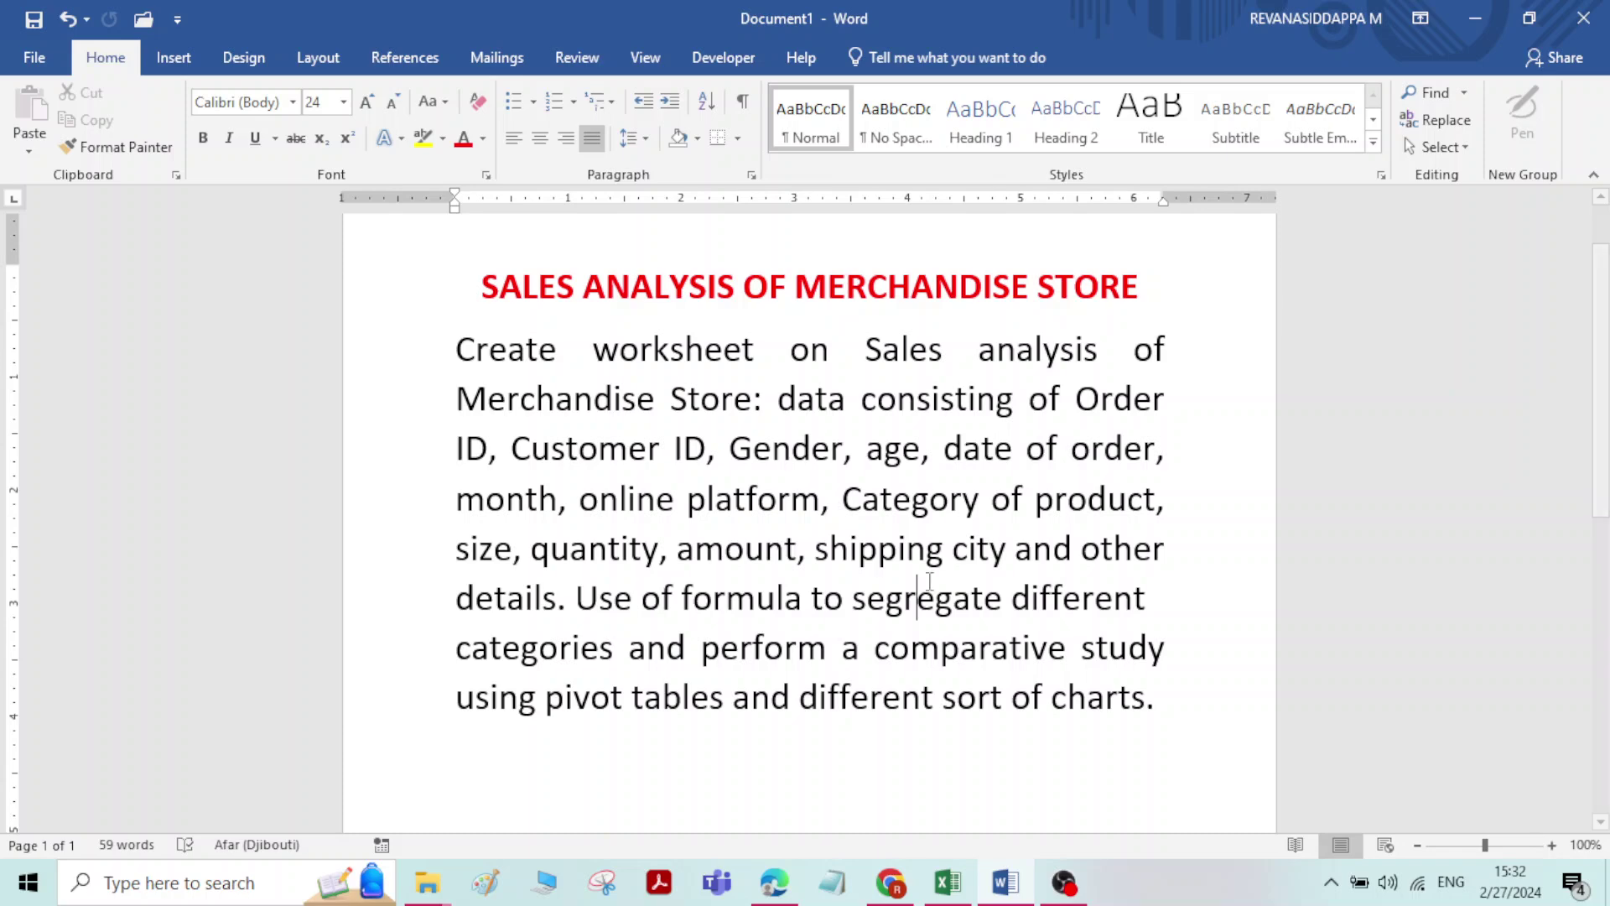
Switch to the ANALYSIS OF MERCHANDISE STORE workbook in Excel and examine its data columns and the full list of order dates
{"action": "left_click", "coordinate": [946, 888]}
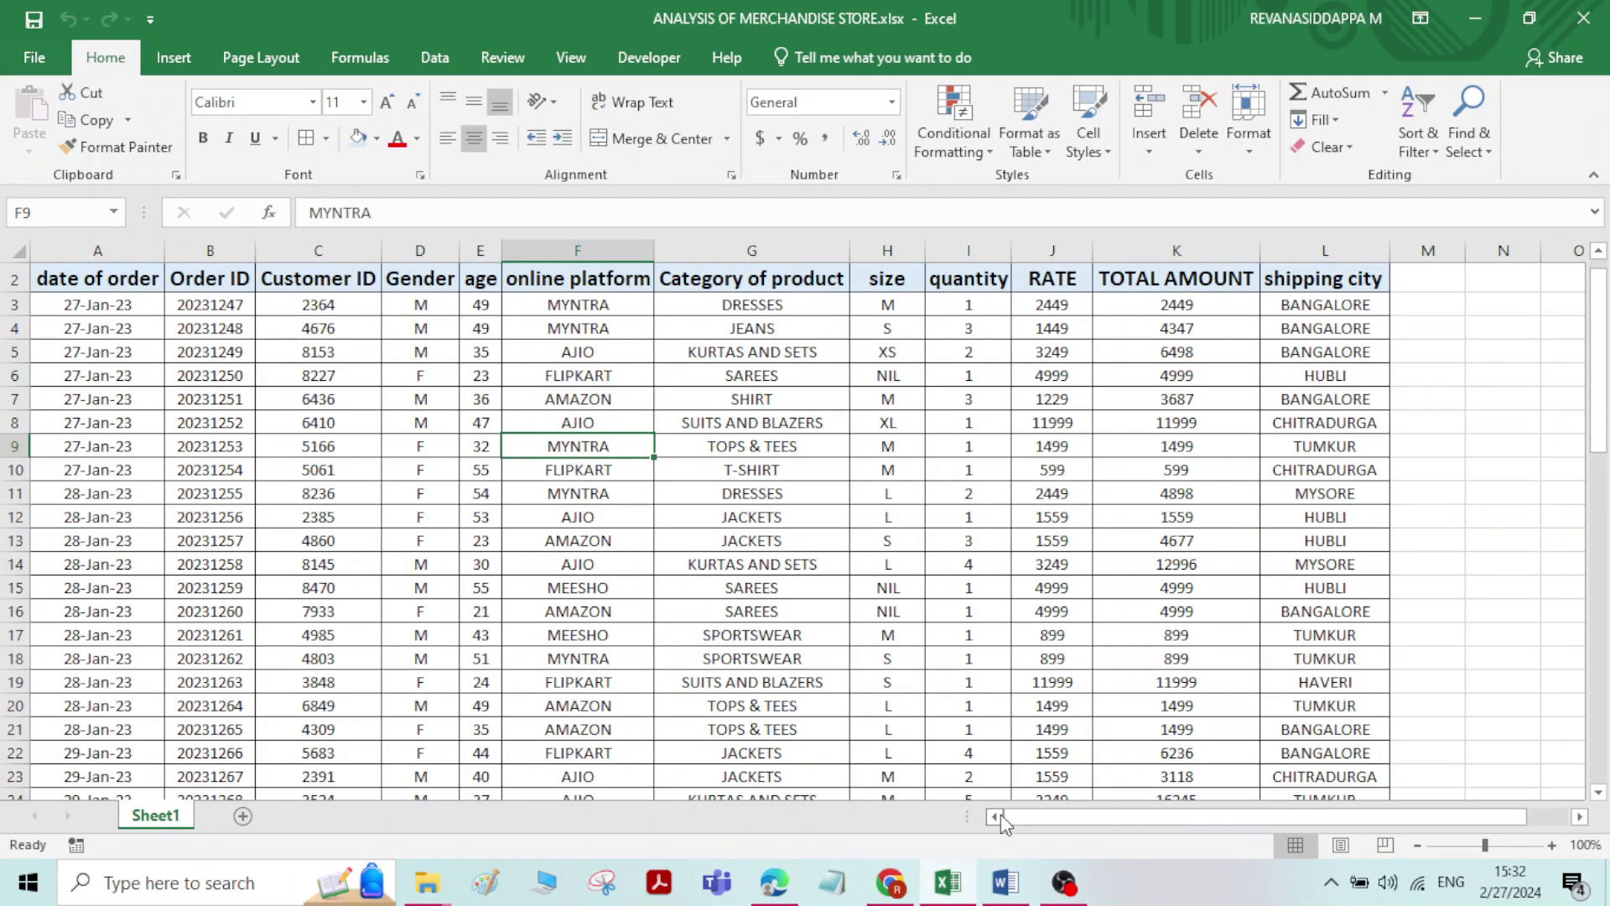
{"action": "left_click", "coordinate": [222, 495]}
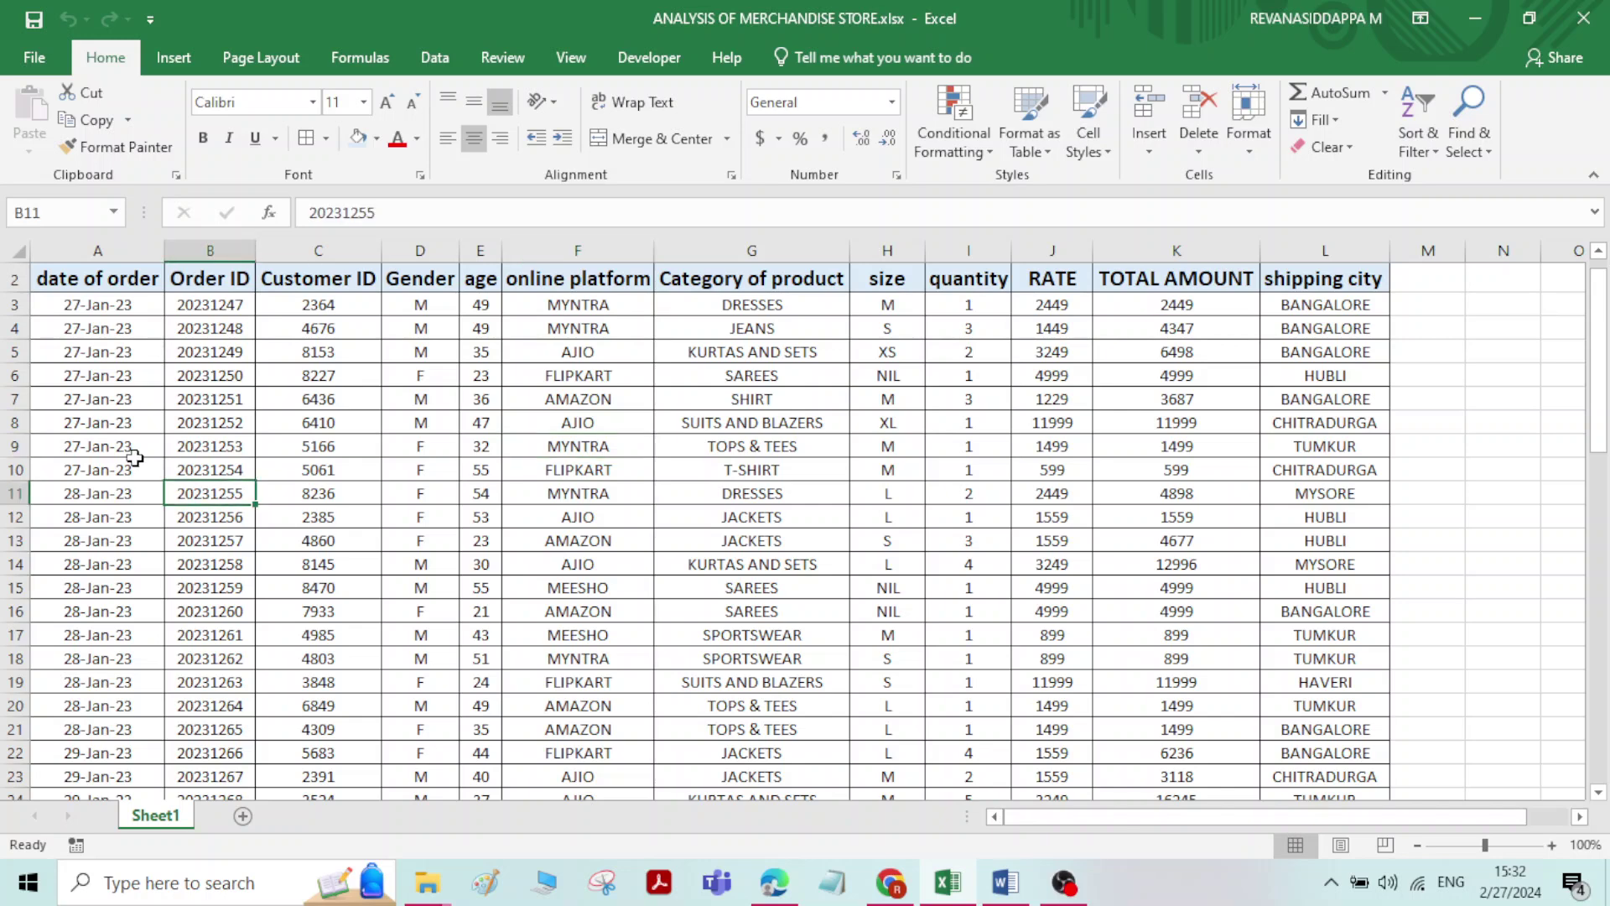
{"action": "scroll", "coordinate": [135, 459], "scroll_direction": "up", "scroll_amount": 1}
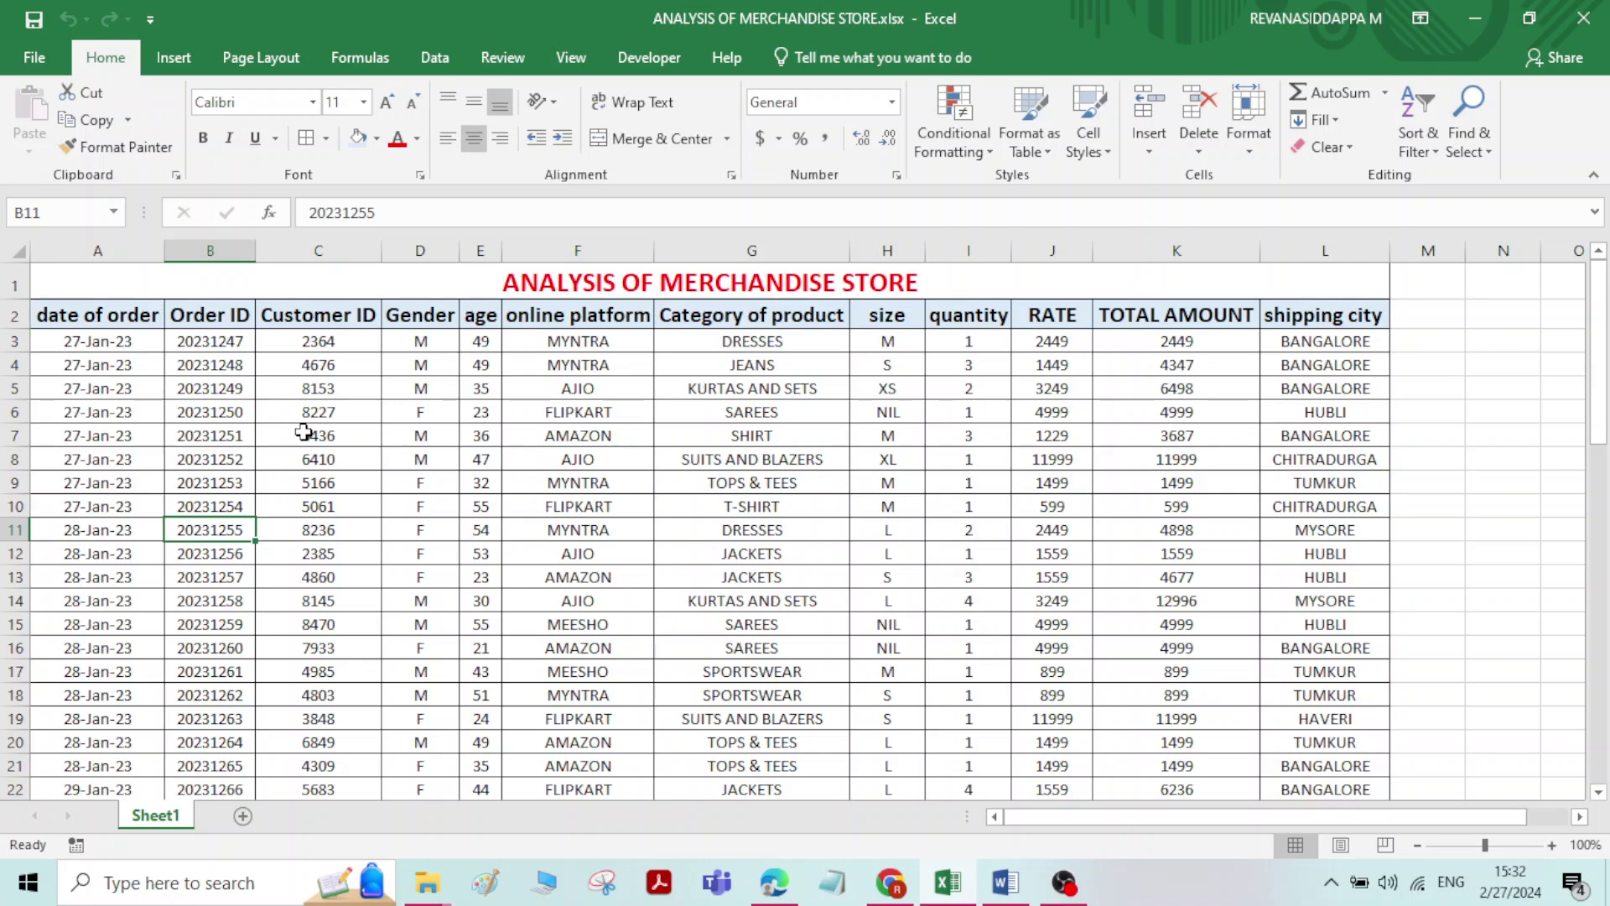
{"action": "left_click", "coordinate": [339, 442]}
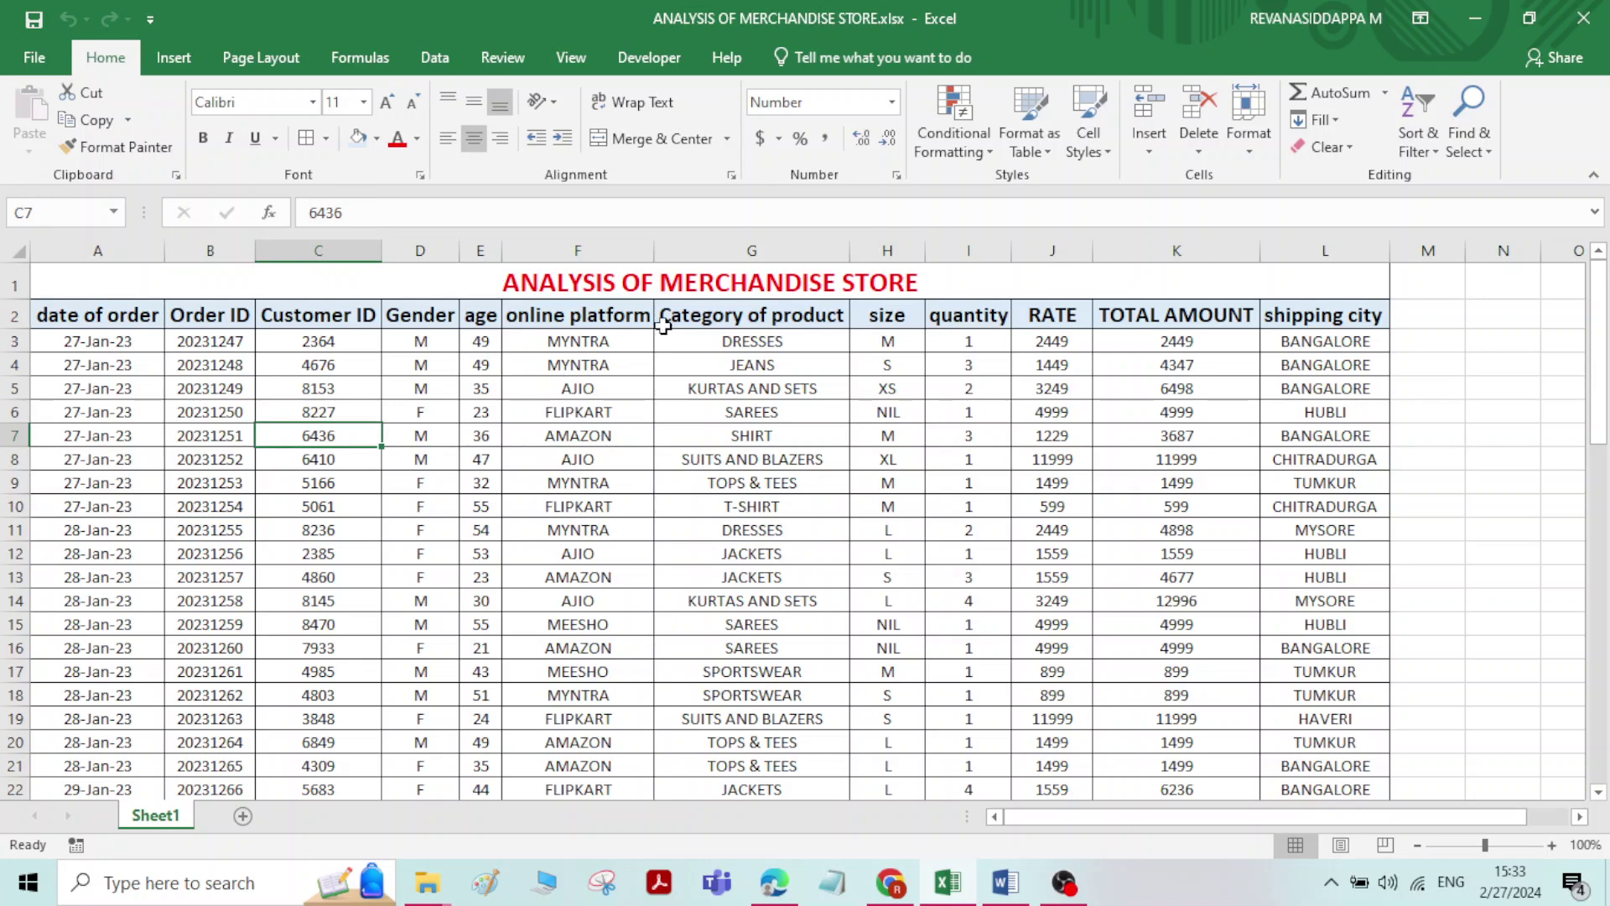
{"action": "left_click", "coordinate": [544, 459]}
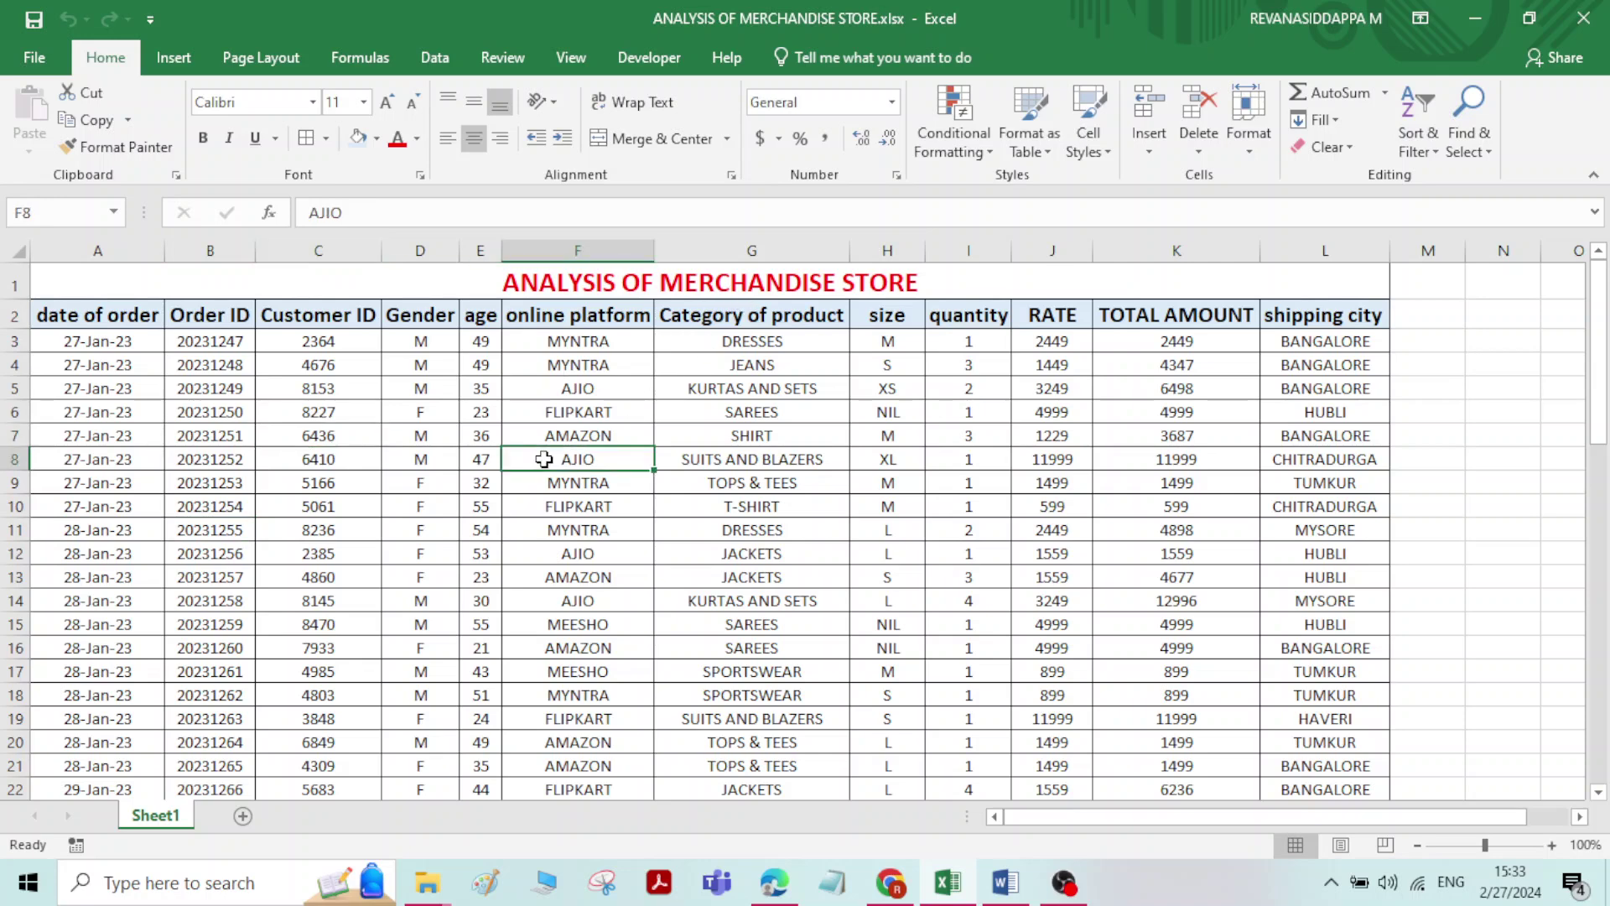
{"action": "left_click", "coordinate": [107, 343]}
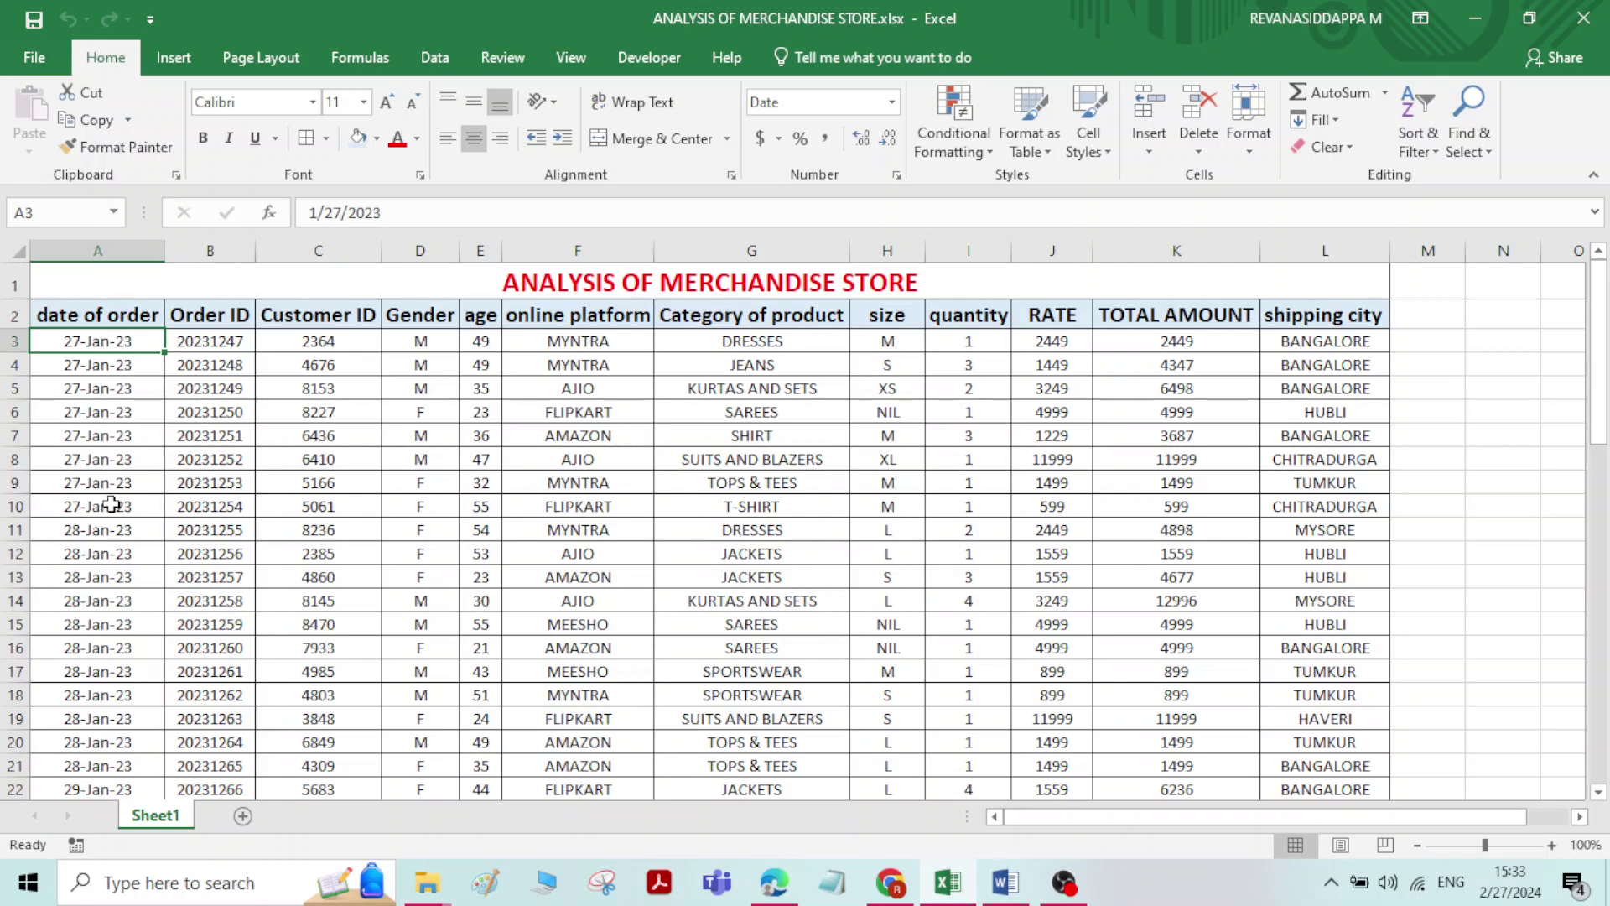
{"action": "scroll", "coordinate": [86, 534], "scroll_direction": "down", "scroll_amount": 10}
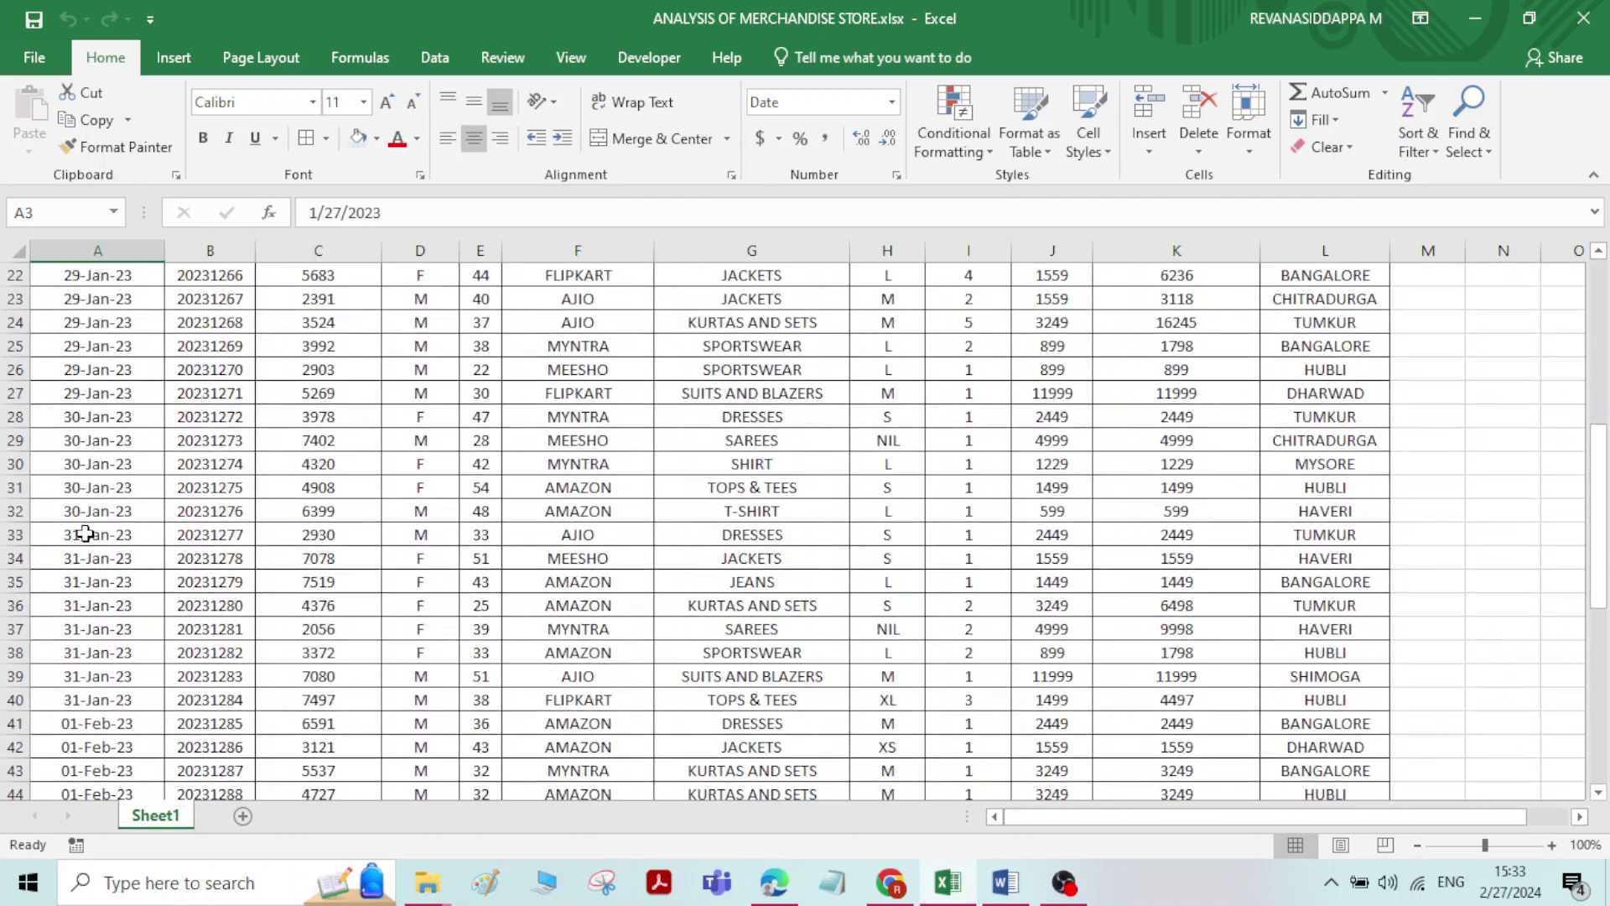
{"action": "scroll", "coordinate": [85, 533], "scroll_direction": "down", "scroll_amount": 4}
{"action": "left_click", "coordinate": [88, 540]}
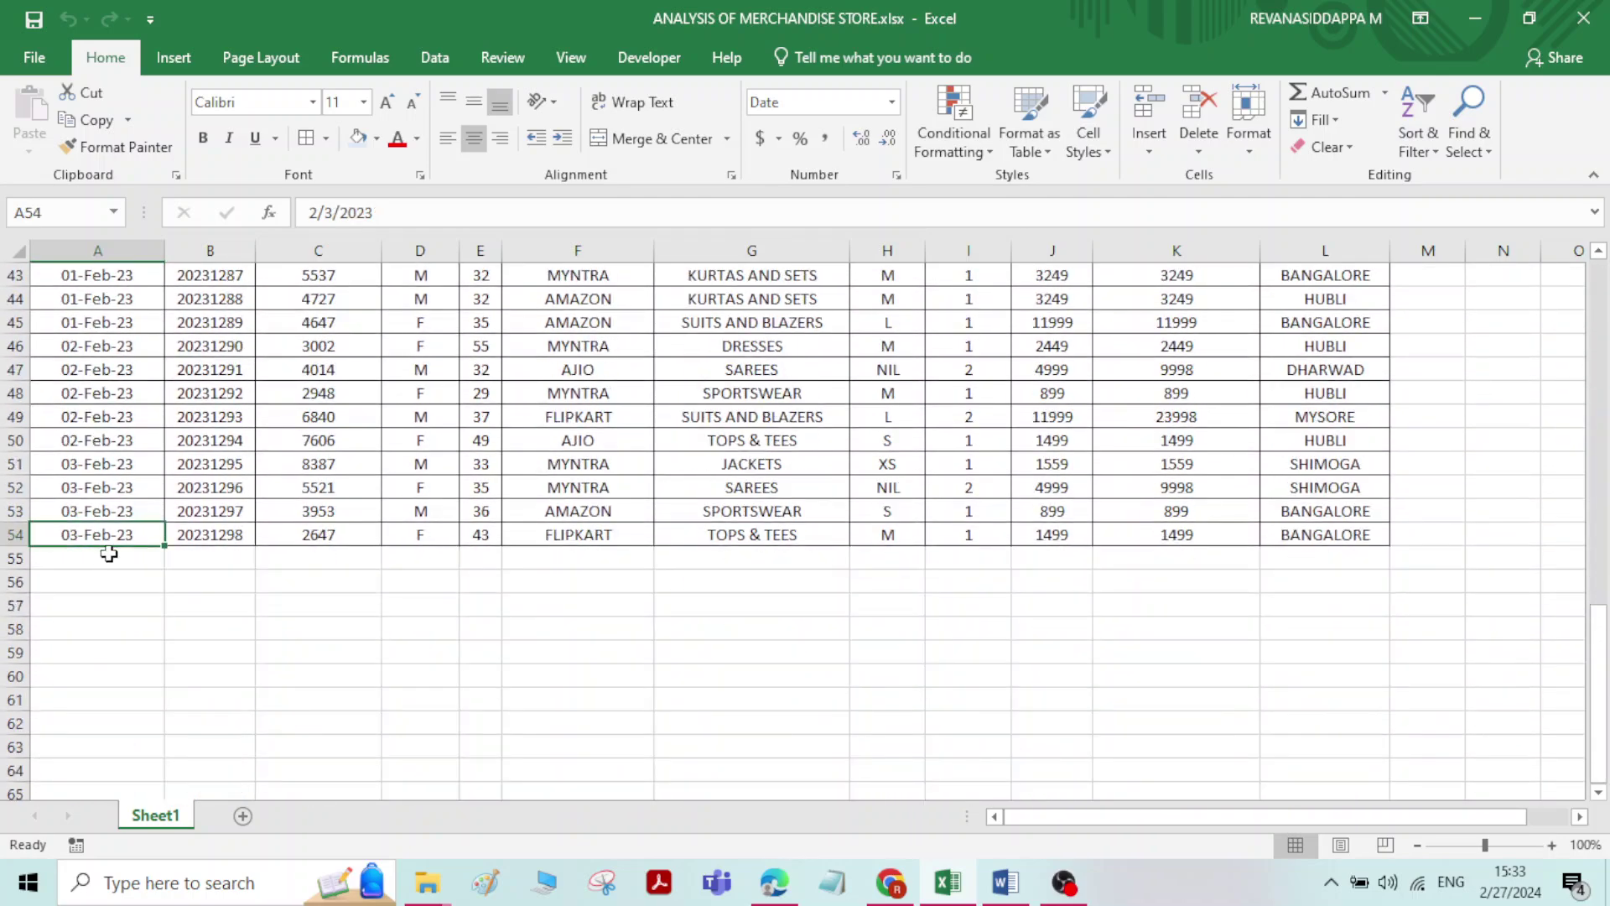
{"action": "scroll", "coordinate": [126, 567], "scroll_direction": "up", "scroll_amount": 14}
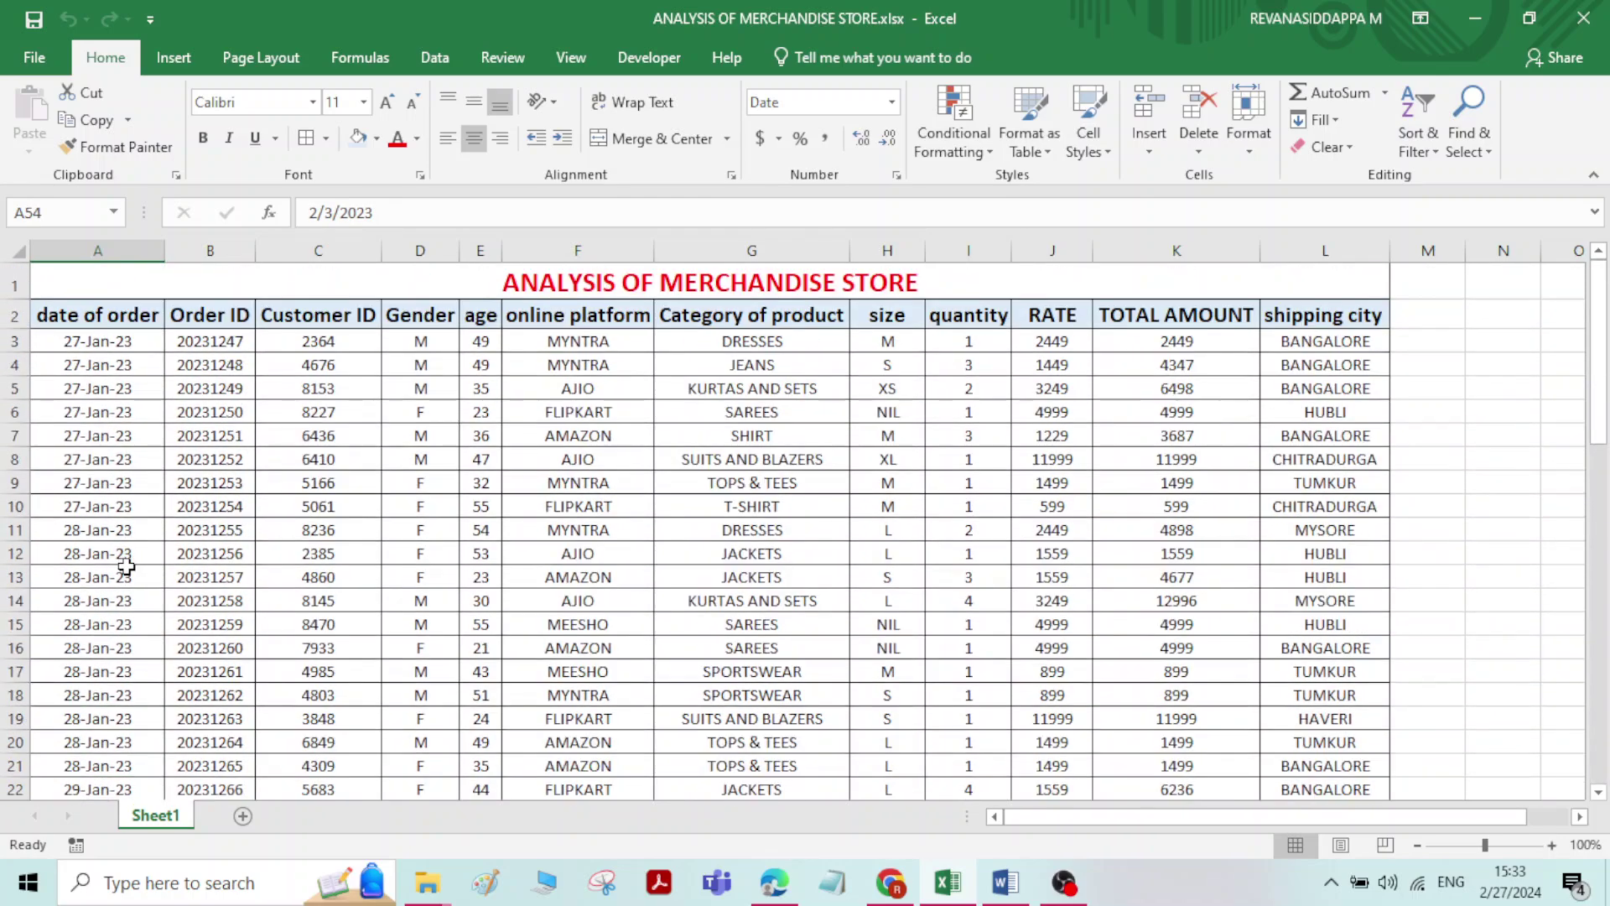
{"action": "left_click", "coordinate": [223, 344]}
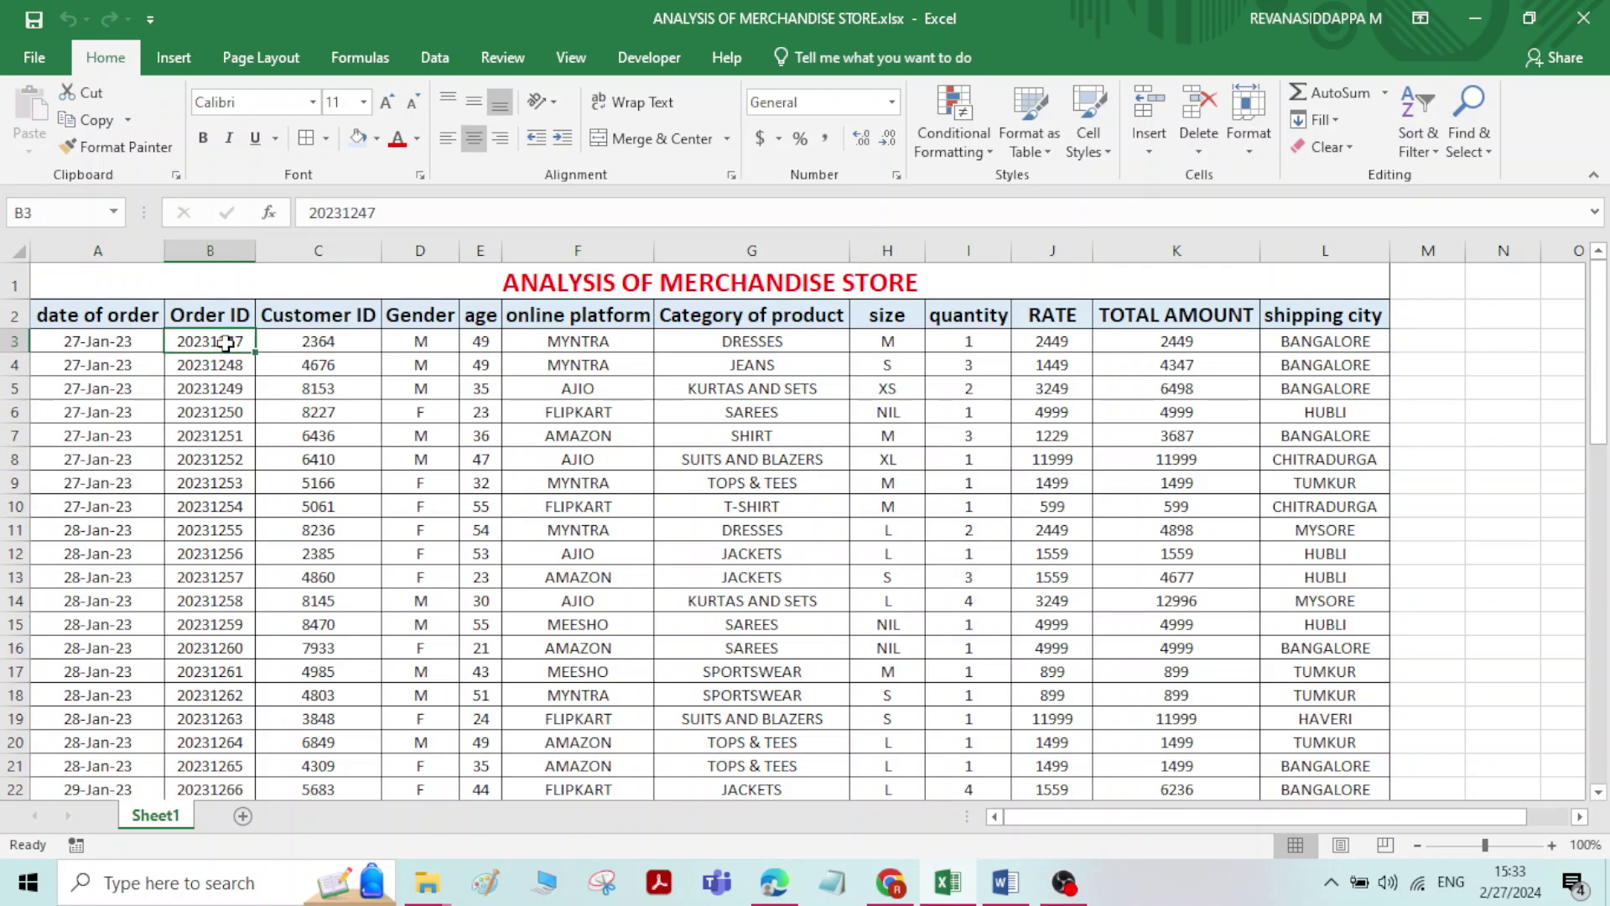
{"action": "left_click_drag", "start_coordinate": [228, 357], "coordinate": [220, 789]}
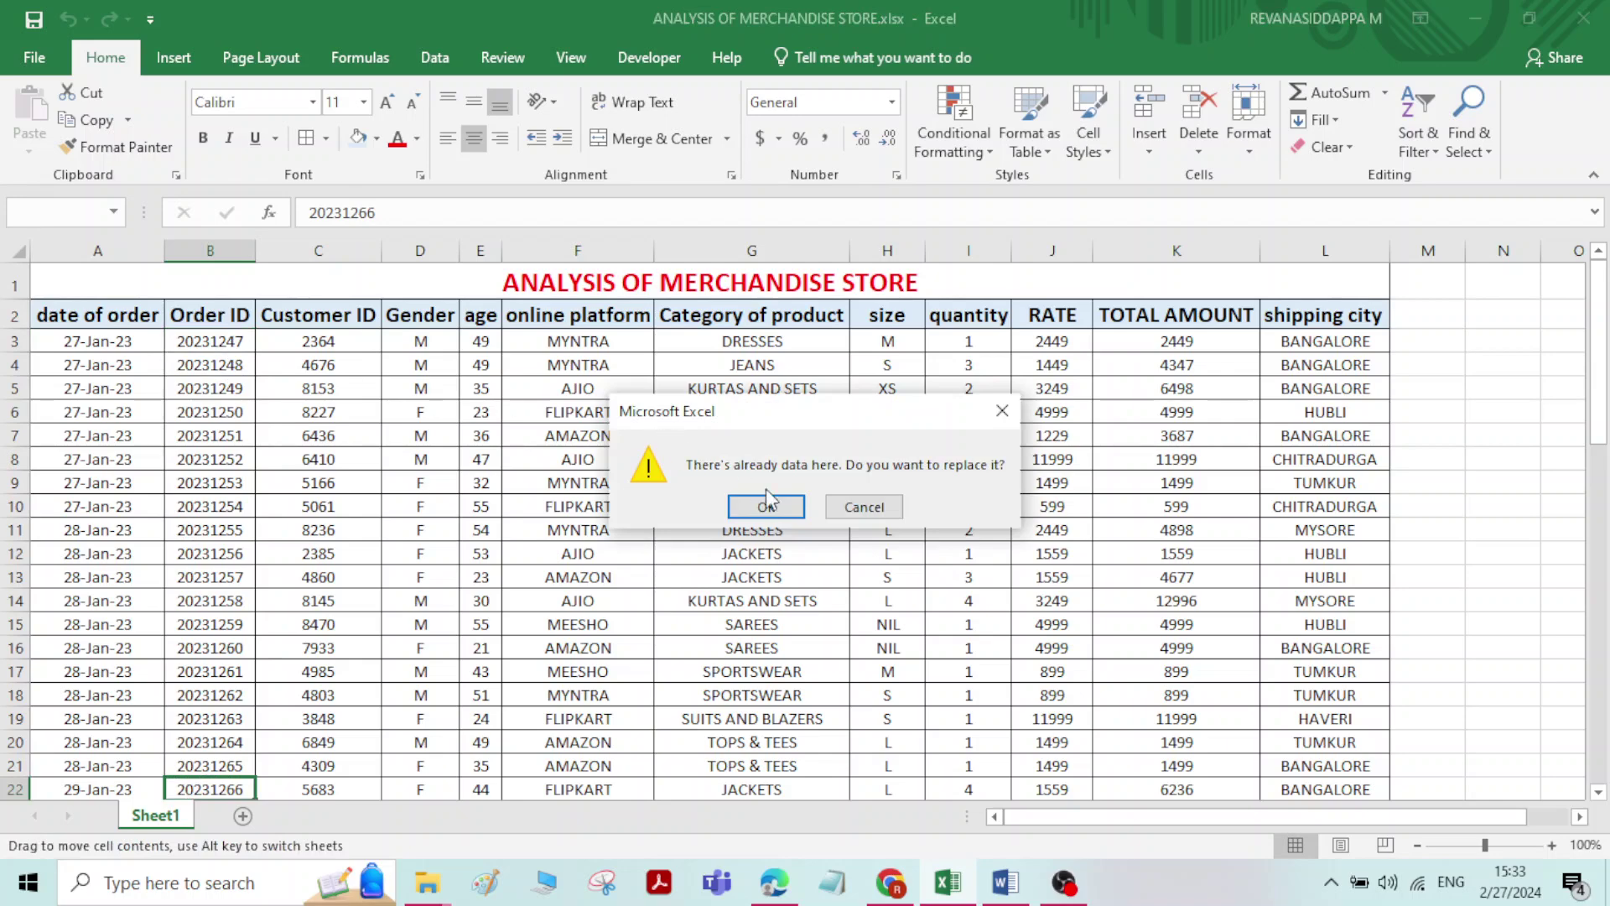
{"action": "left_click", "coordinate": [857, 508]}
Clear all values under the Order ID heading, from B3 to B54
{"action": "left_click_drag", "start_coordinate": [209, 346], "coordinate": [223, 780]}
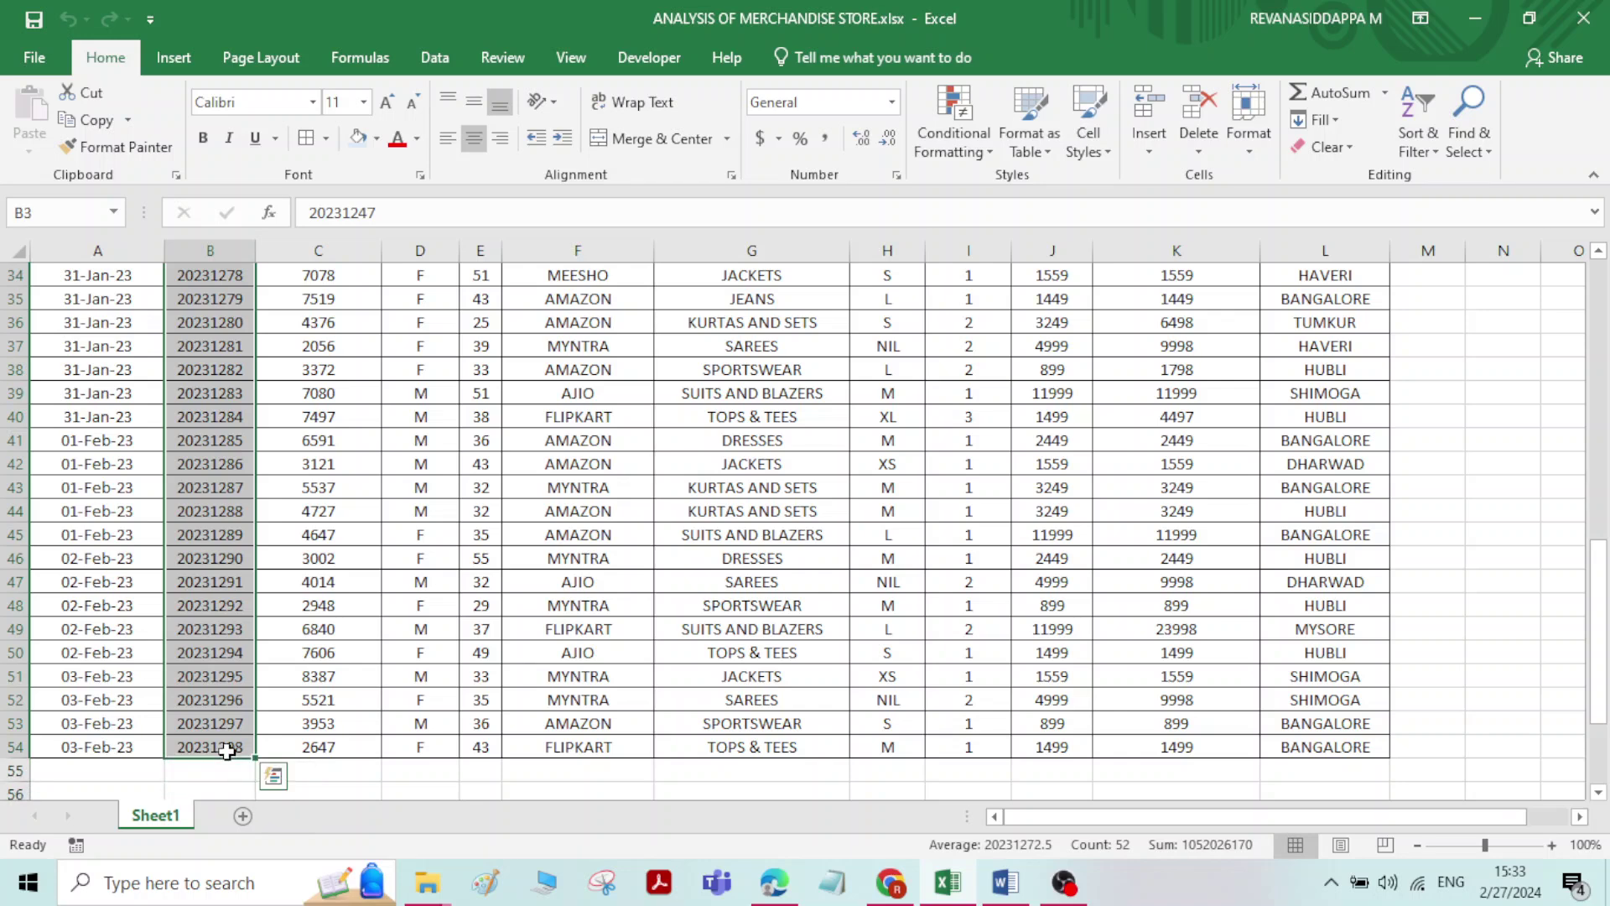
{"action": "key", "text": "Delete"}
{"action": "scroll", "coordinate": [223, 747], "scroll_direction": "up", "scroll_amount": 11}
Enter the first two consecutive order IDs in cells B3 and B4
{"action": "left_click", "coordinate": [220, 341]}
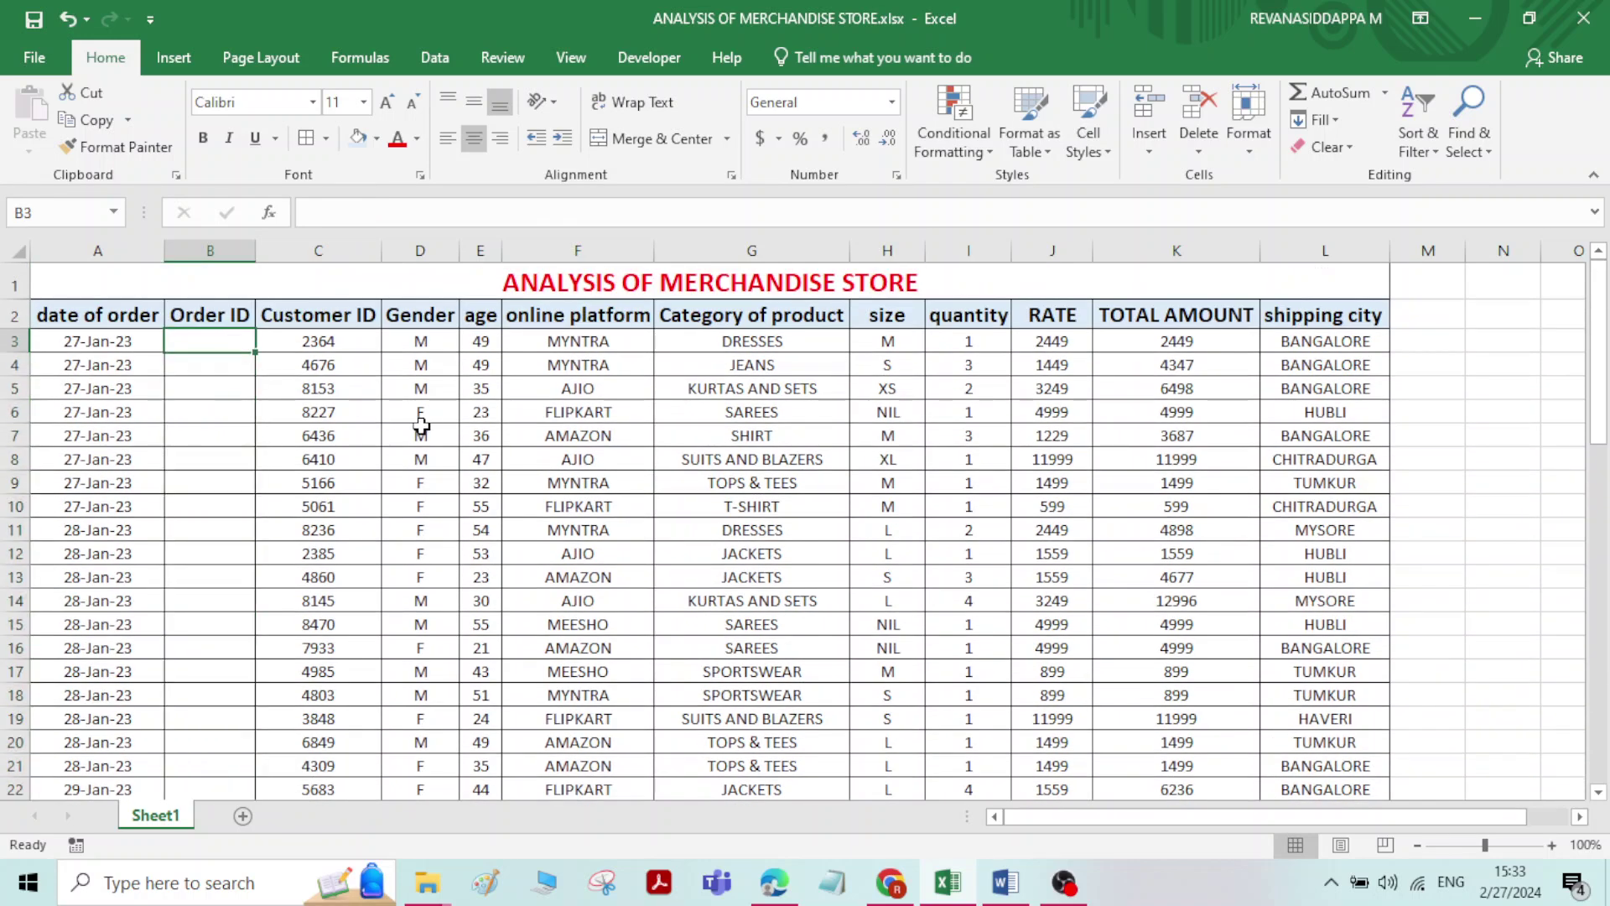
{"action": "type", "text": "202"}
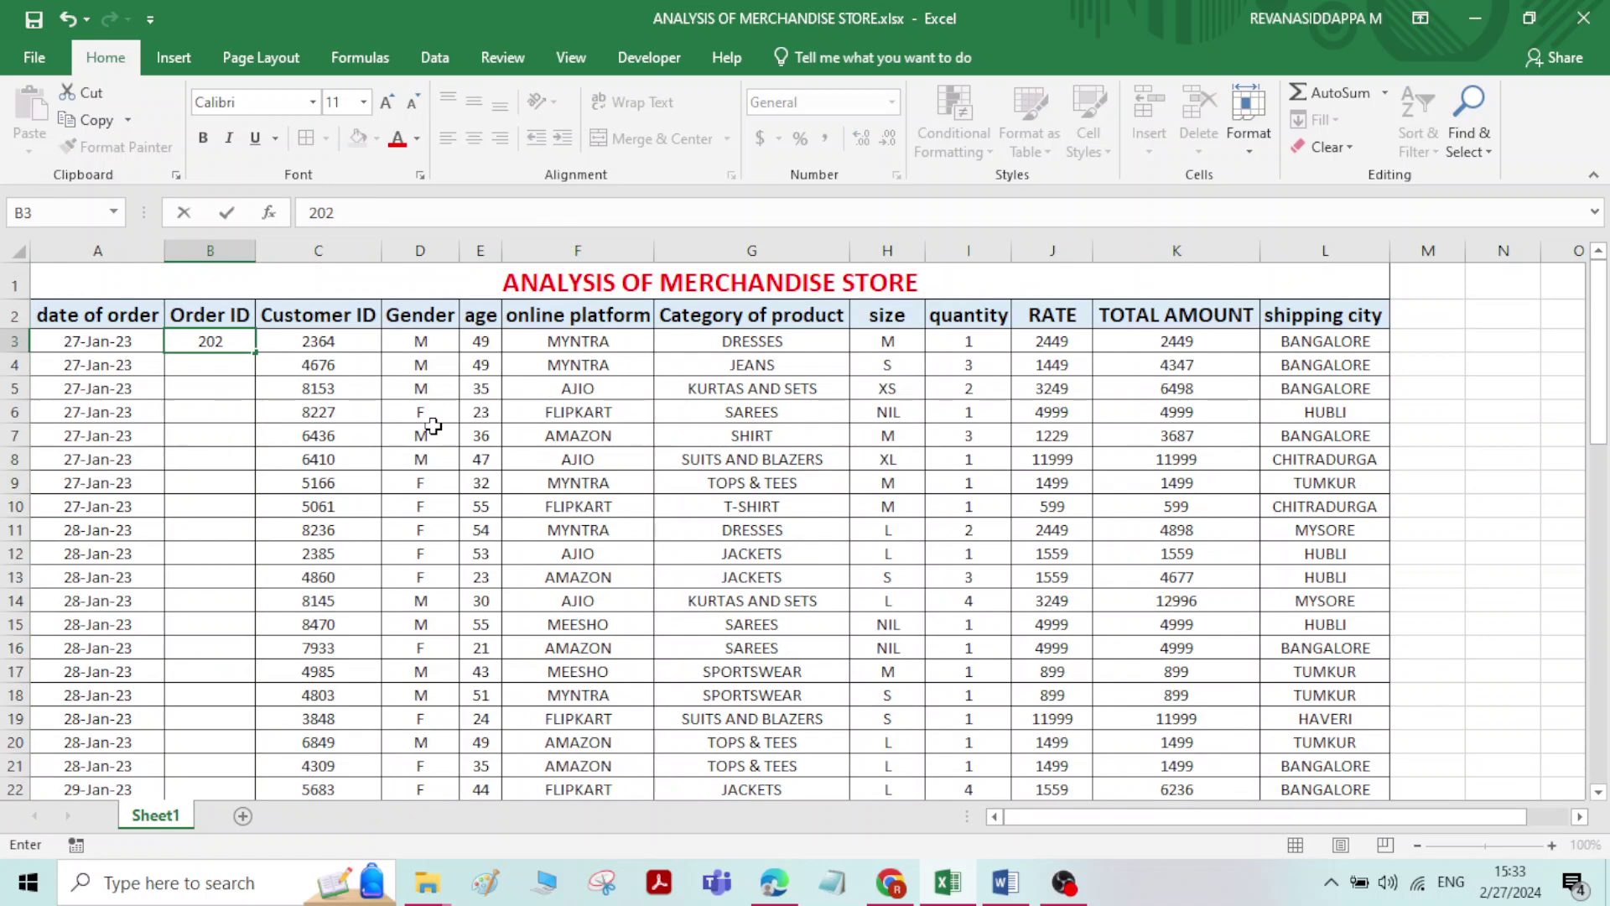
{"action": "type", "text": "31247"}
{"action": "key", "text": "Return"}
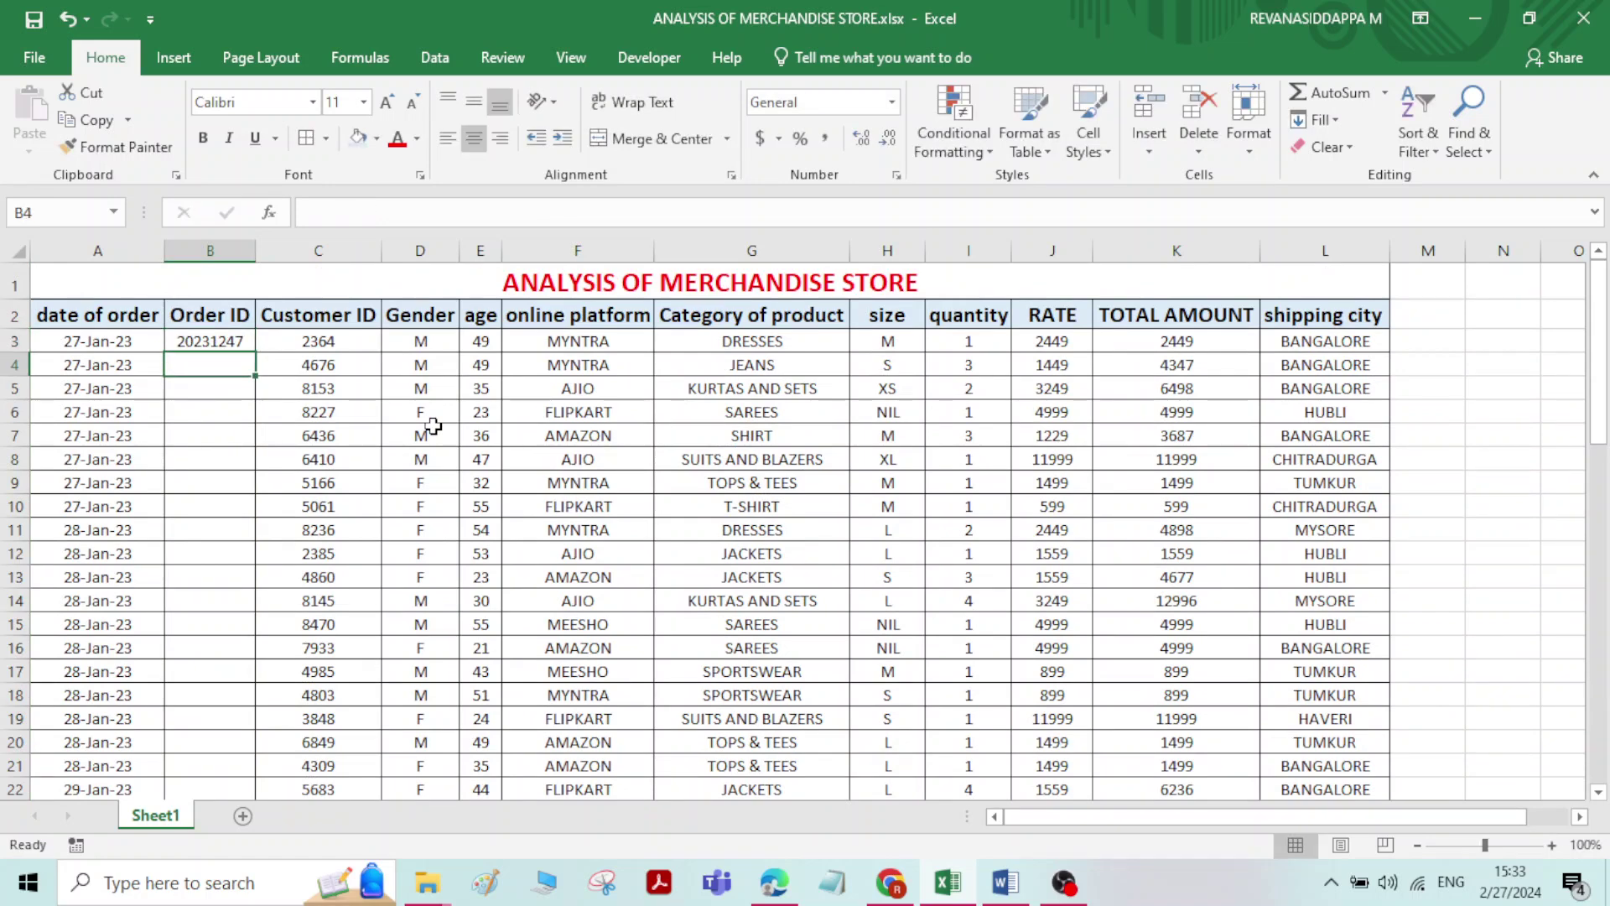
{"action": "type", "text": "20231248"}
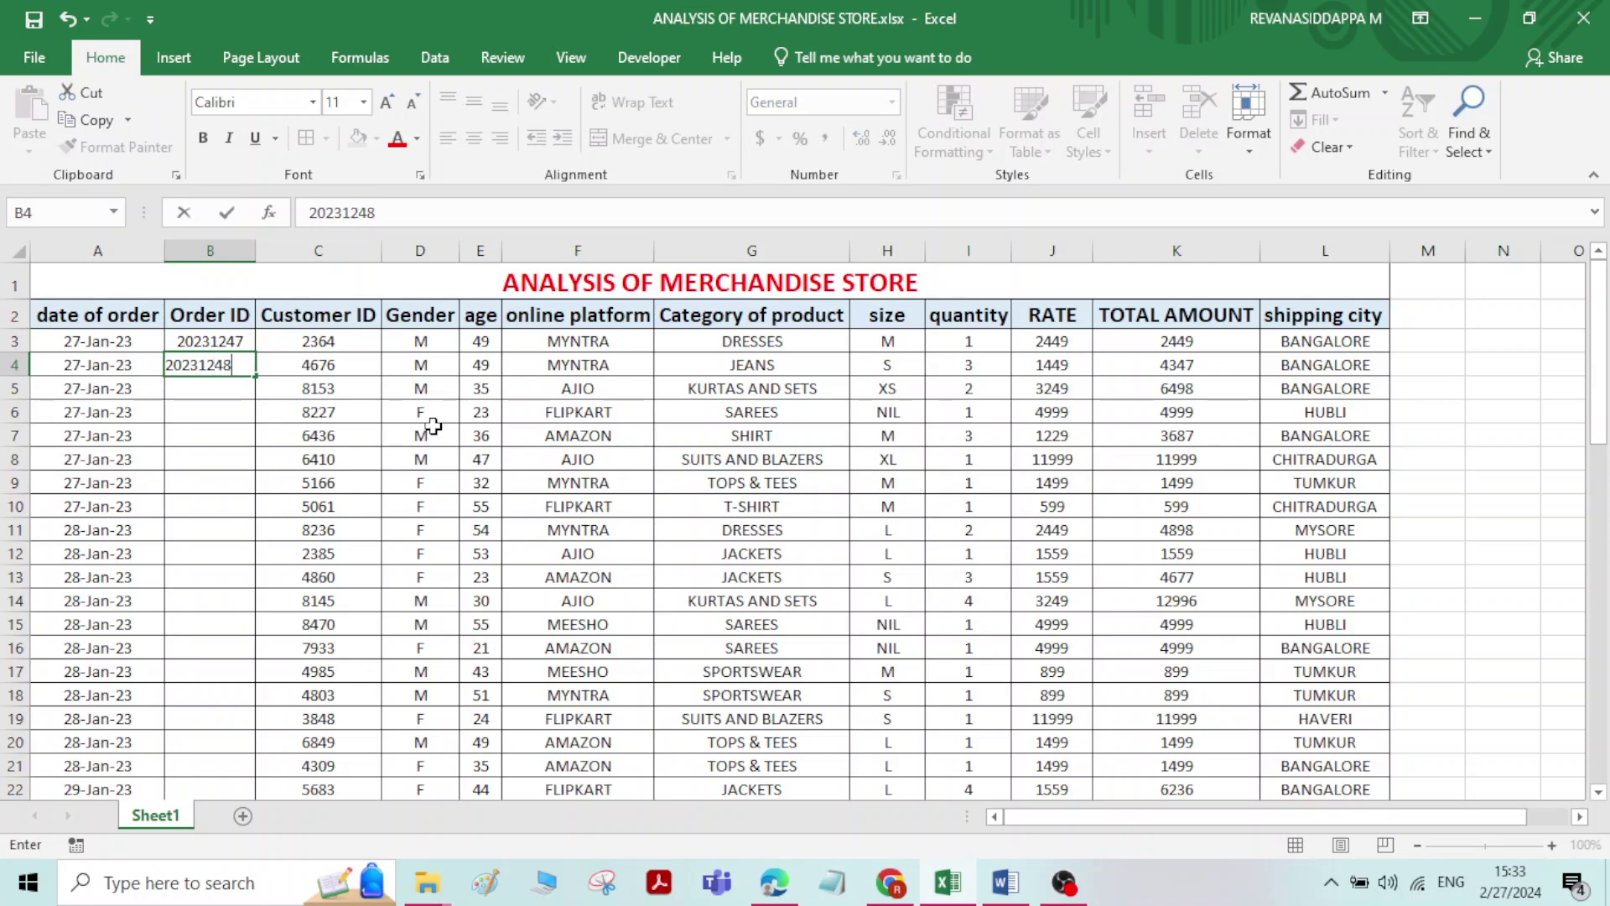
{"action": "left_click", "coordinate": [249, 428]}
{"action": "left_click", "coordinate": [238, 374]}
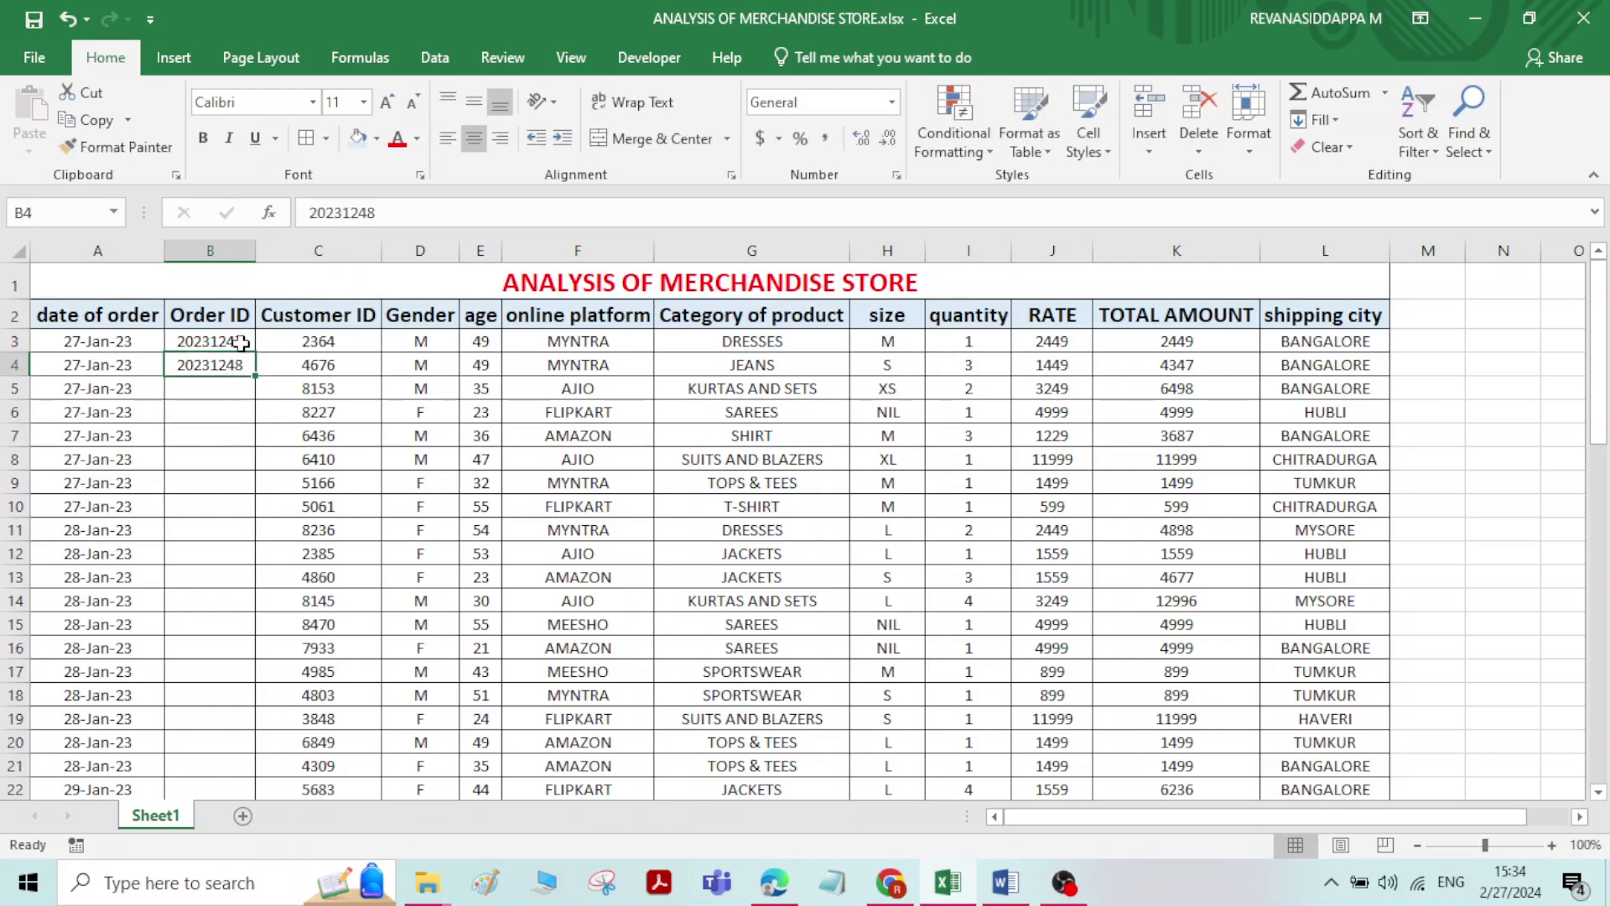
Extend the number series from B3:B4 down the Order ID column to row 54 and check it to the end
{"action": "left_click_drag", "start_coordinate": [240, 342], "coordinate": [245, 381]}
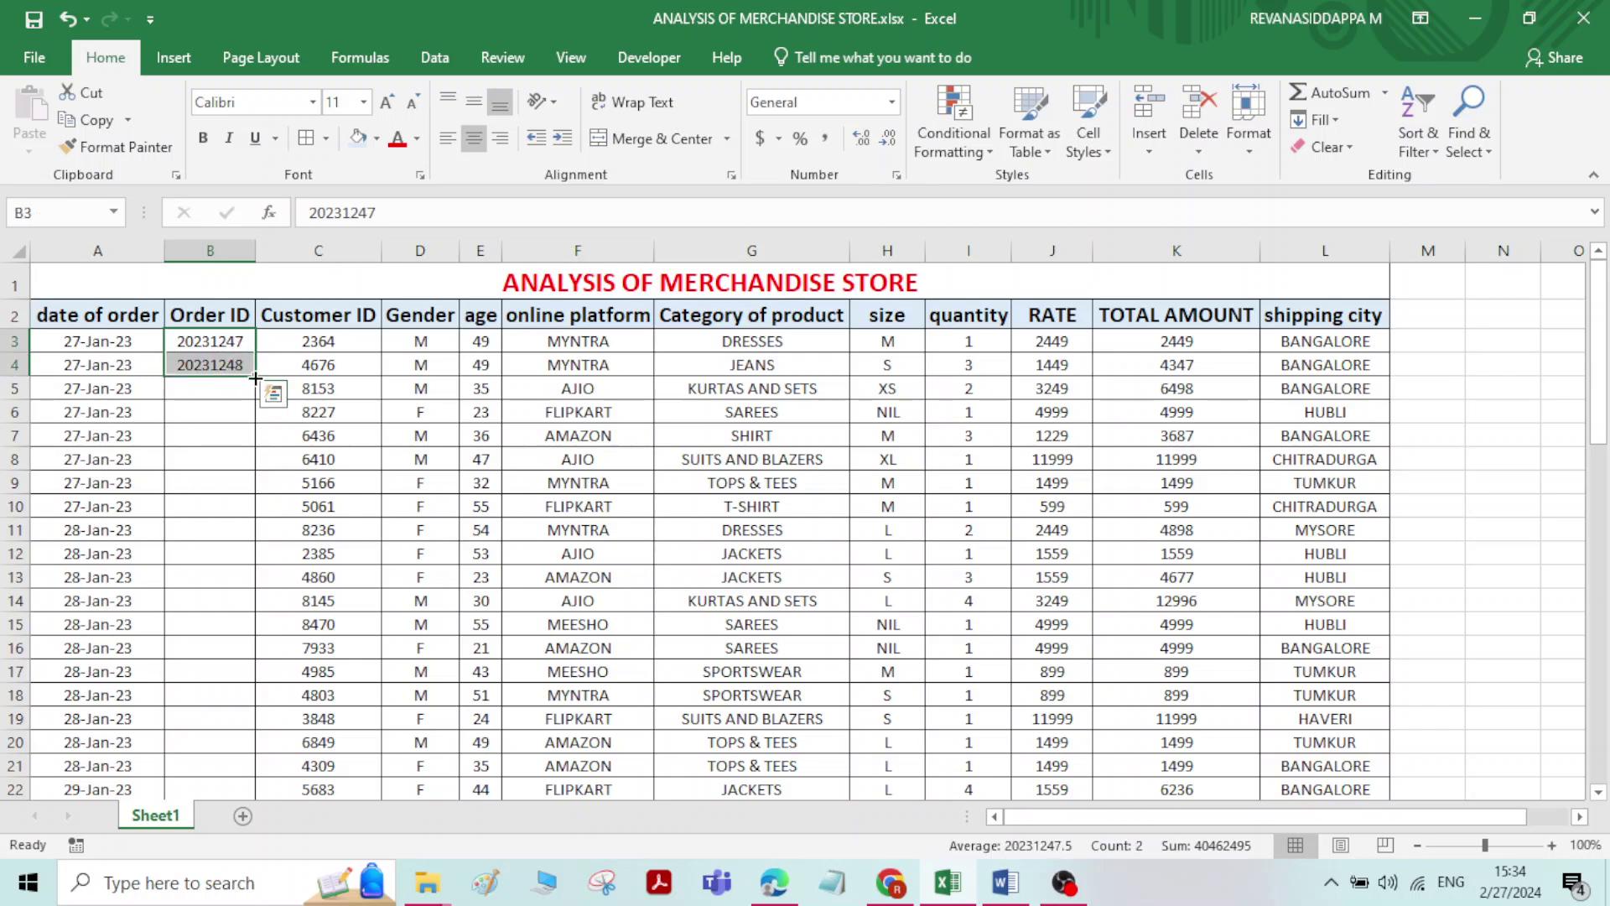
{"action": "double_click", "coordinate": [255, 379]}
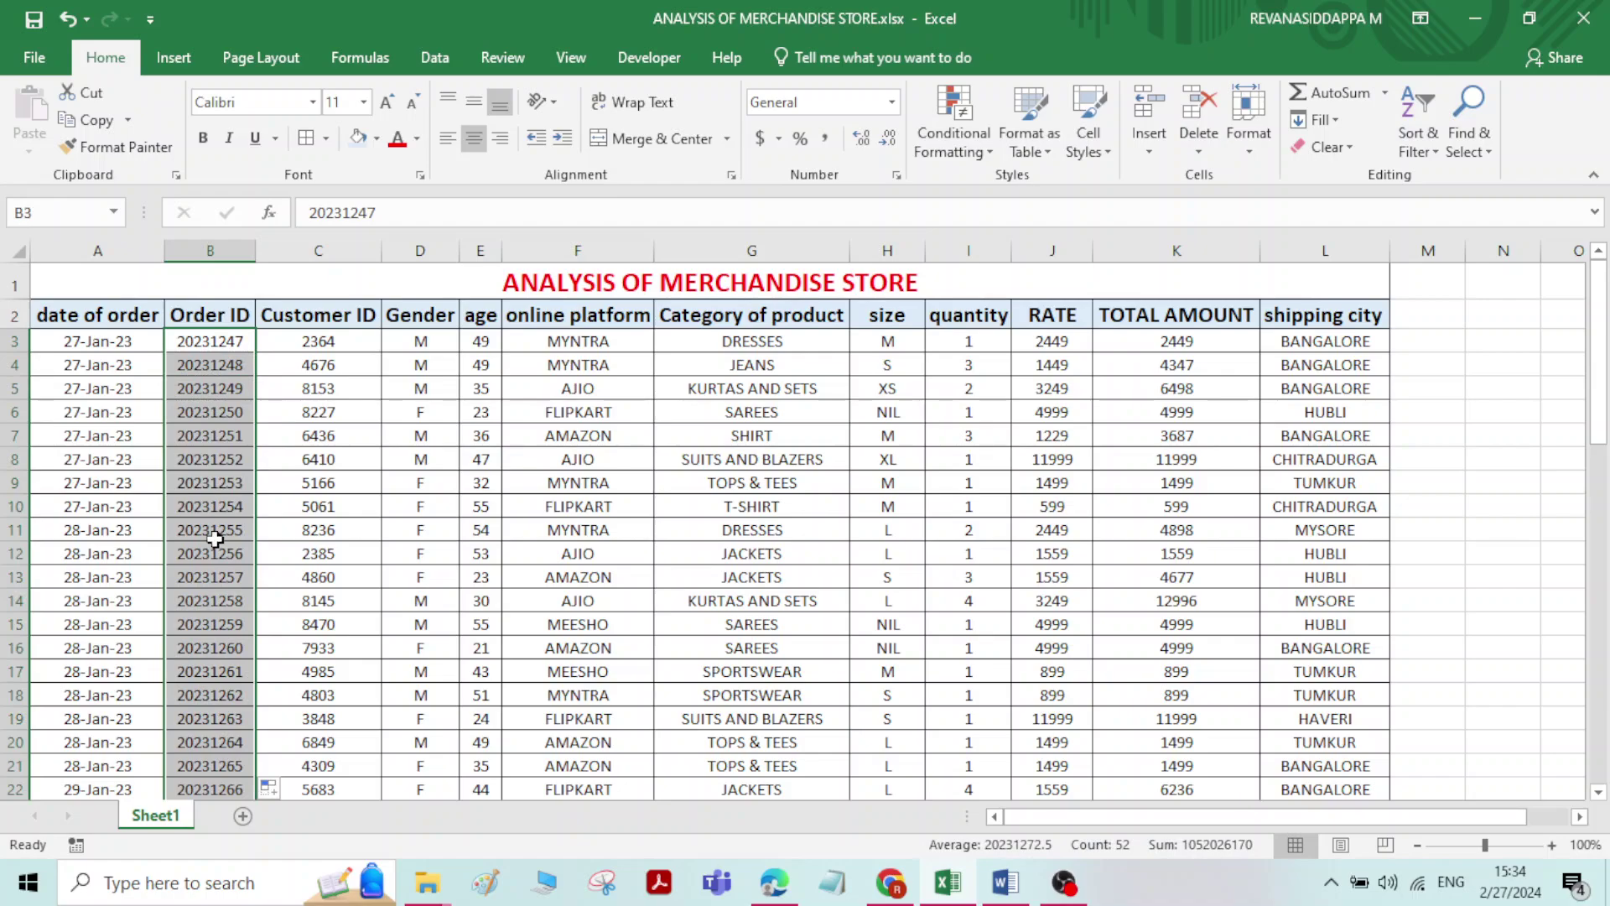
{"action": "scroll", "coordinate": [211, 556], "scroll_direction": "down", "scroll_amount": 3}
{"action": "scroll", "coordinate": [211, 556], "scroll_direction": "down", "scroll_amount": 5}
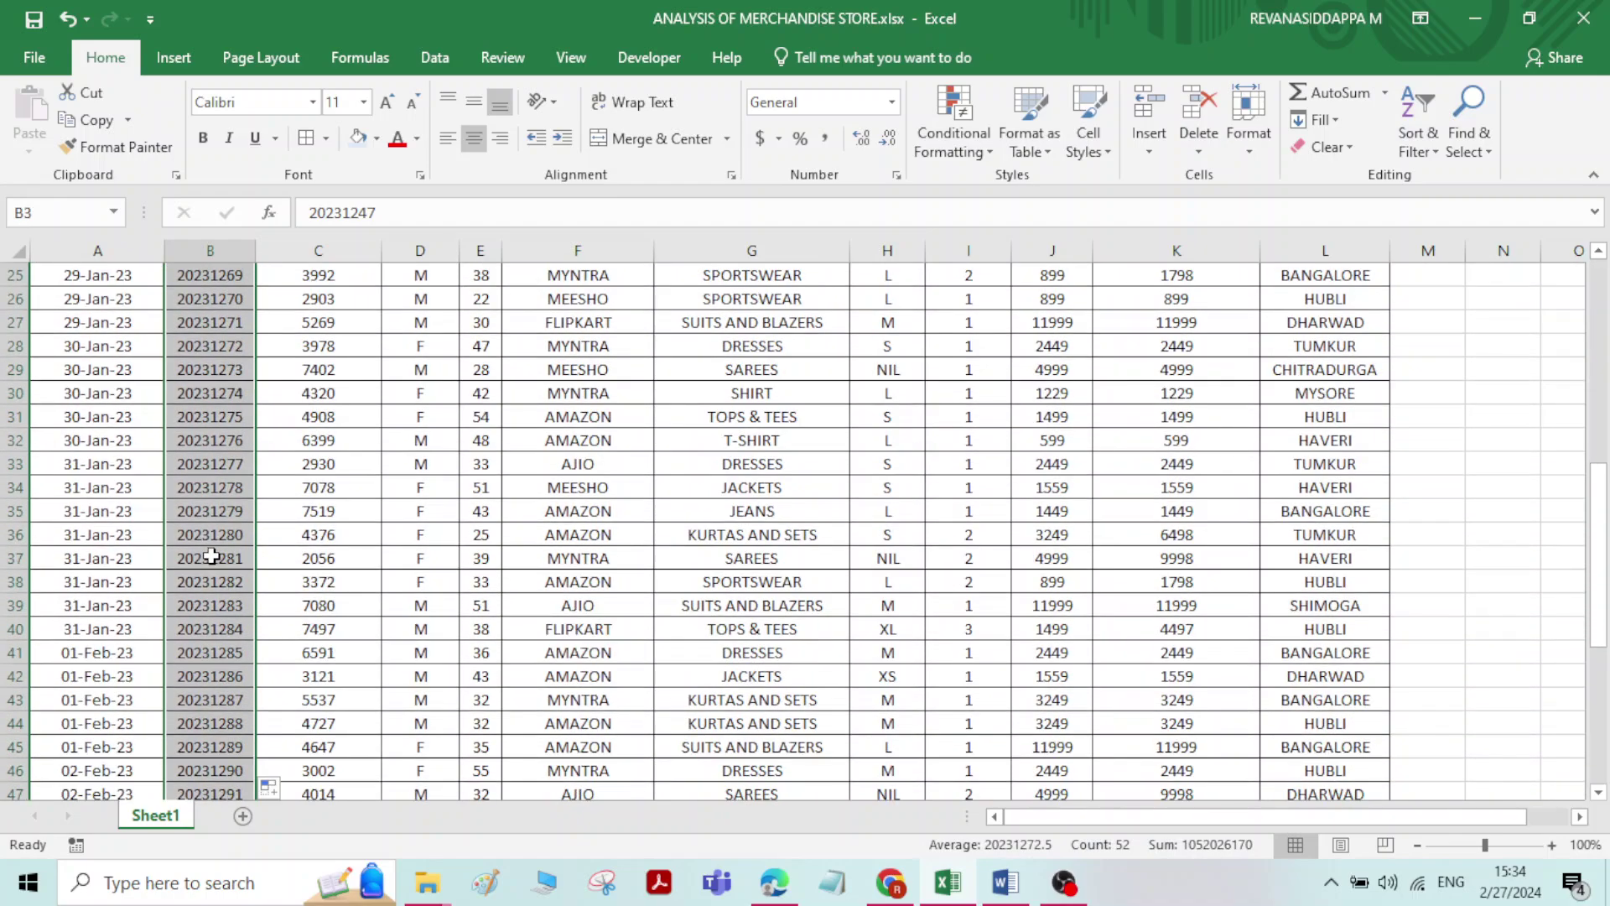
{"action": "scroll", "coordinate": [211, 557], "scroll_direction": "down", "scroll_amount": 5}
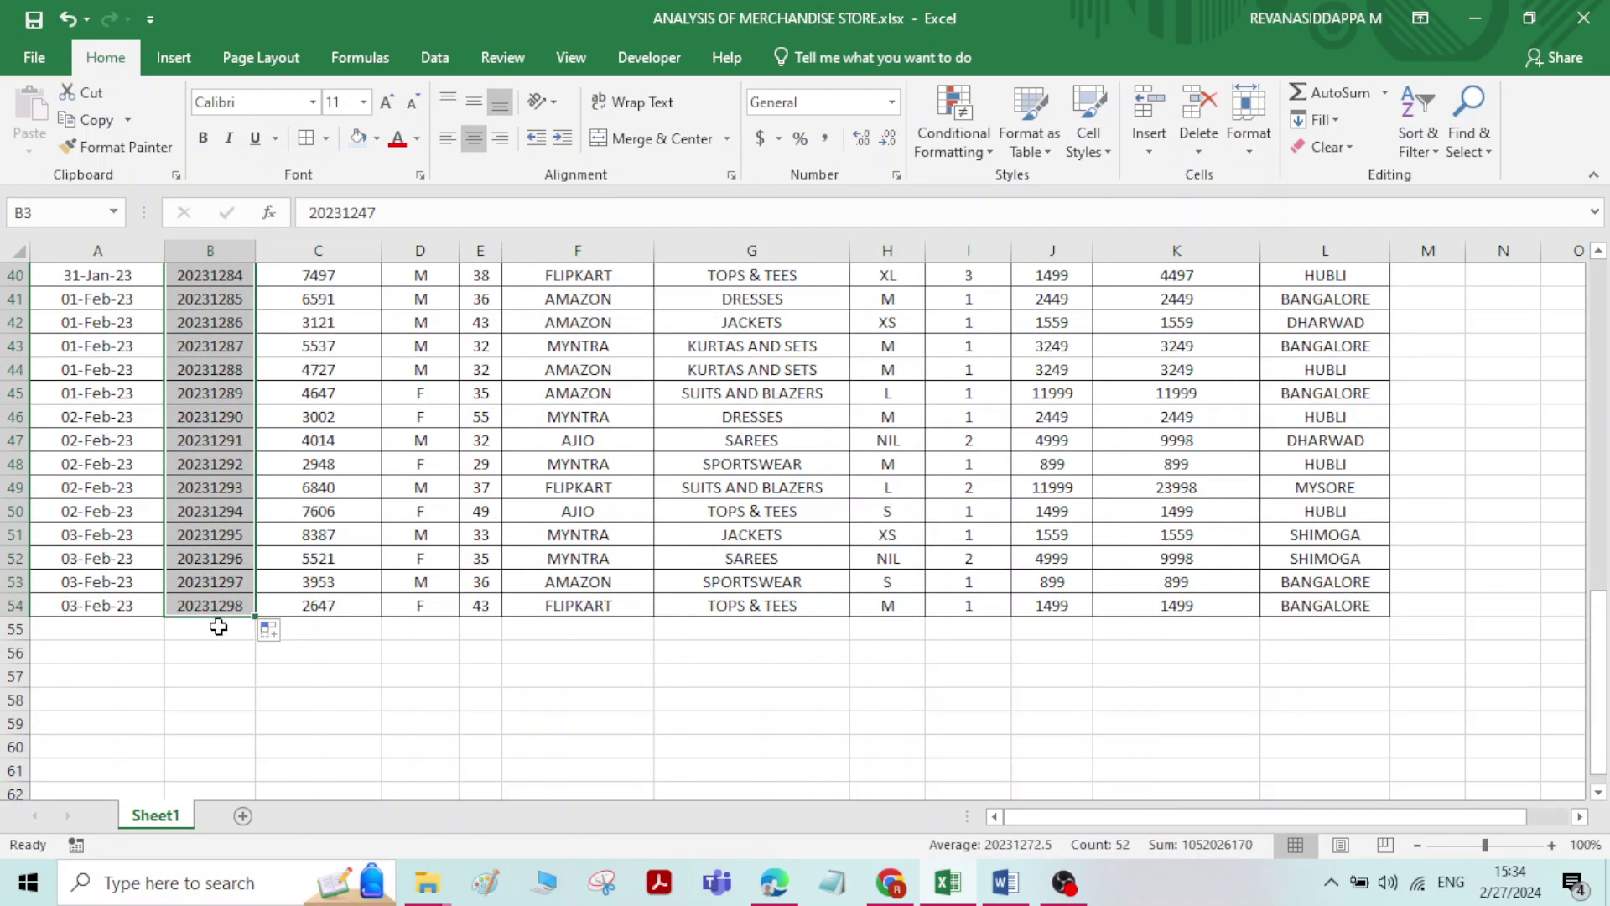
{"action": "scroll", "coordinate": [218, 626], "scroll_direction": "up", "scroll_amount": 13}
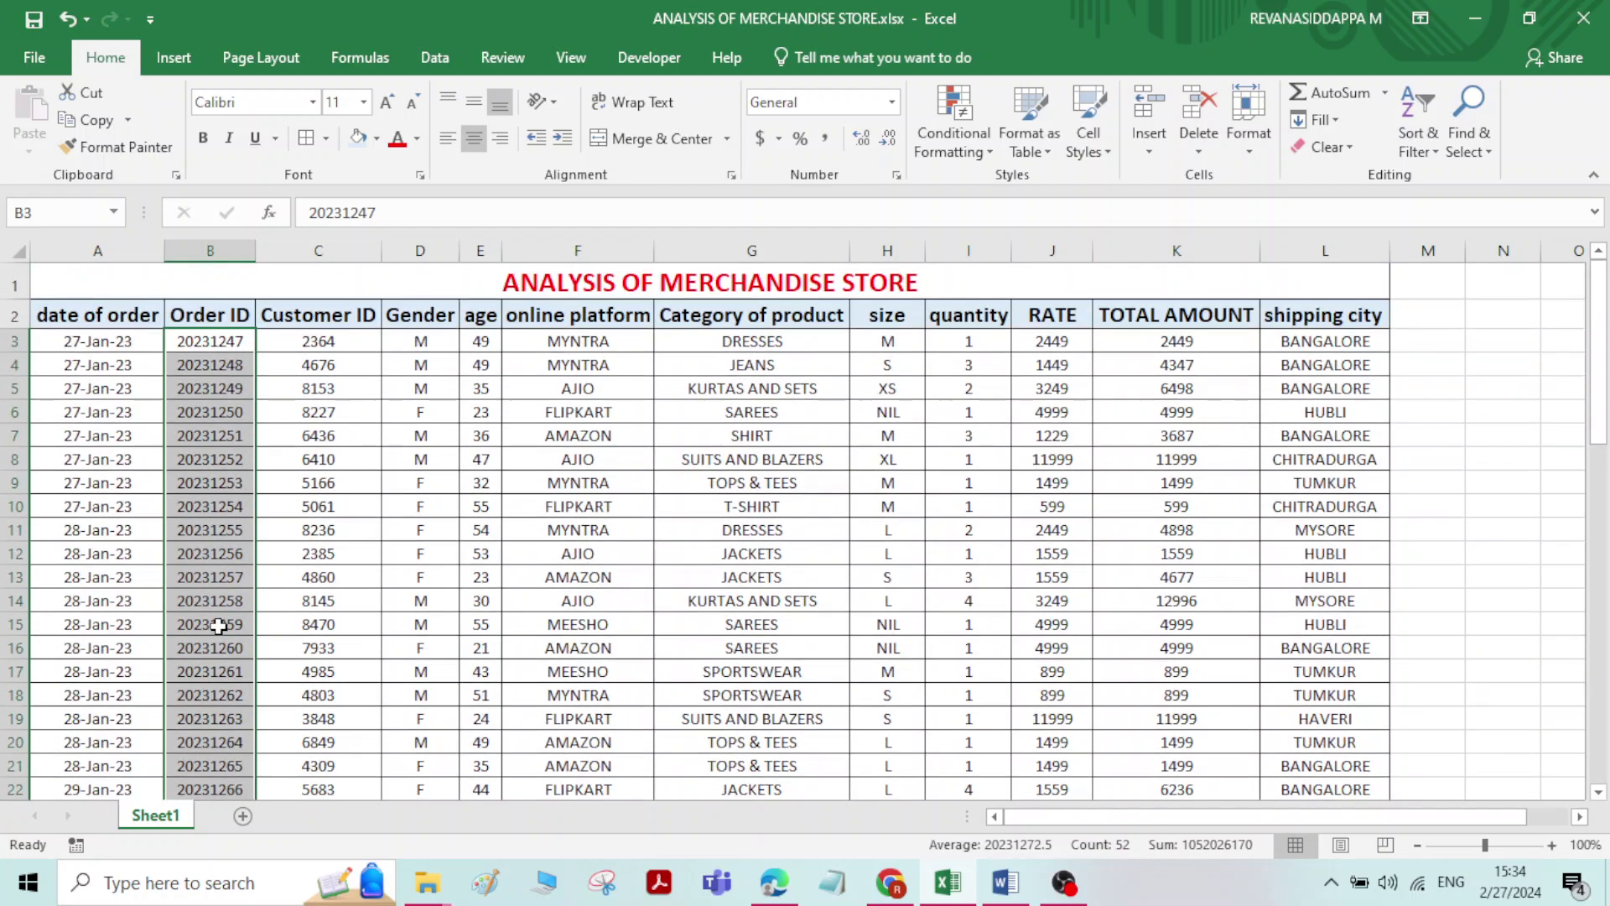
Clear all values under the Customer ID heading, starting from C3 down to the last data row
{"action": "left_click", "coordinate": [361, 343]}
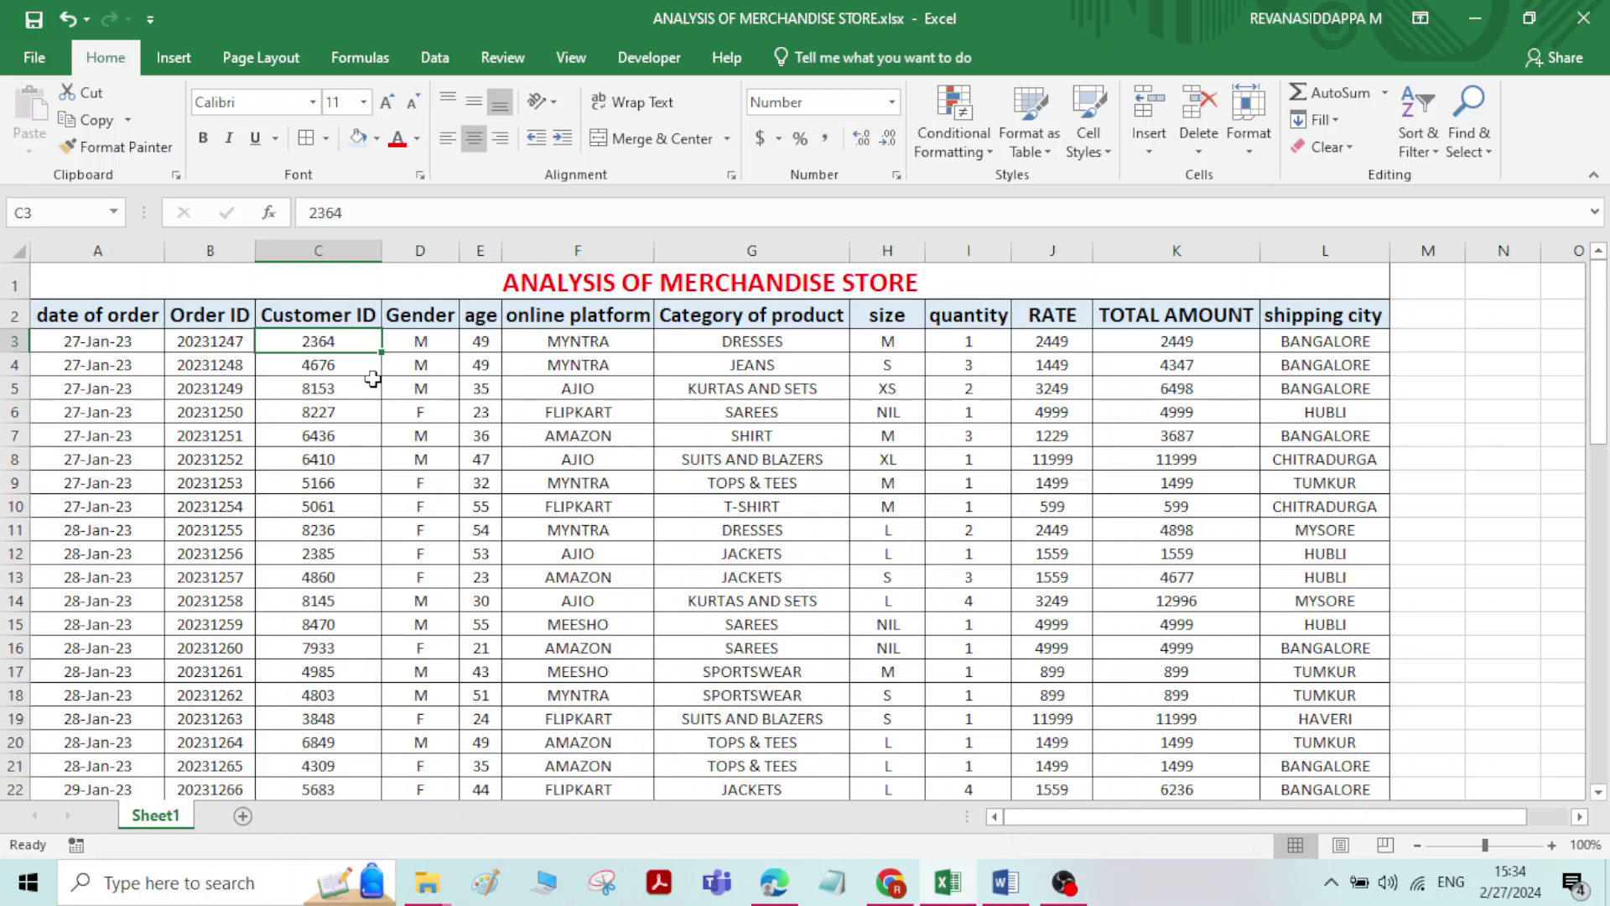
{"action": "scroll", "coordinate": [337, 464], "scroll_direction": "down", "scroll_amount": 8}
{"action": "scroll", "coordinate": [337, 464], "scroll_direction": "up", "scroll_amount": 8}
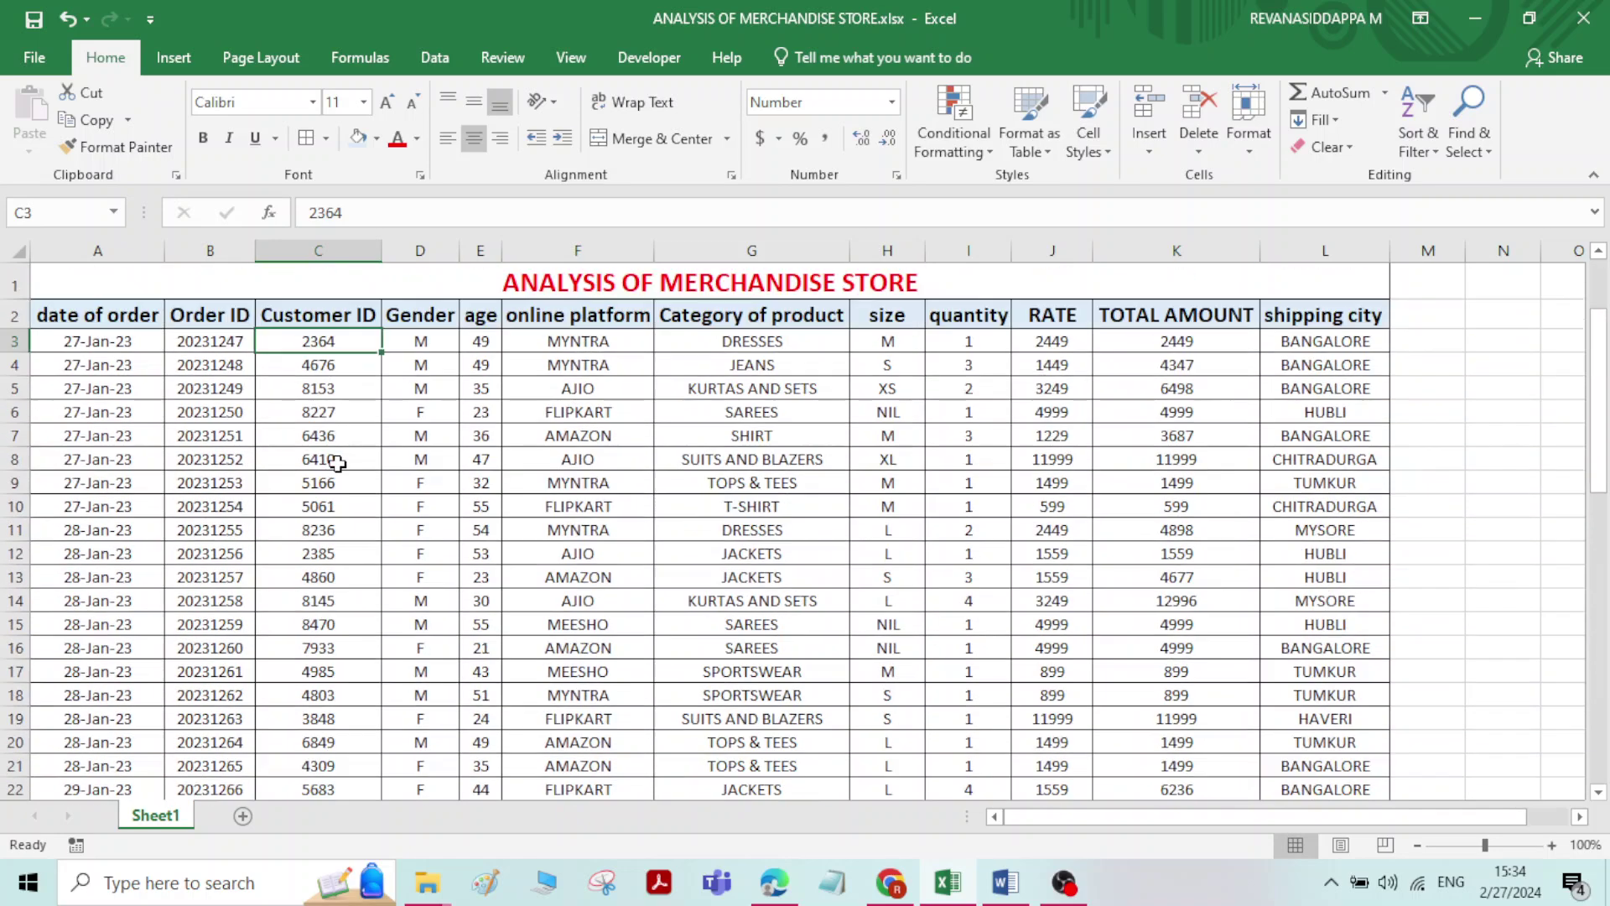
{"action": "left_click_drag", "start_coordinate": [342, 340], "coordinate": [327, 745]}
{"action": "key", "text": "Delete"}
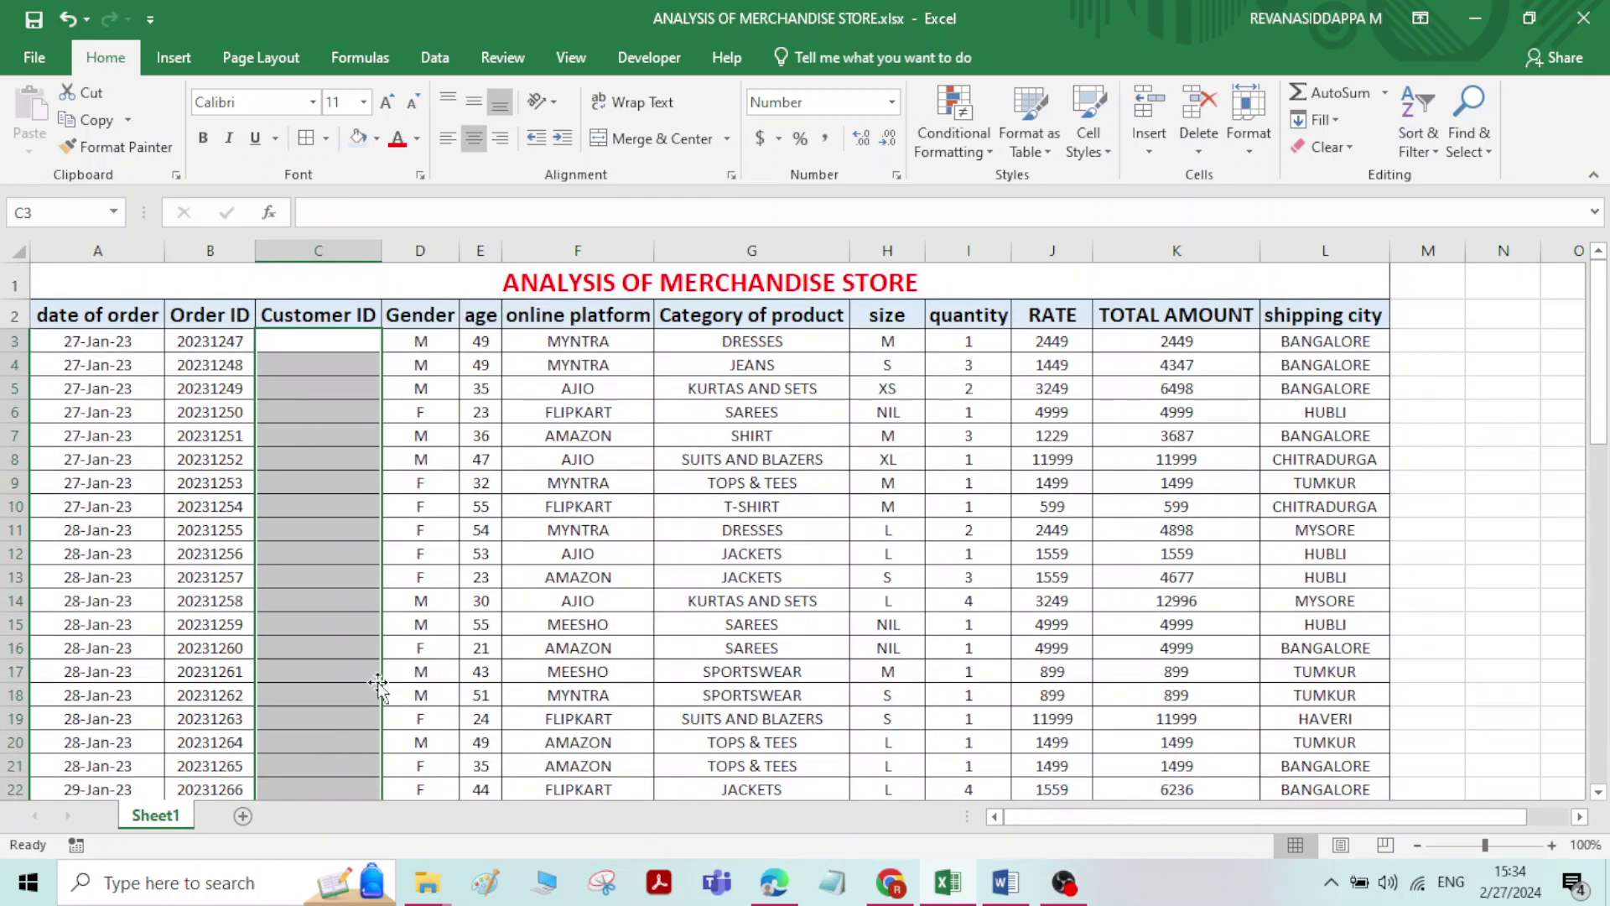
Enter the formula =RANDBETWEEN(2001,5000) in cell C3 to generate a random customer ID
{"action": "left_click", "coordinate": [317, 339]}
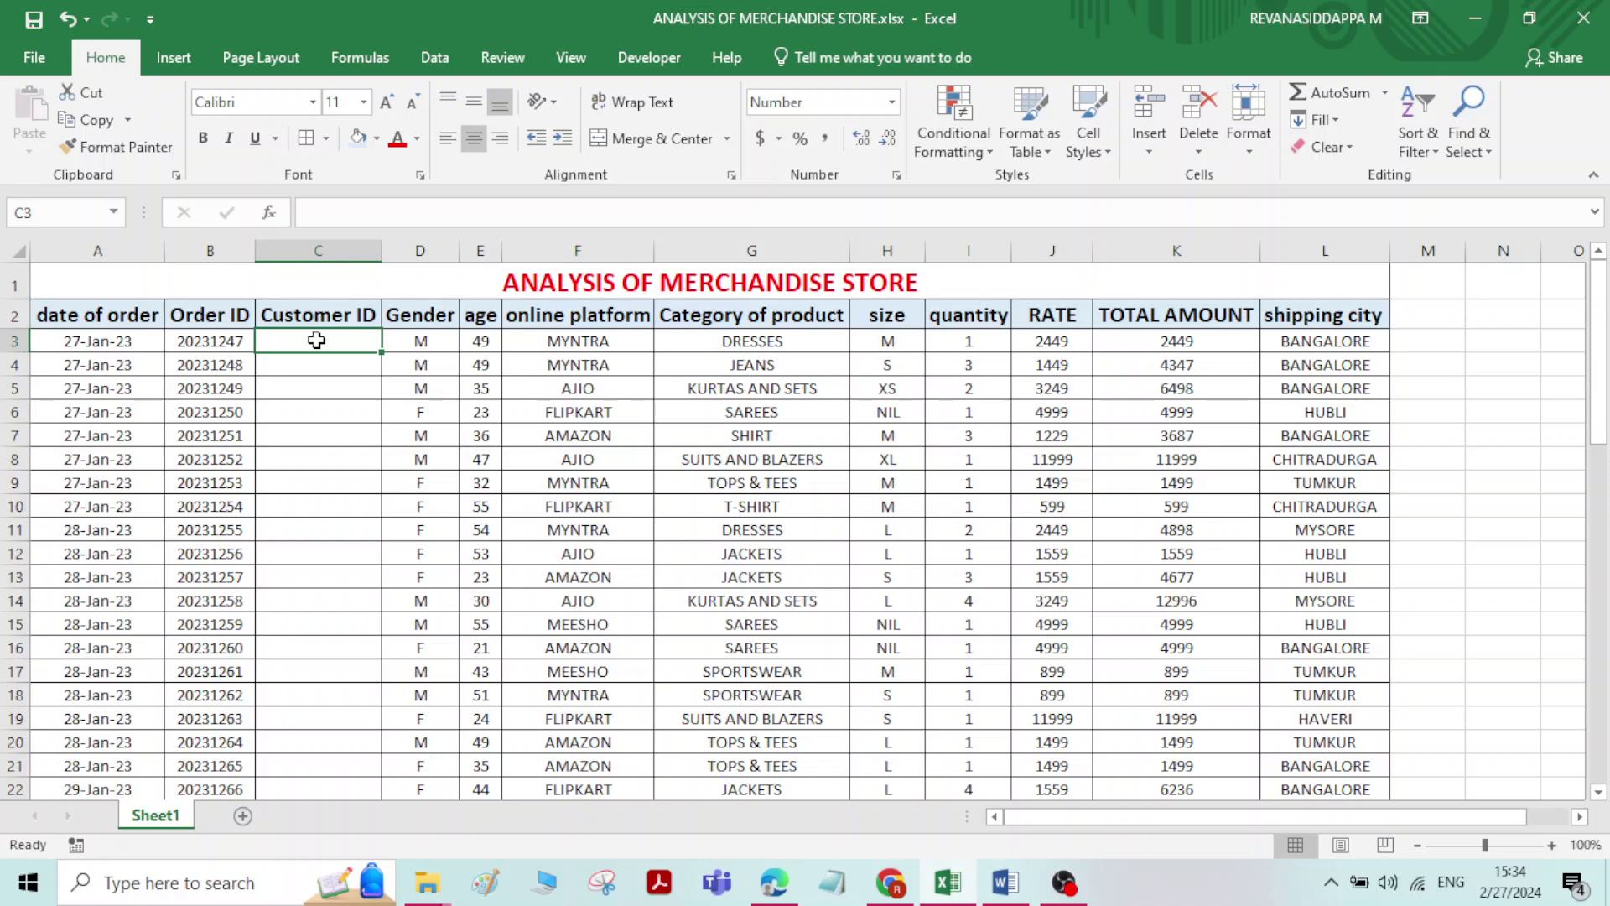
{"action": "type", "text": "="}
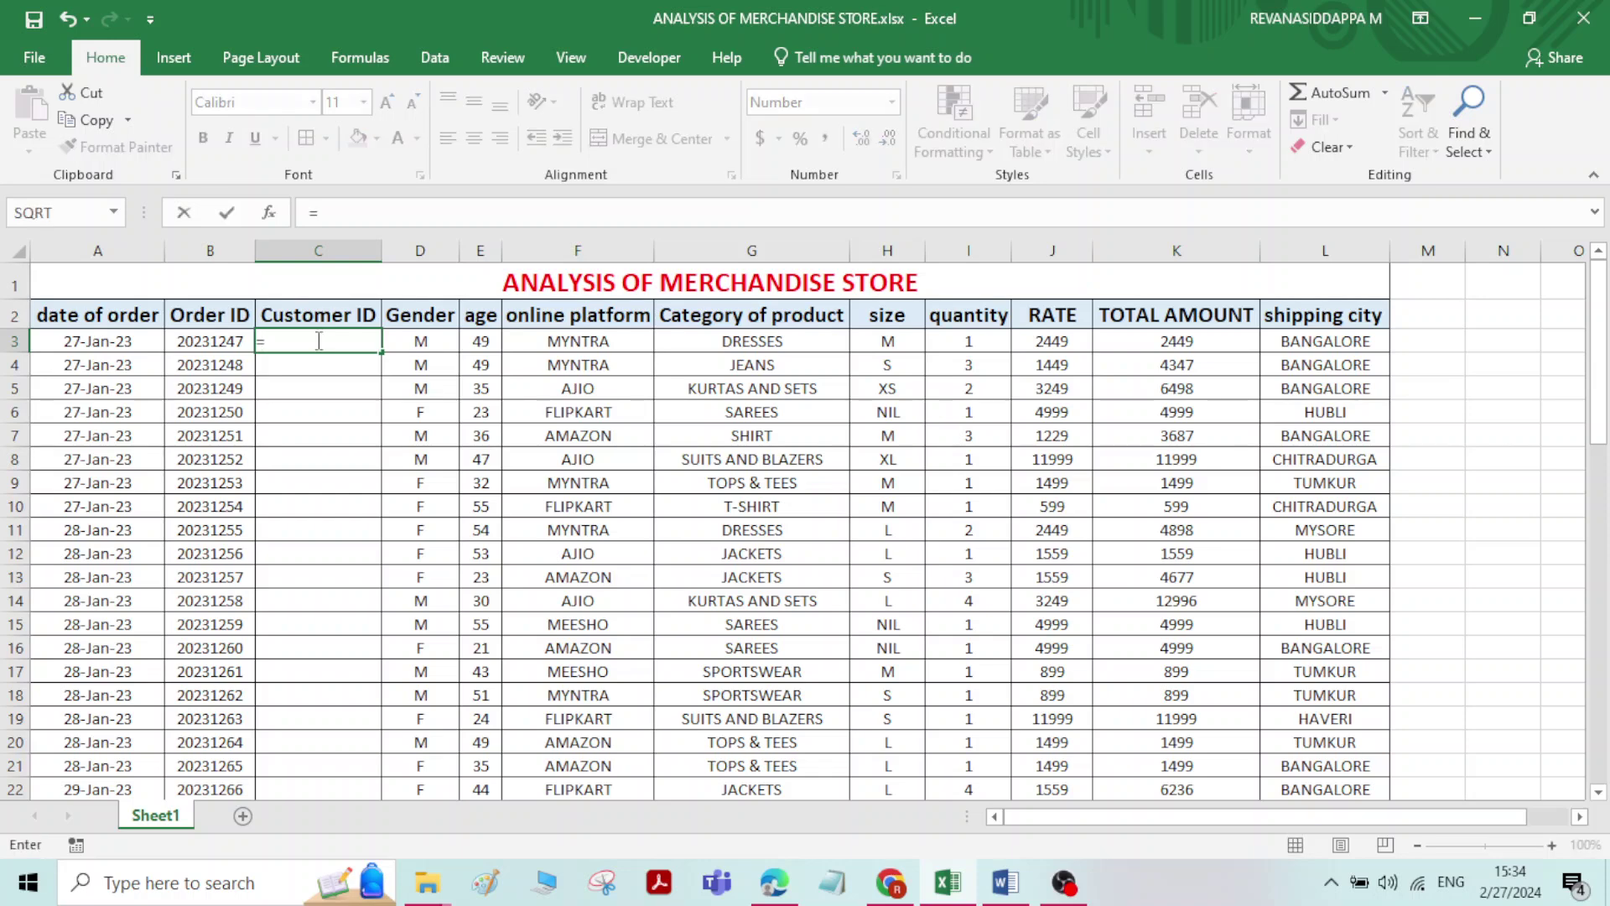
{"action": "type", "text": "RAN"}
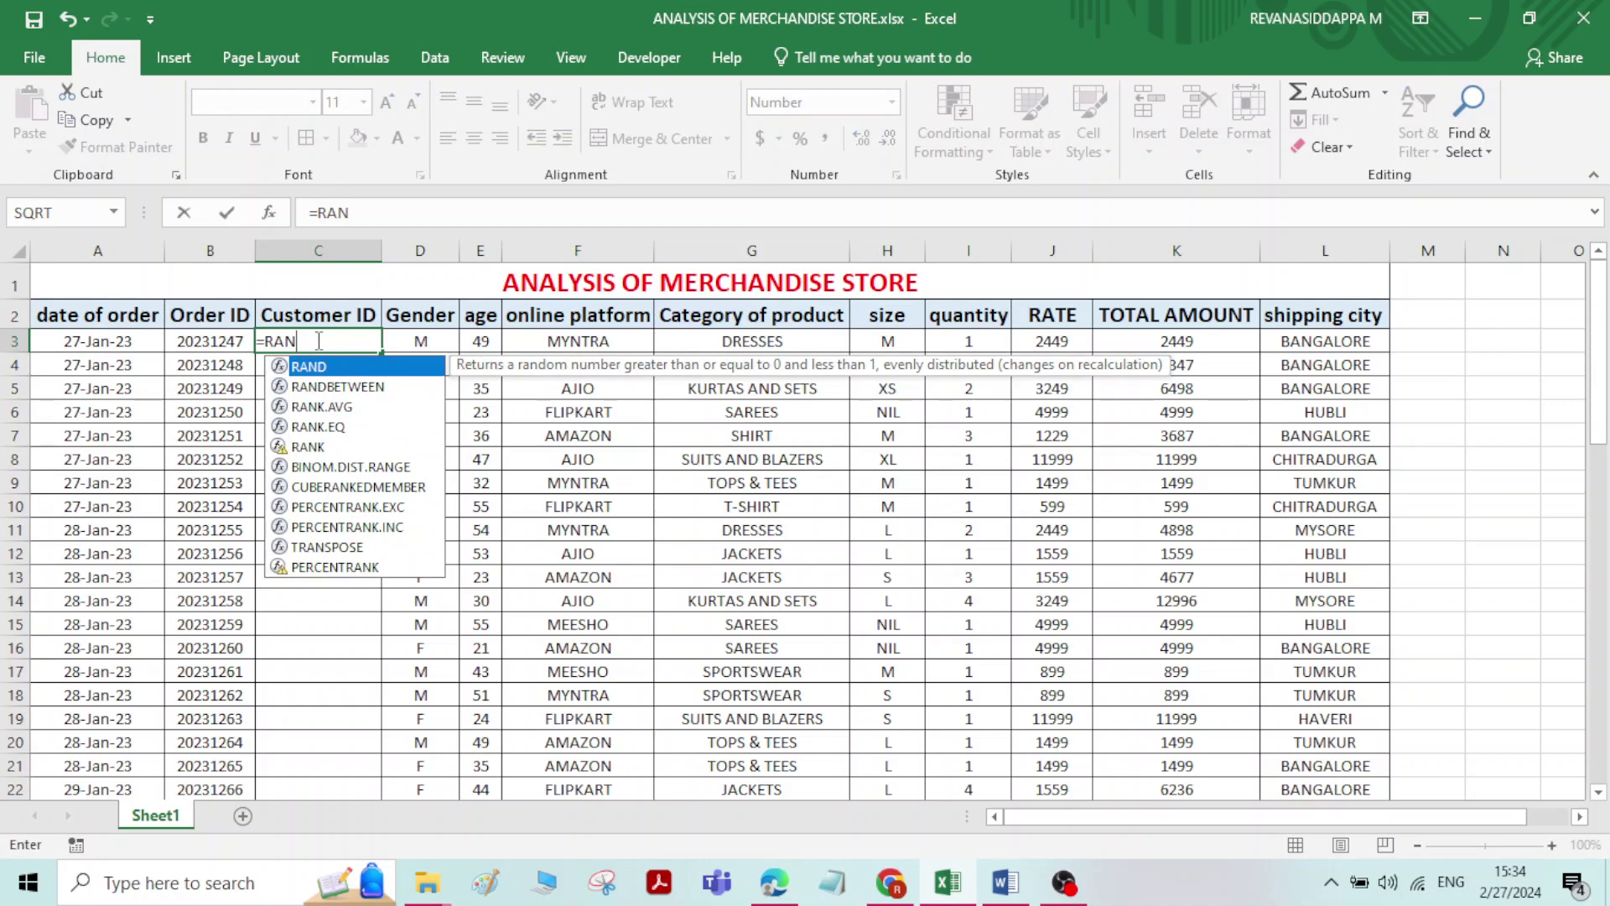
{"action": "double_click", "coordinate": [320, 383]}
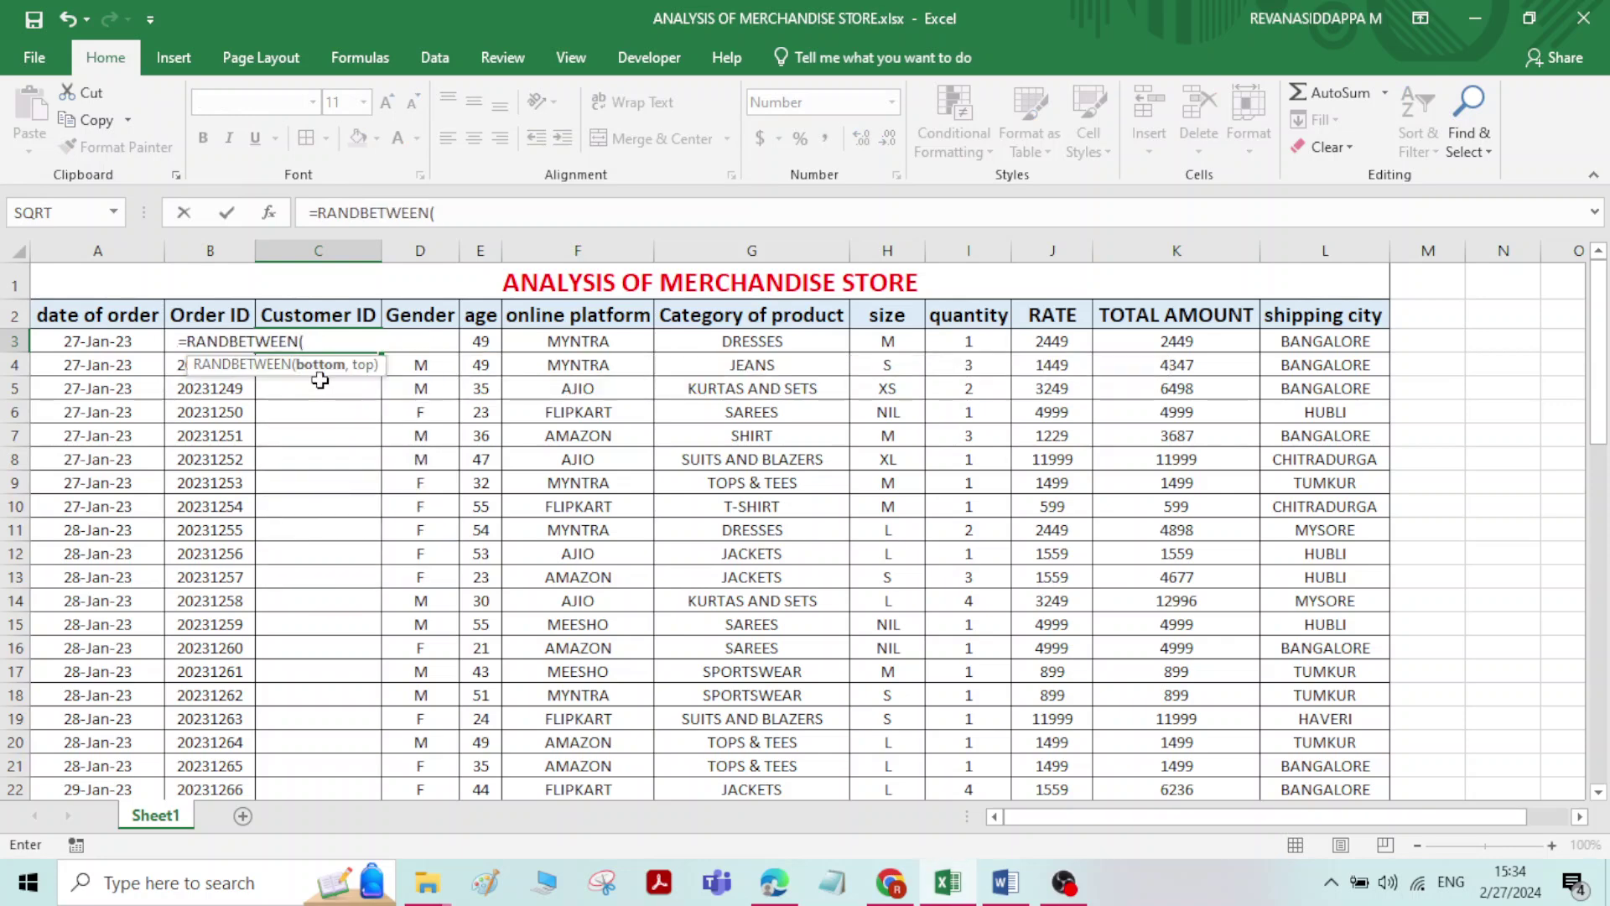
{"action": "type", "text": "2001"}
{"action": "type", "text": "."}
{"action": "type", "text": ","}
{"action": "type", "text": "49"}
{"action": "type", "text": "98"}
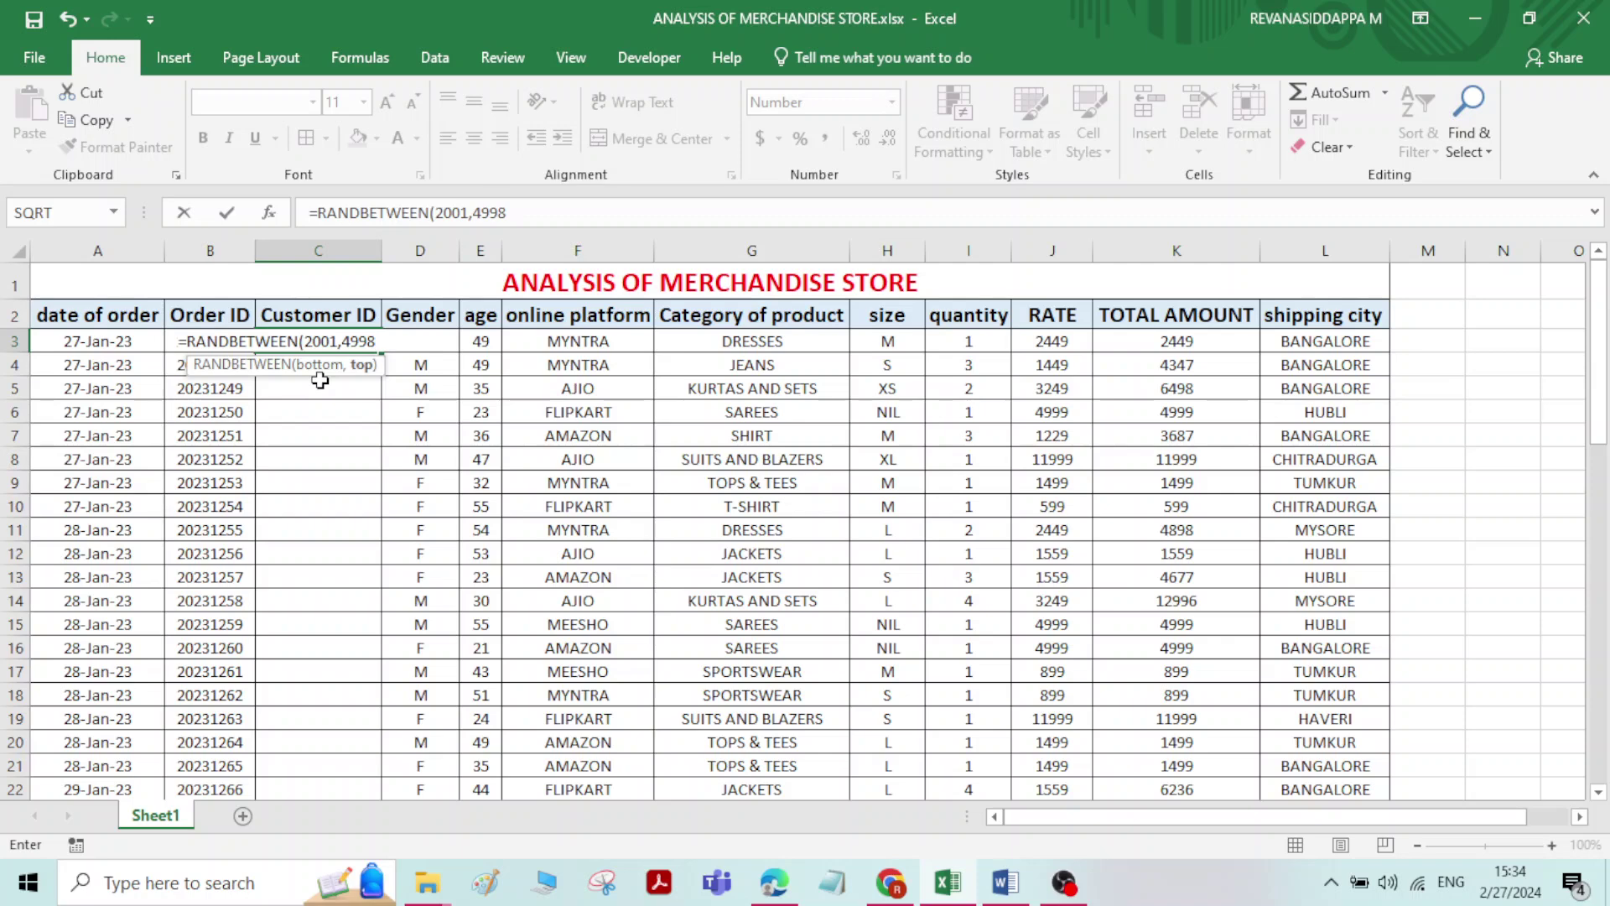
{"action": "key", "text": "BackSpace"}
{"action": "key", "text": "BackSpace"}
{"action": "key", "text": "BackSpace"}
{"action": "key", "text": "BackSpace"}
{"action": "type", "text": "5000)"}
{"action": "key", "text": "Return"}
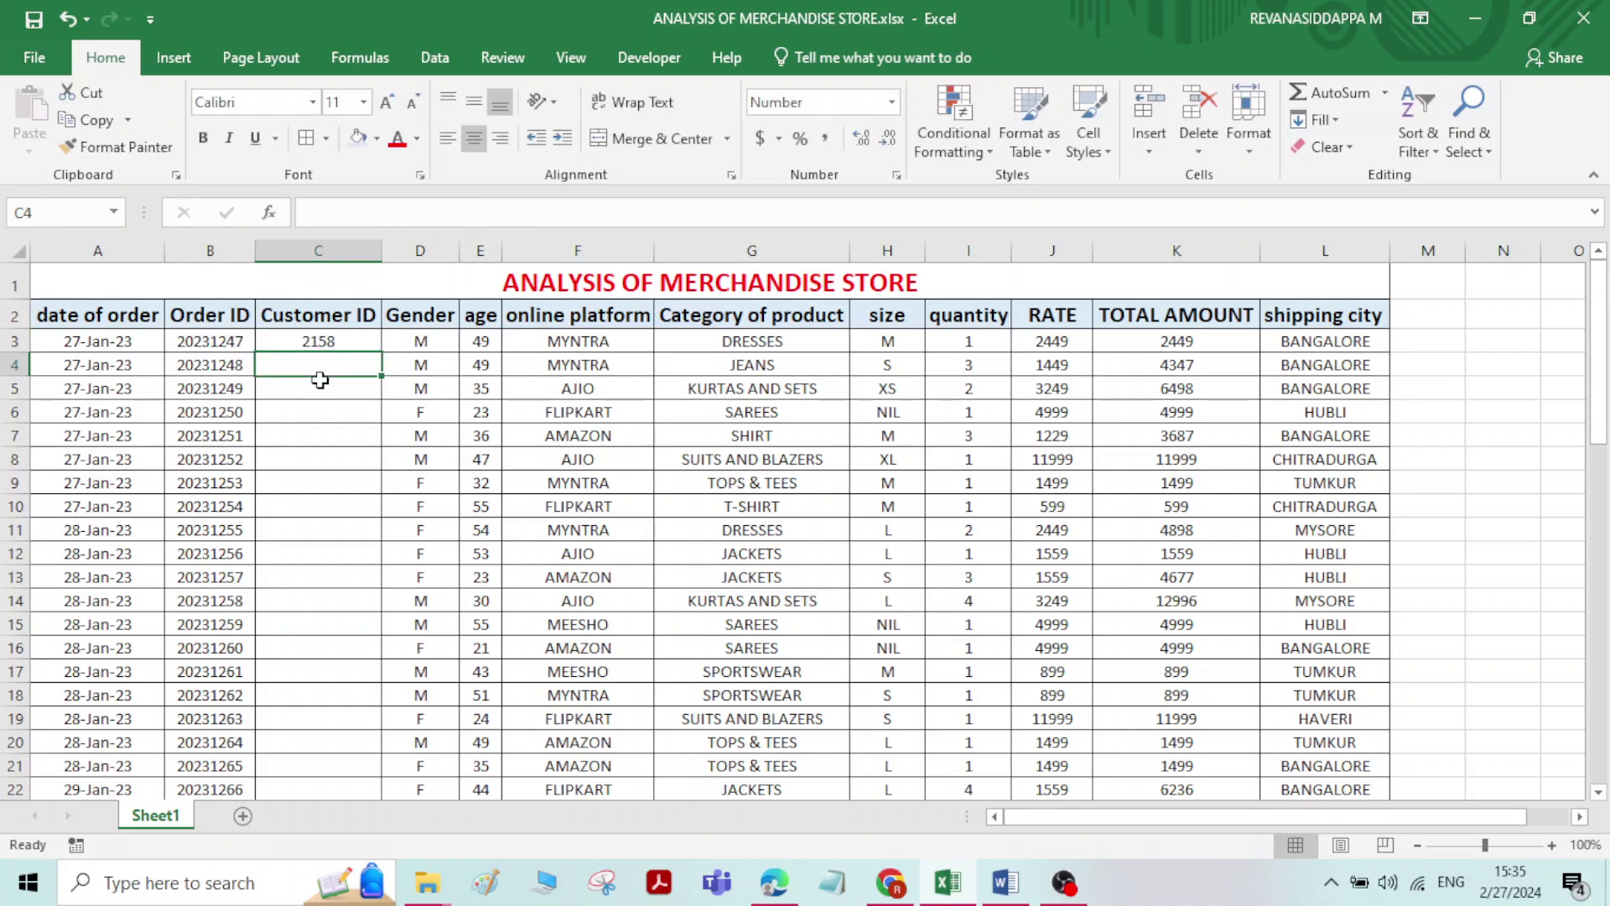
Fill the C3 formula down the Customer ID column to row 54 and check the generated IDs
{"action": "left_click", "coordinate": [358, 344]}
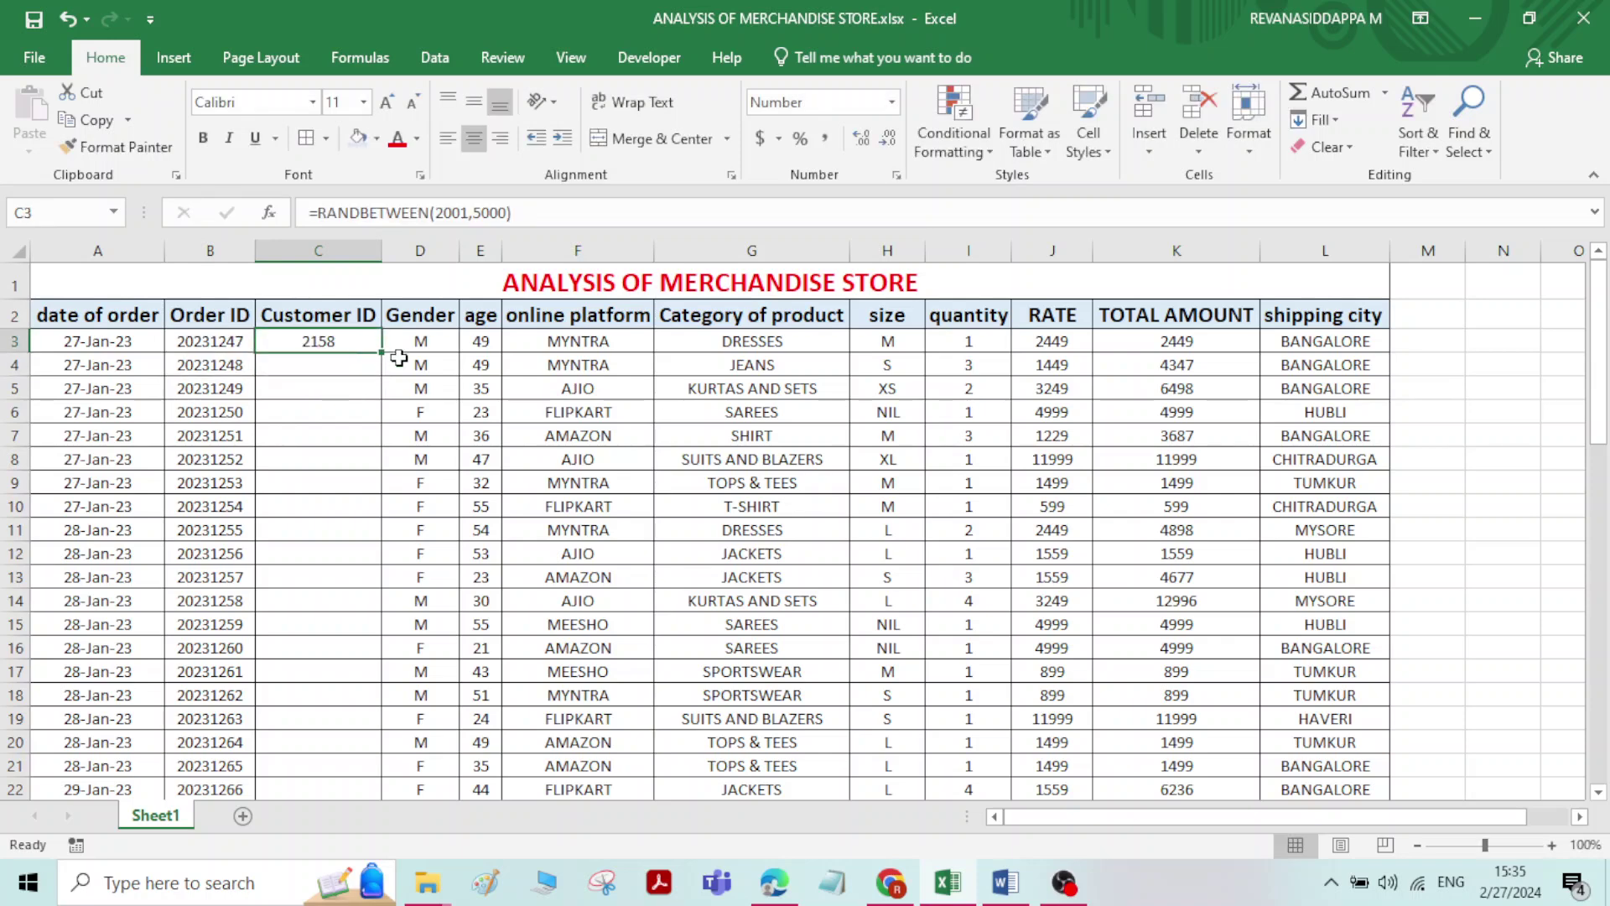
{"action": "double_click", "coordinate": [385, 358]}
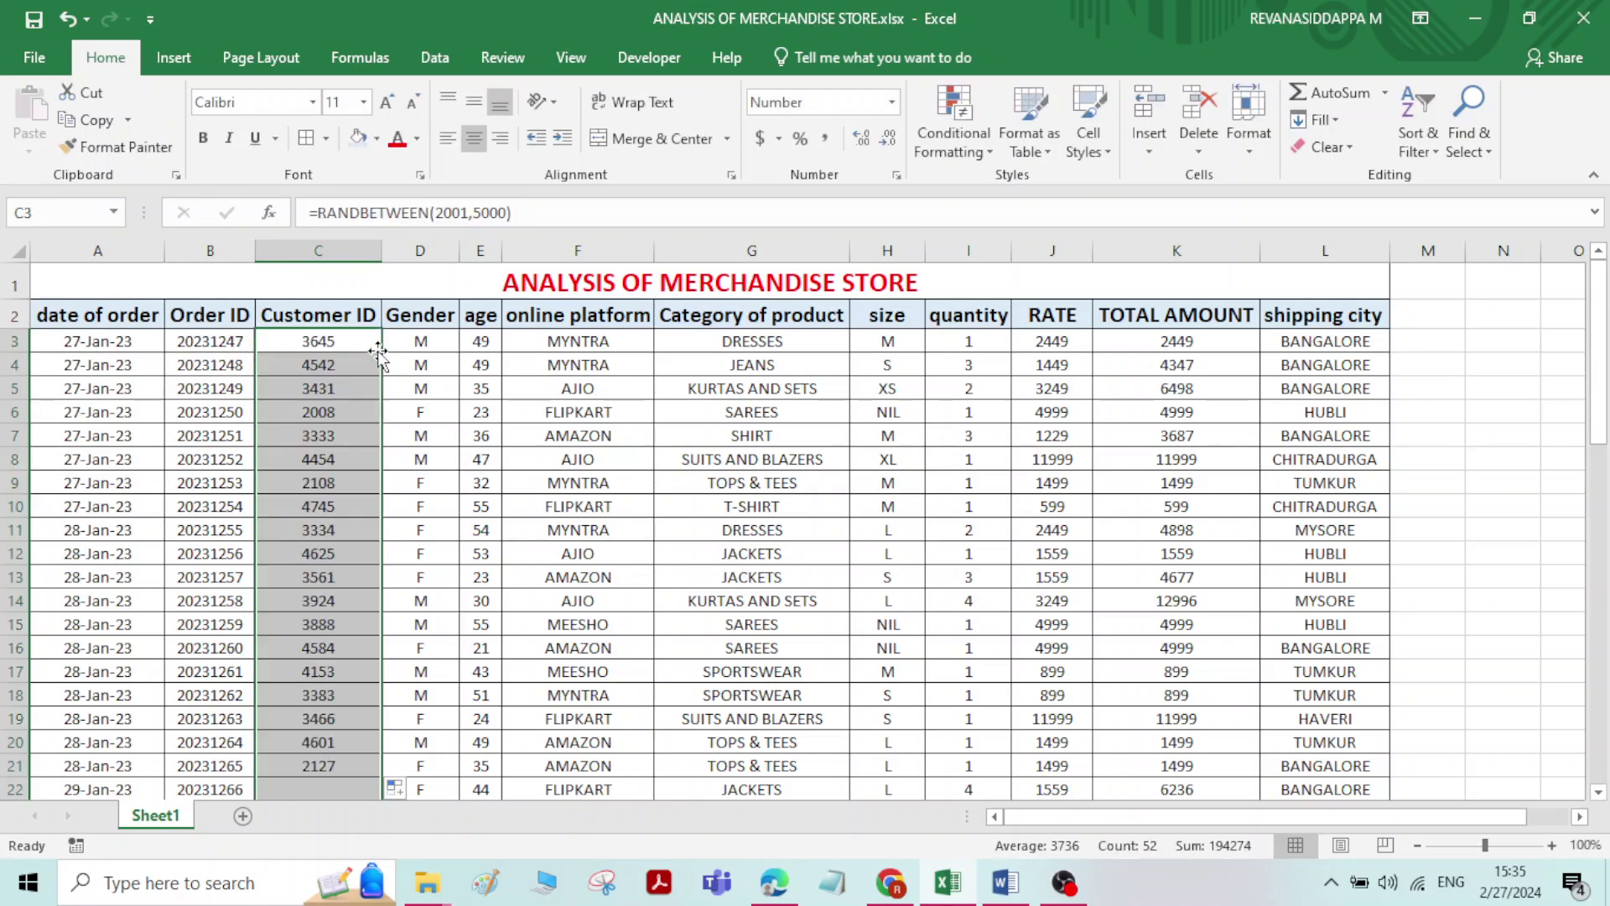
{"action": "scroll", "coordinate": [353, 433], "scroll_direction": "down", "scroll_amount": 2}
{"action": "scroll", "coordinate": [353, 433], "scroll_direction": "down", "scroll_amount": 5}
{"action": "scroll", "coordinate": [353, 433], "scroll_direction": "up", "scroll_amount": 7}
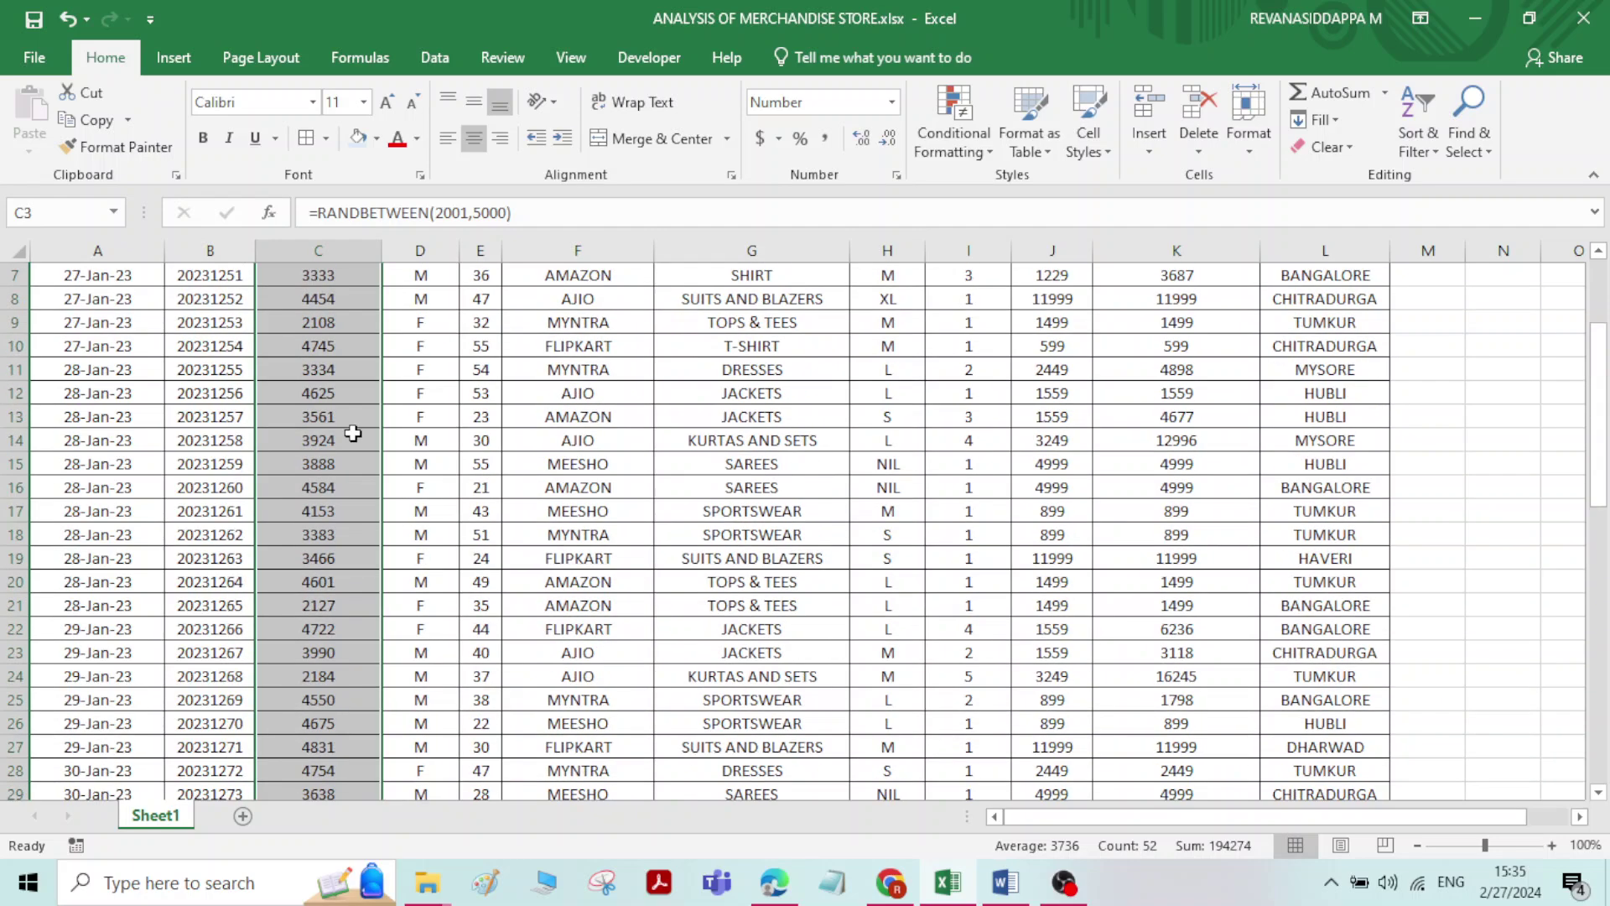
{"action": "scroll", "coordinate": [354, 433], "scroll_direction": "down", "scroll_amount": 16}
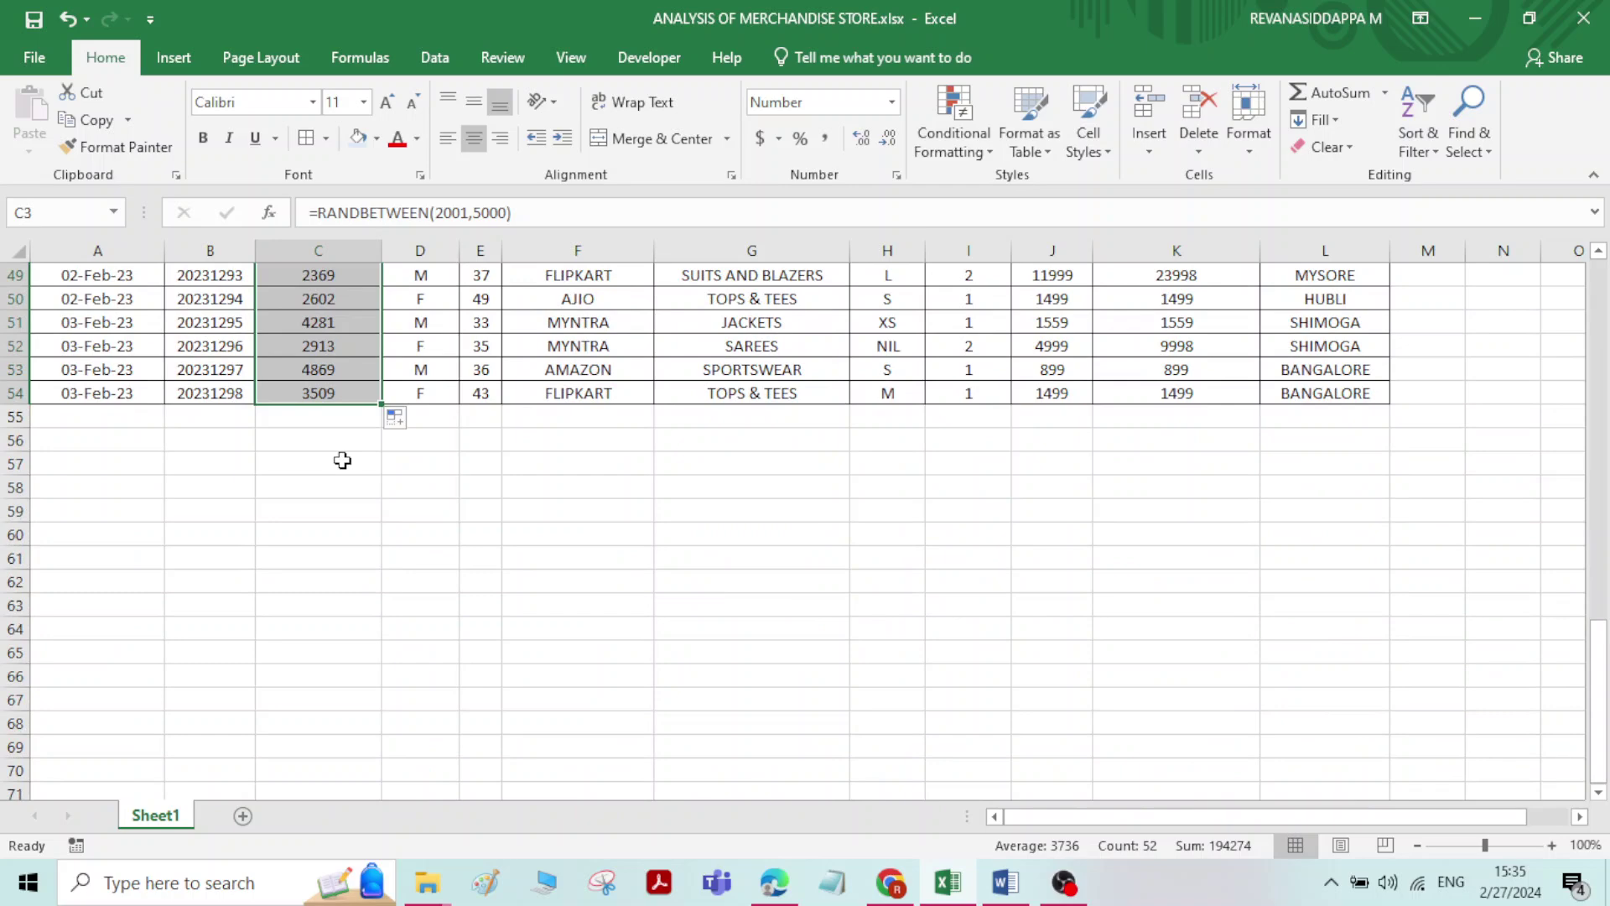
Enter the formula =RANDBETWEEN(21,55) in cell E3 to generate a random age
{"action": "scroll", "coordinate": [342, 461], "scroll_direction": "up", "scroll_amount": 16}
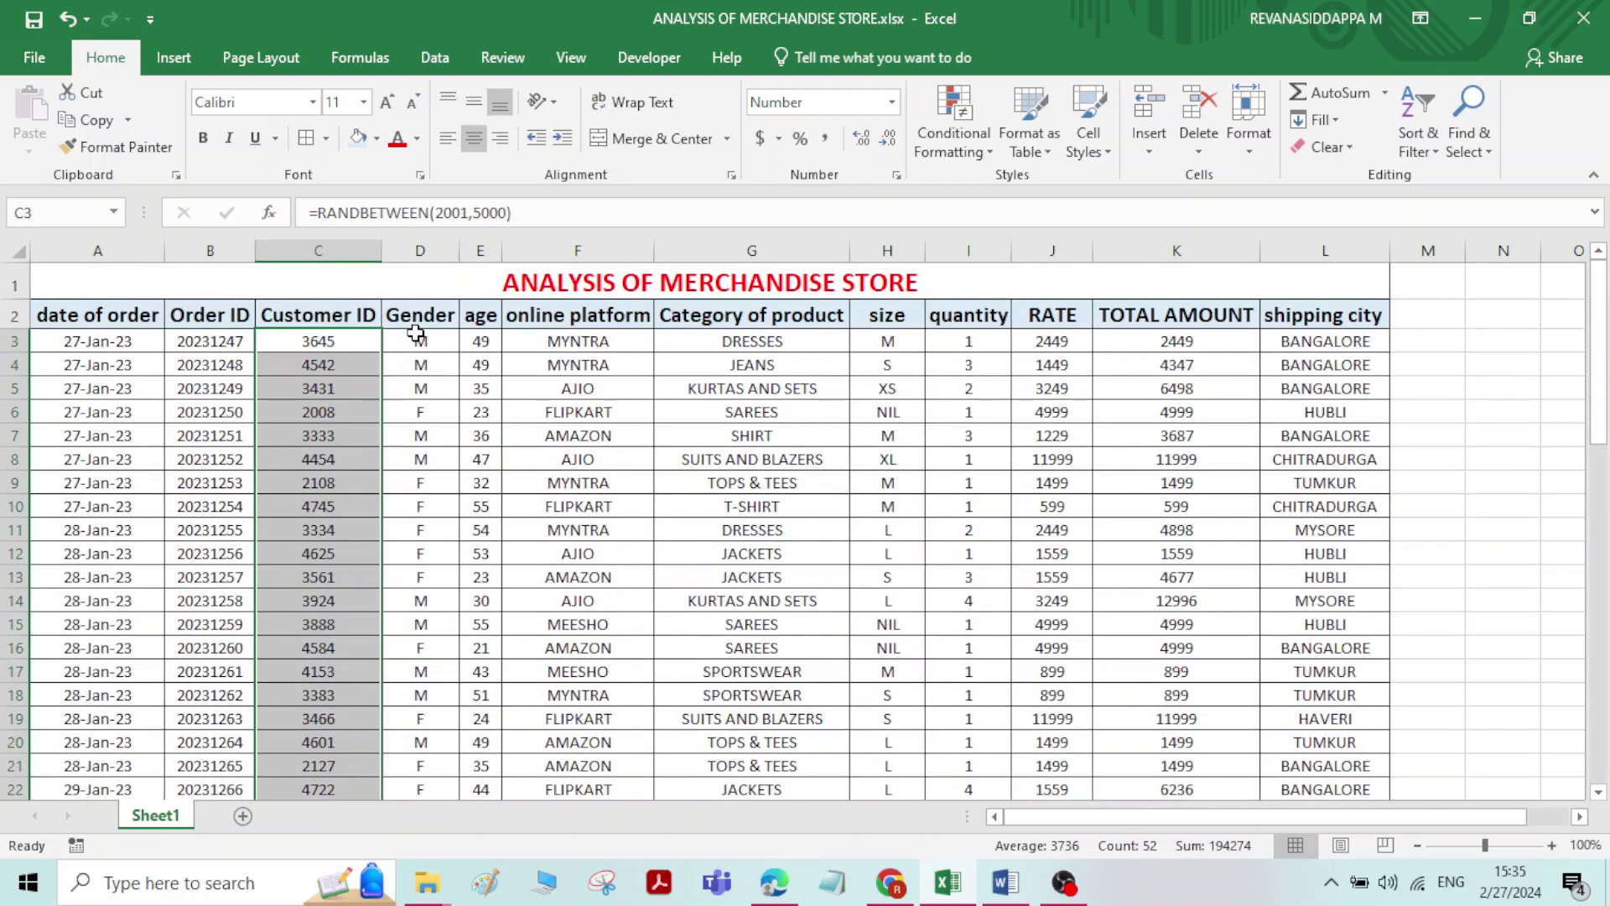
{"action": "left_click", "coordinate": [419, 340]}
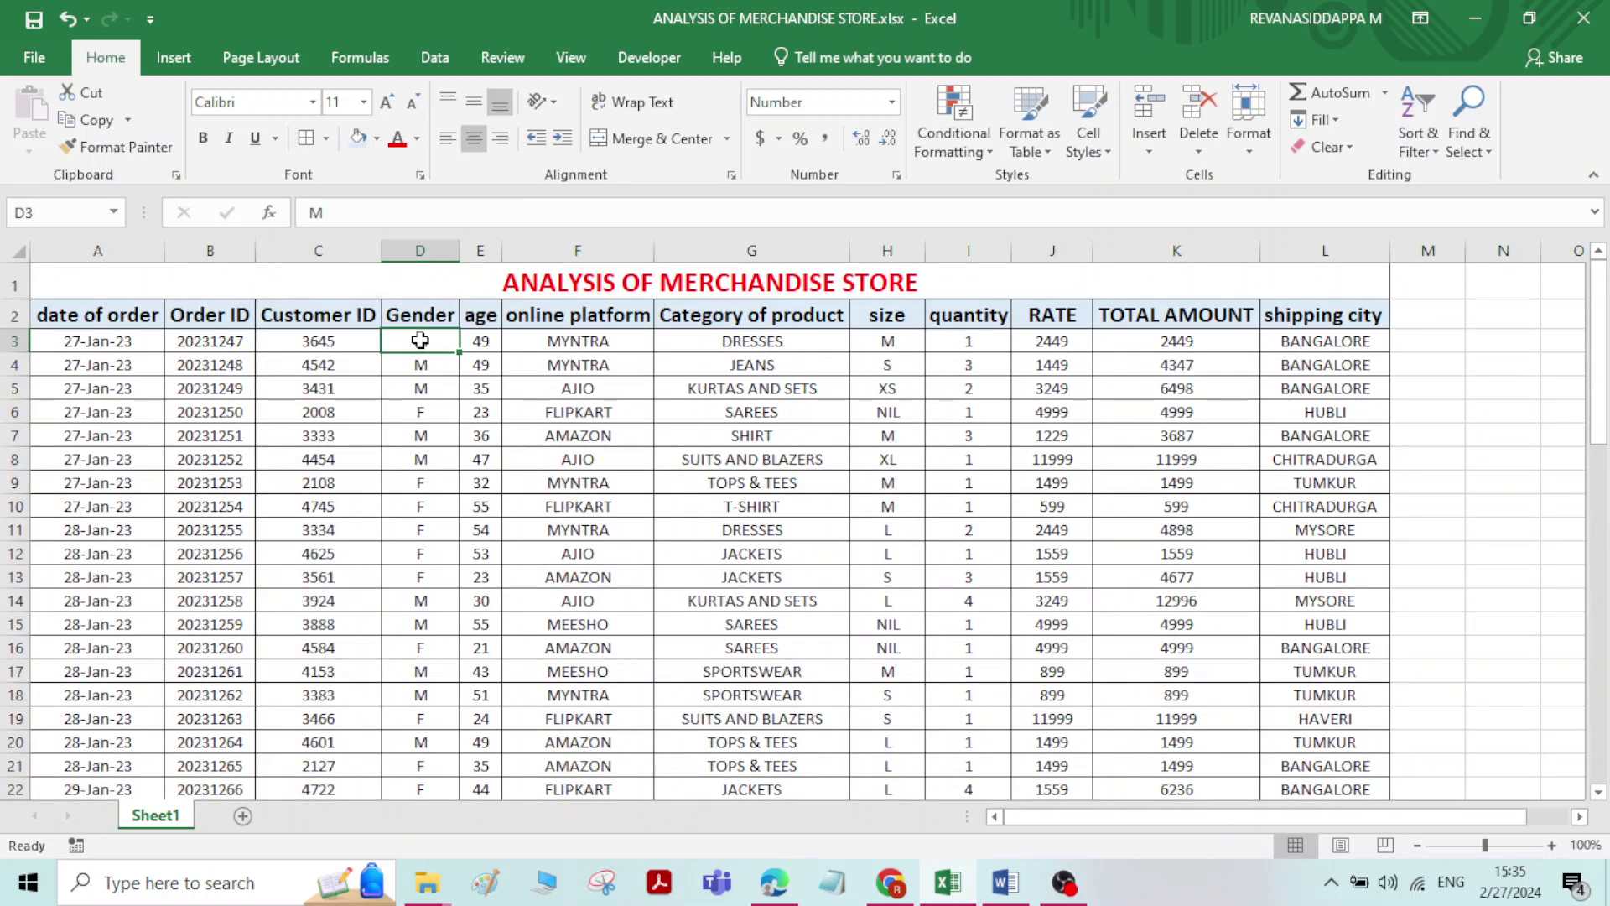
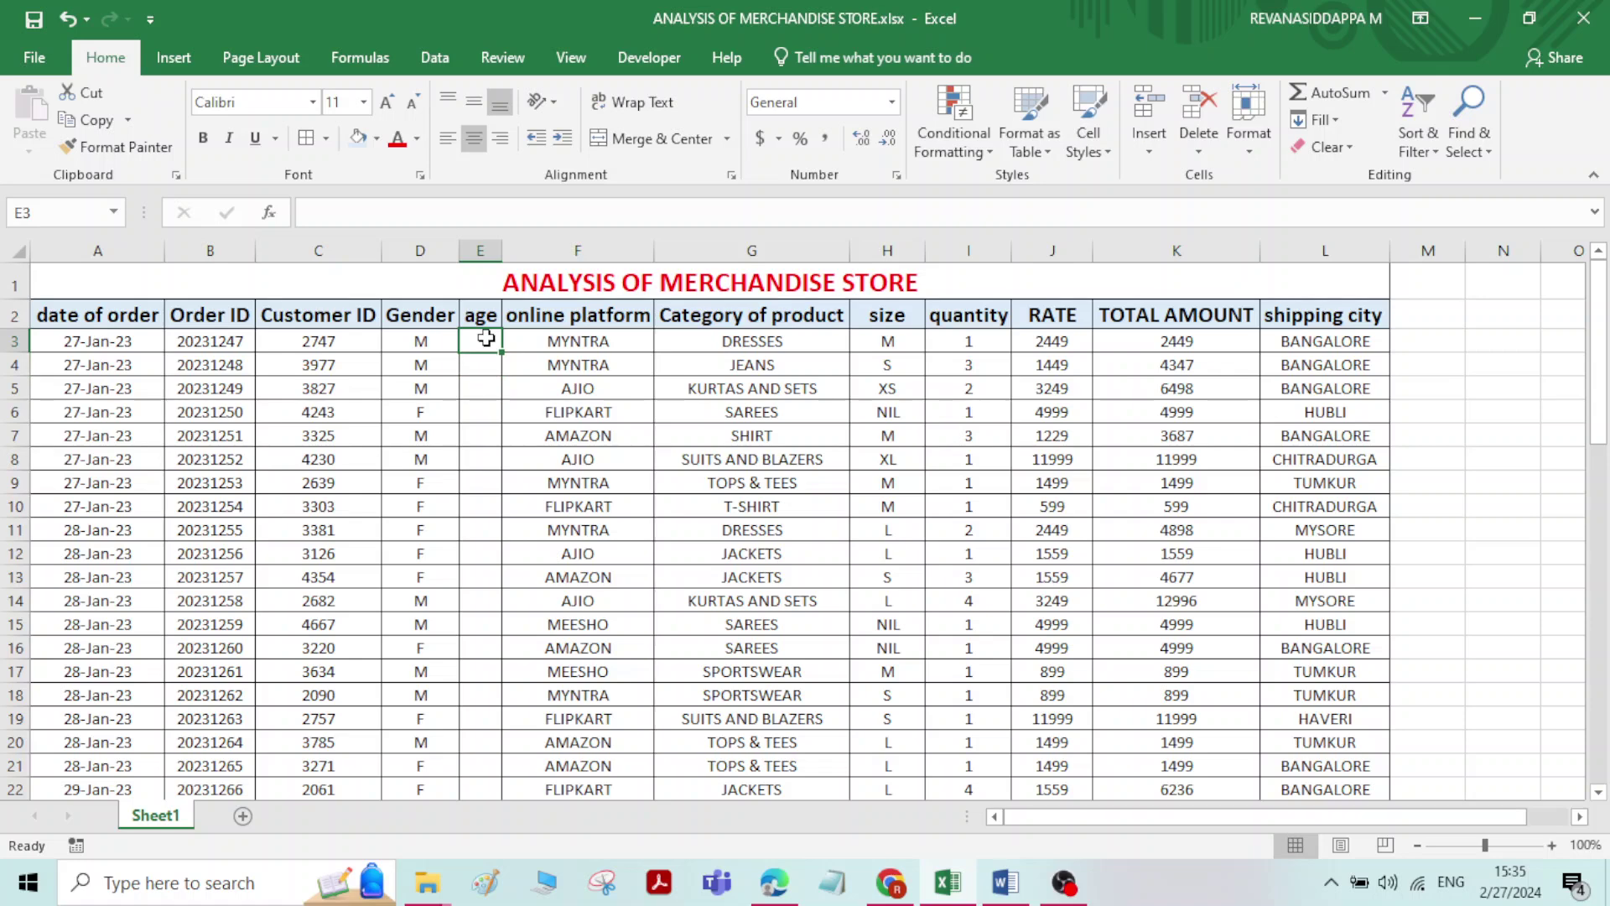
{"action": "type", "text": "=RAND"}
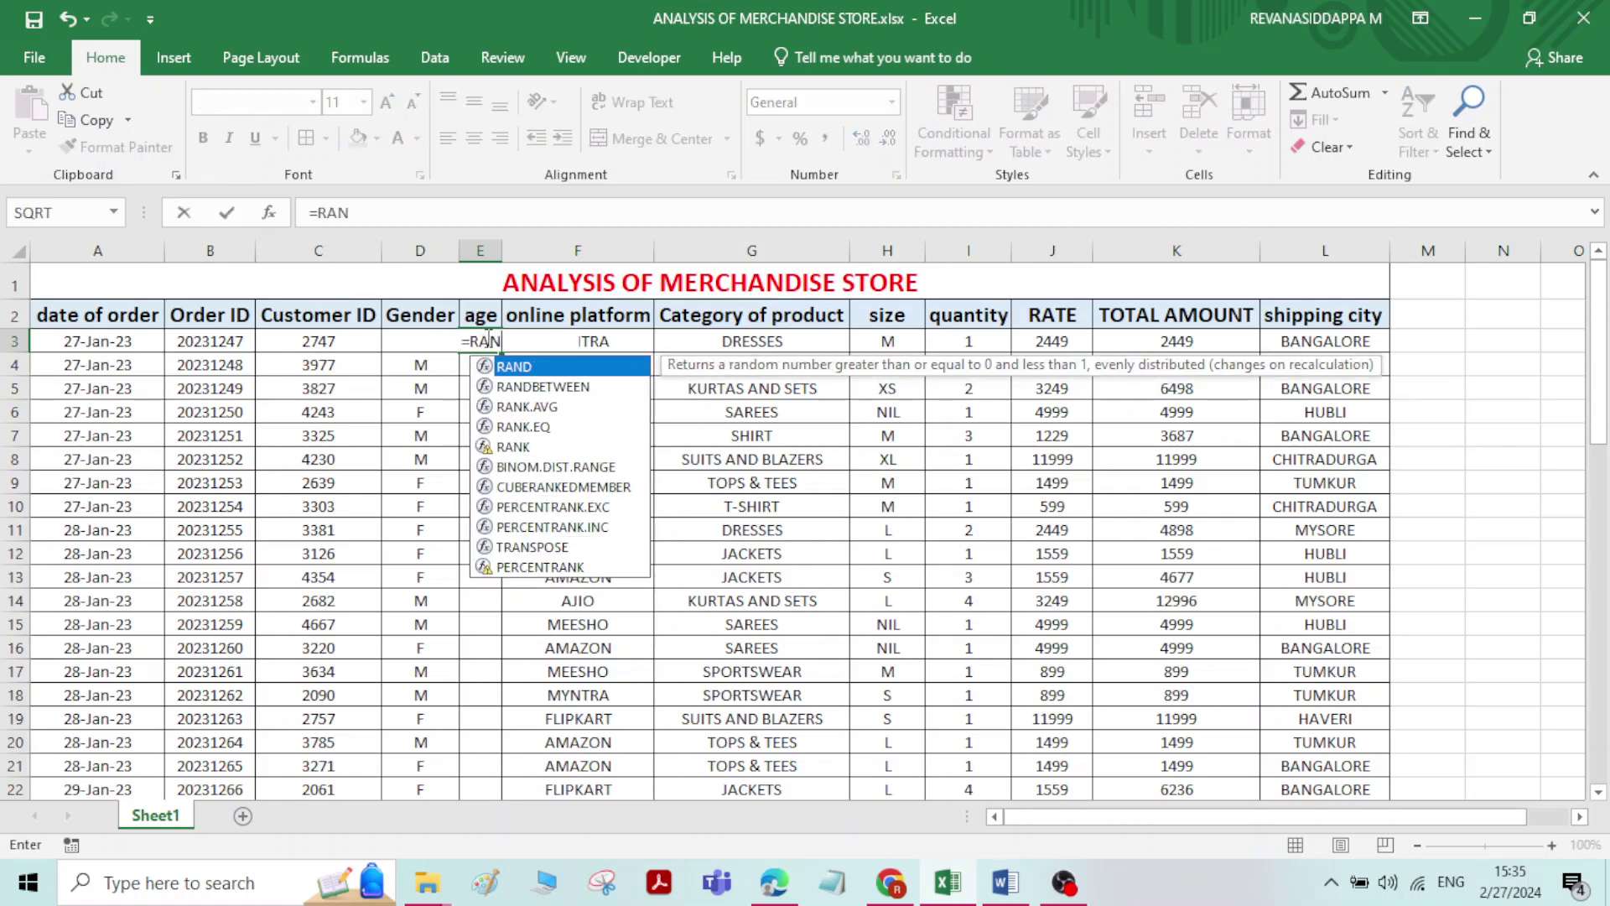
{"action": "double_click", "coordinate": [536, 387]}
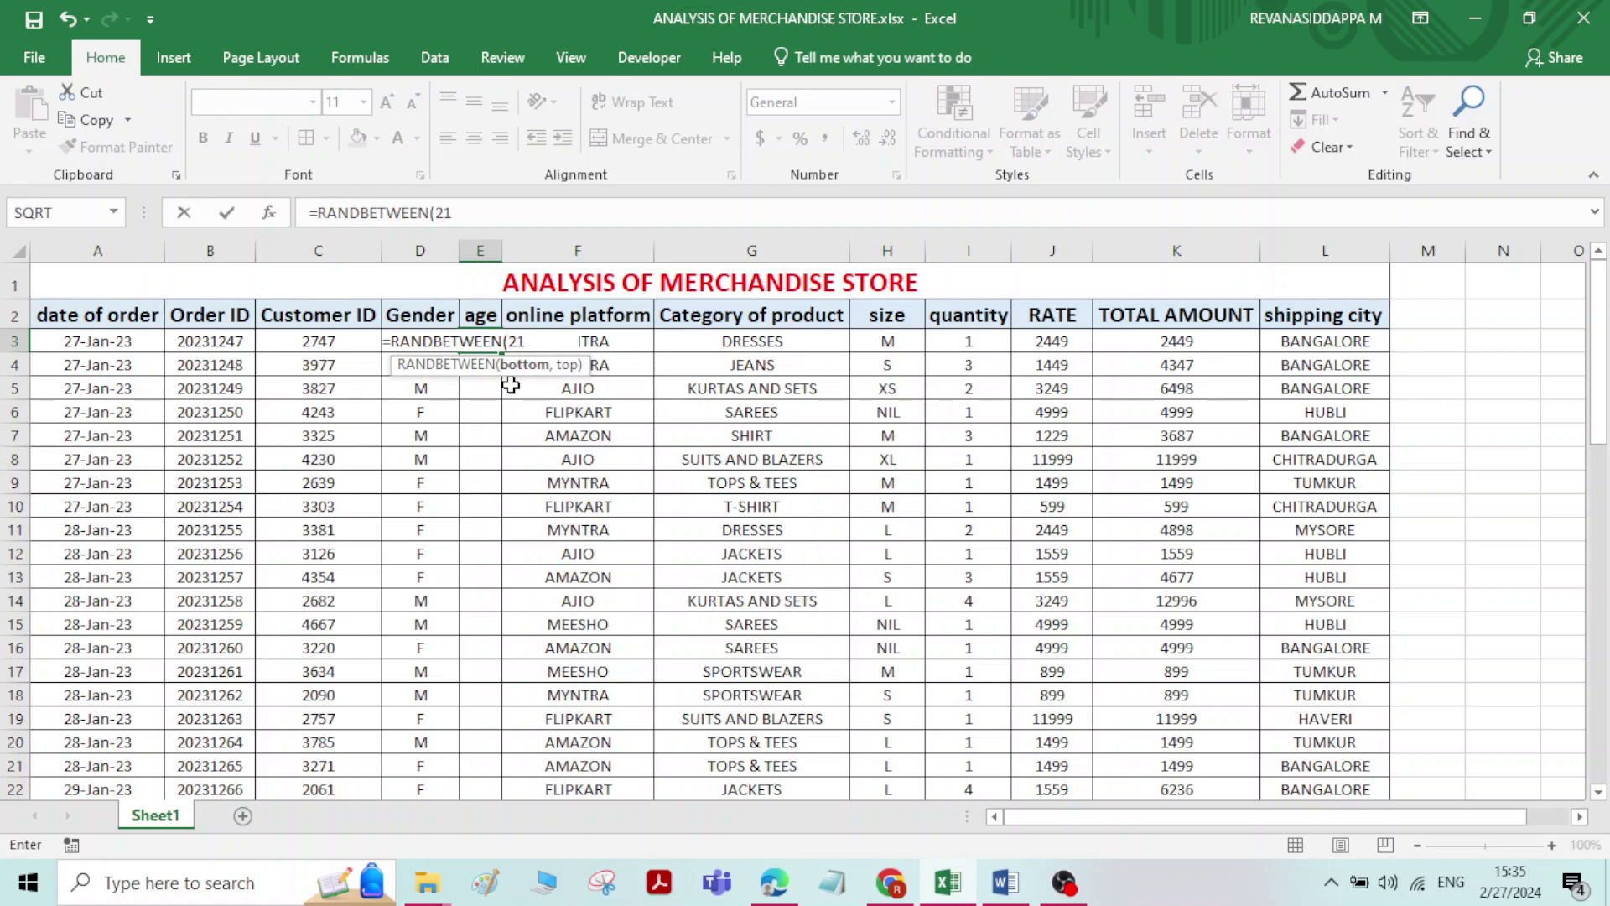
{"action": "type", "text": "21,"}
{"action": "type", "text": "60"}
{"action": "key", "text": "Return"}
Fill the E3 formula down the age column to row 54 and check the generated ages
{"action": "left_click", "coordinate": [492, 346]}
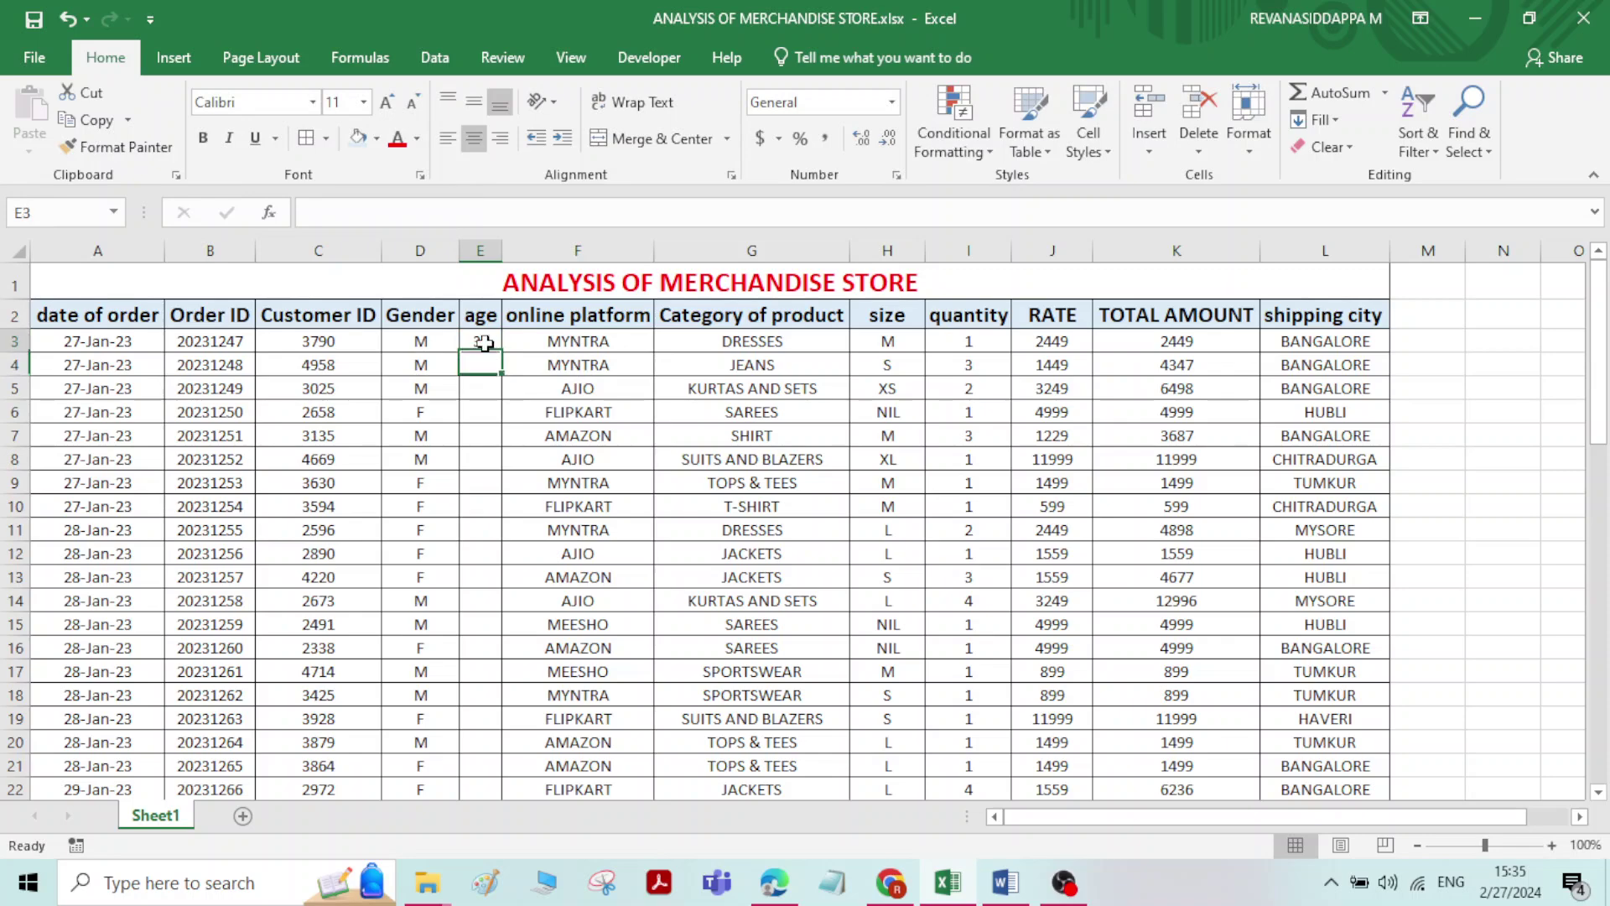
{"action": "double_click", "coordinate": [502, 355]}
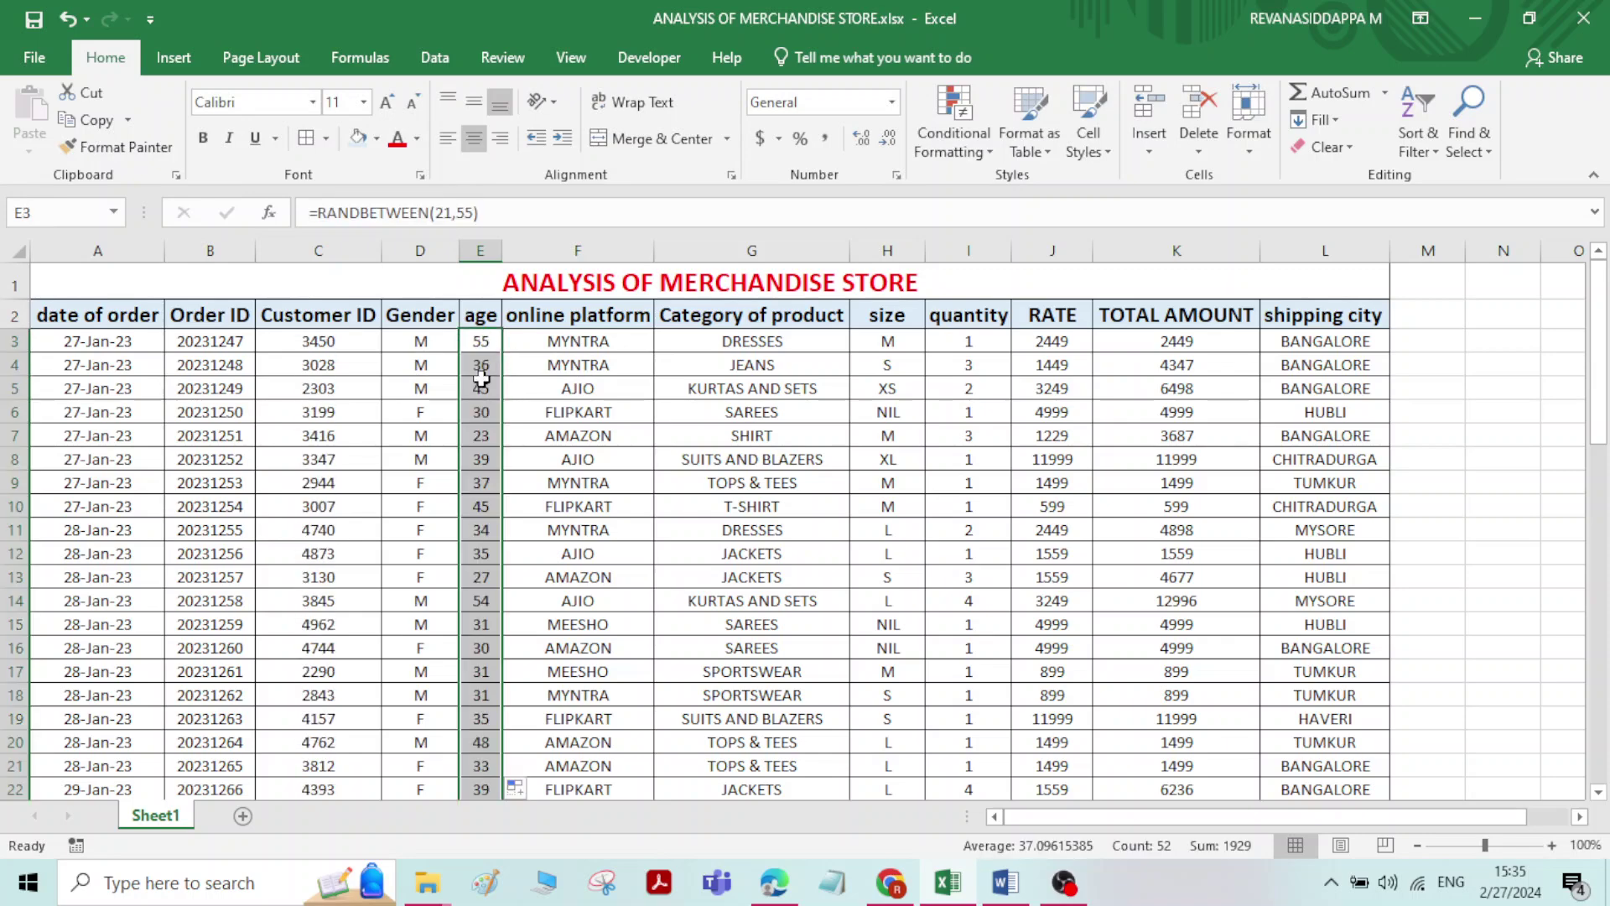
{"action": "scroll", "coordinate": [460, 472], "scroll_direction": "down", "scroll_amount": 4}
{"action": "scroll", "coordinate": [460, 472], "scroll_direction": "down", "scroll_amount": 3}
{"action": "scroll", "coordinate": [460, 471], "scroll_direction": "up", "scroll_amount": 7}
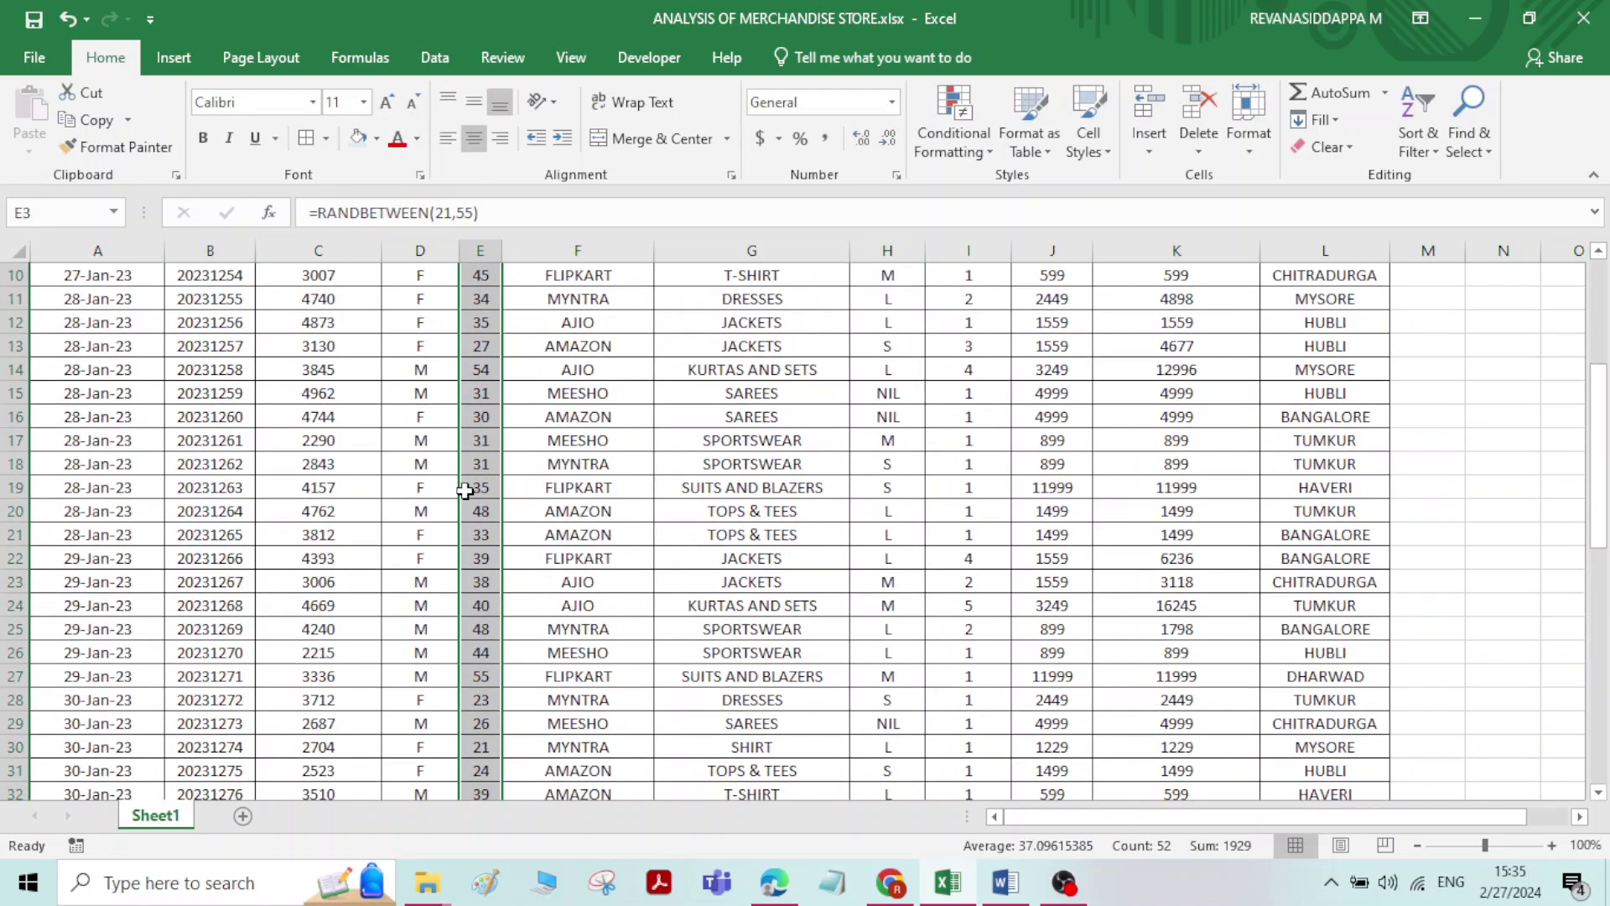
Inspect the random-number formulas behind several cells in the age and Customer ID columns
{"action": "left_click", "coordinate": [498, 410]}
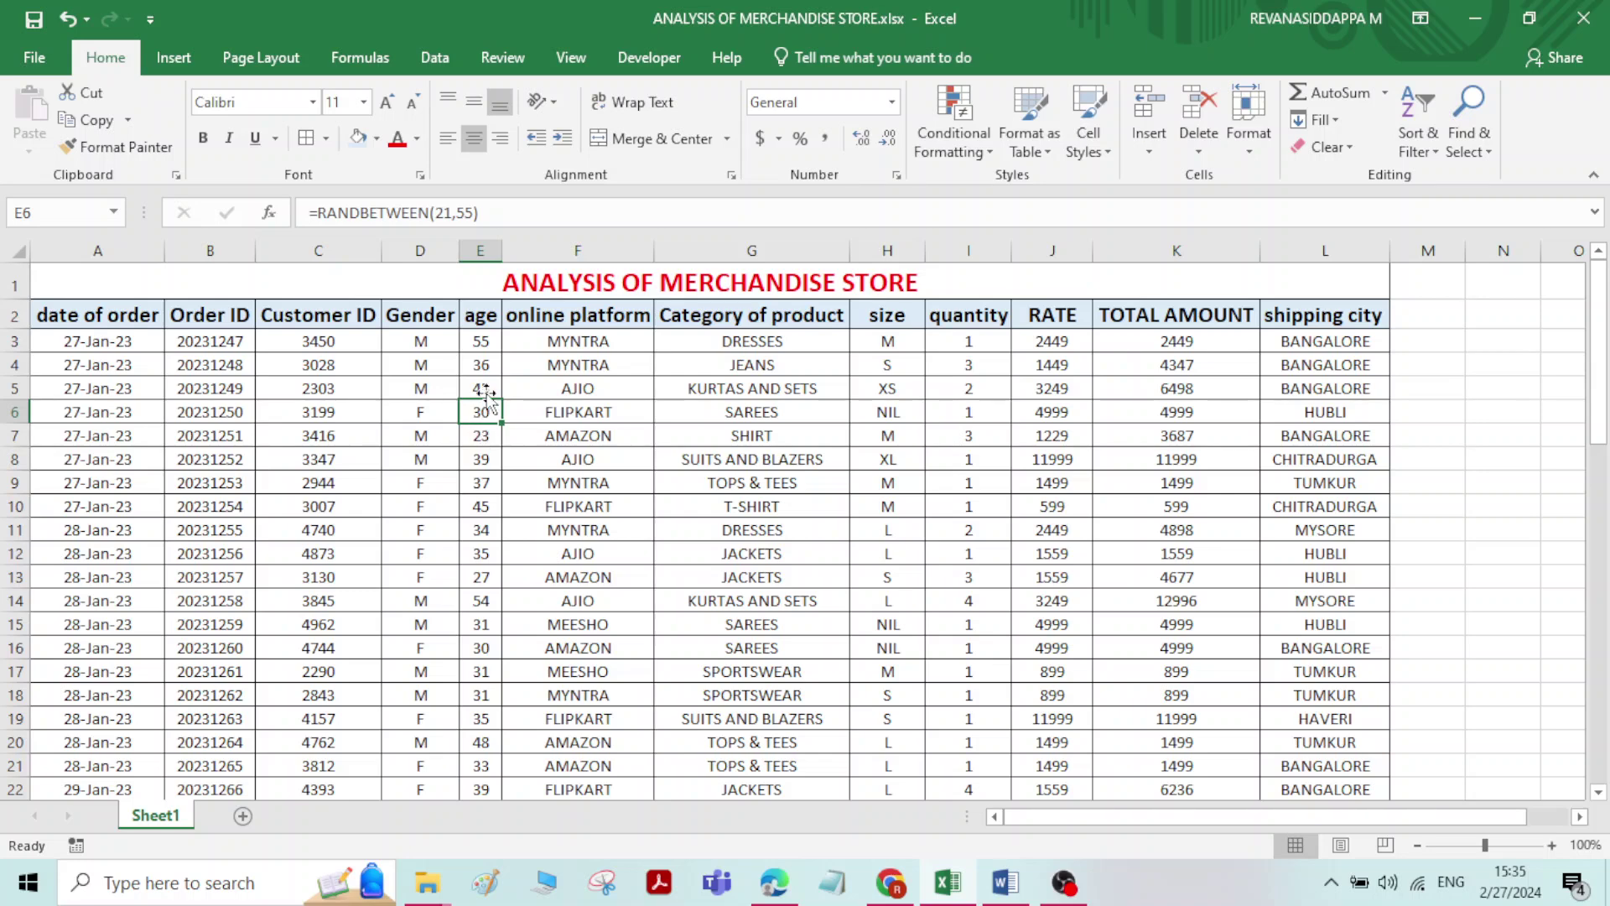
{"action": "left_click", "coordinate": [345, 348]}
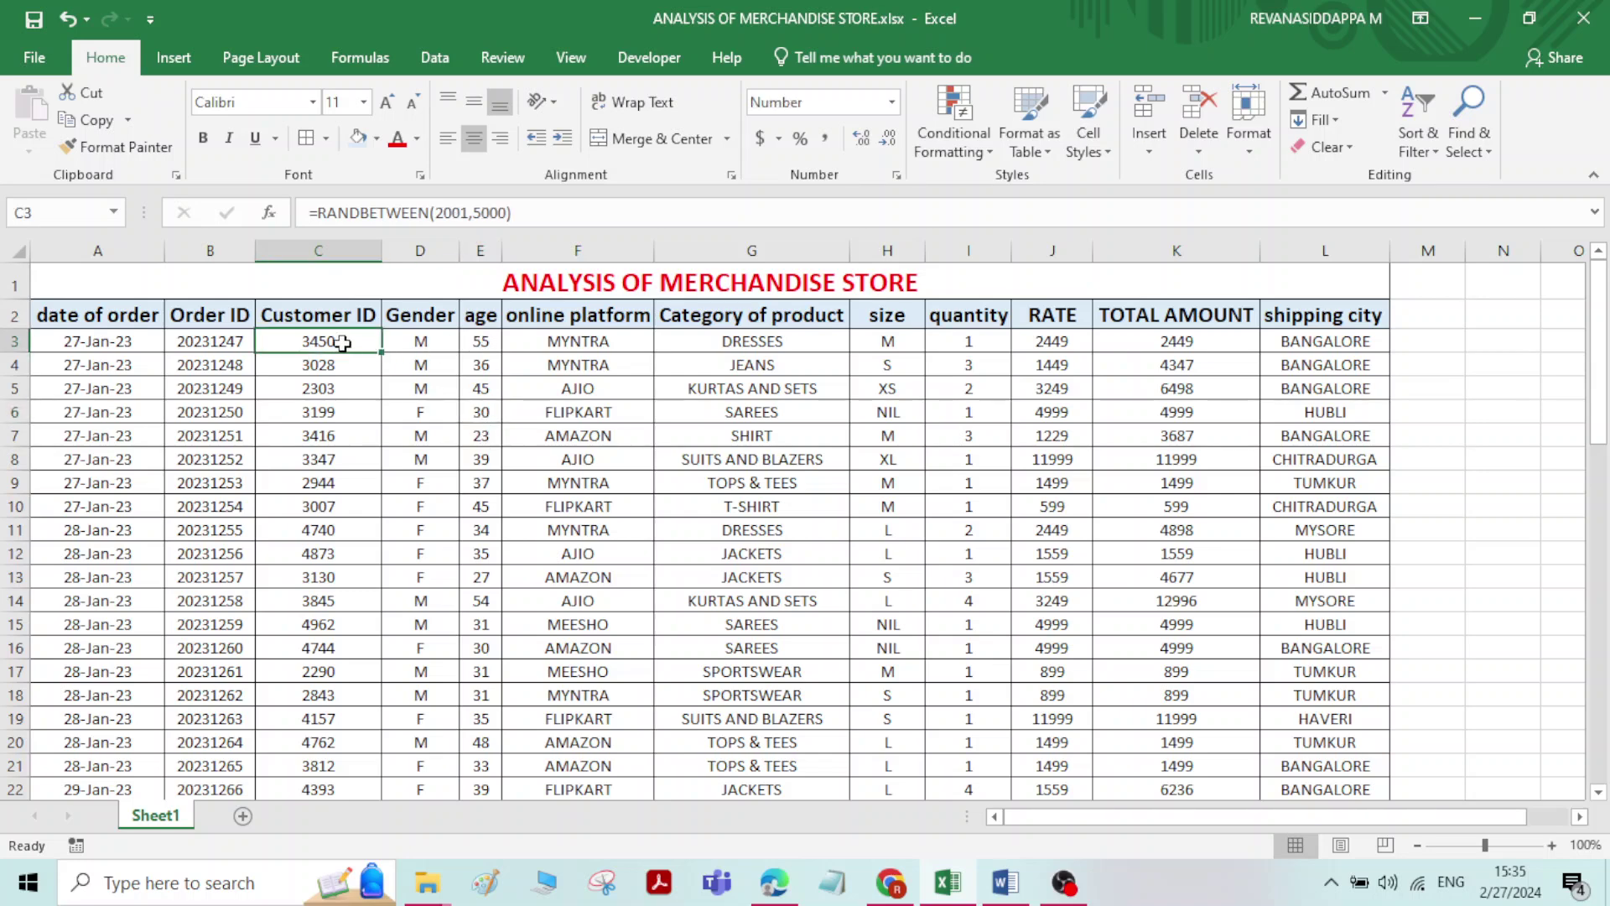
{"action": "left_click", "coordinate": [352, 396]}
{"action": "left_click", "coordinate": [354, 347]}
{"action": "left_click", "coordinate": [329, 388]}
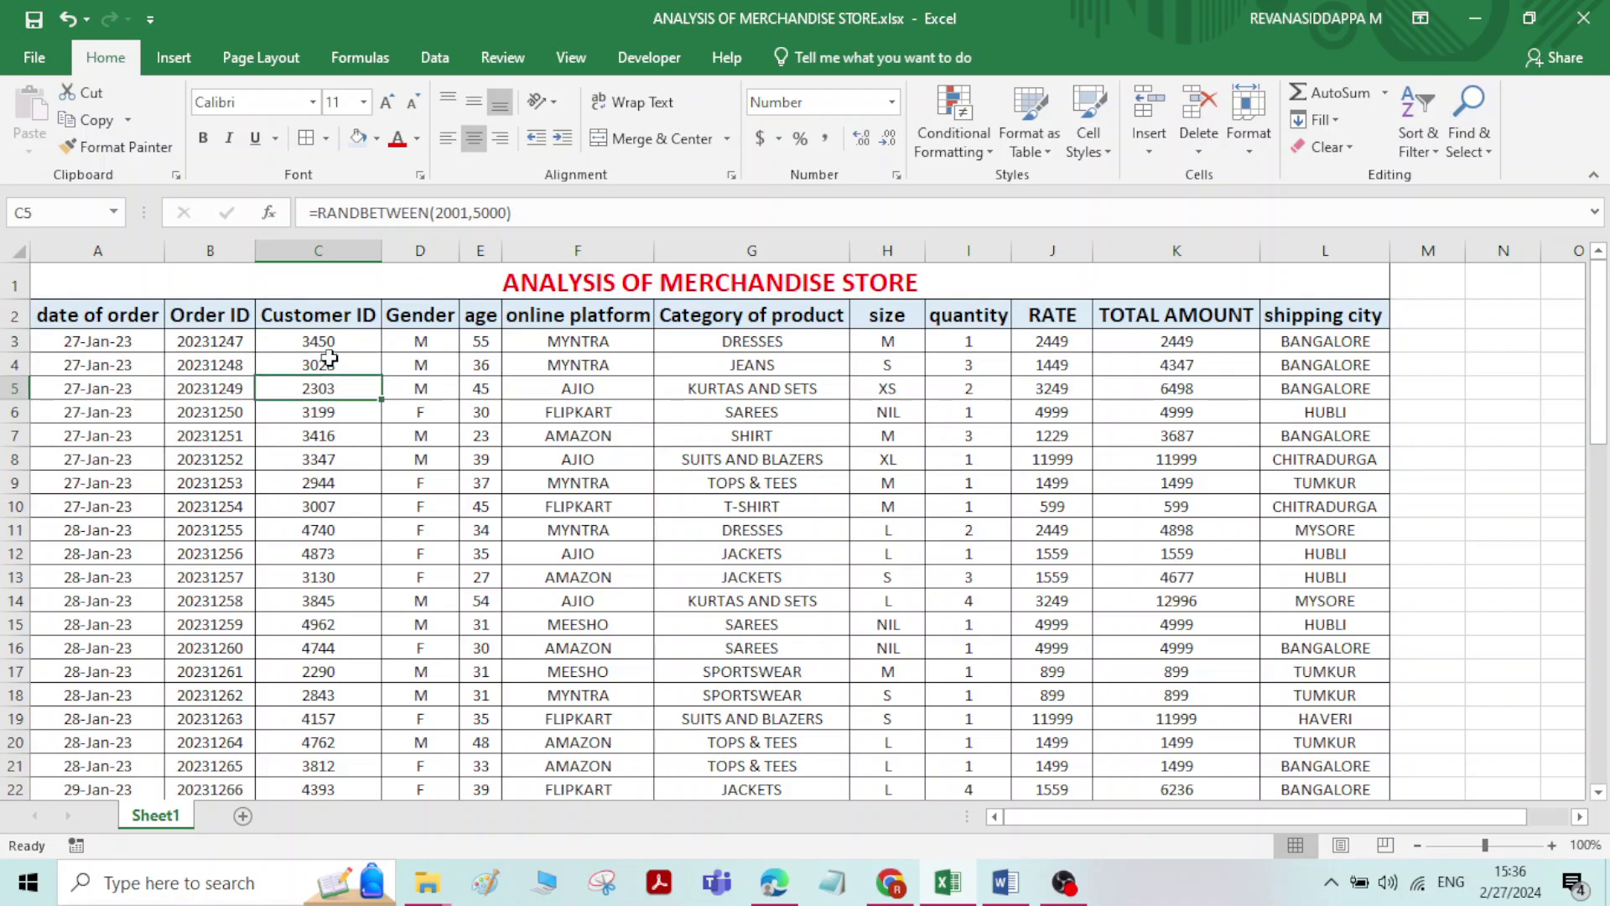
Replace the Customer ID formulas in C3:C54 with their fixed values and check a few cells
{"action": "left_click", "coordinate": [330, 341]}
{"action": "left_click_drag", "start_coordinate": [331, 342], "coordinate": [324, 746]}
{"action": "left_click", "coordinate": [91, 120]}
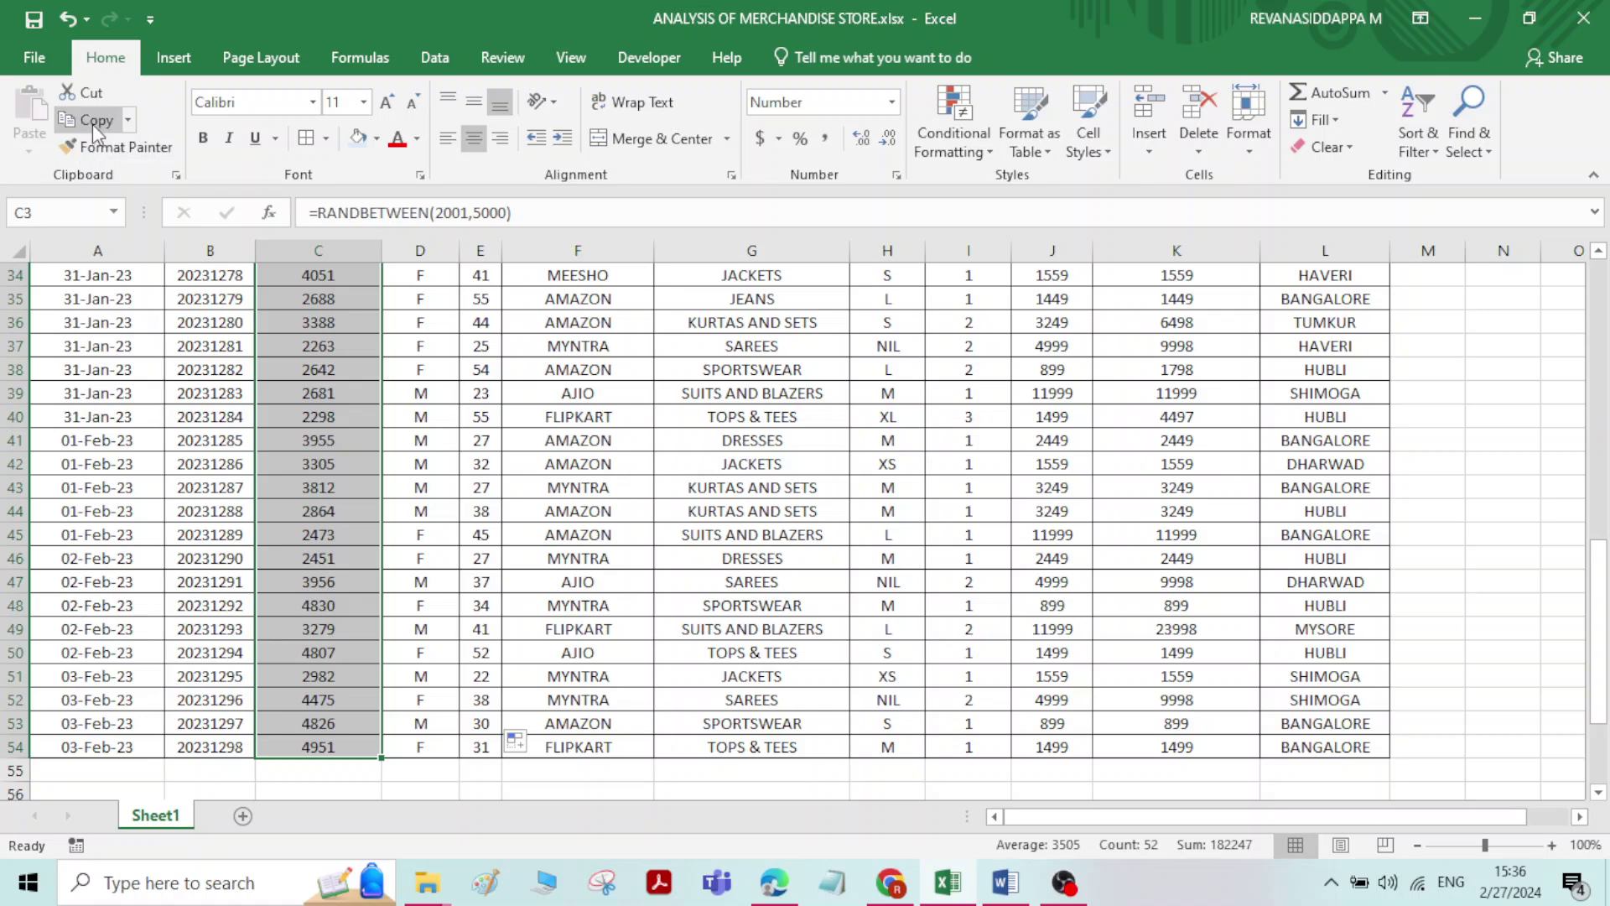
{"action": "scroll", "coordinate": [288, 461], "scroll_direction": "up", "scroll_amount": 11}
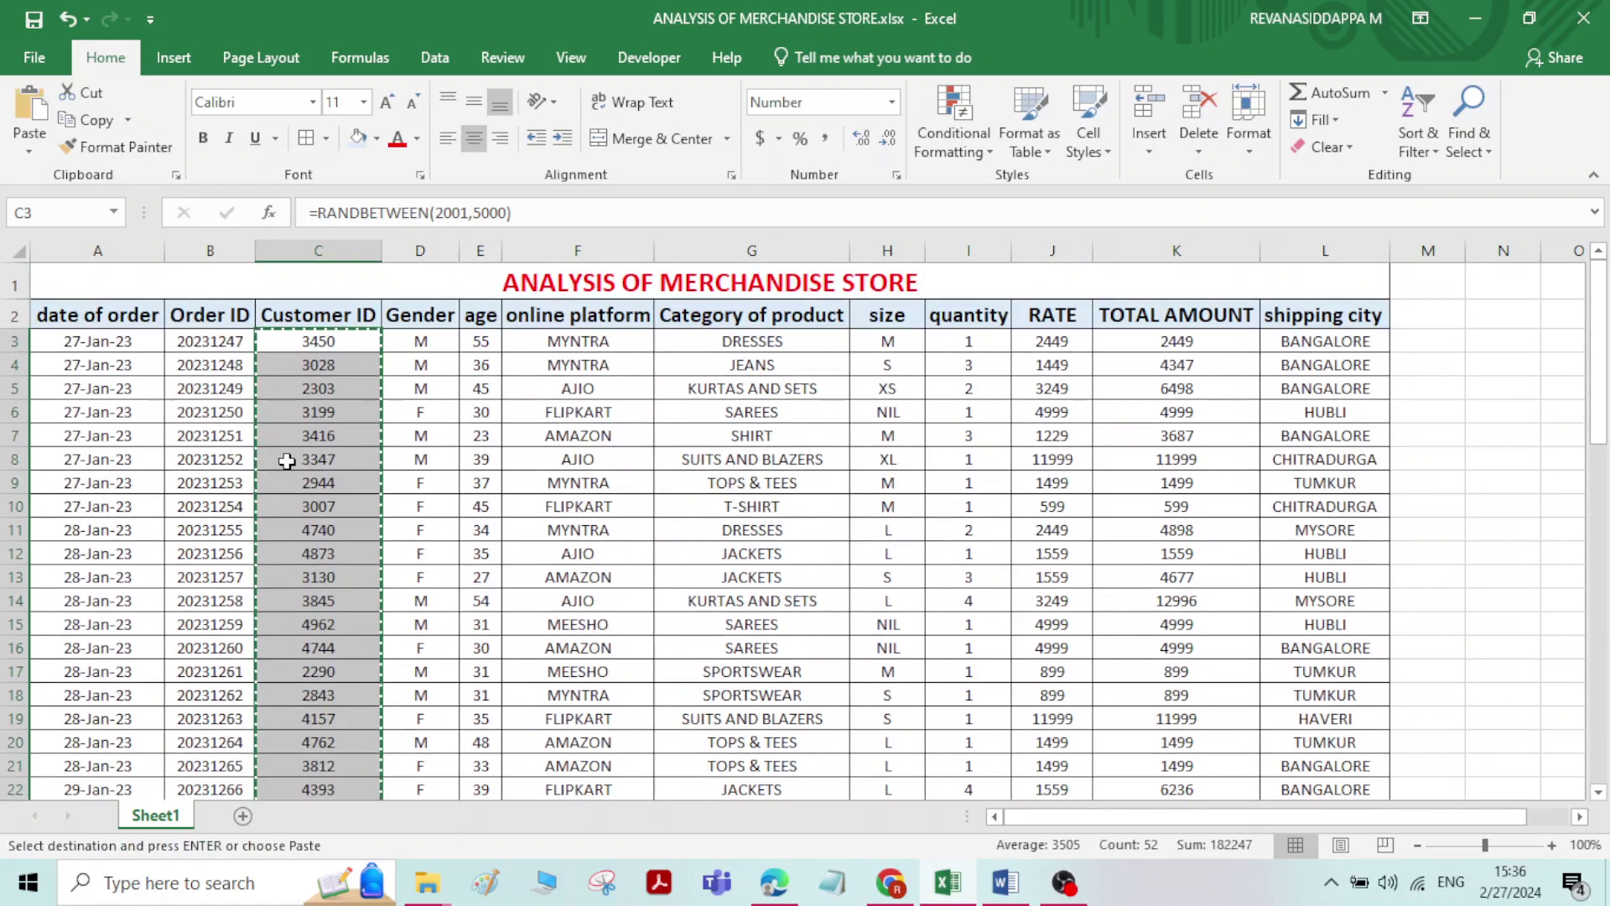
{"action": "left_click", "coordinate": [29, 151]}
{"action": "left_click", "coordinate": [21, 304]}
{"action": "left_click", "coordinate": [341, 451]}
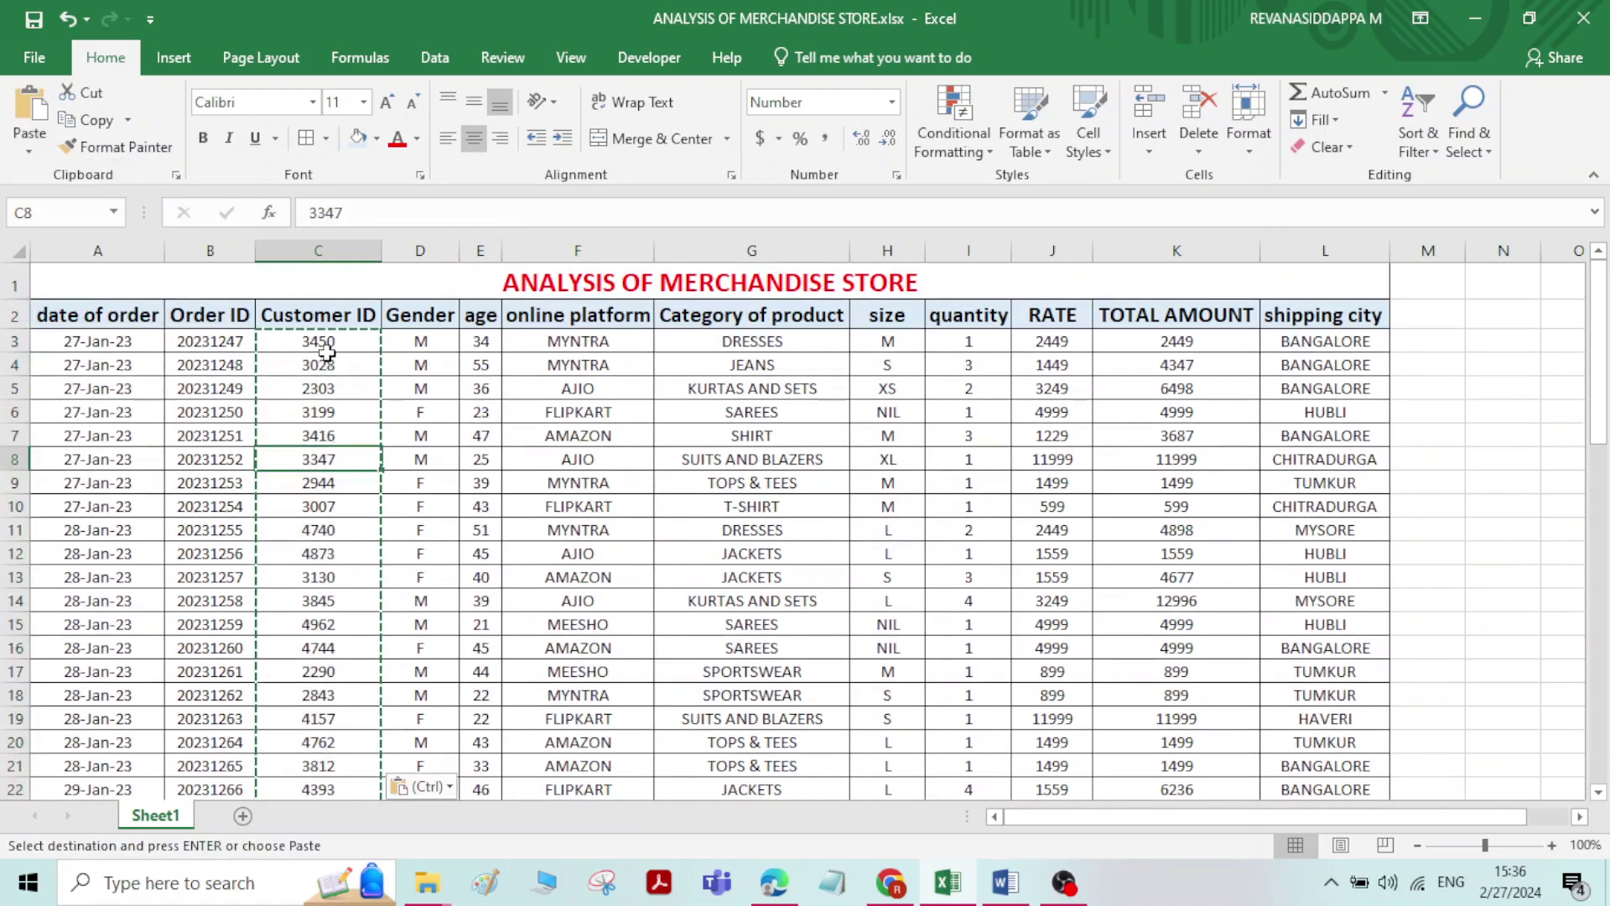
{"action": "left_click", "coordinate": [319, 505]}
{"action": "left_click", "coordinate": [319, 600]}
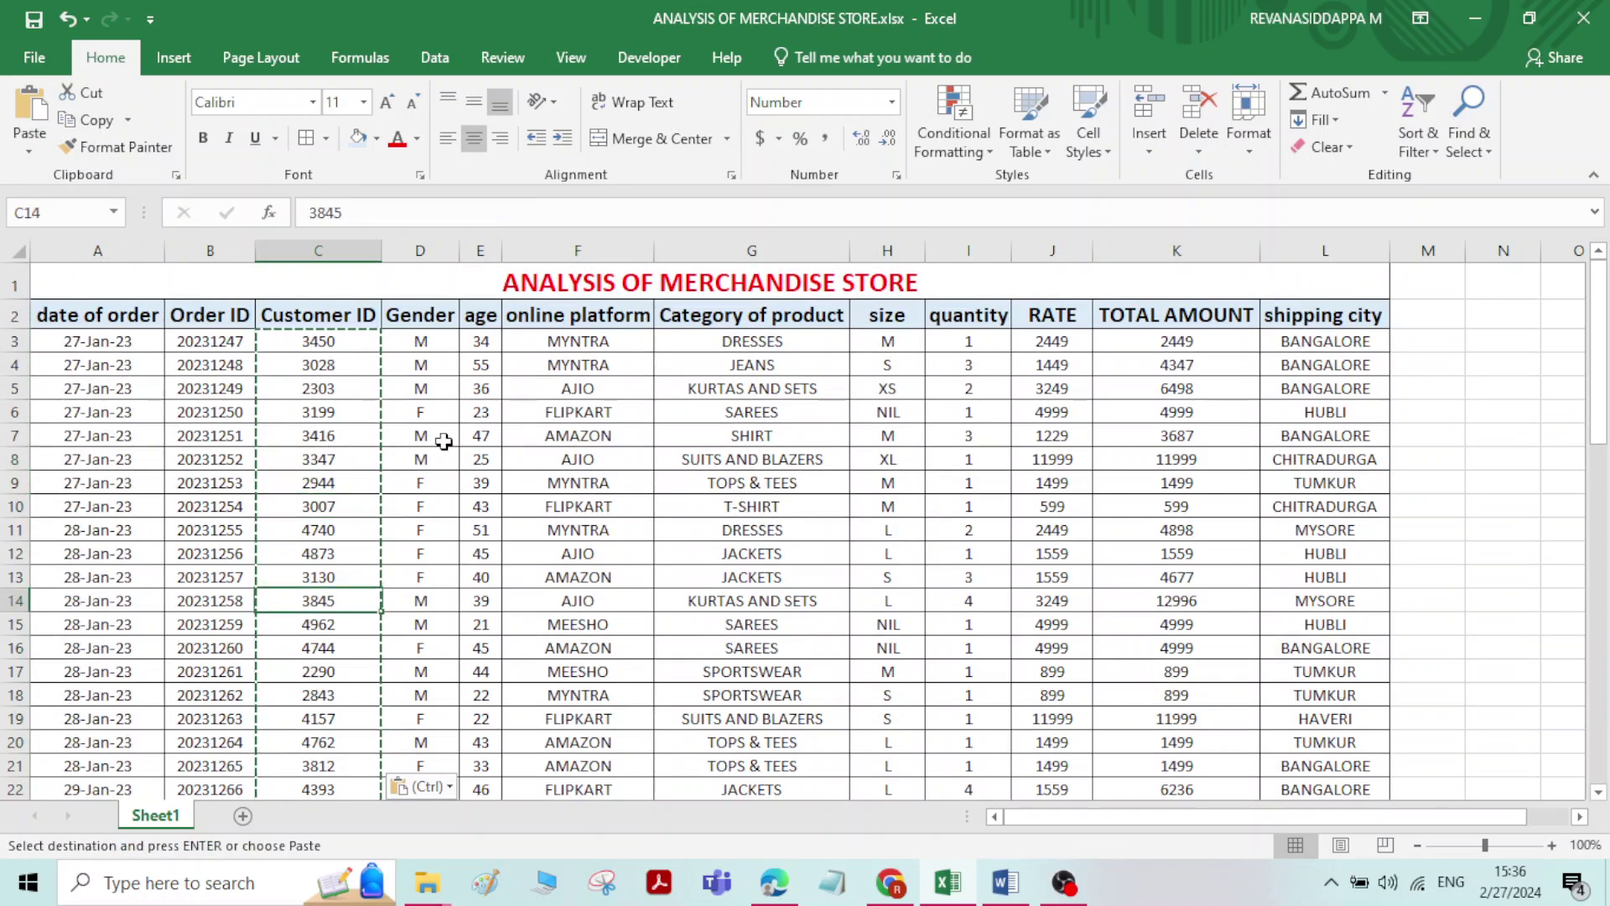
Copy the age cells E3:E54 and paste them back as values only, ending copy mode
{"action": "left_click", "coordinate": [486, 359]}
{"action": "left_click_drag", "start_coordinate": [482, 340], "coordinate": [488, 508]}
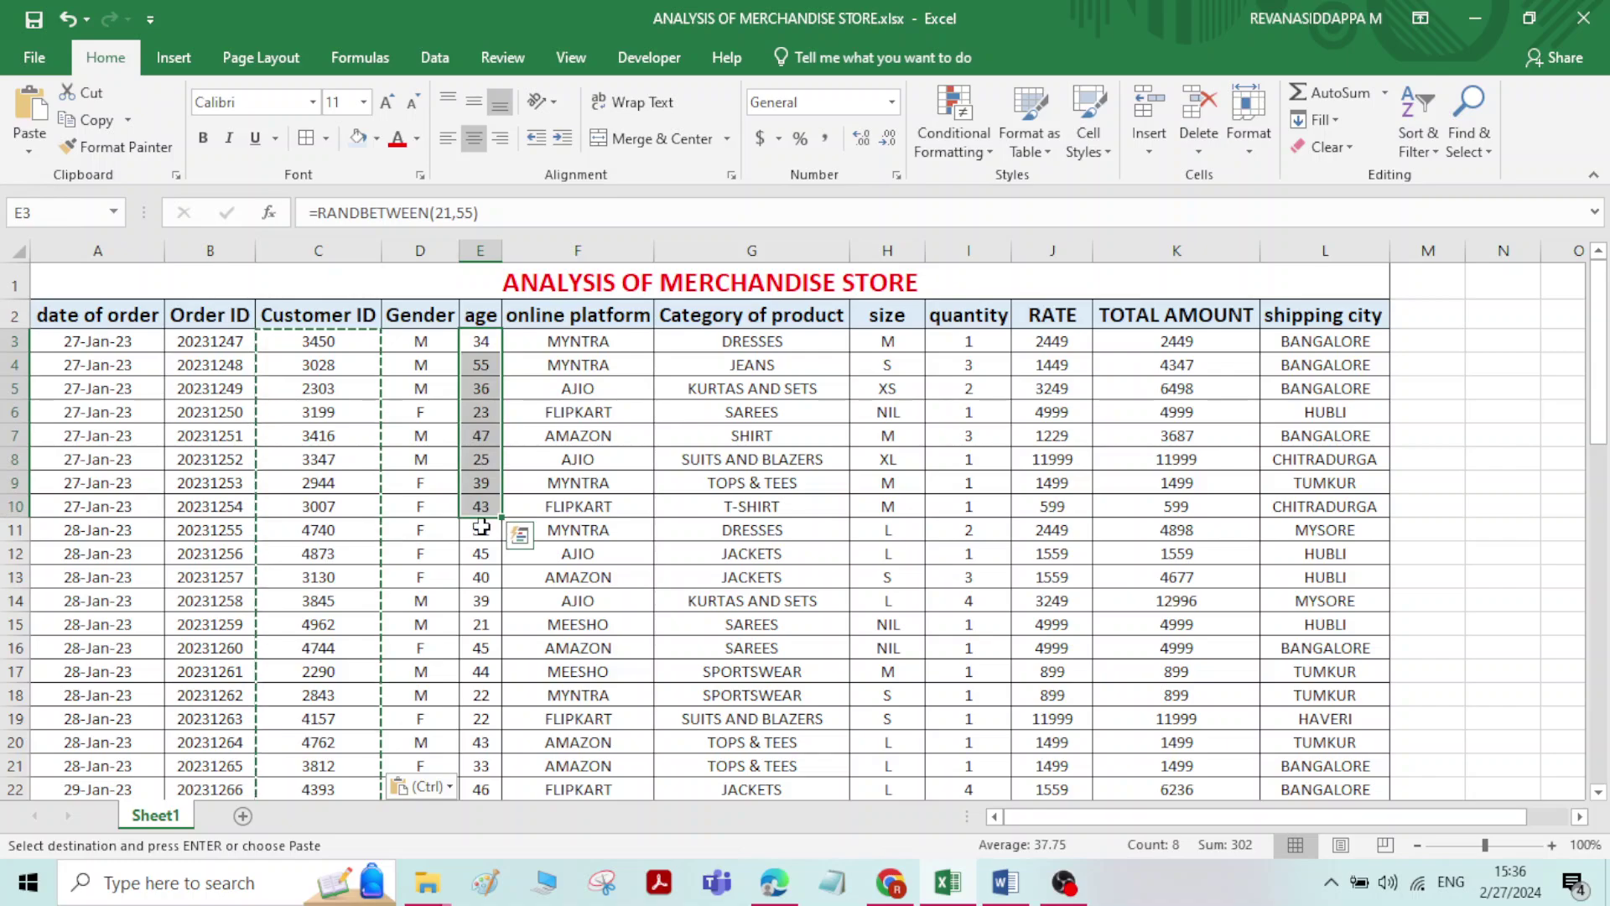
{"action": "left_click", "coordinate": [480, 527]}
{"action": "left_click_drag", "start_coordinate": [474, 344], "coordinate": [483, 751]}
{"action": "left_click", "coordinate": [99, 123]}
{"action": "scroll", "coordinate": [385, 363], "scroll_direction": "up", "scroll_amount": 11}
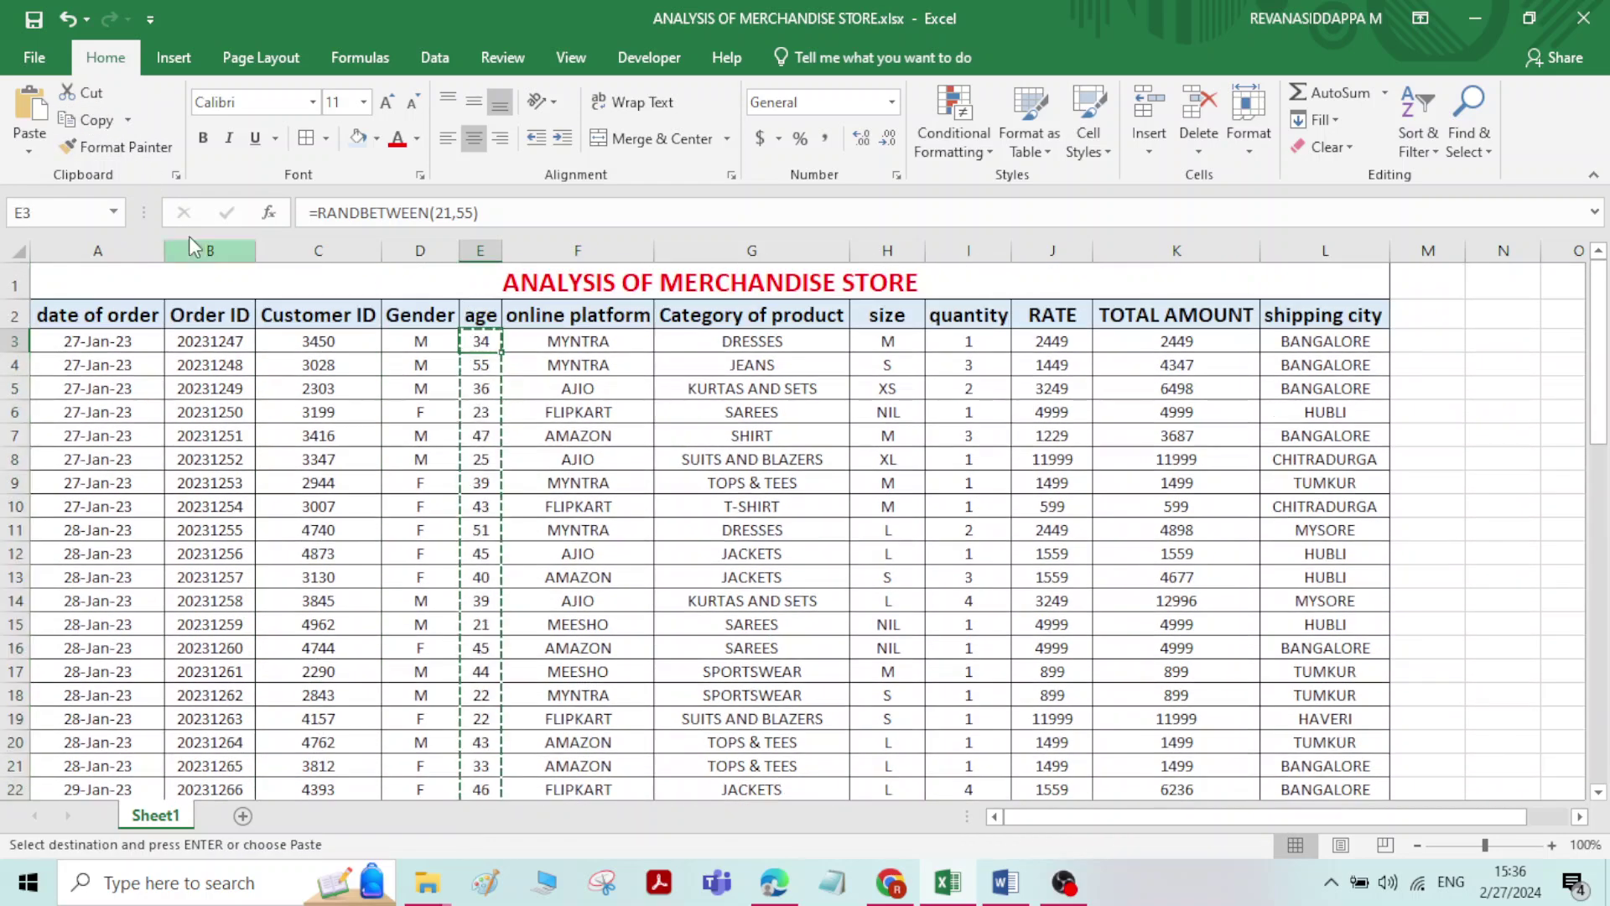
{"action": "left_click", "coordinate": [30, 151]}
{"action": "left_click", "coordinate": [25, 304]}
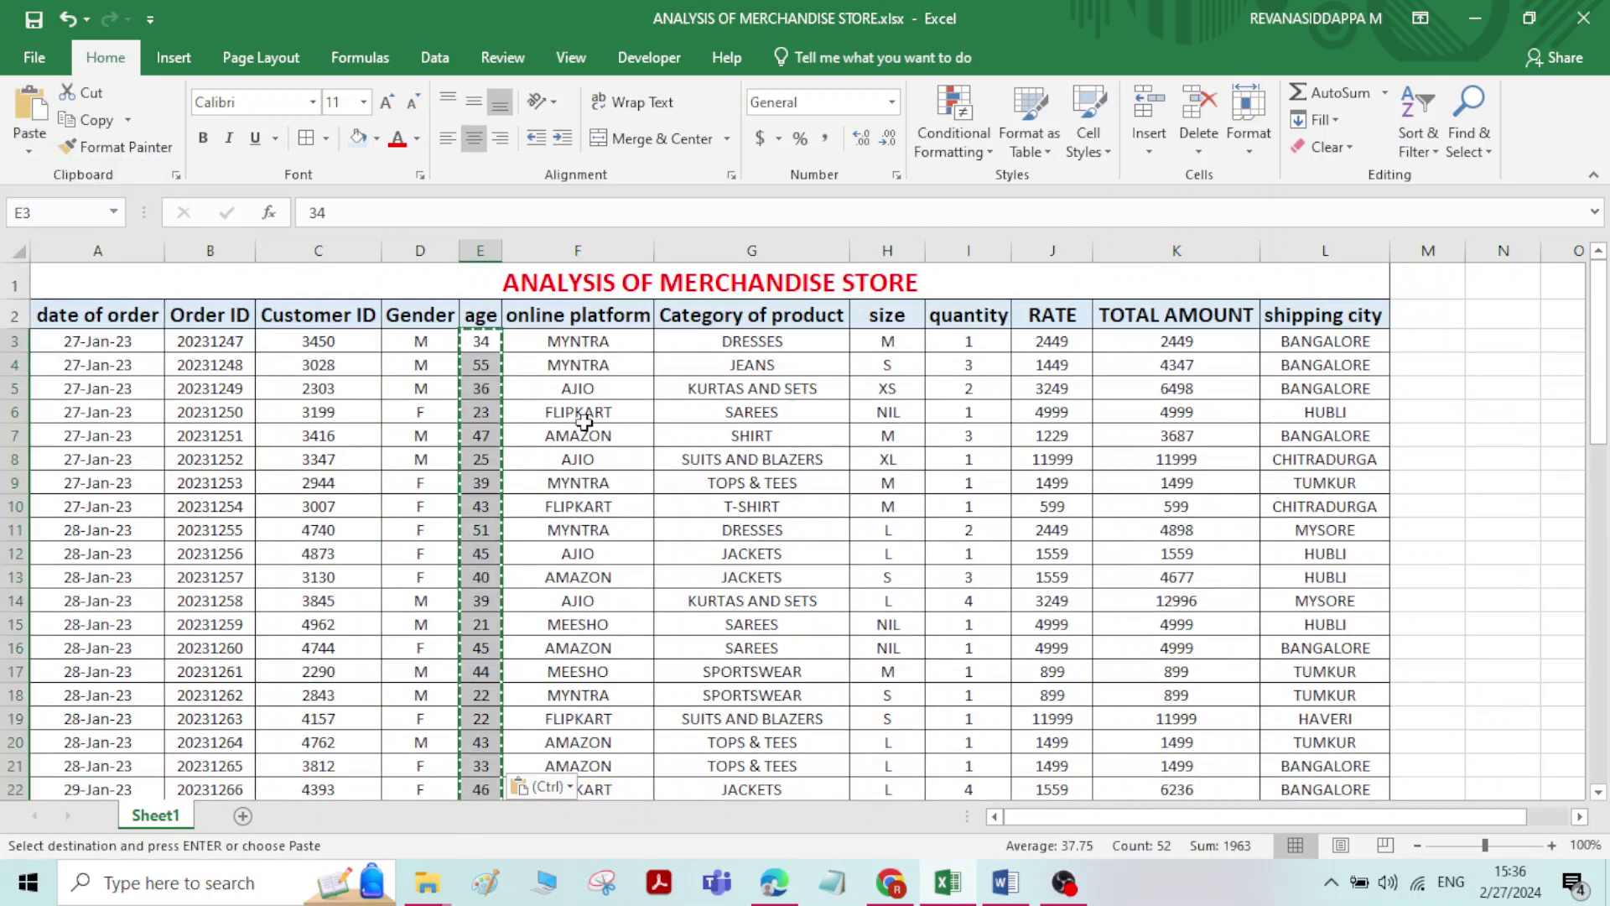
{"action": "left_click", "coordinate": [546, 413]}
{"action": "left_click", "coordinate": [556, 344]}
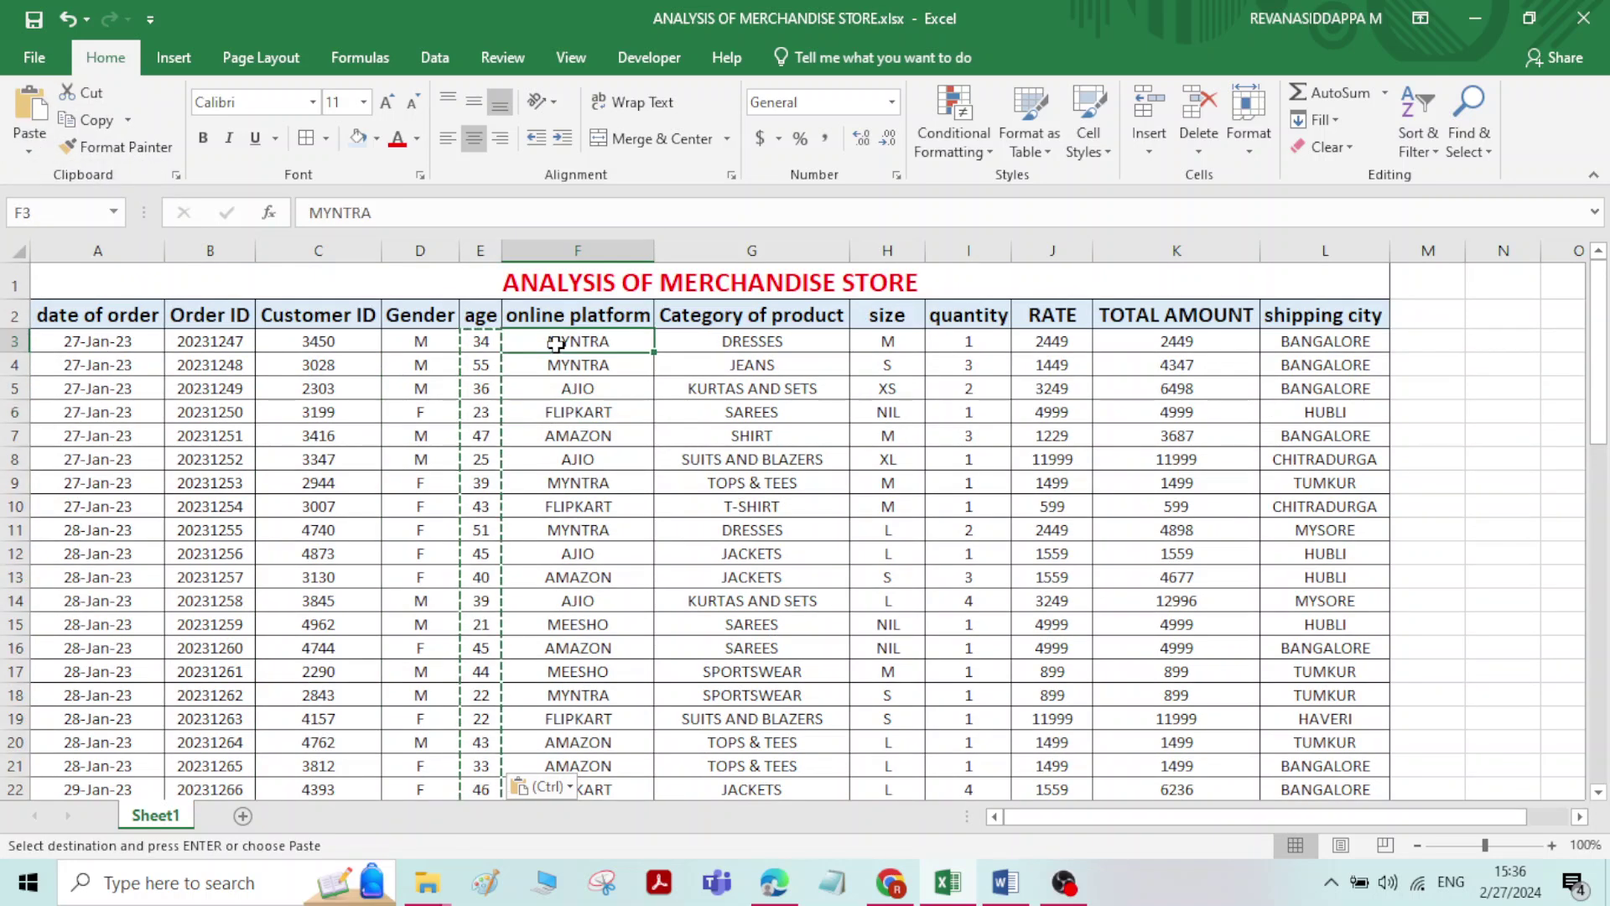
{"action": "key", "text": "Escape"}
Review the entries in the online platform column from F3 down to the last data row
{"action": "left_click", "coordinate": [594, 371]}
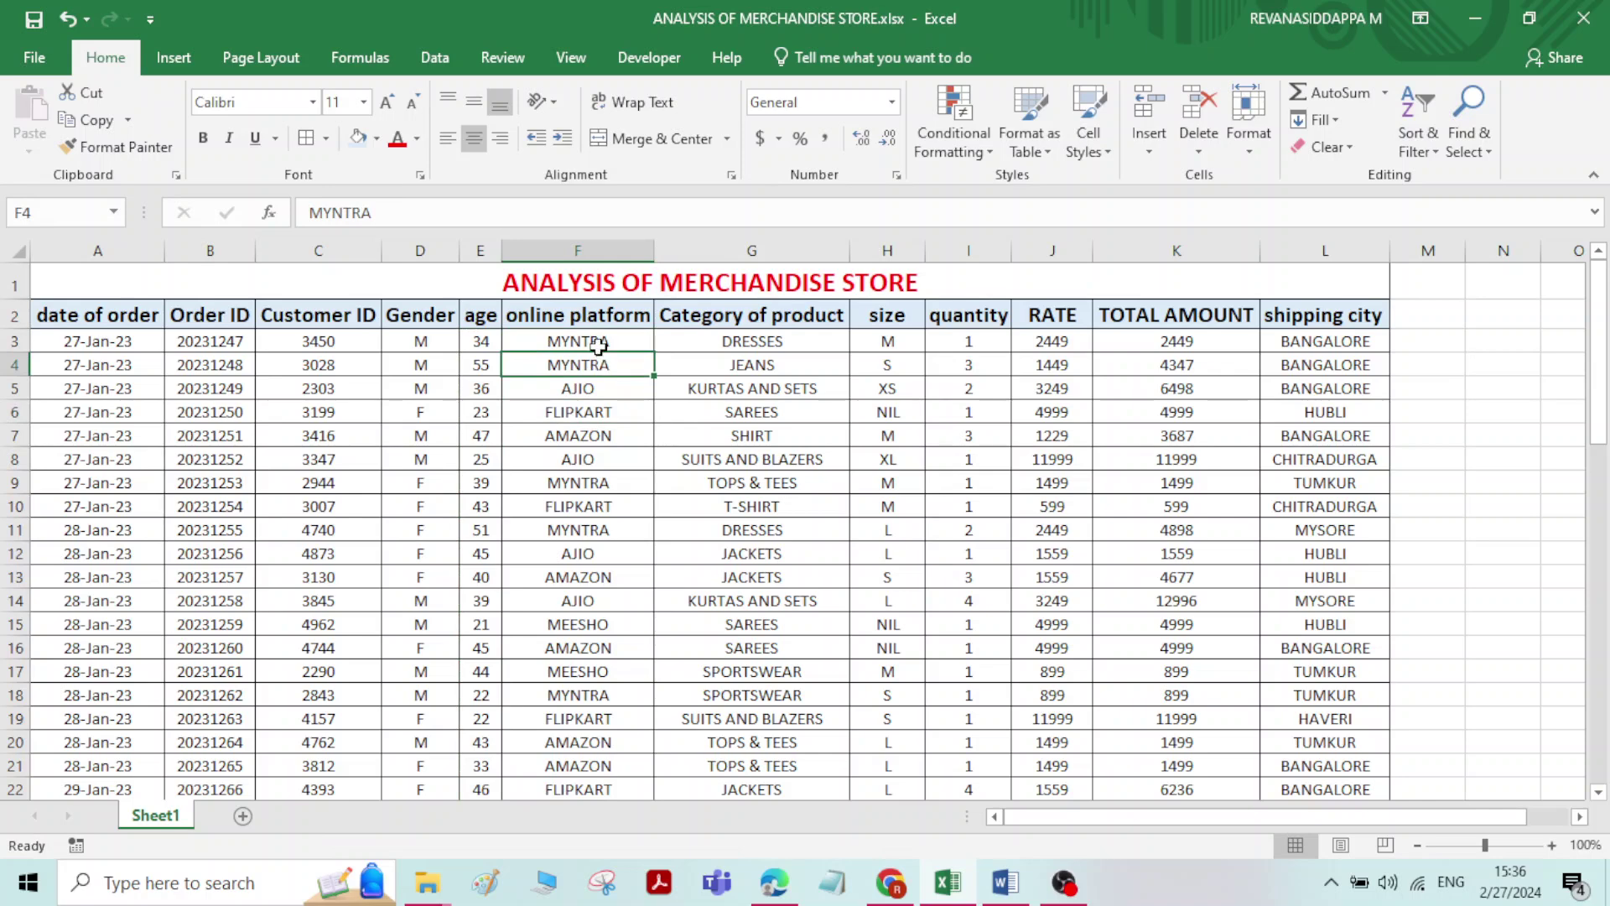
{"action": "left_click", "coordinate": [598, 344]}
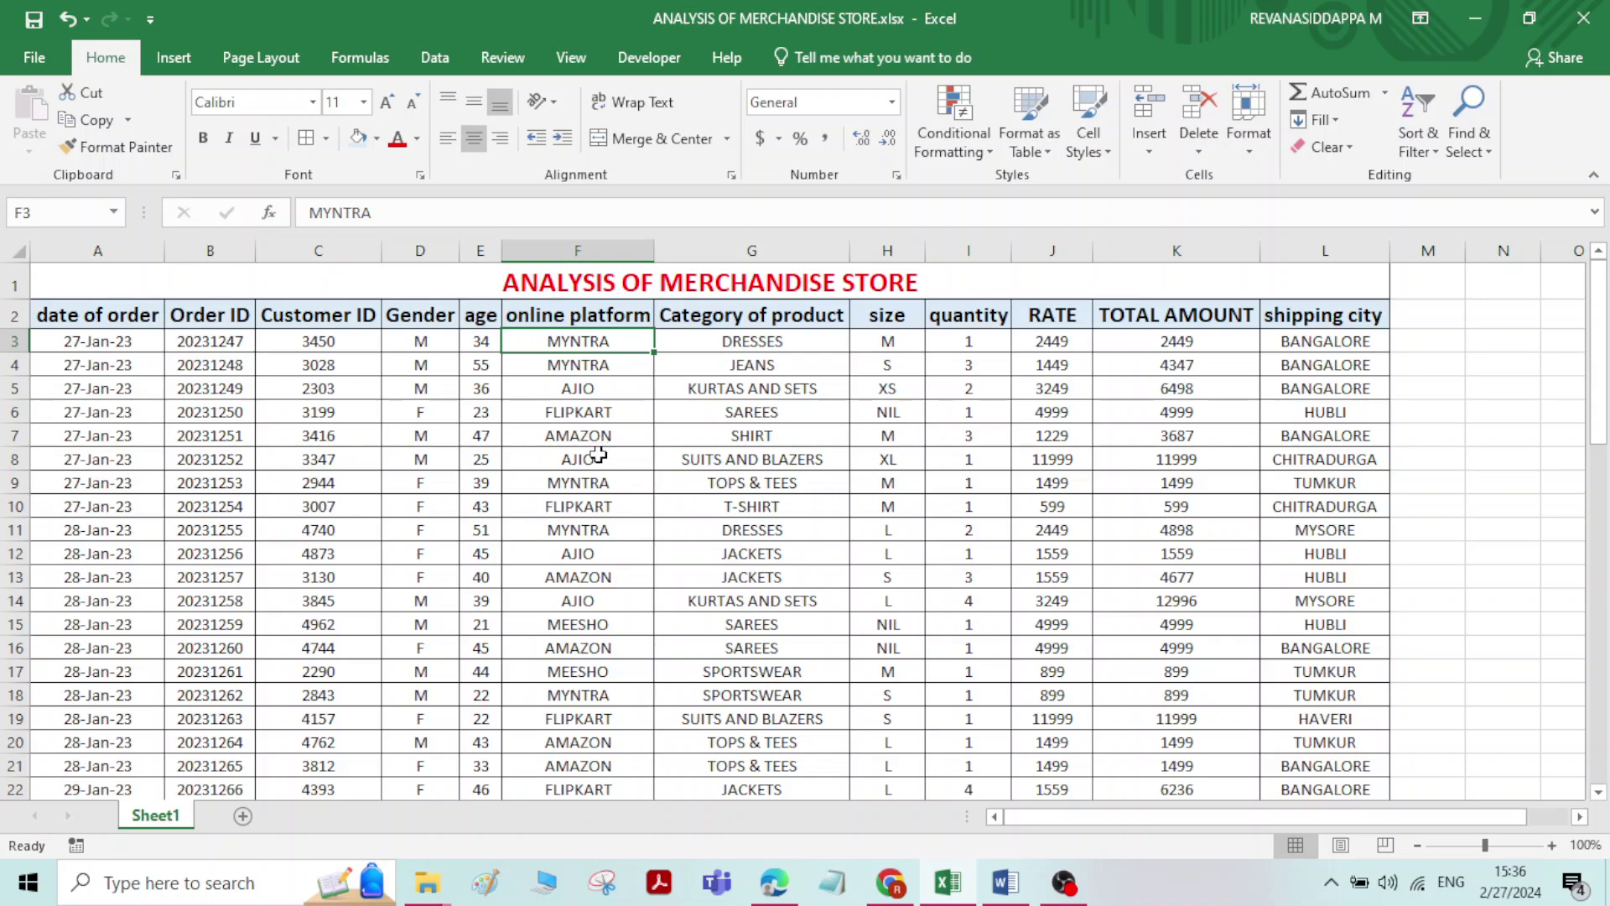
{"action": "scroll", "coordinate": [598, 456], "scroll_direction": "down", "scroll_amount": 1}
{"action": "left_click", "coordinate": [589, 560]}
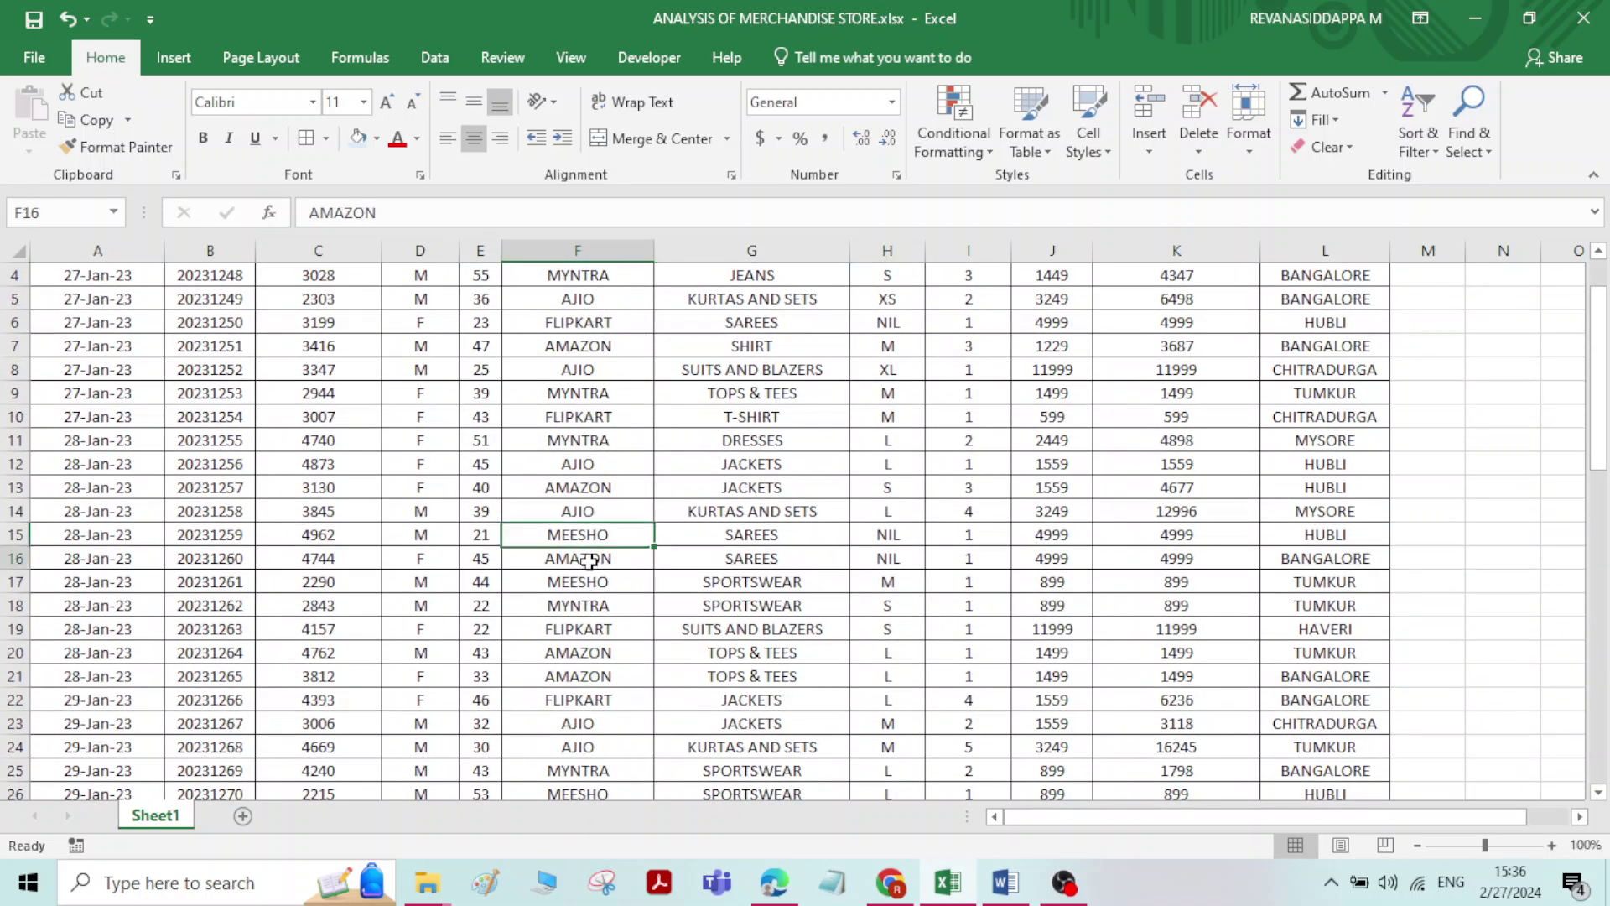
{"action": "scroll", "coordinate": [589, 560], "scroll_direction": "up", "scroll_amount": 1}
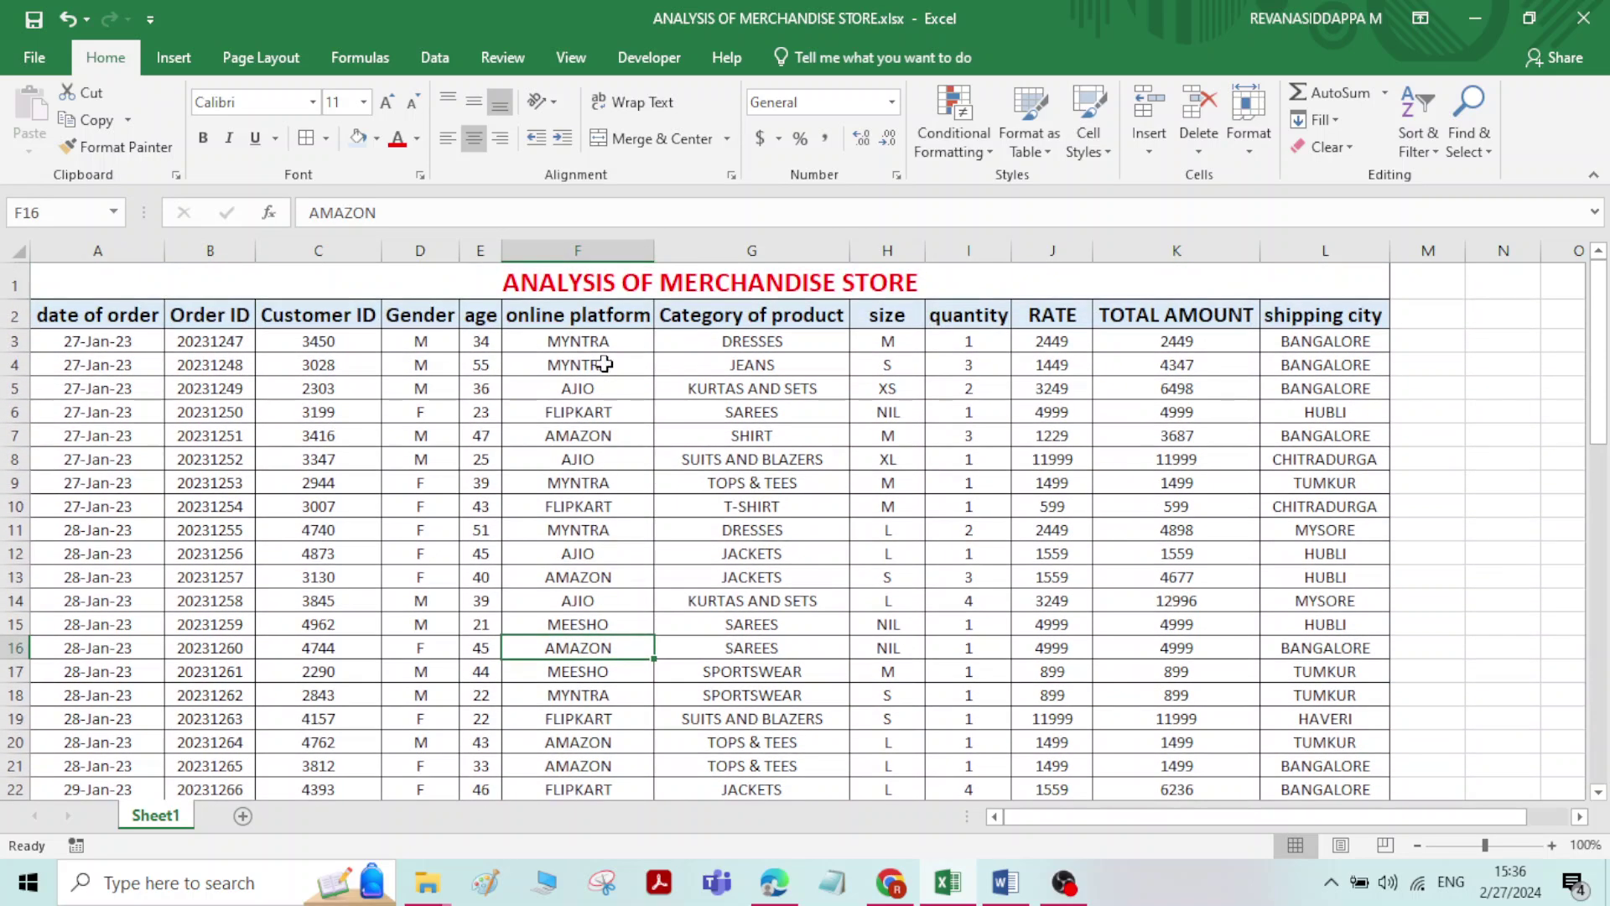
{"action": "left_click_drag", "start_coordinate": [602, 344], "coordinate": [602, 738]}
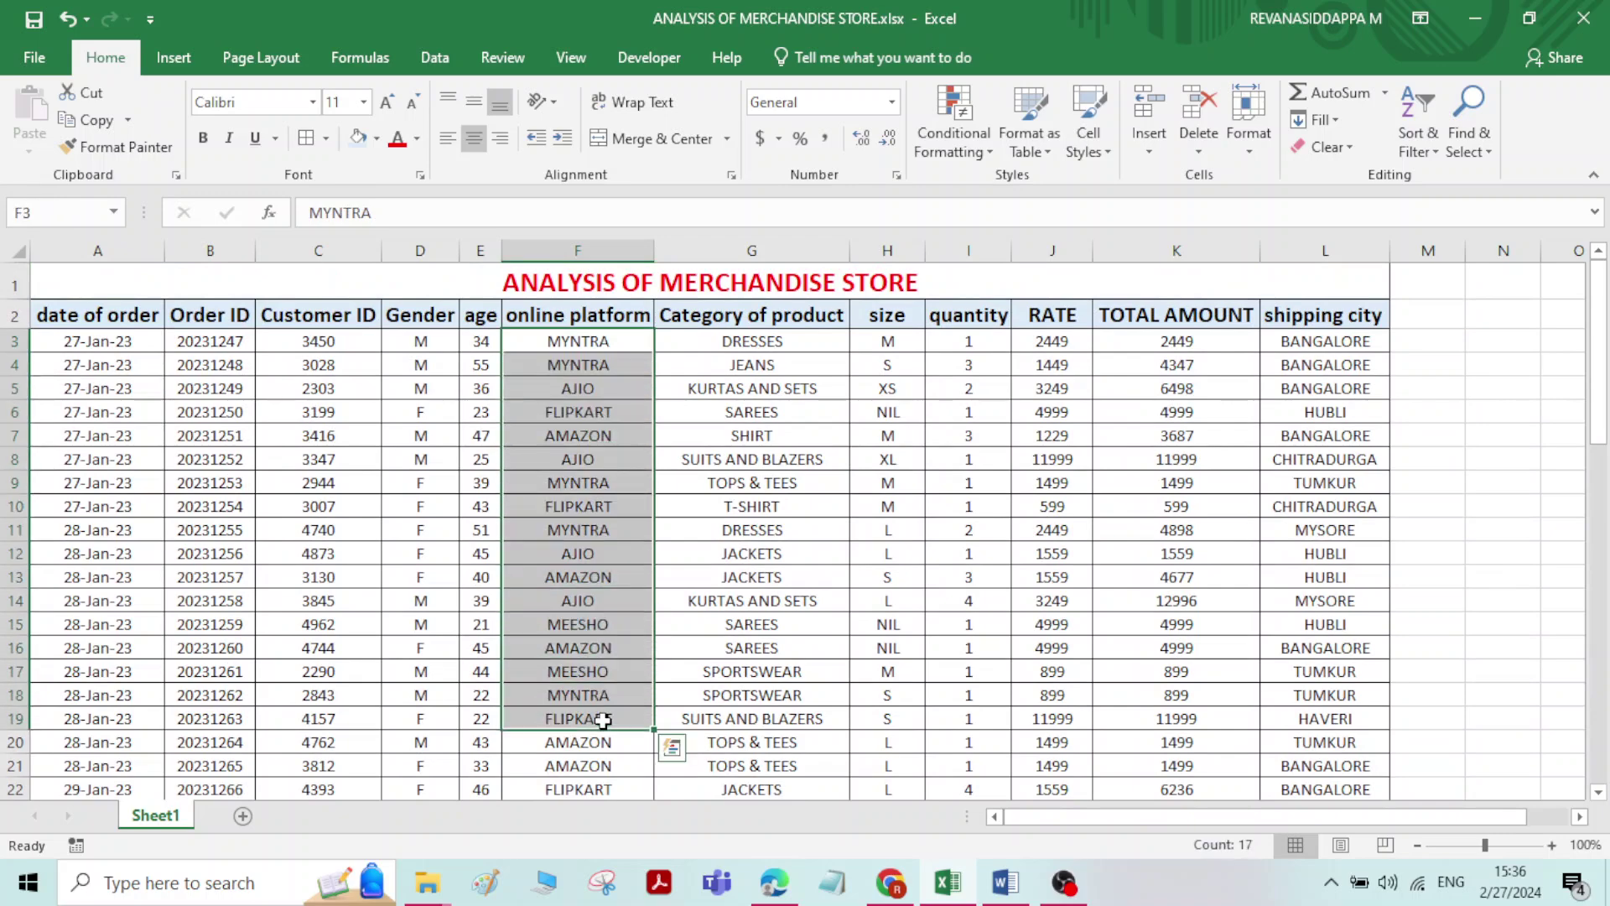
{"action": "left_click", "coordinate": [587, 625]}
{"action": "scroll", "coordinate": [587, 625], "scroll_direction": "down", "scroll_amount": 4}
{"action": "scroll", "coordinate": [570, 607], "scroll_direction": "down", "scroll_amount": 9}
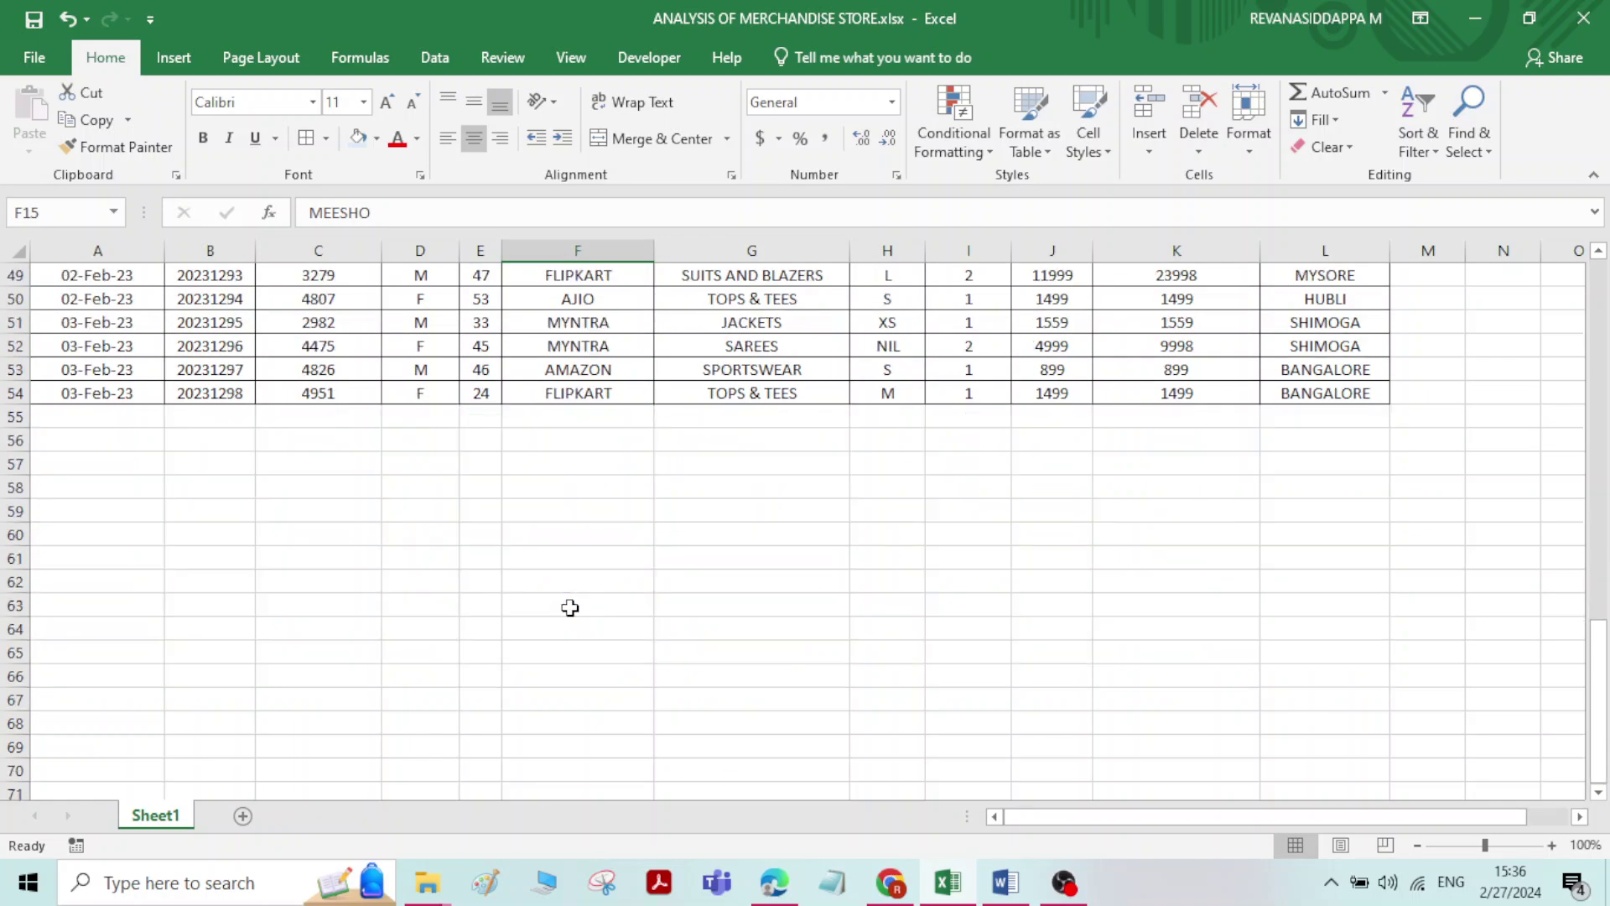
{"action": "scroll", "coordinate": [571, 607], "scroll_direction": "up", "scroll_amount": 12}
{"action": "scroll", "coordinate": [570, 606], "scroll_direction": "up", "scroll_amount": 1}
Look through the product categories listed in column G, starting from G3
{"action": "left_click", "coordinate": [732, 411]}
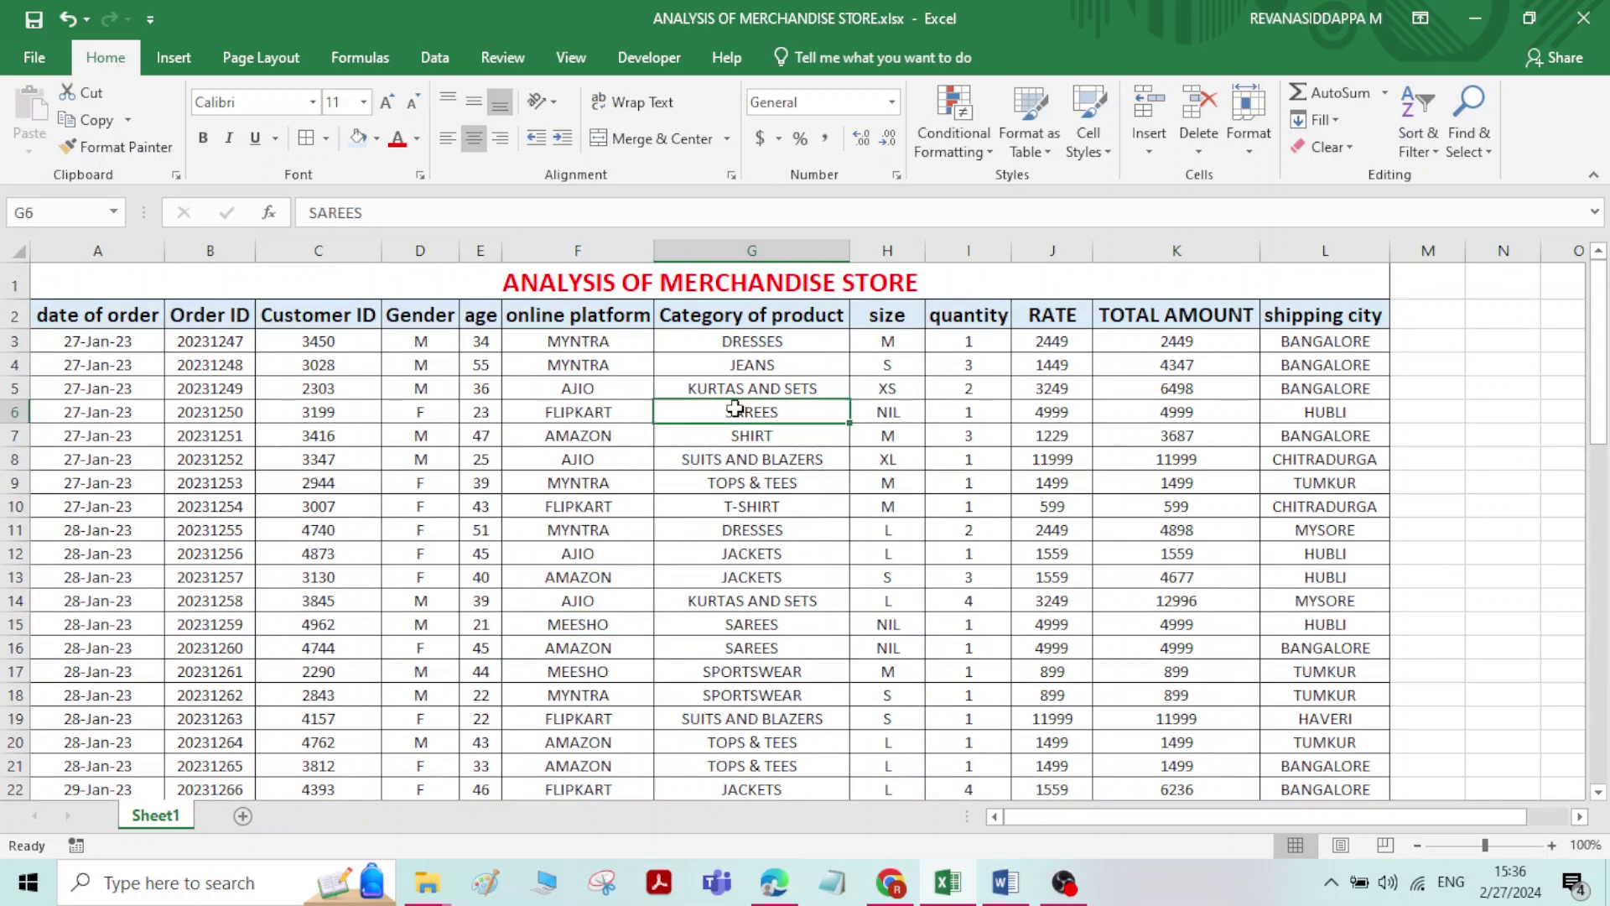
{"action": "left_click", "coordinate": [758, 345]}
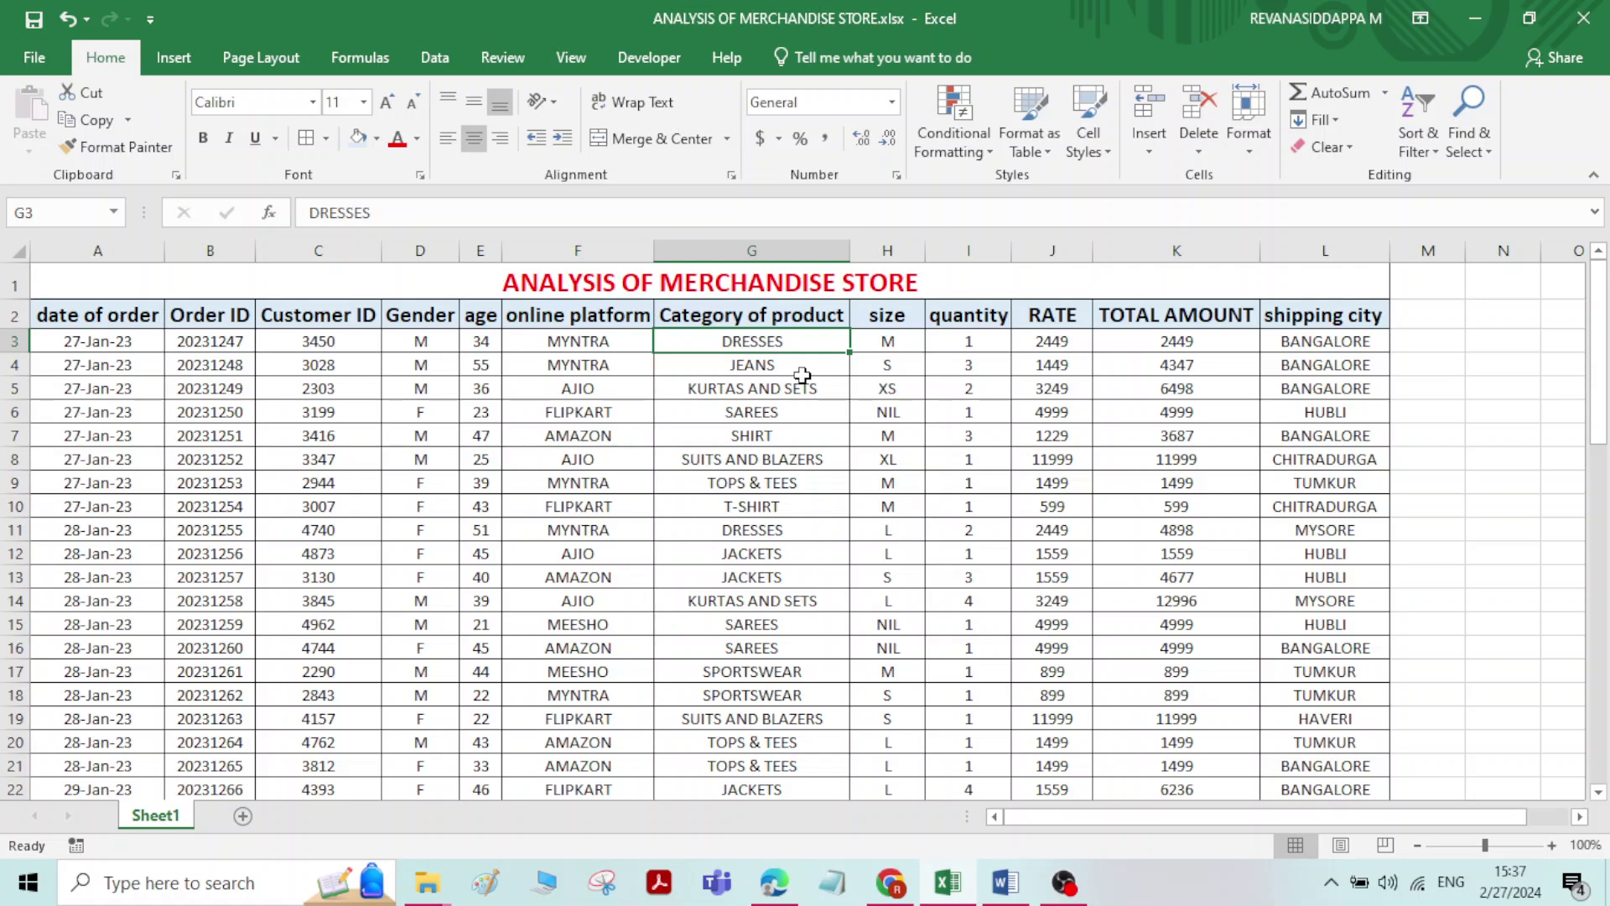
{"action": "scroll", "coordinate": [803, 374], "scroll_direction": "down", "scroll_amount": 8}
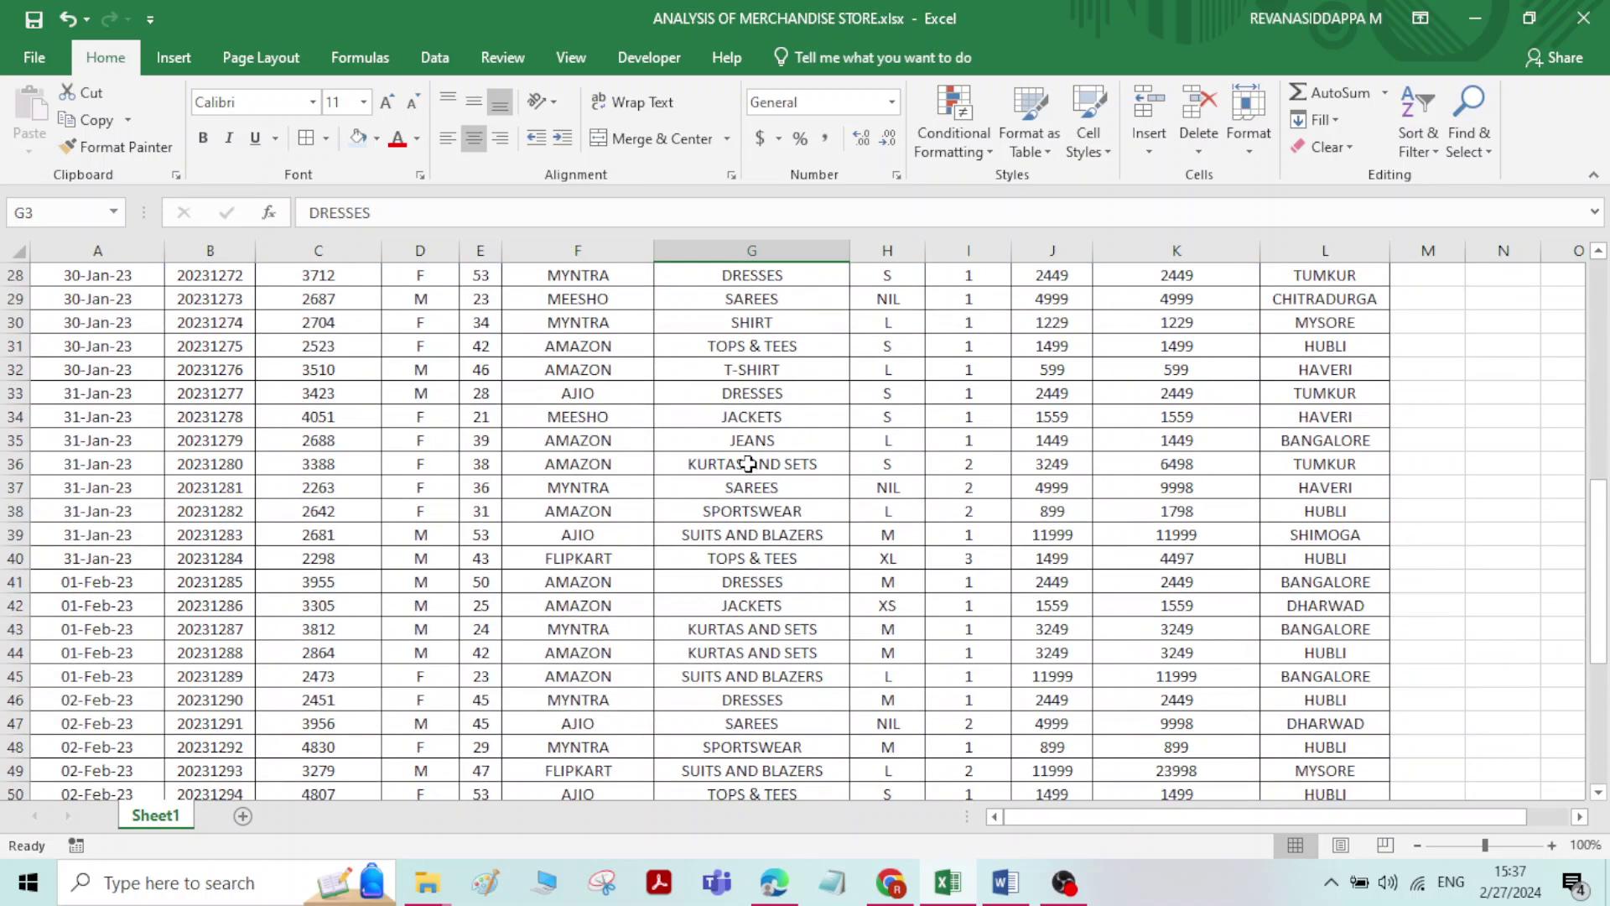
{"action": "scroll", "coordinate": [738, 467], "scroll_direction": "up", "scroll_amount": 8}
{"action": "left_click_drag", "start_coordinate": [764, 340], "coordinate": [768, 740]}
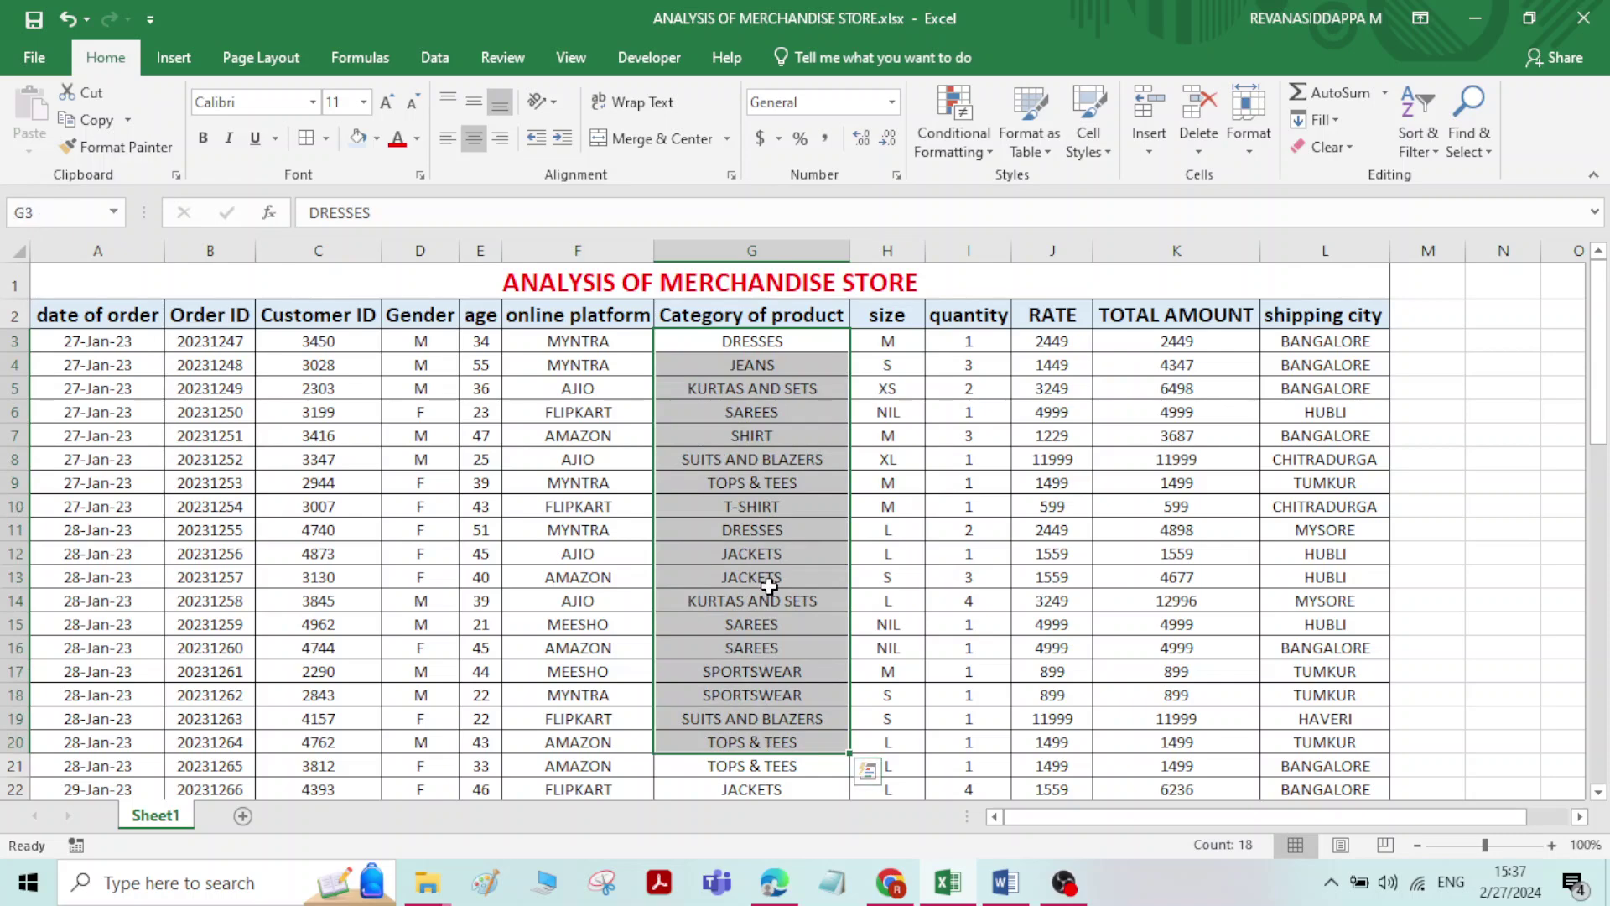
{"action": "scroll", "coordinate": [769, 584], "scroll_direction": "down", "scroll_amount": 12}
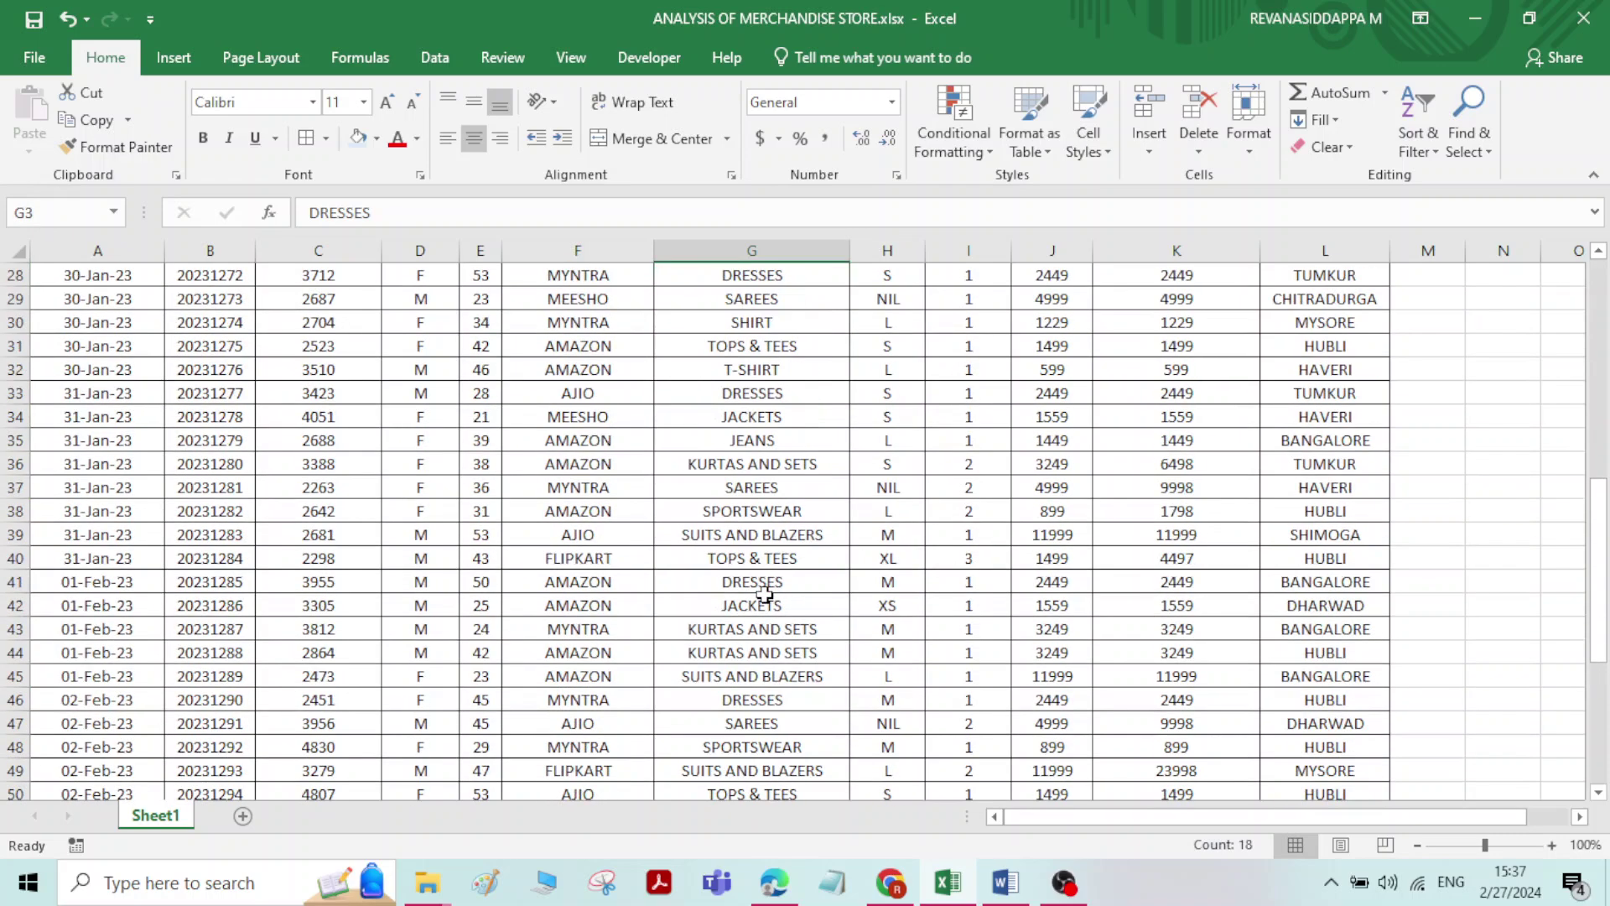
{"action": "scroll", "coordinate": [750, 676], "scroll_direction": "up", "scroll_amount": 12}
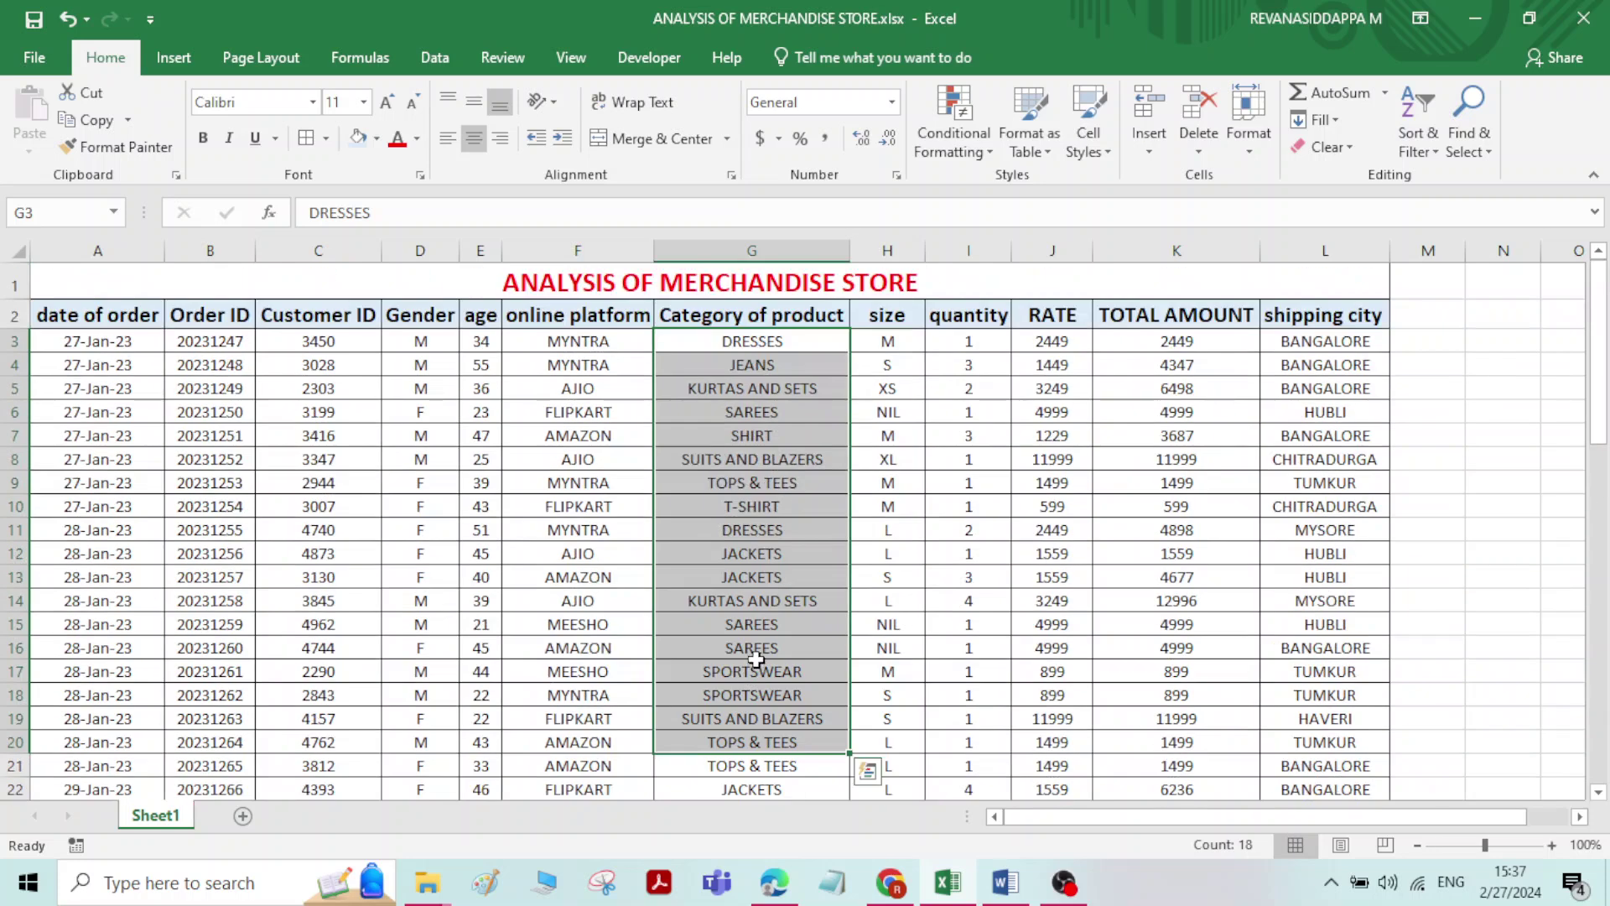
Examine the size entries in cells H3 to H7
{"action": "left_click", "coordinate": [881, 369]}
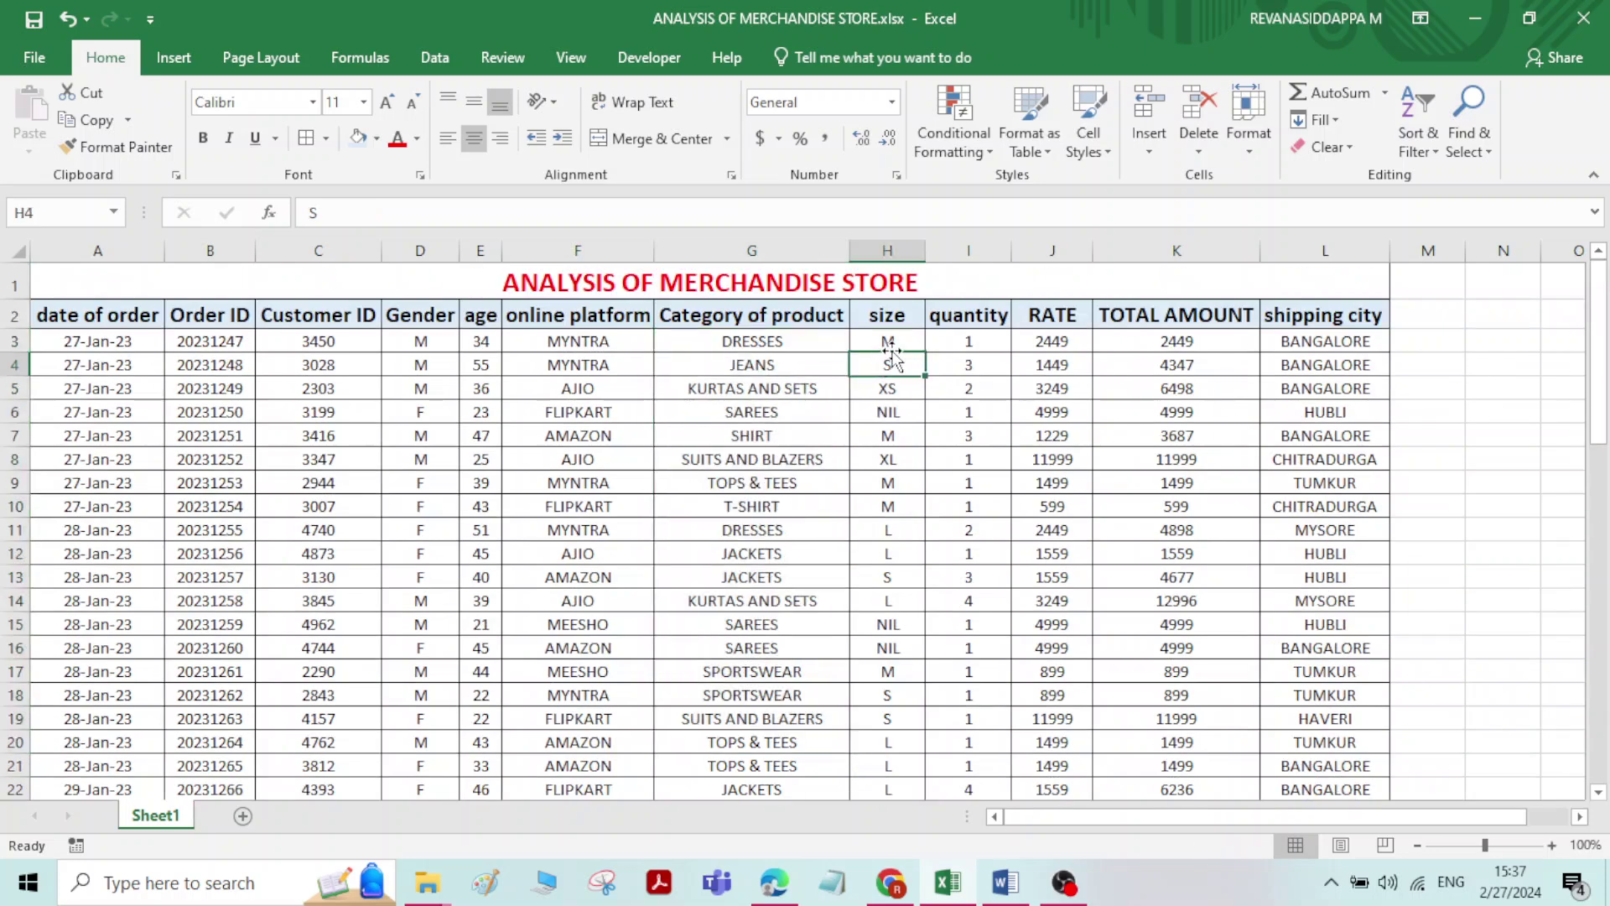
{"action": "left_click", "coordinate": [897, 340]}
{"action": "left_click", "coordinate": [892, 366]}
{"action": "left_click", "coordinate": [888, 390]}
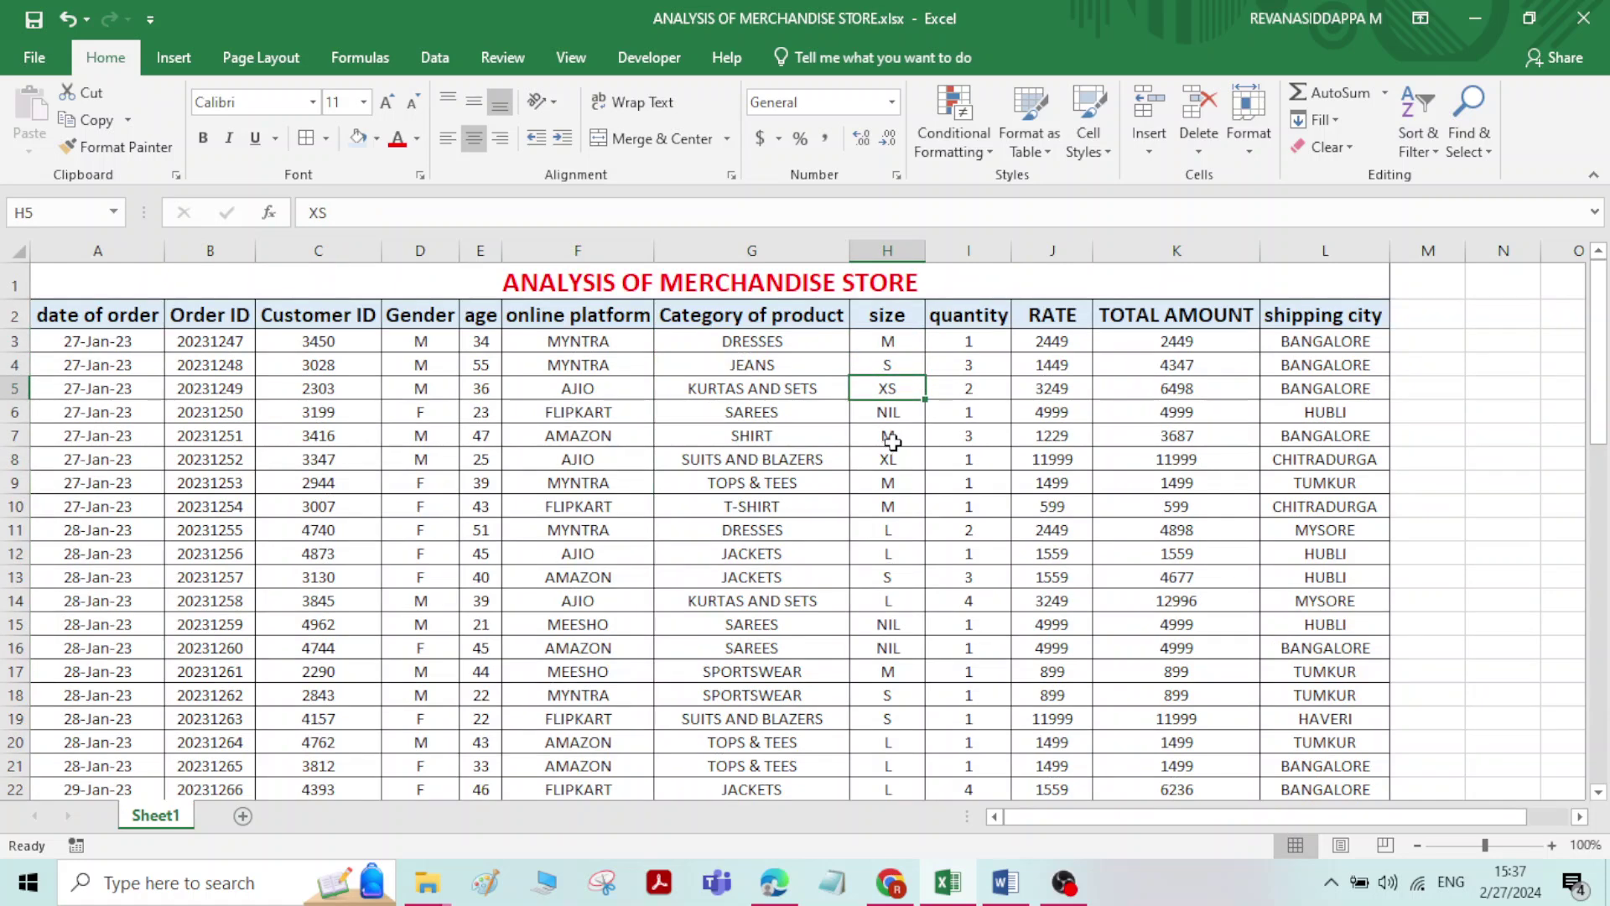
{"action": "left_click", "coordinate": [893, 414]}
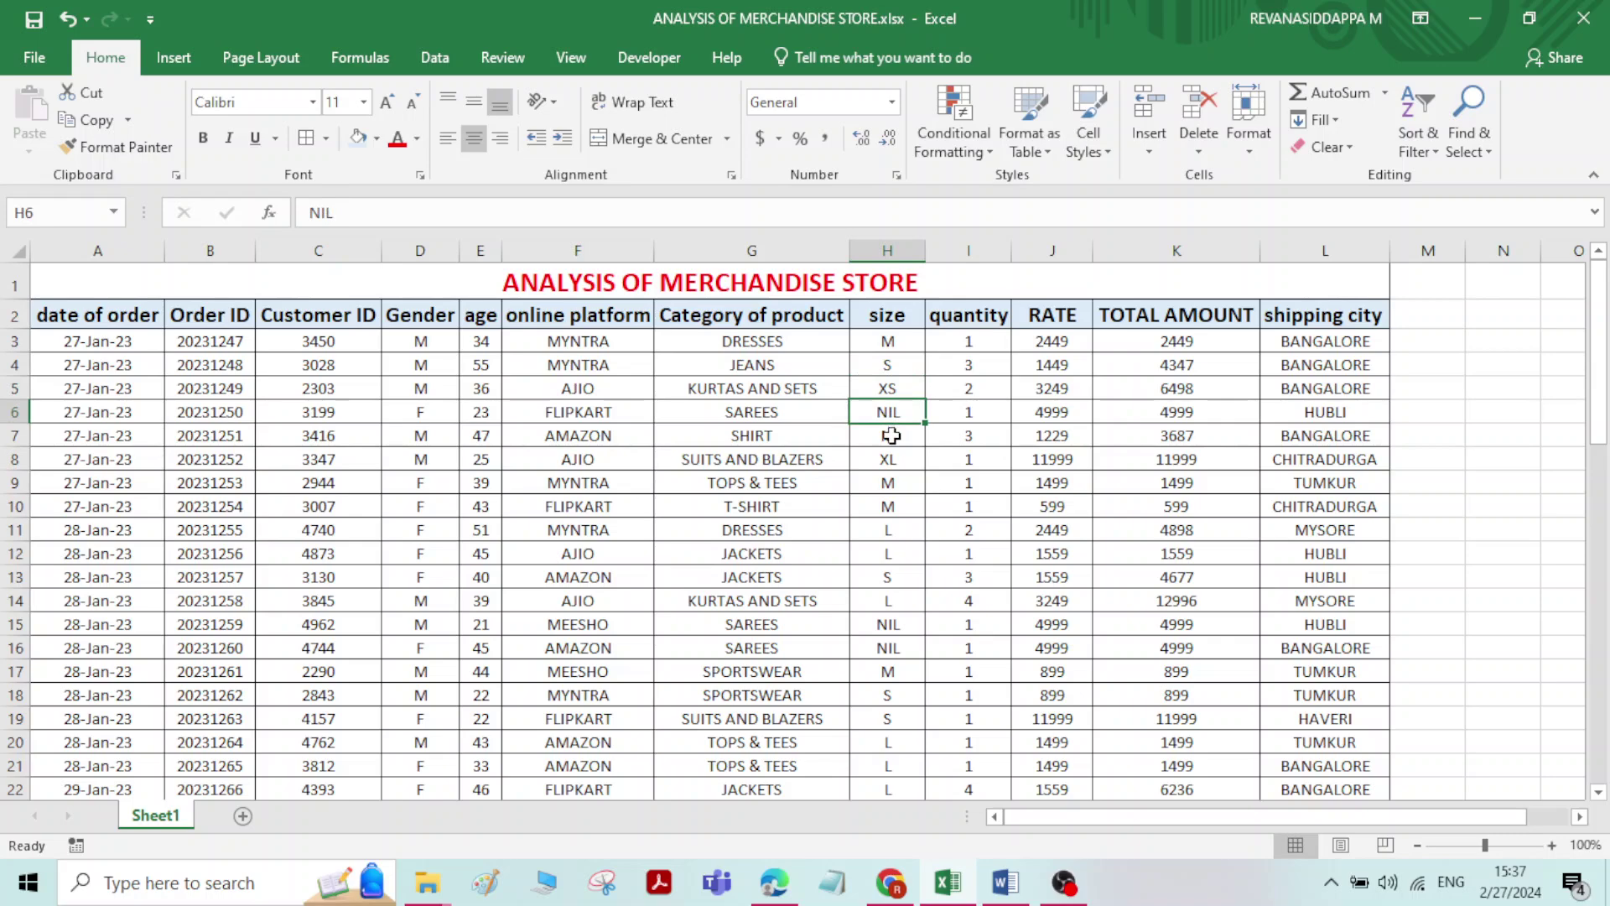
{"action": "left_click", "coordinate": [891, 435]}
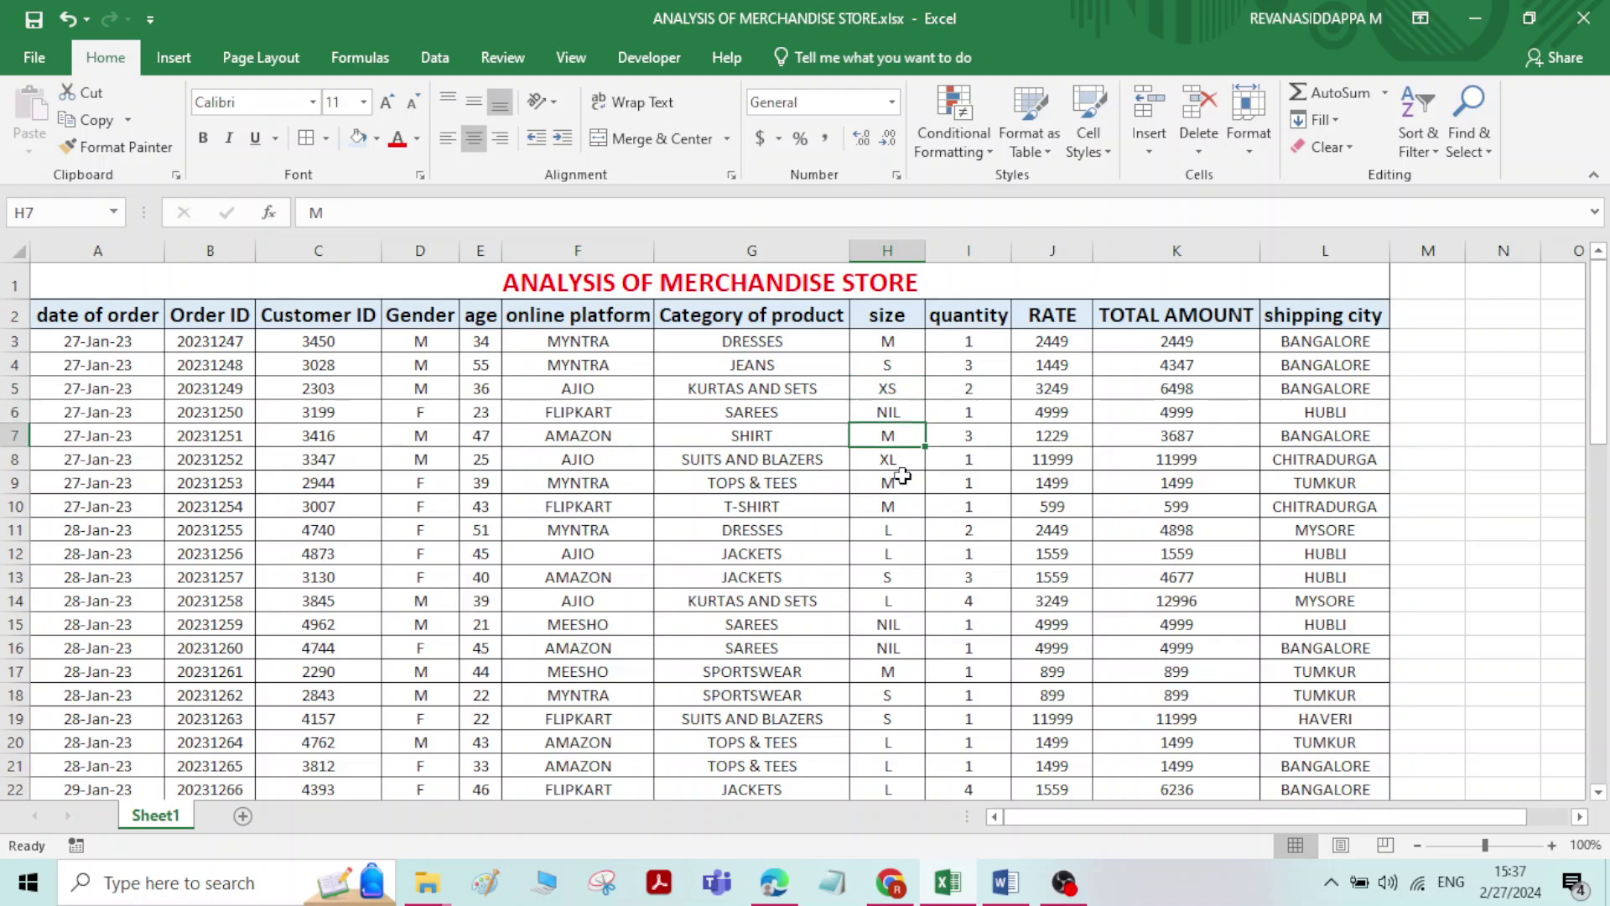
Examine the quantity entries in I3:I10 and the product rates in column J
{"action": "scroll", "coordinate": [902, 475], "scroll_direction": "down", "scroll_amount": 5}
{"action": "scroll", "coordinate": [900, 469], "scroll_direction": "up", "scroll_amount": 5}
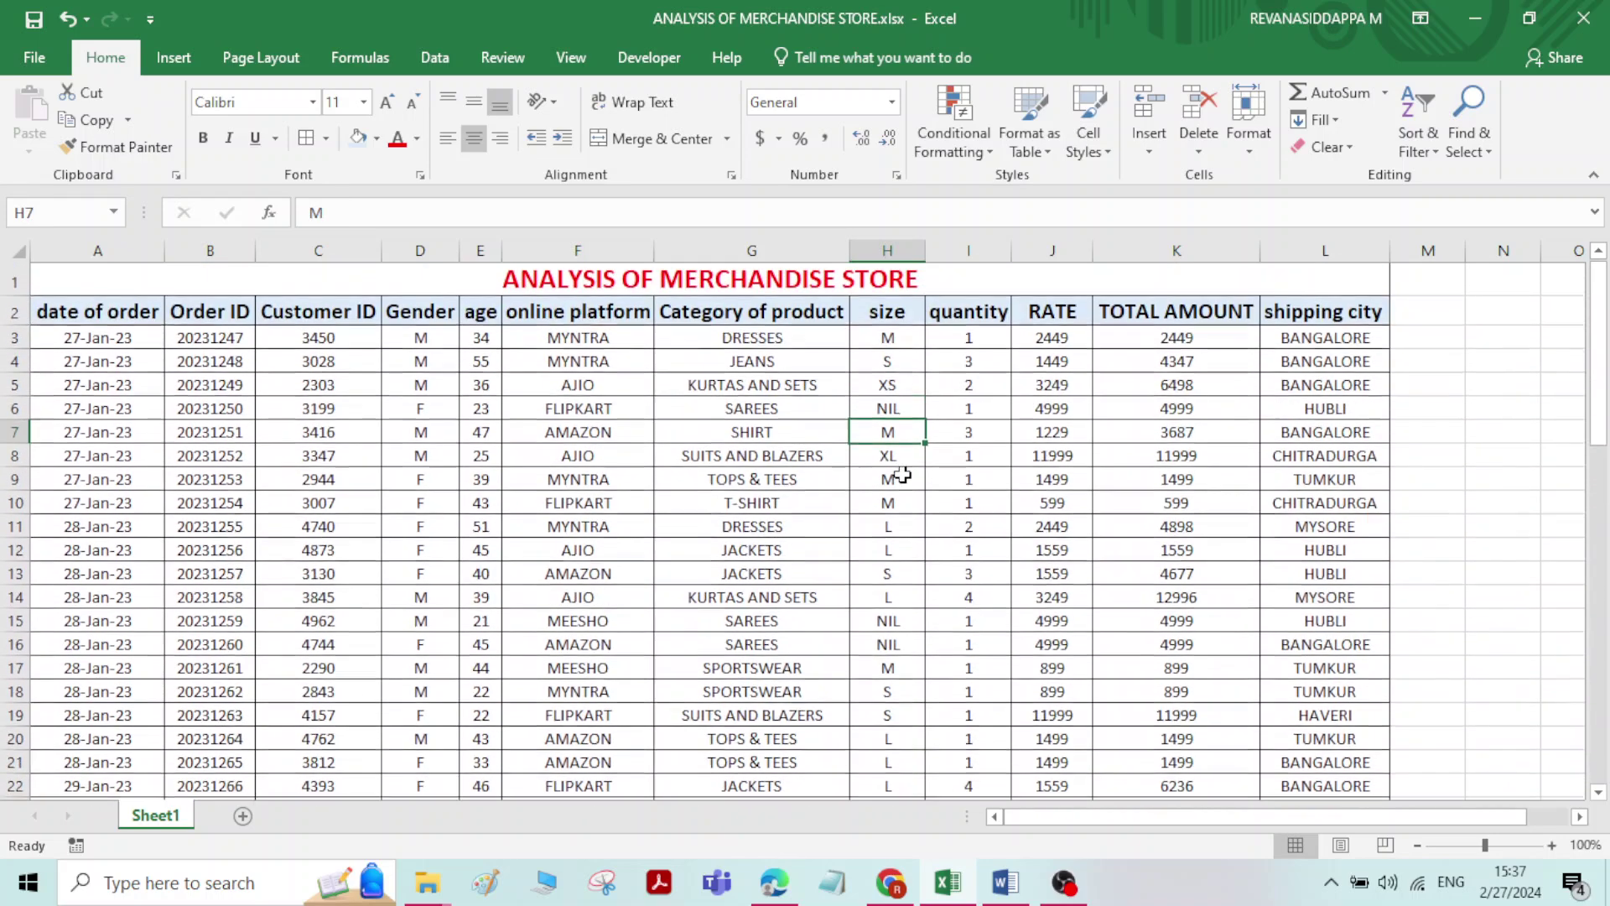
{"action": "left_click_drag", "start_coordinate": [973, 342], "coordinate": [972, 510]}
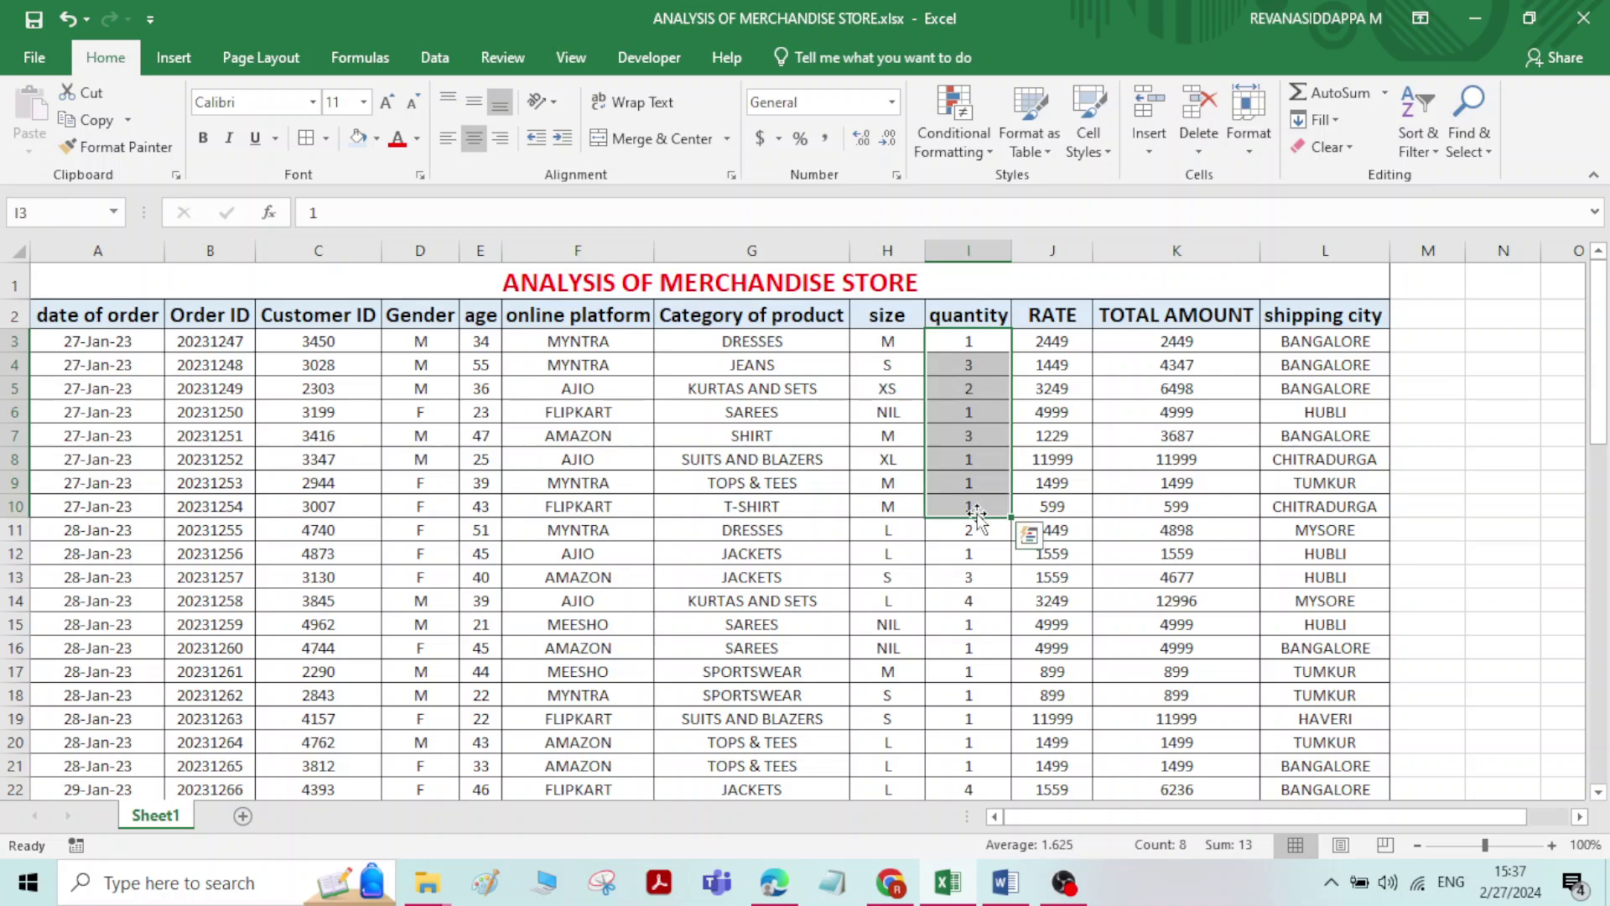
{"action": "left_click", "coordinate": [1044, 400]}
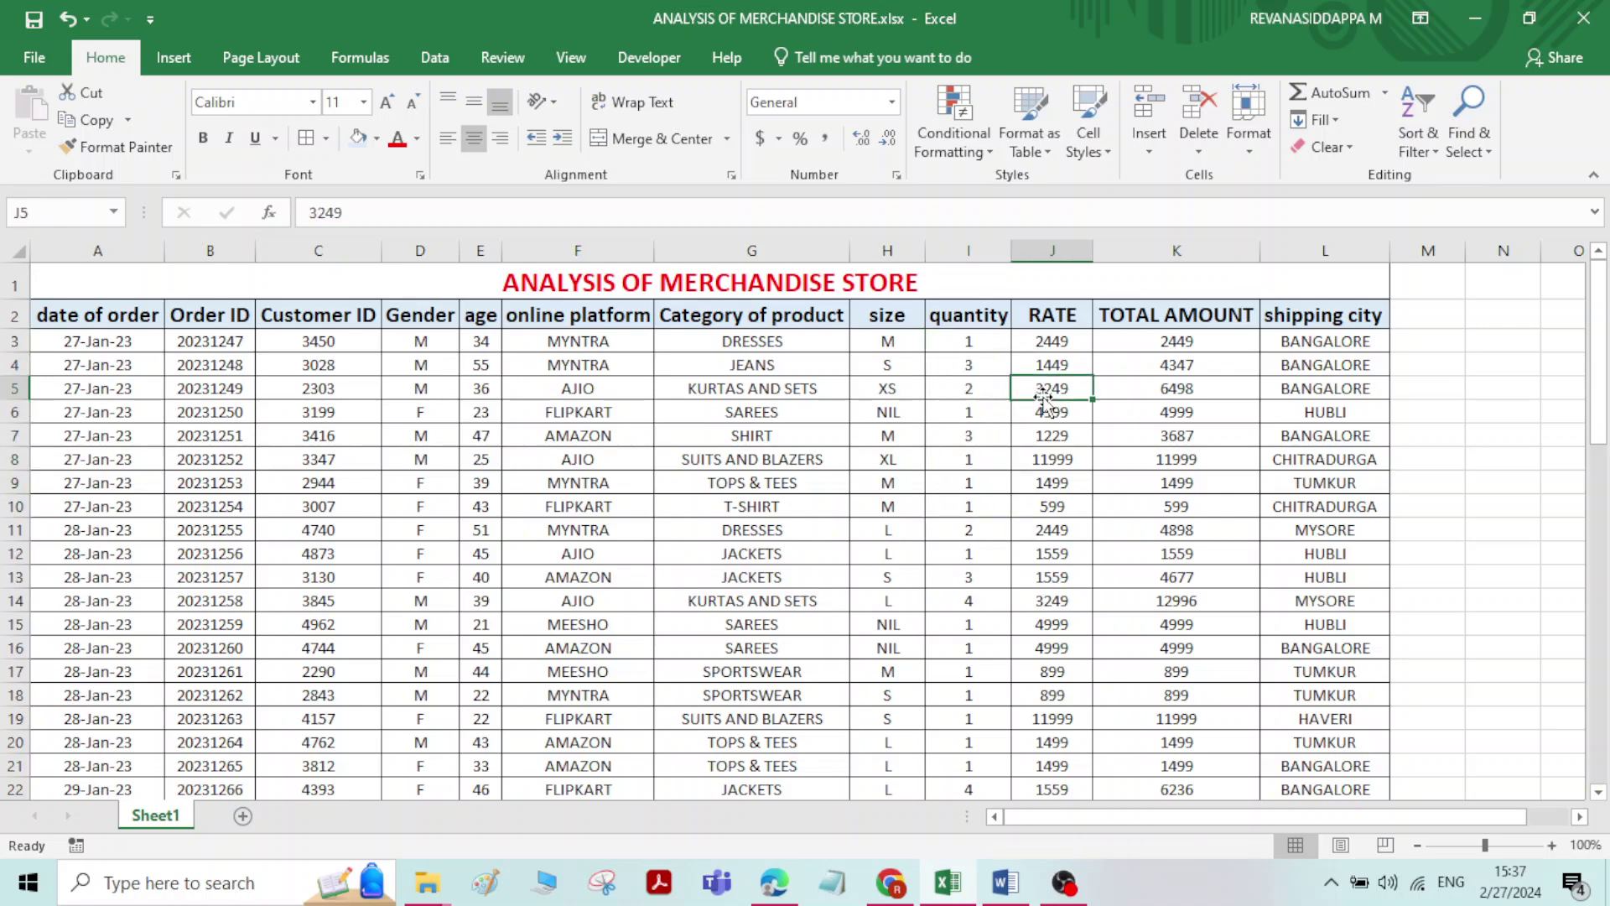
{"action": "left_click", "coordinate": [1070, 336]}
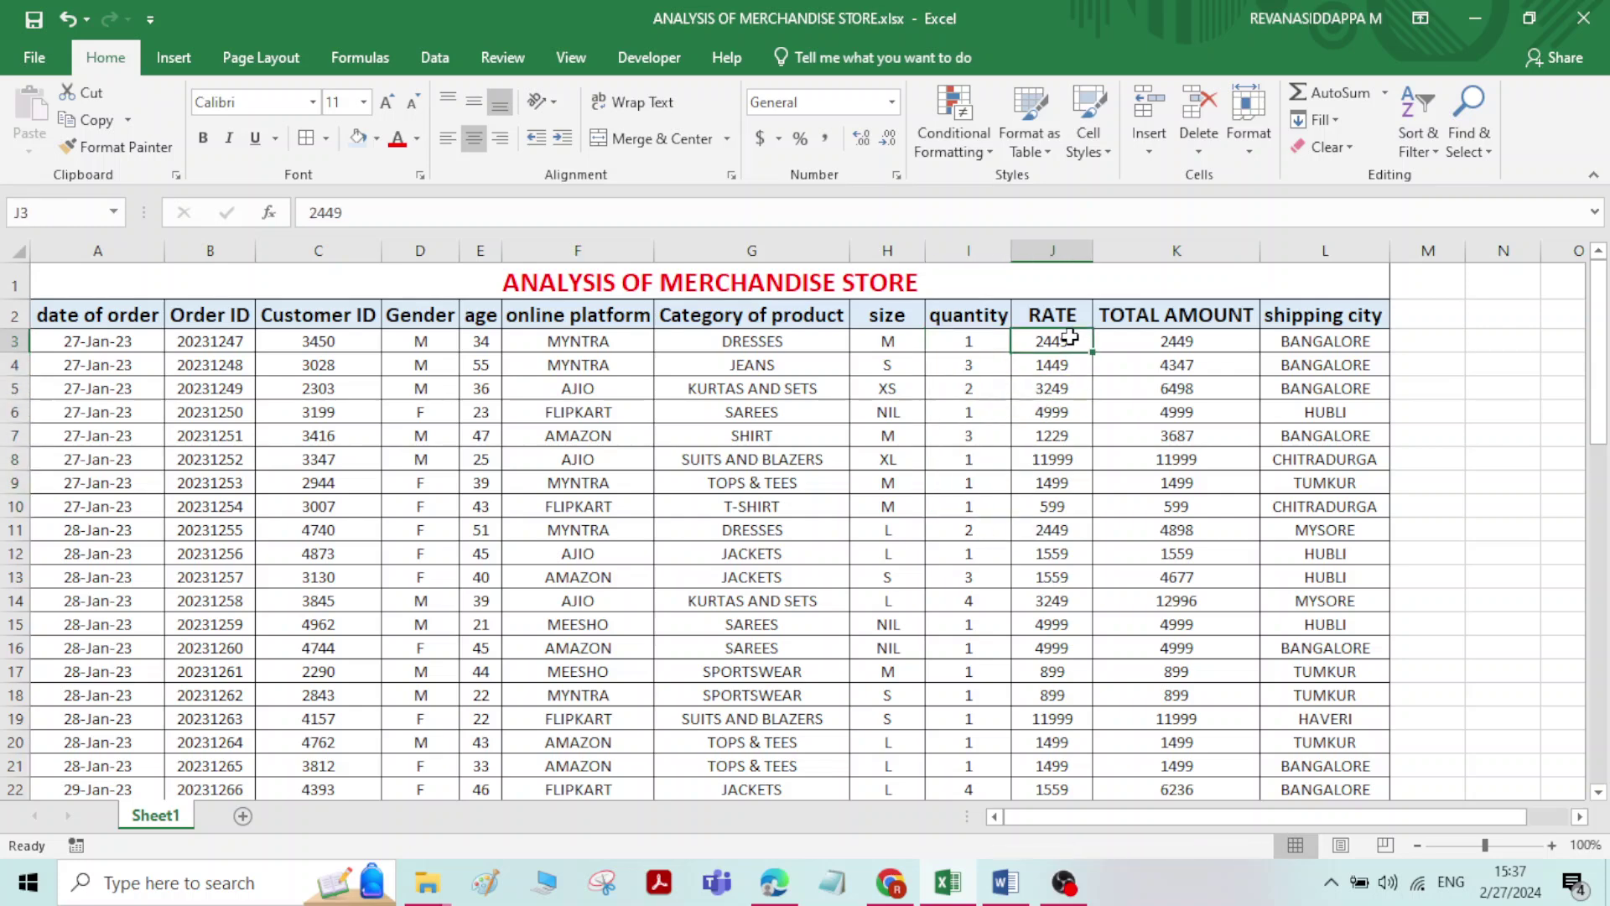
Enter the formula =I3*J3 in K3 to multiply quantity by rate for the total amount
{"action": "left_click", "coordinate": [1214, 343]}
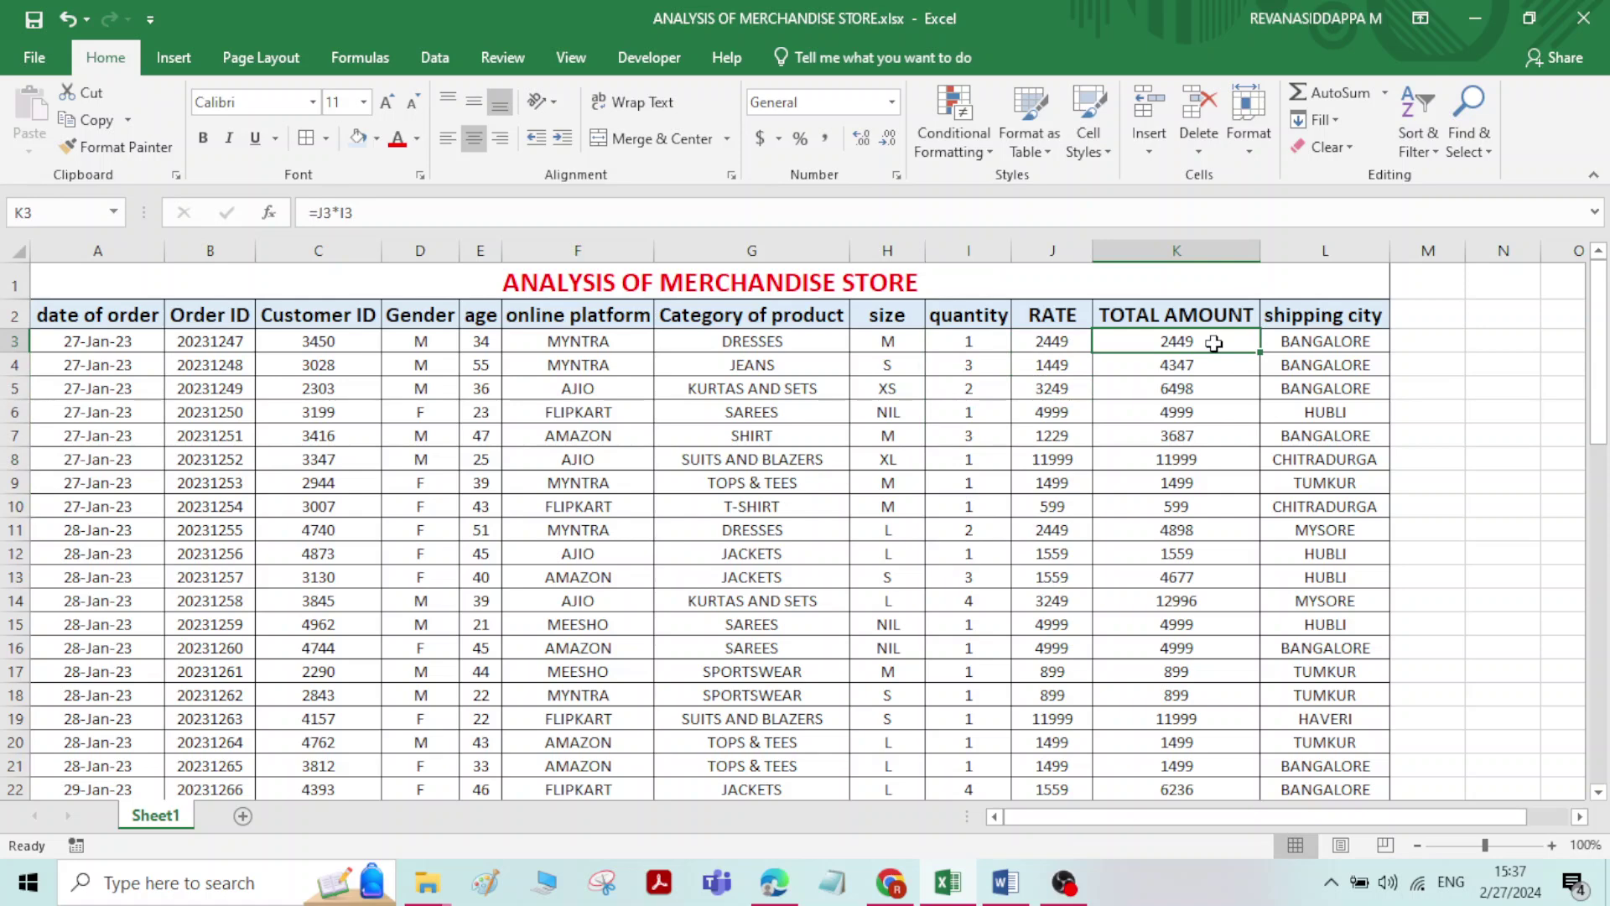
{"action": "type", "text": "="}
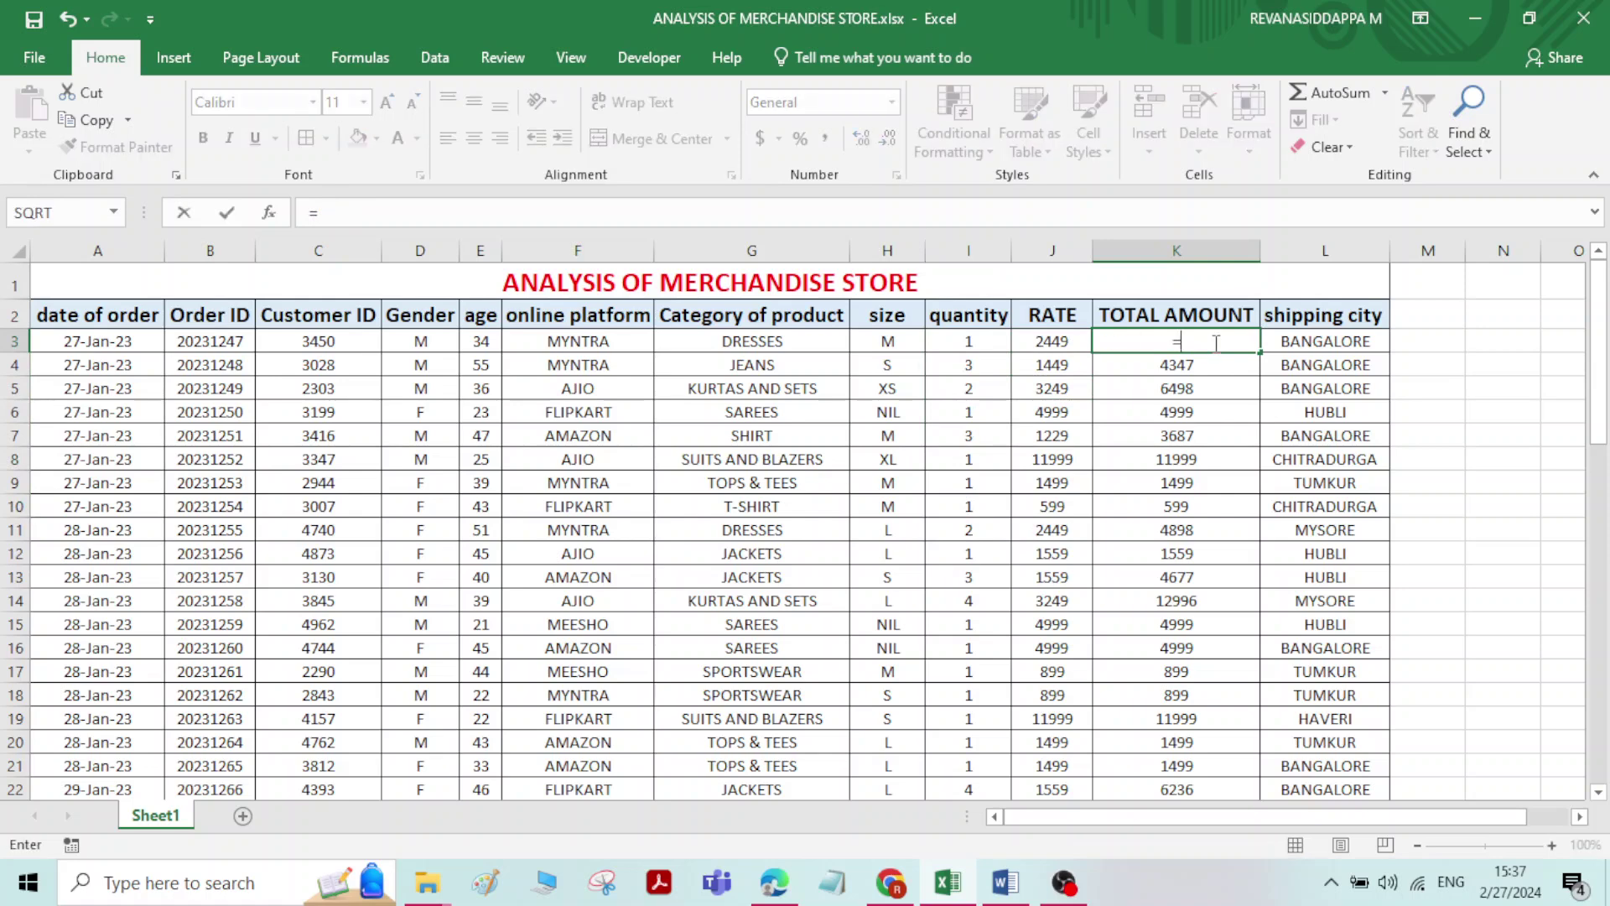
{"action": "left_click", "coordinate": [957, 343]}
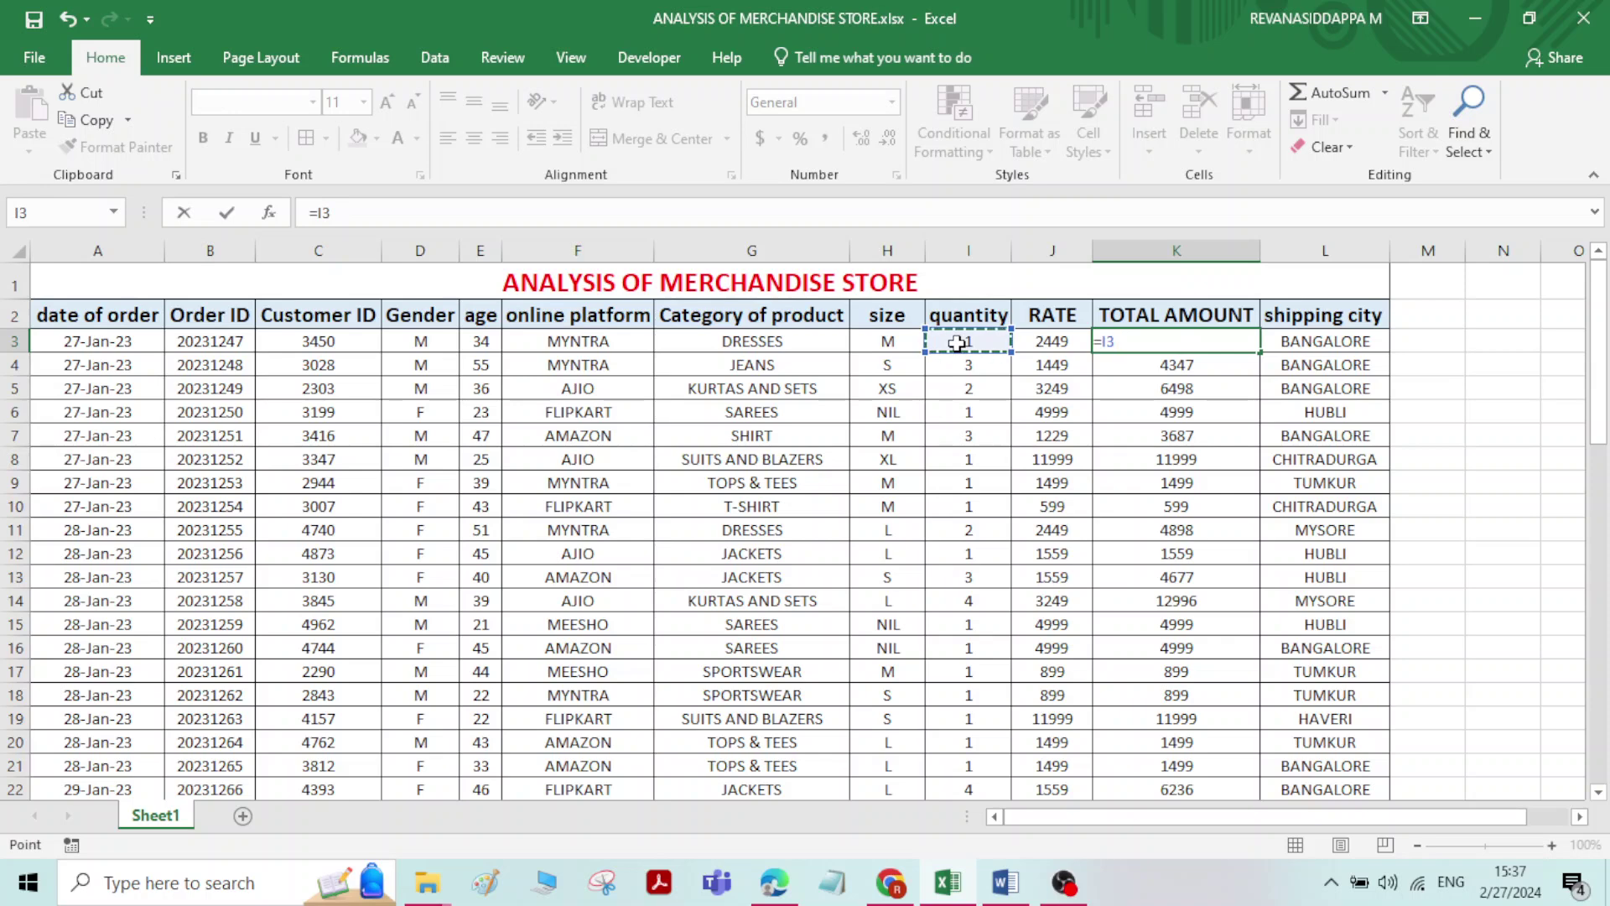
{"action": "type", "text": "*"}
{"action": "left_click", "coordinate": [1038, 338]}
{"action": "key", "text": "ctrl+Return"}
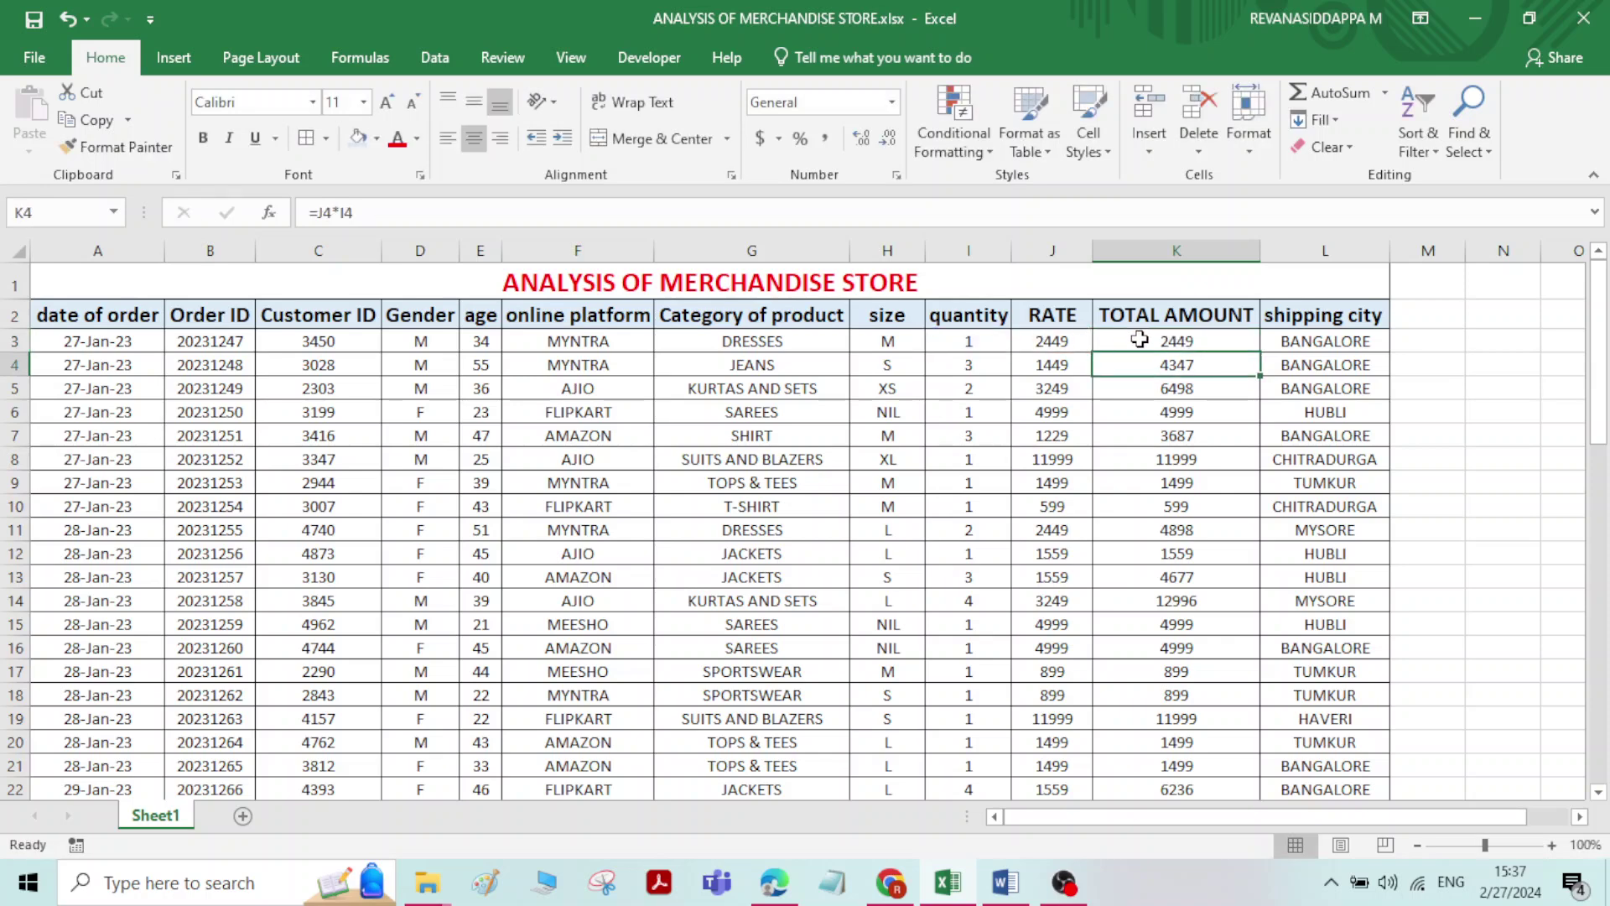
Fill the K3 formula down the TOTAL AMOUNT column to the last data row, K54
{"action": "left_click_drag", "start_coordinate": [1262, 353], "coordinate": [1222, 755]}
{"action": "scroll", "coordinate": [1185, 514], "scroll_direction": "up", "scroll_amount": 5}
{"action": "scroll", "coordinate": [1185, 514], "scroll_direction": "up", "scroll_amount": 6}
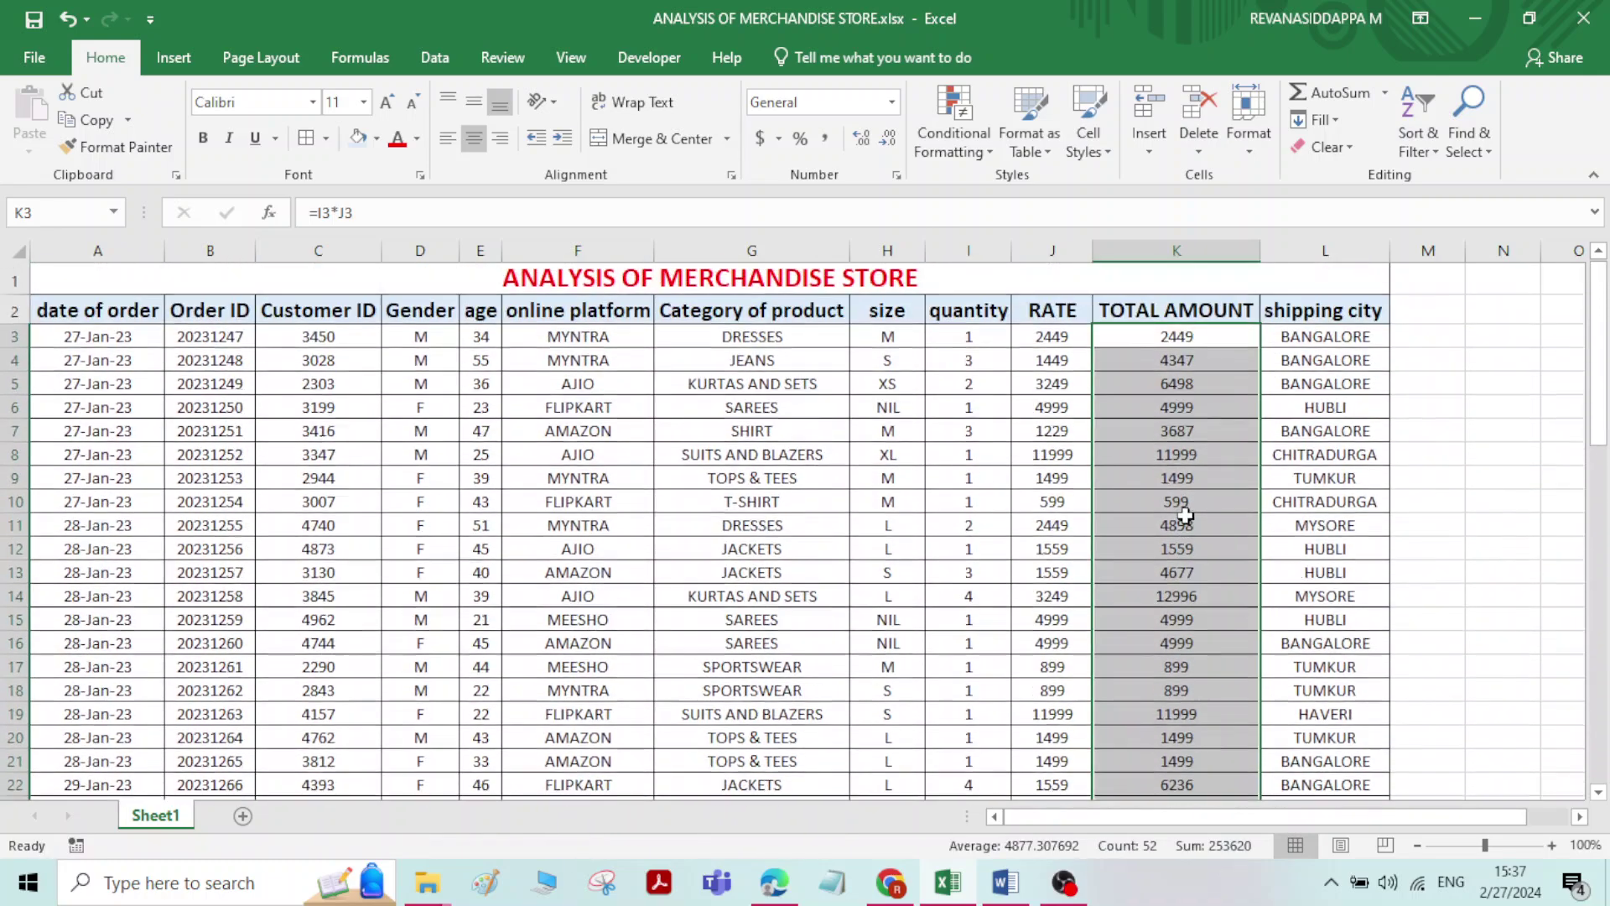
Review the shipping city entries in column L and glance over the data rows
{"action": "left_click", "coordinate": [1300, 413]}
{"action": "left_click", "coordinate": [1322, 356]}
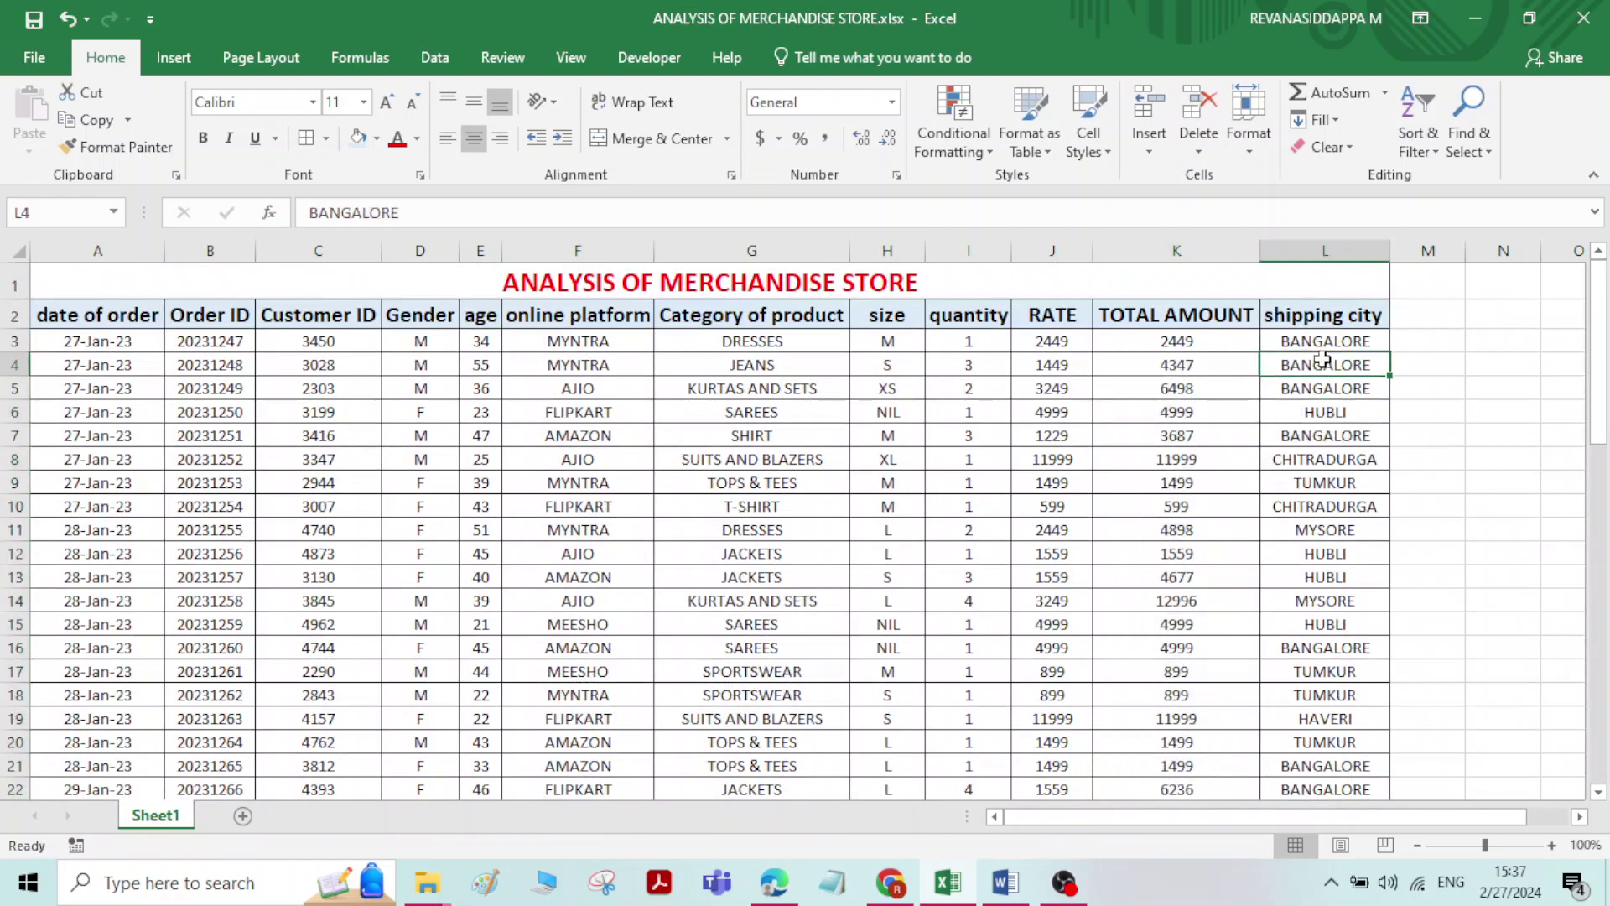
{"action": "scroll", "coordinate": [1329, 503], "scroll_direction": "down", "scroll_amount": 3}
{"action": "scroll", "coordinate": [1329, 502], "scroll_direction": "up", "scroll_amount": 3}
{"action": "scroll", "coordinate": [310, 465], "scroll_direction": "down", "scroll_amount": 2}
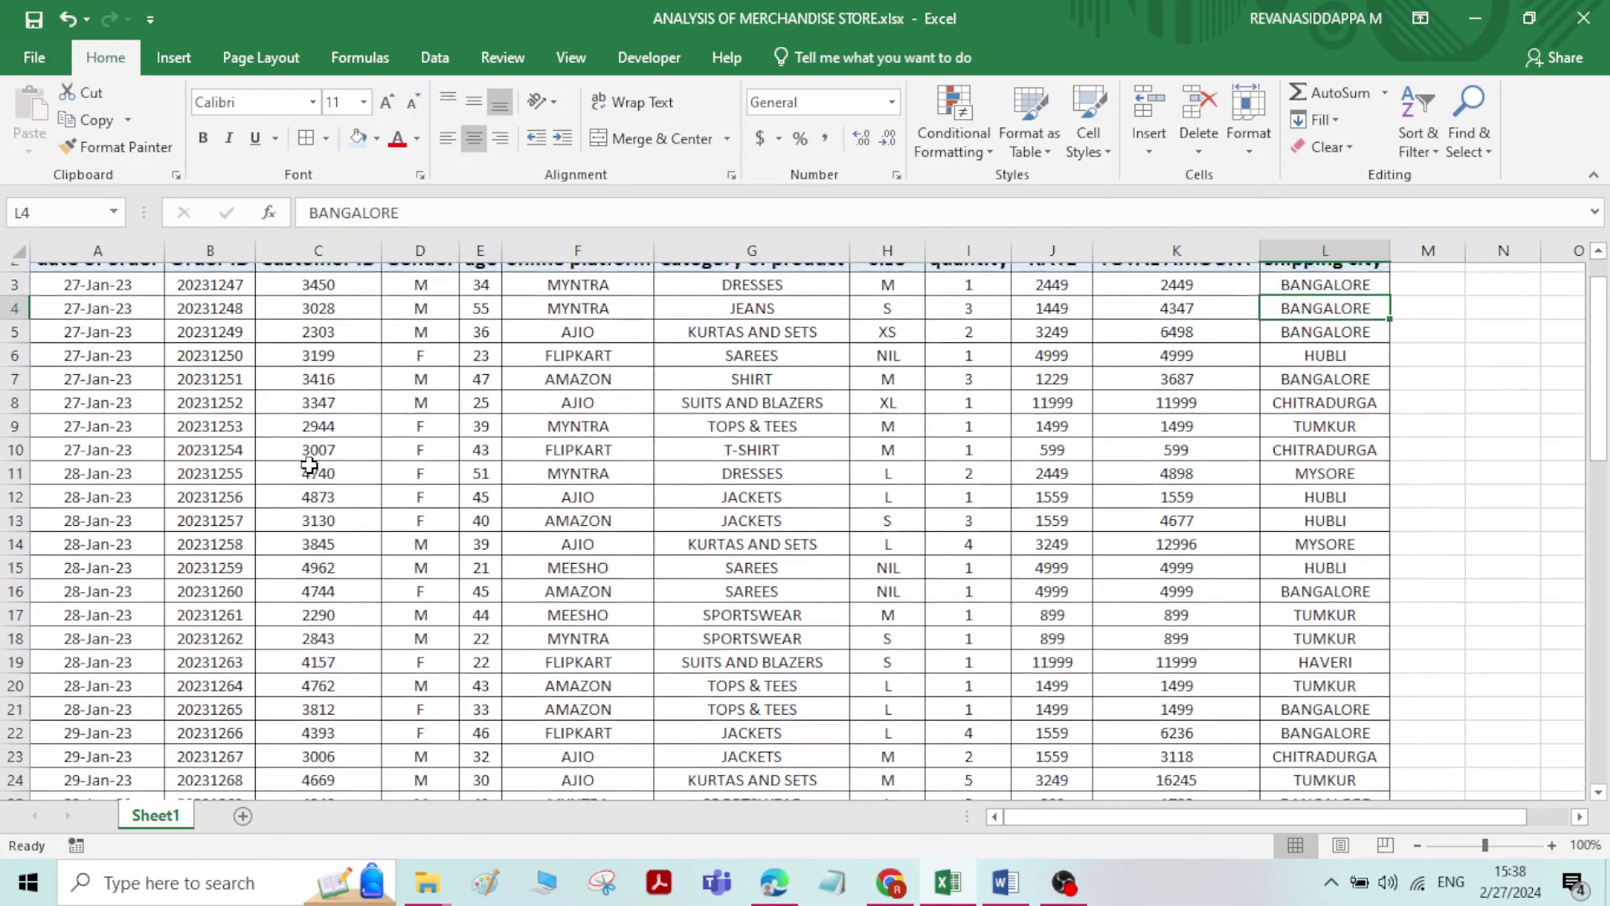
{"action": "scroll", "coordinate": [310, 465], "scroll_direction": "up", "scroll_amount": 2}
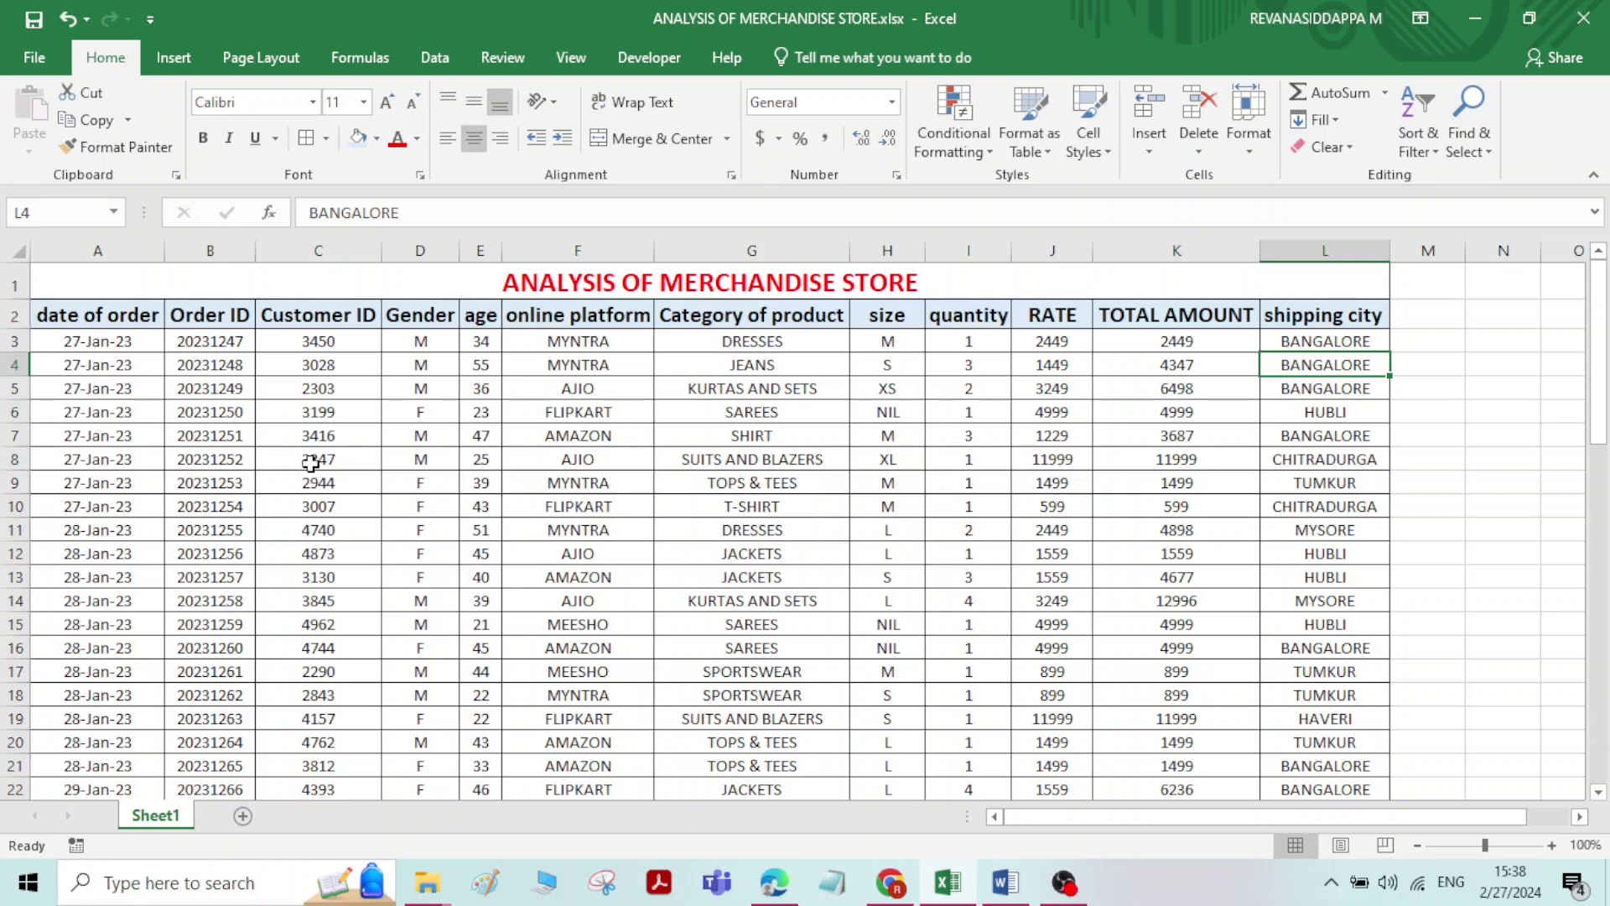
Create a PivotTable on a new worksheet from the data range Sheet1!$A$2:$L$54
{"action": "left_click", "coordinate": [318, 462]}
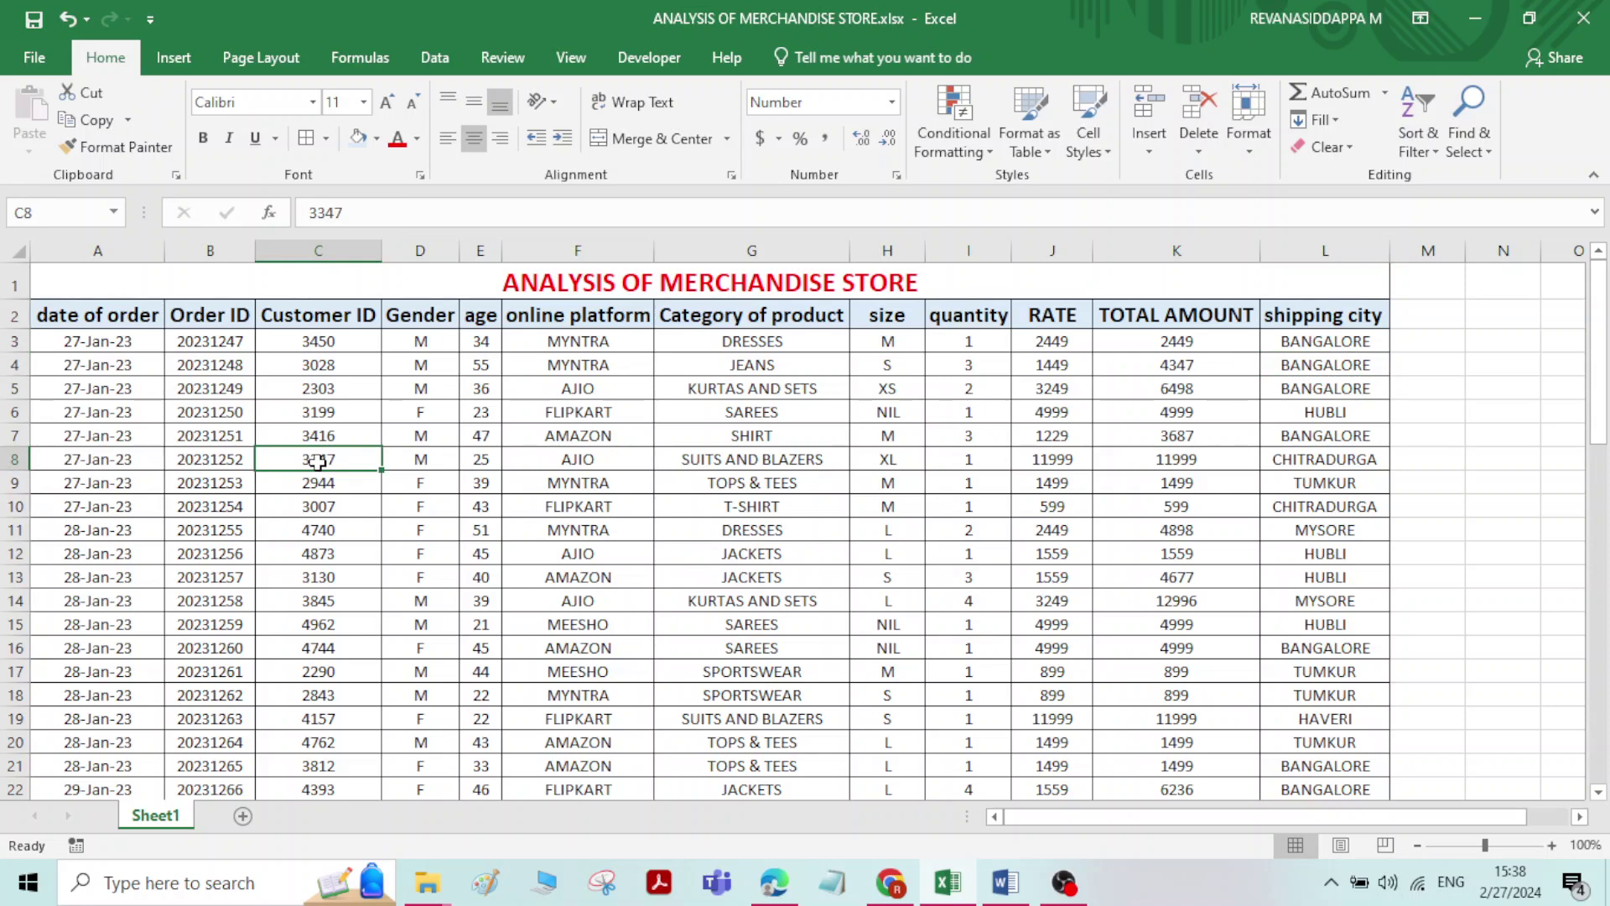
{"action": "left_click", "coordinate": [174, 59]}
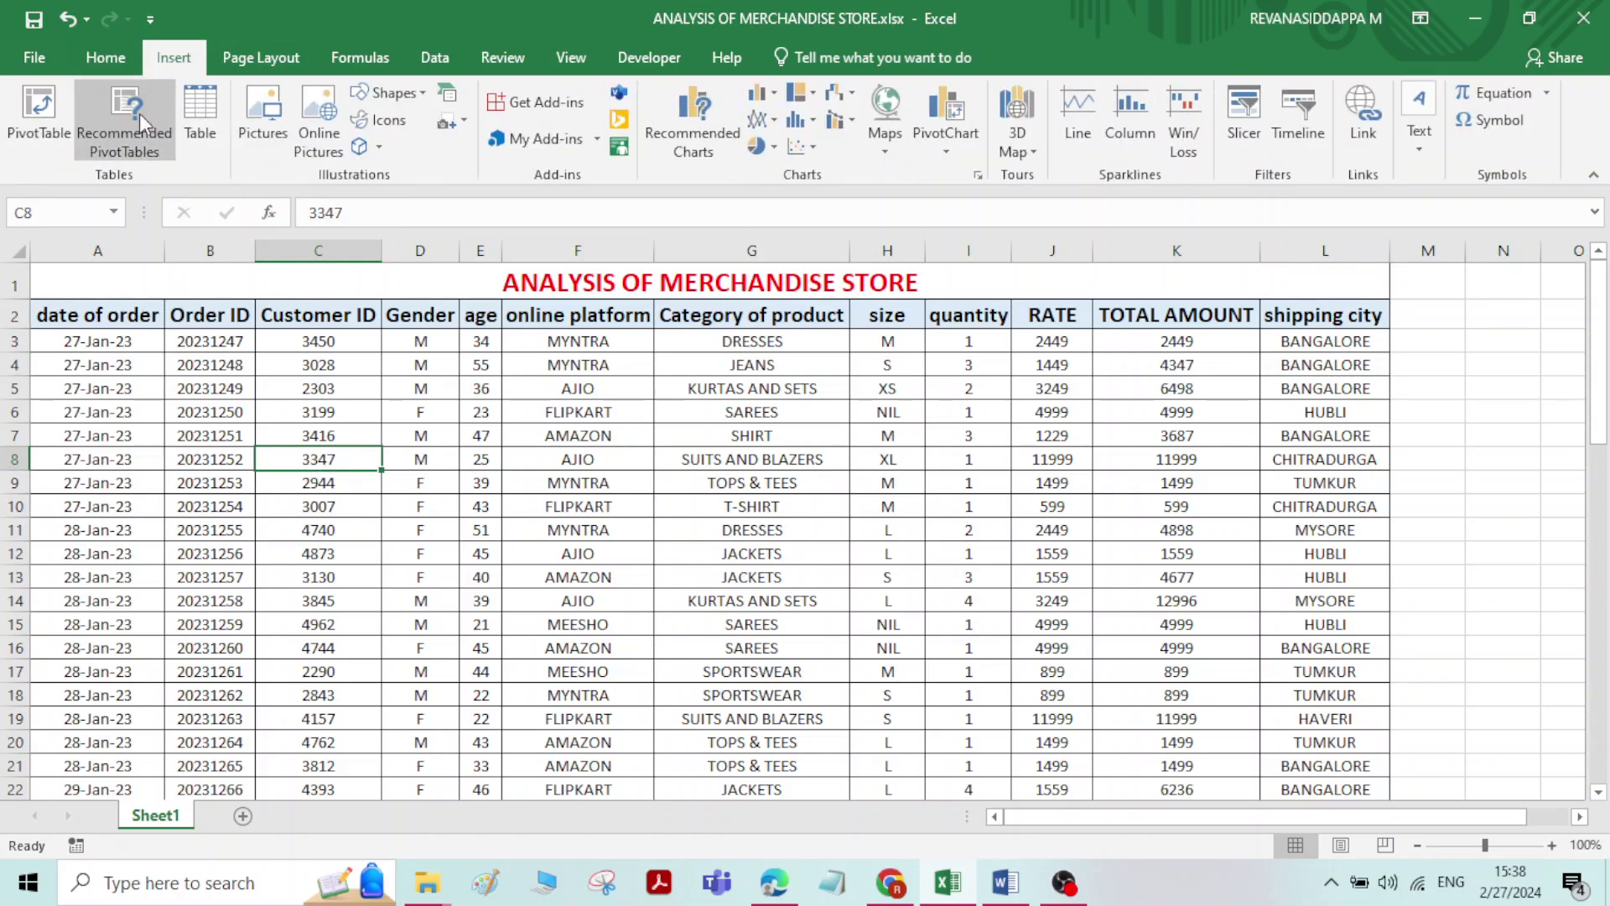
{"action": "left_click", "coordinate": [39, 134]}
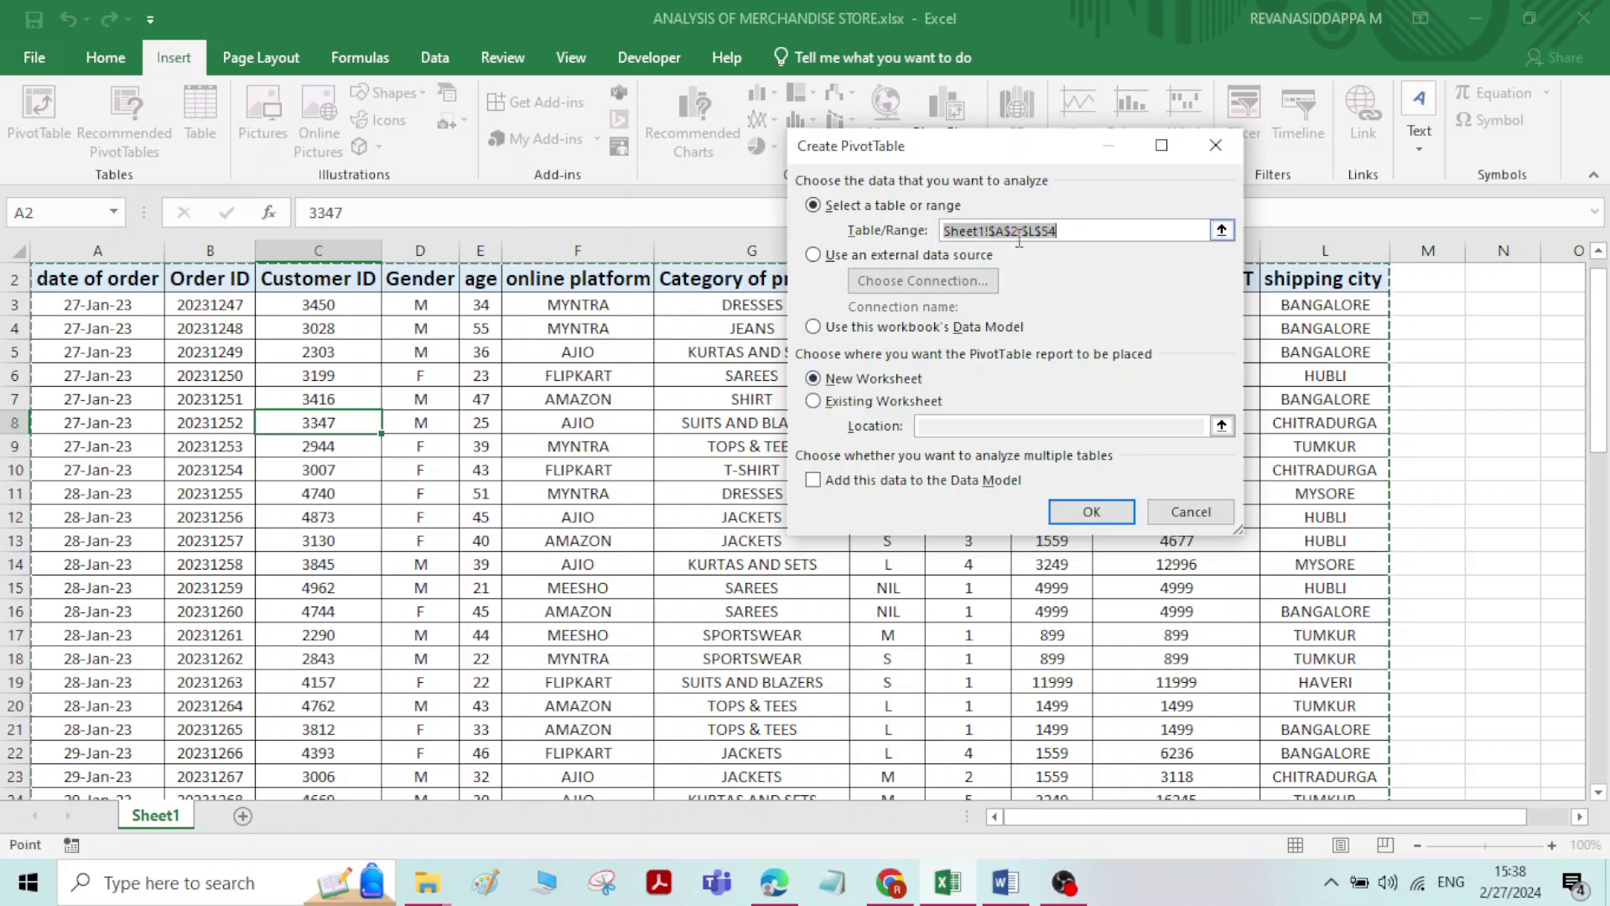
{"action": "left_click", "coordinate": [1073, 516]}
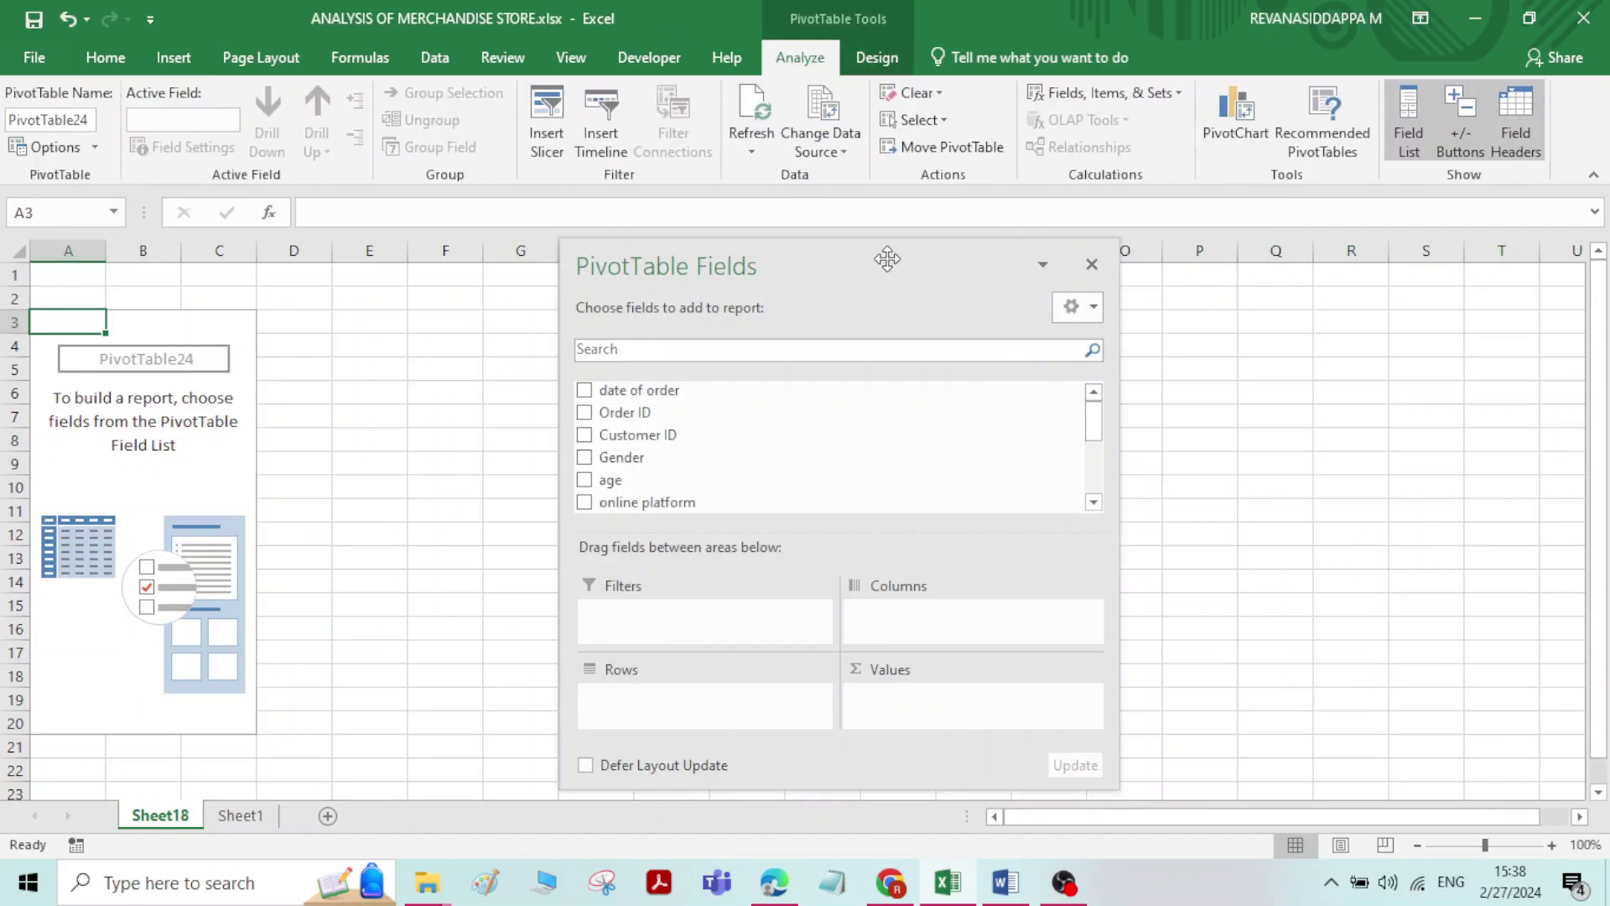
Add date of order and online platform as report filters of the PivotTable
{"action": "left_click_drag", "start_coordinate": [887, 259], "coordinate": [847, 204]}
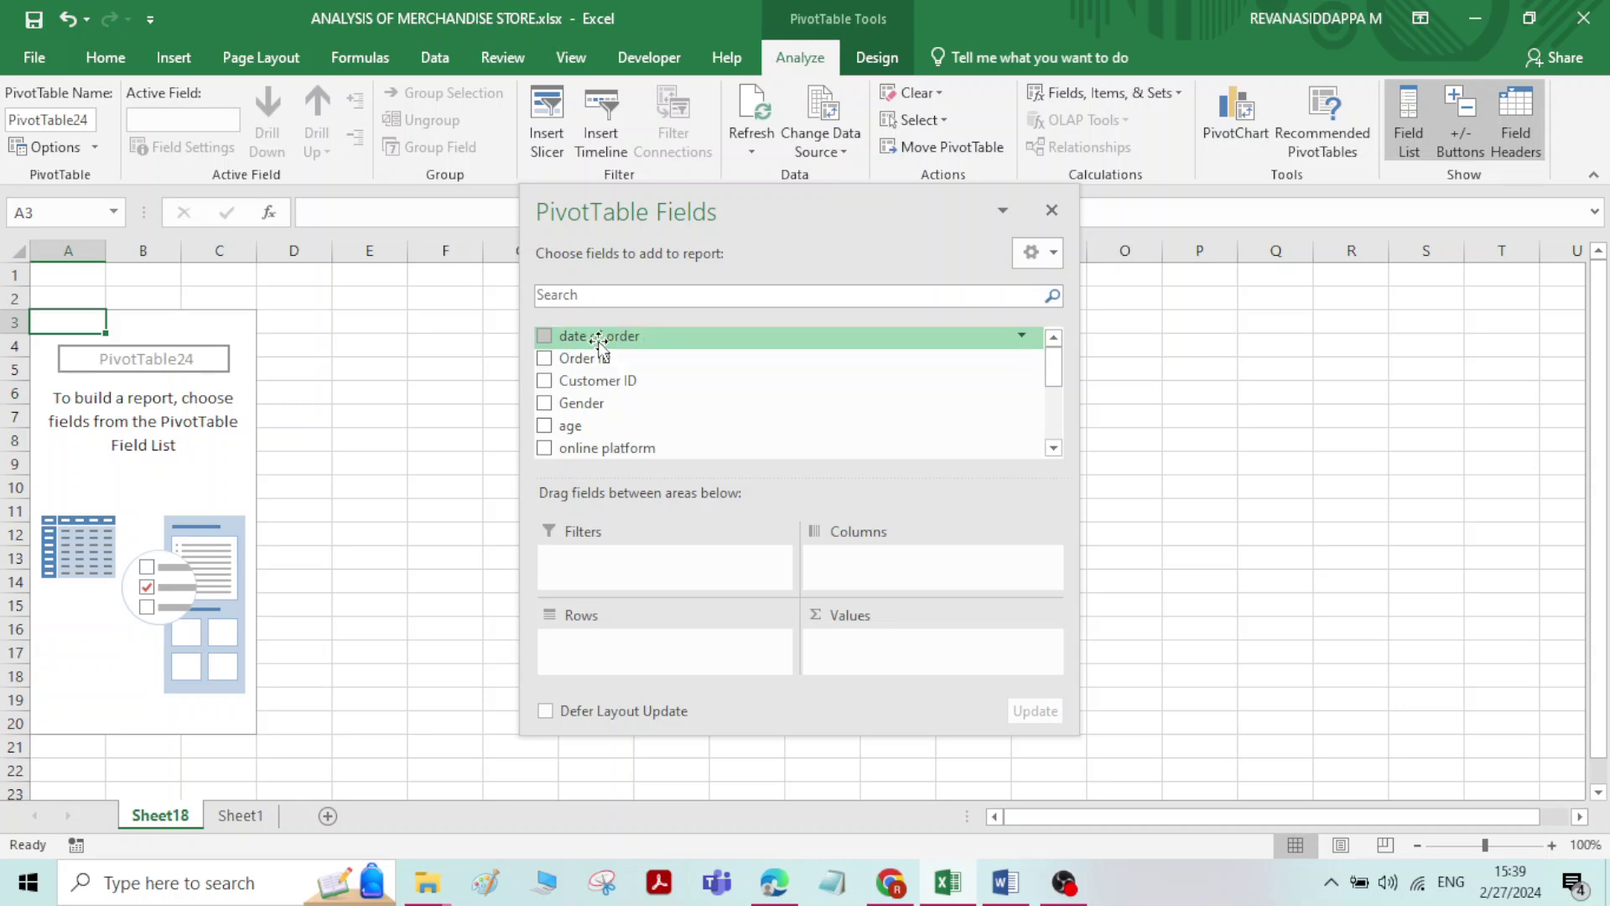
{"action": "left_click_drag", "start_coordinate": [600, 337], "coordinate": [640, 576]}
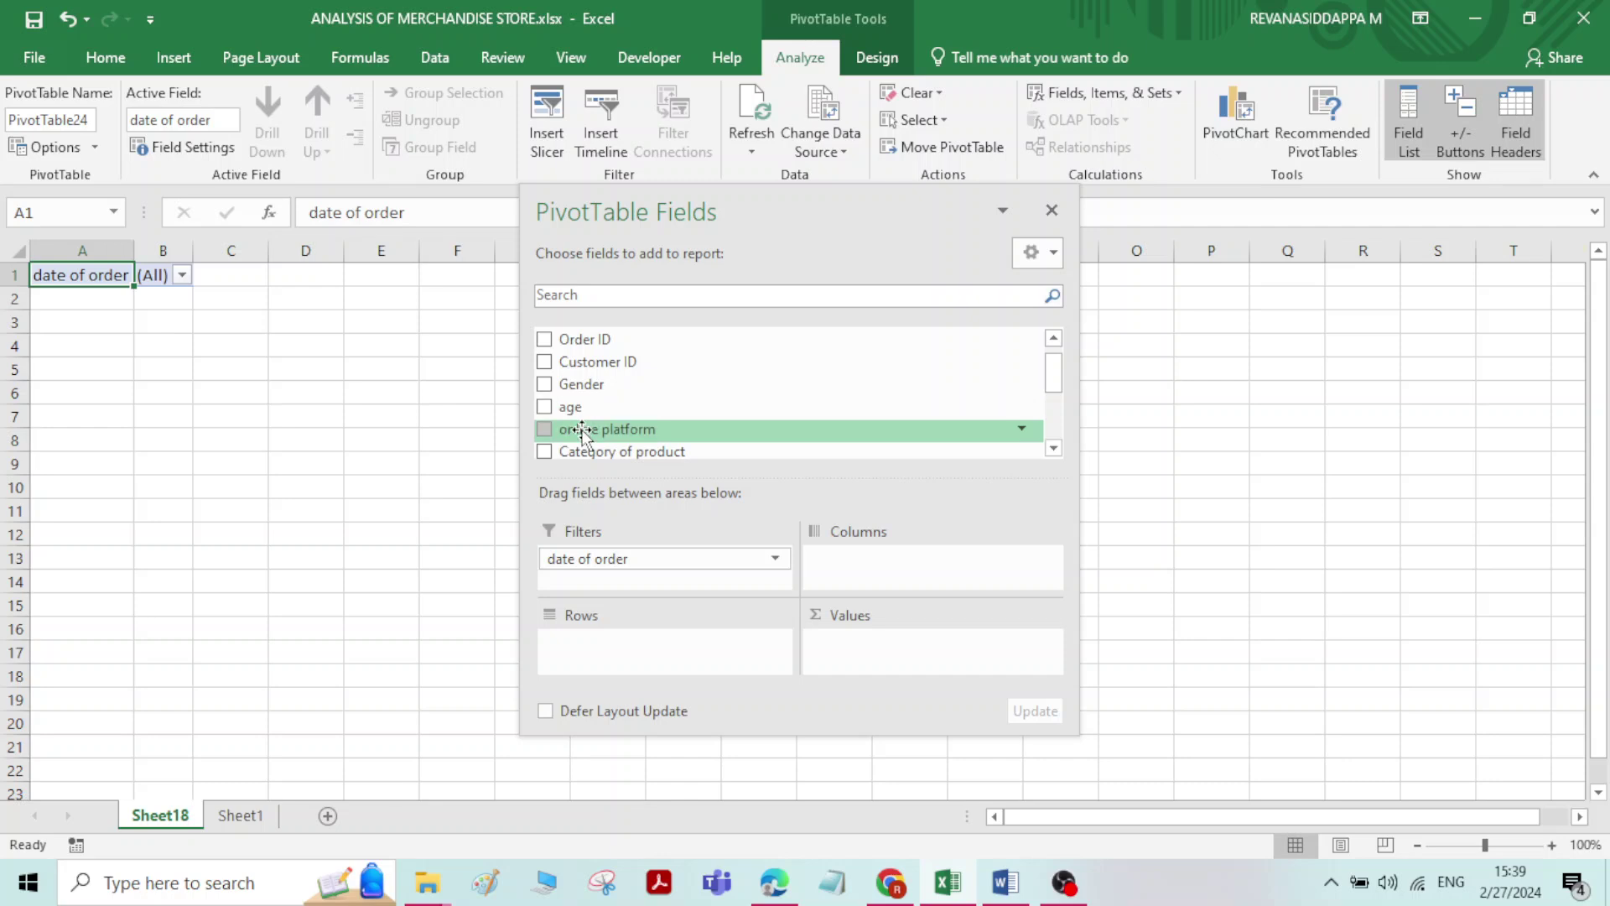
{"action": "left_click_drag", "start_coordinate": [587, 428], "coordinate": [618, 587]}
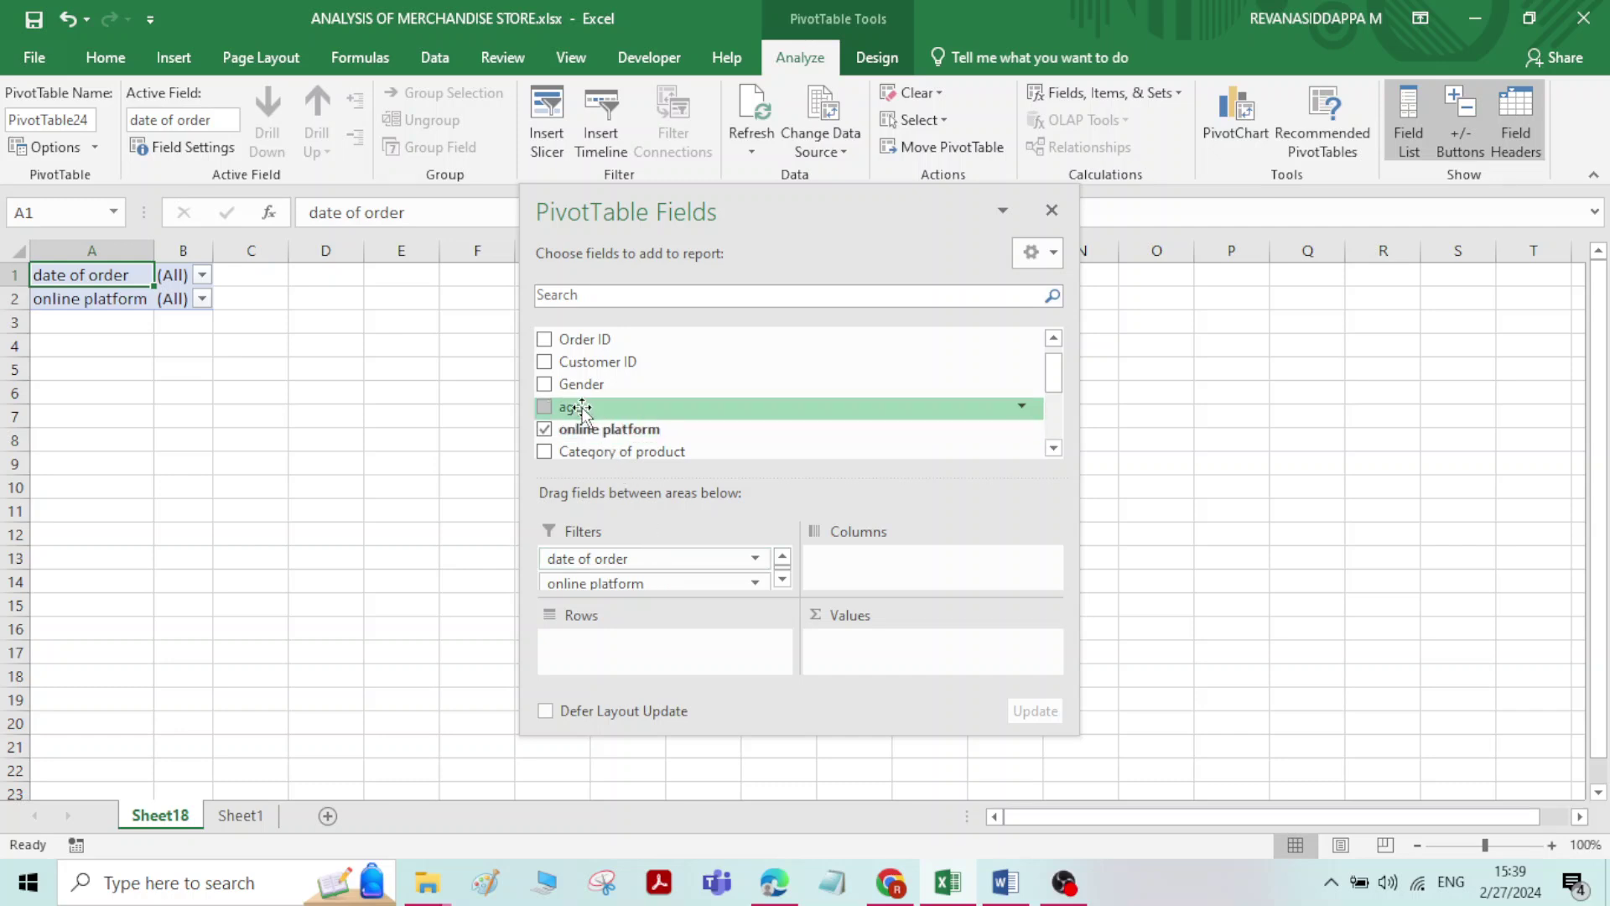
Add Category of product as the PivotTable's row field, with size nested beneath it
{"action": "scroll", "coordinate": [585, 388], "scroll_direction": "down", "scroll_amount": 2}
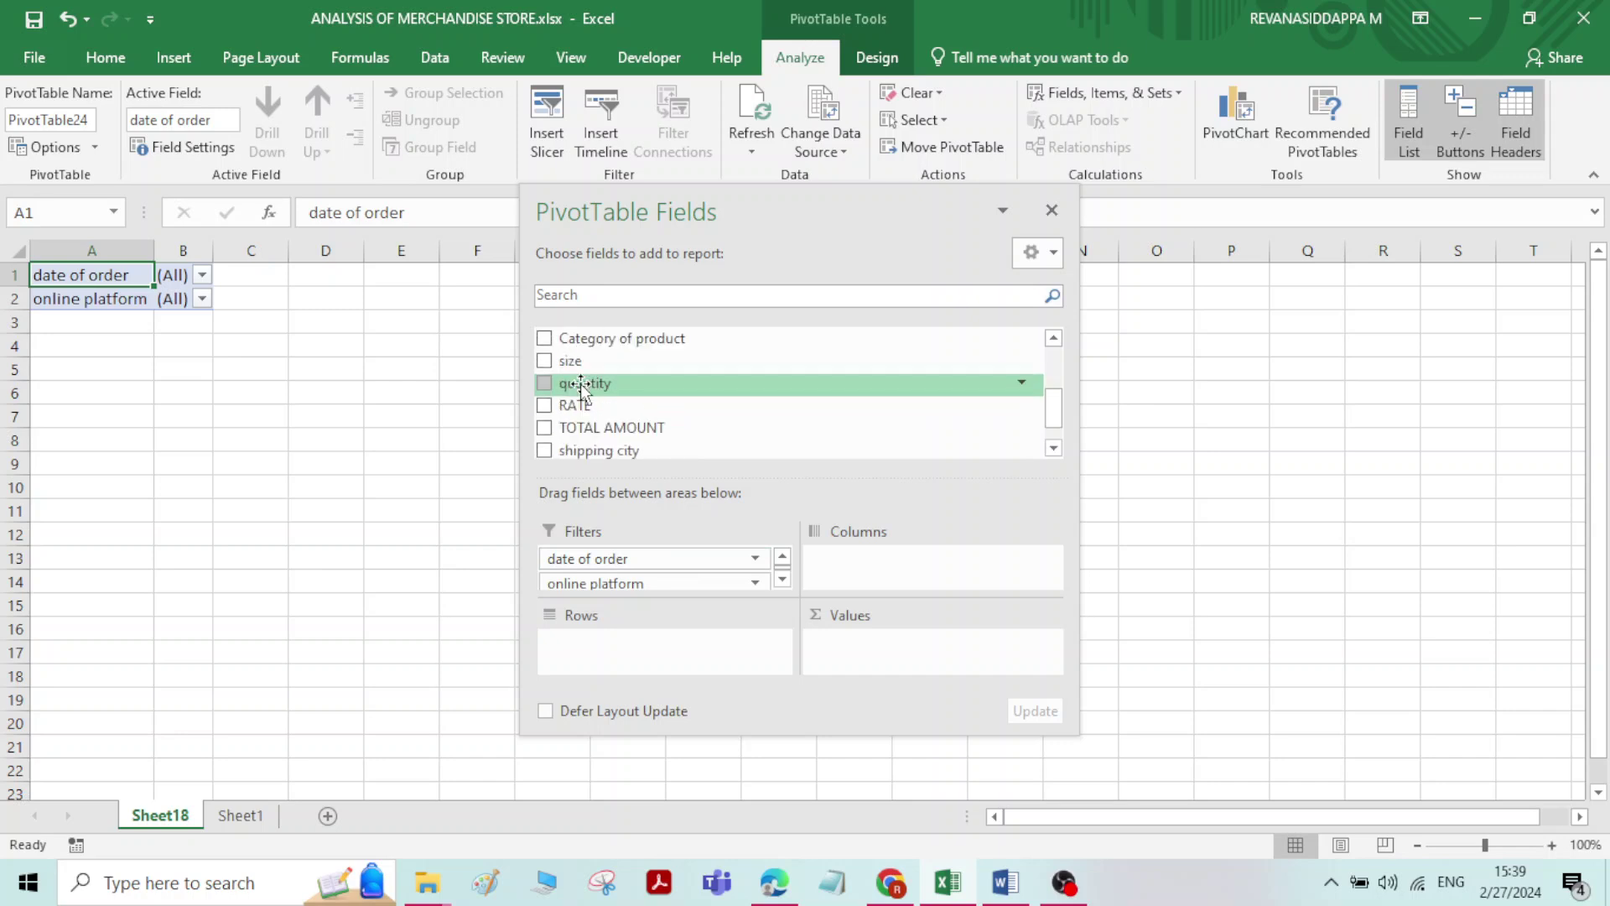
{"action": "scroll", "coordinate": [596, 392], "scroll_direction": "up", "scroll_amount": 1}
{"action": "scroll", "coordinate": [595, 393], "scroll_direction": "up", "scroll_amount": 1}
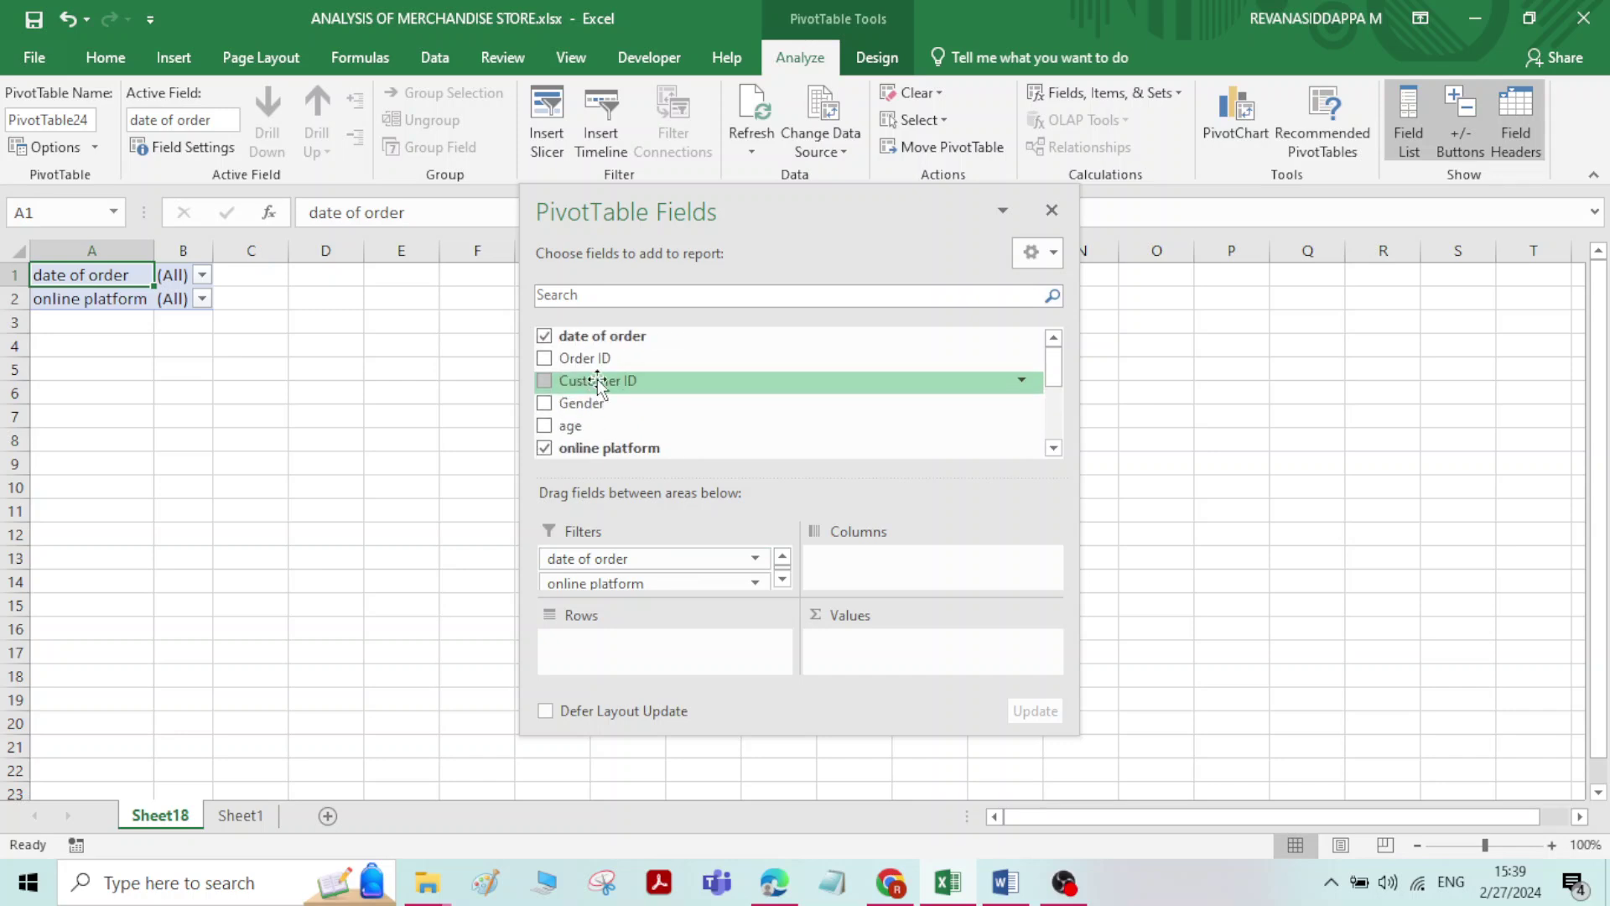
{"action": "scroll", "coordinate": [597, 387], "scroll_direction": "down", "scroll_amount": 1}
{"action": "scroll", "coordinate": [598, 386], "scroll_direction": "up", "scroll_amount": 1}
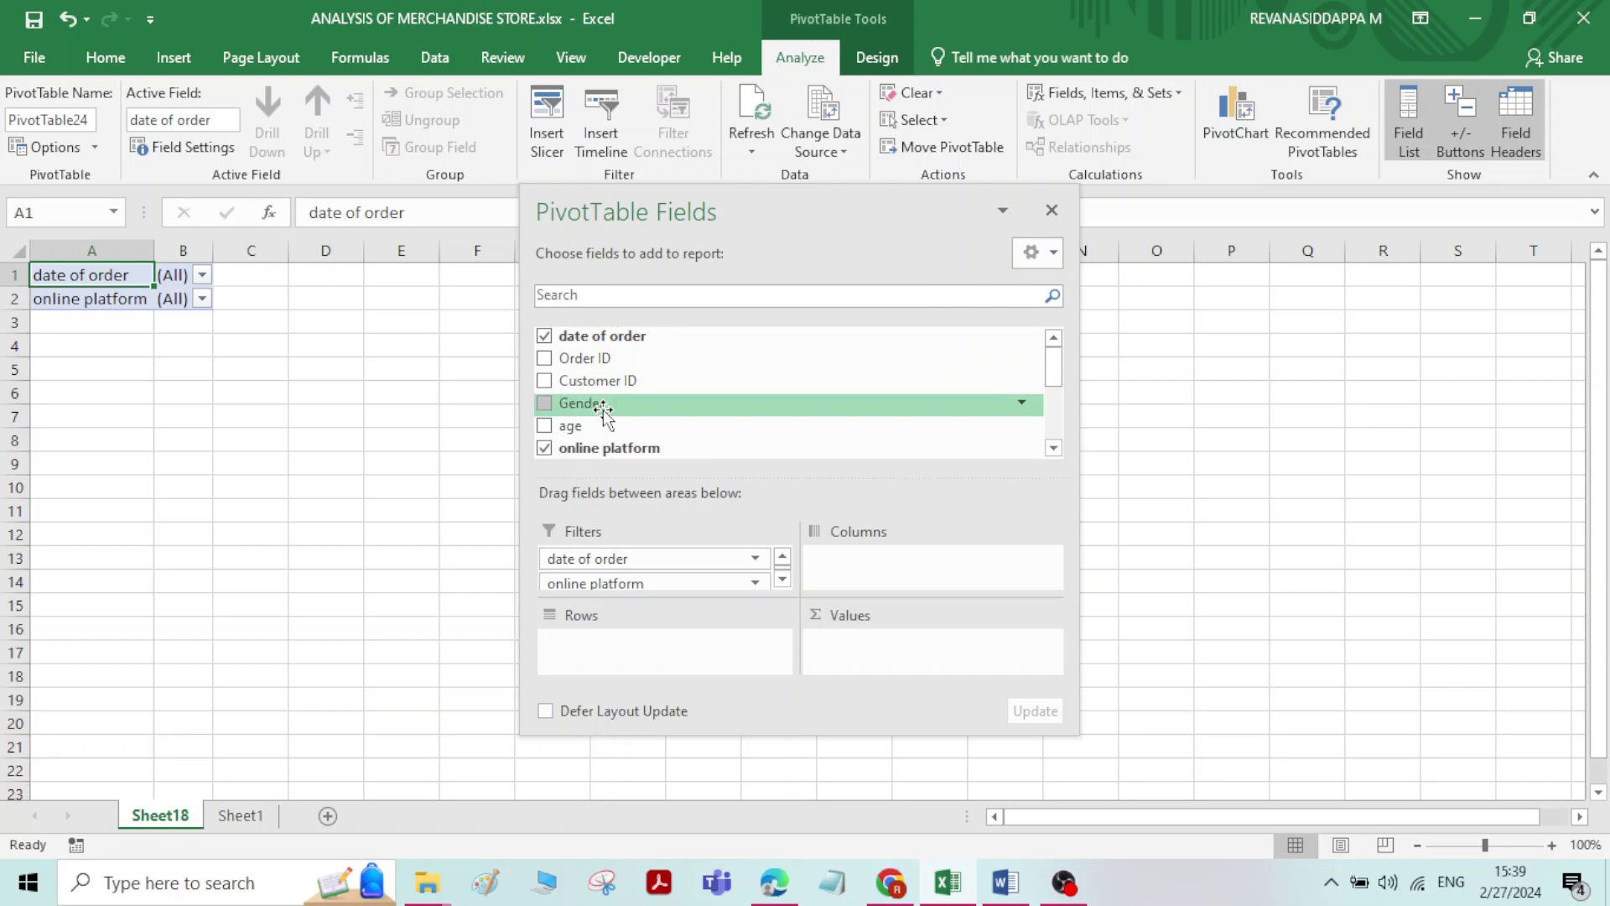
{"action": "scroll", "coordinate": [604, 408], "scroll_direction": "down", "scroll_amount": 2}
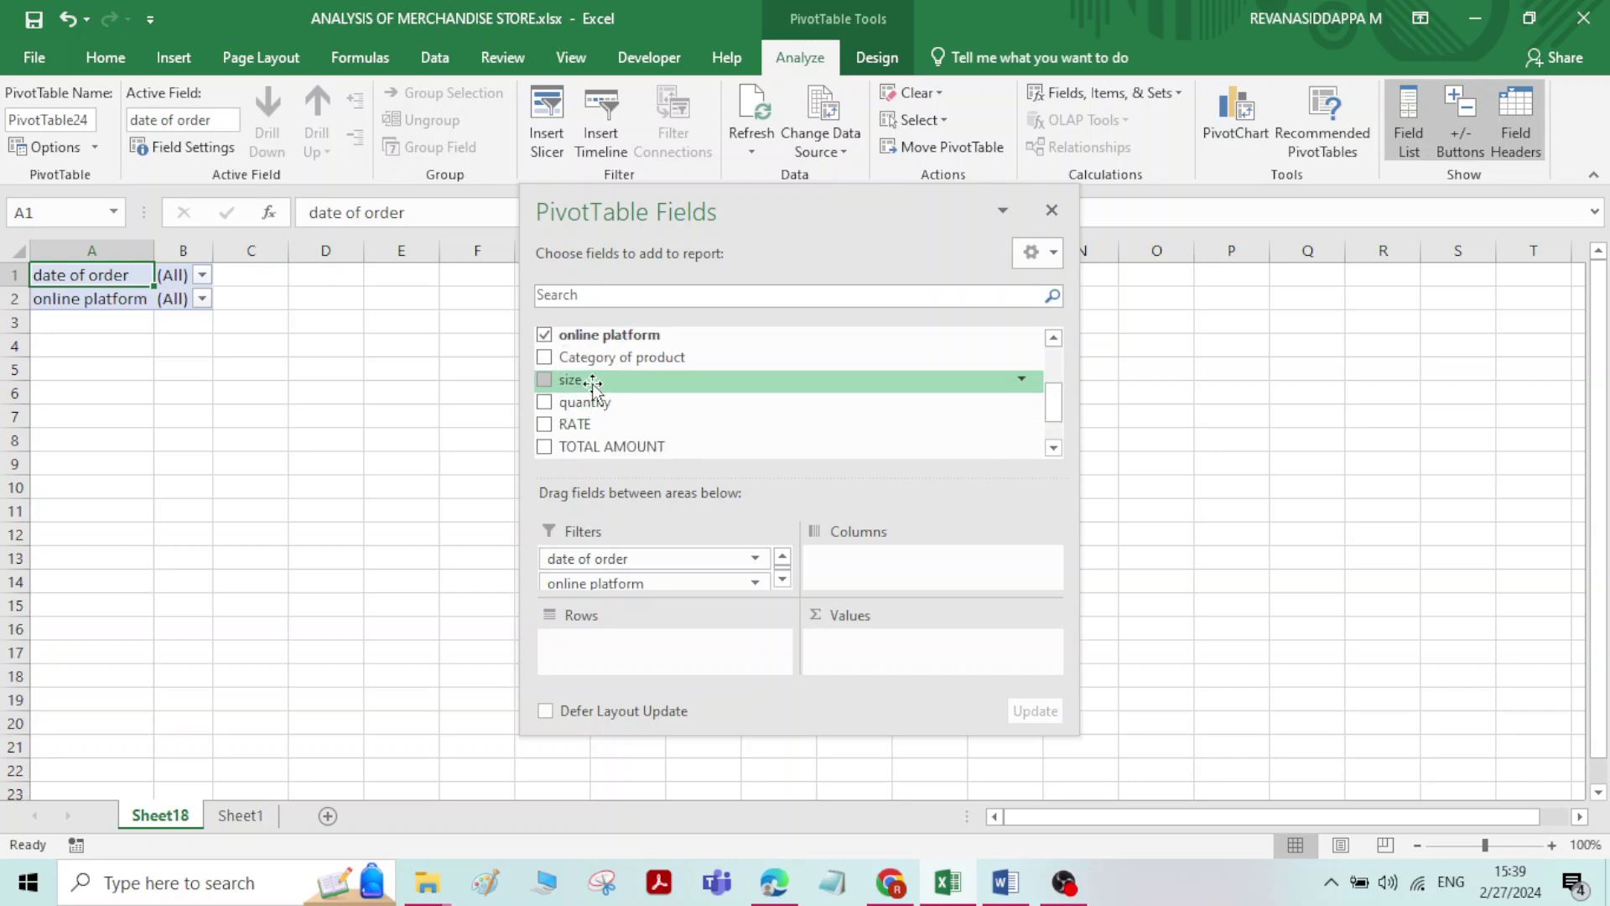
{"action": "left_click_drag", "start_coordinate": [597, 357], "coordinate": [616, 646]}
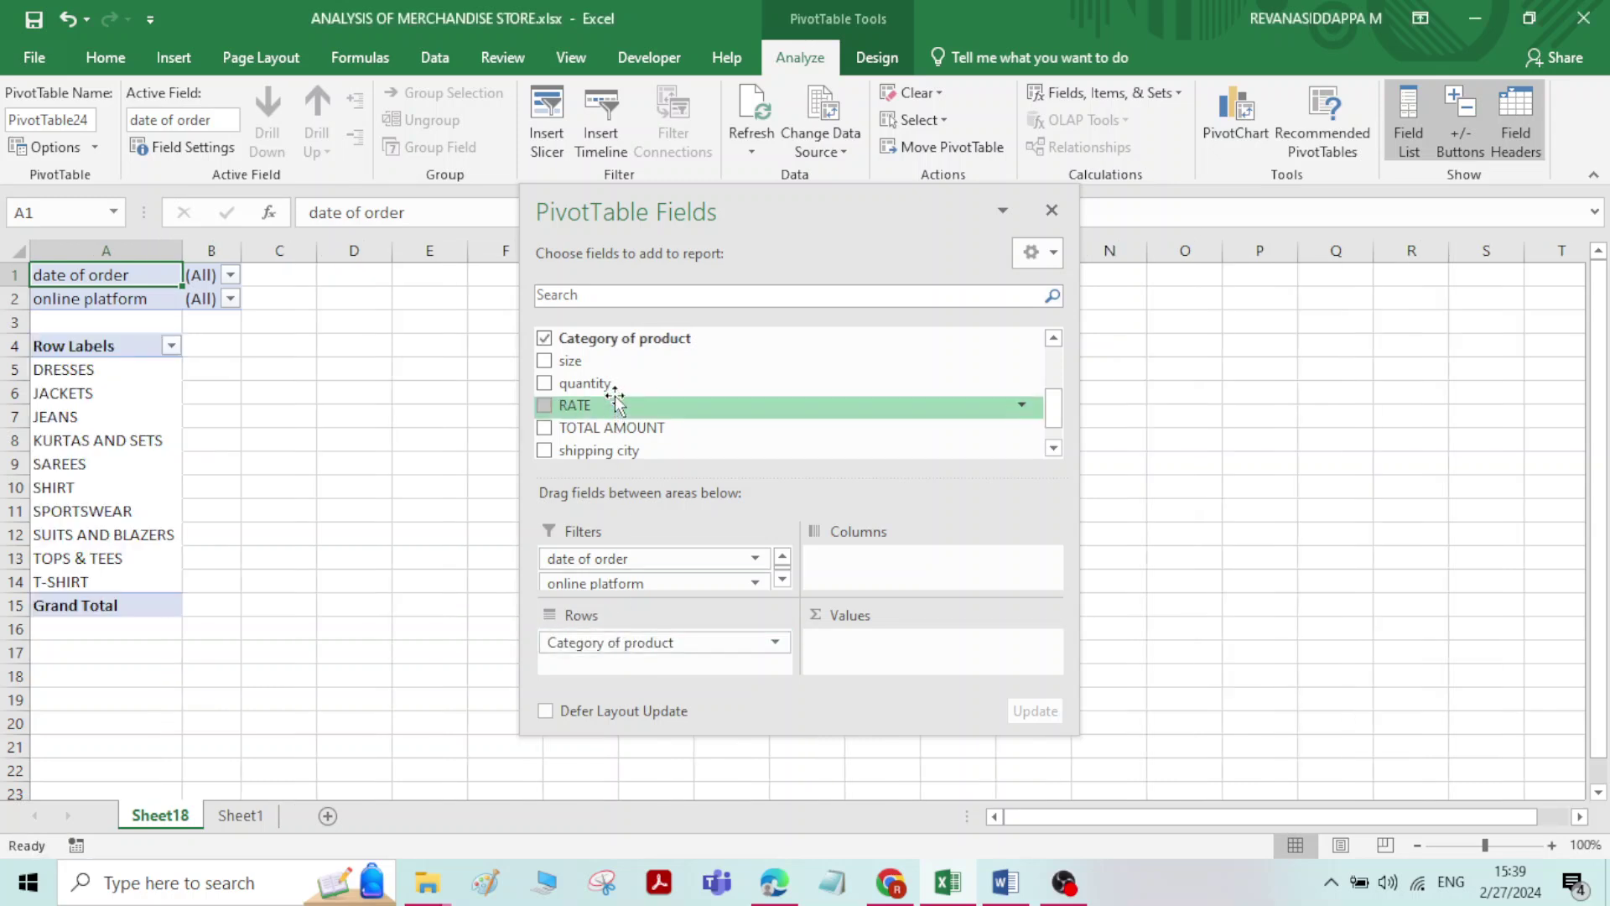
{"action": "left_click_drag", "start_coordinate": [612, 360], "coordinate": [645, 670]}
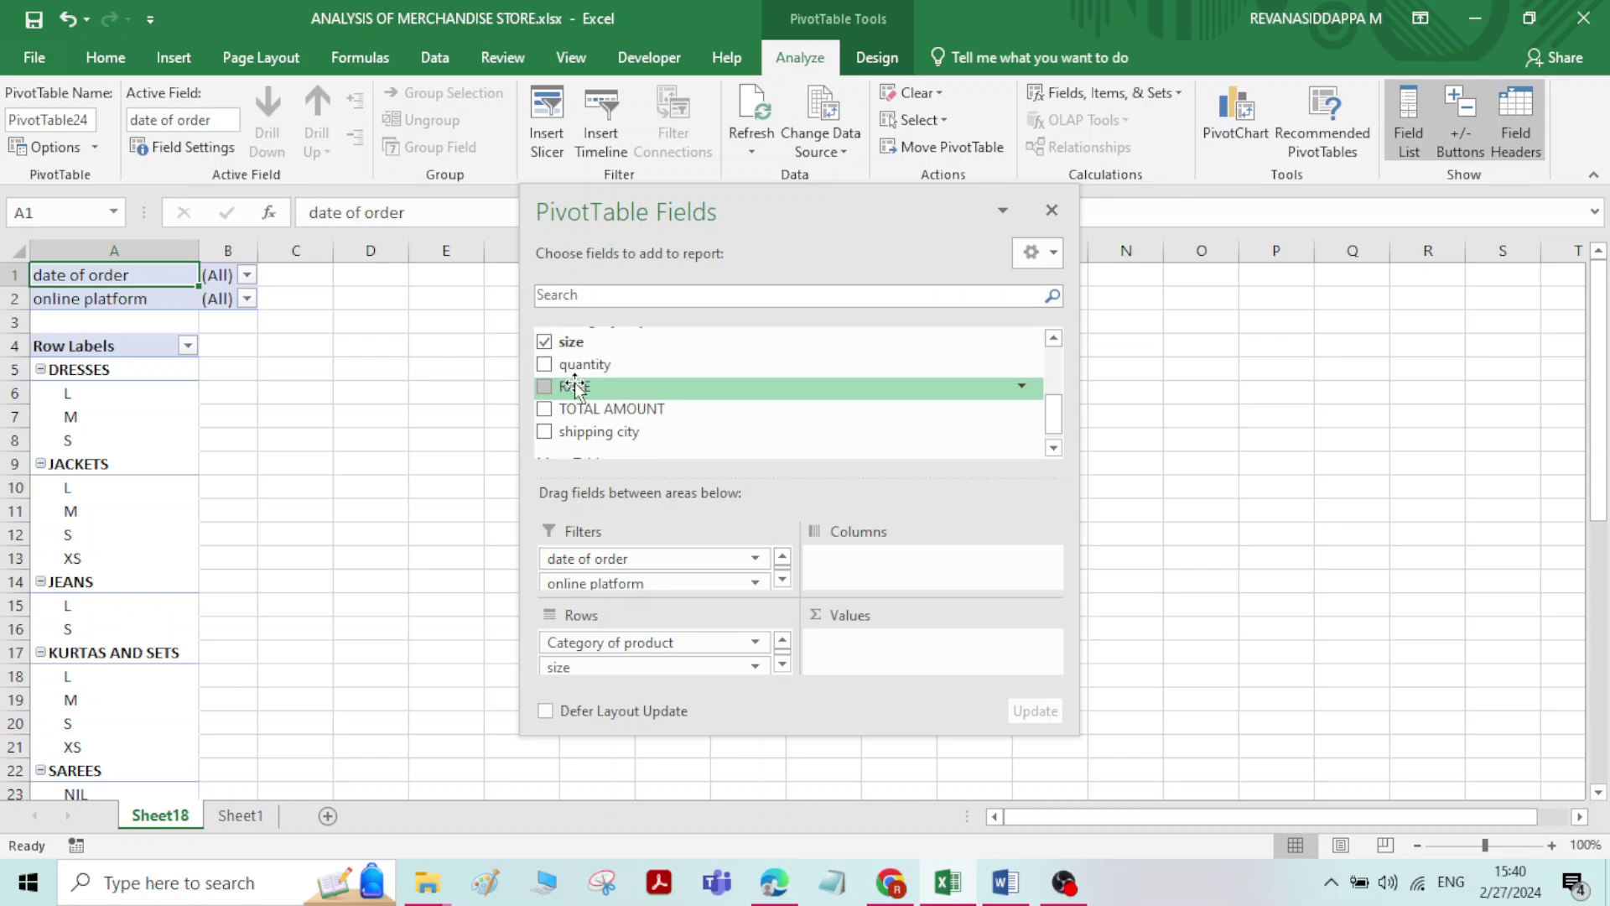
Add TOTAL AMOUNT and quantity as summed PivotTable values, placing Sum of quantity before Sum of TOTAL AMOUNT
{"action": "left_click_drag", "start_coordinate": [577, 413], "coordinate": [880, 657]}
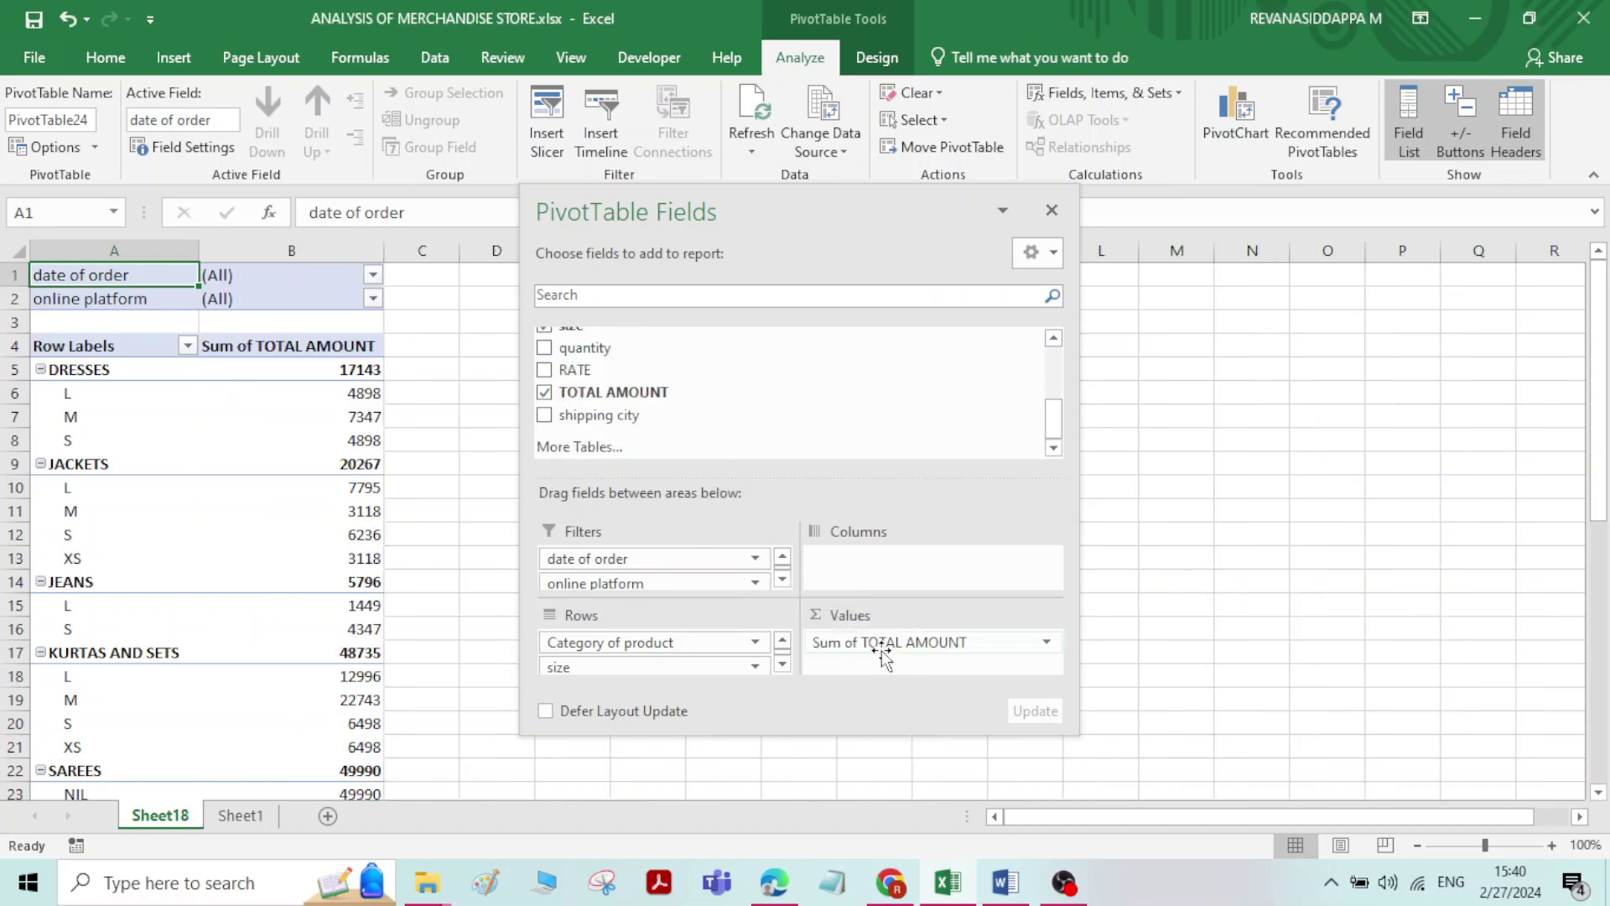
{"action": "scroll", "coordinate": [606, 401], "scroll_direction": "up", "scroll_amount": 1}
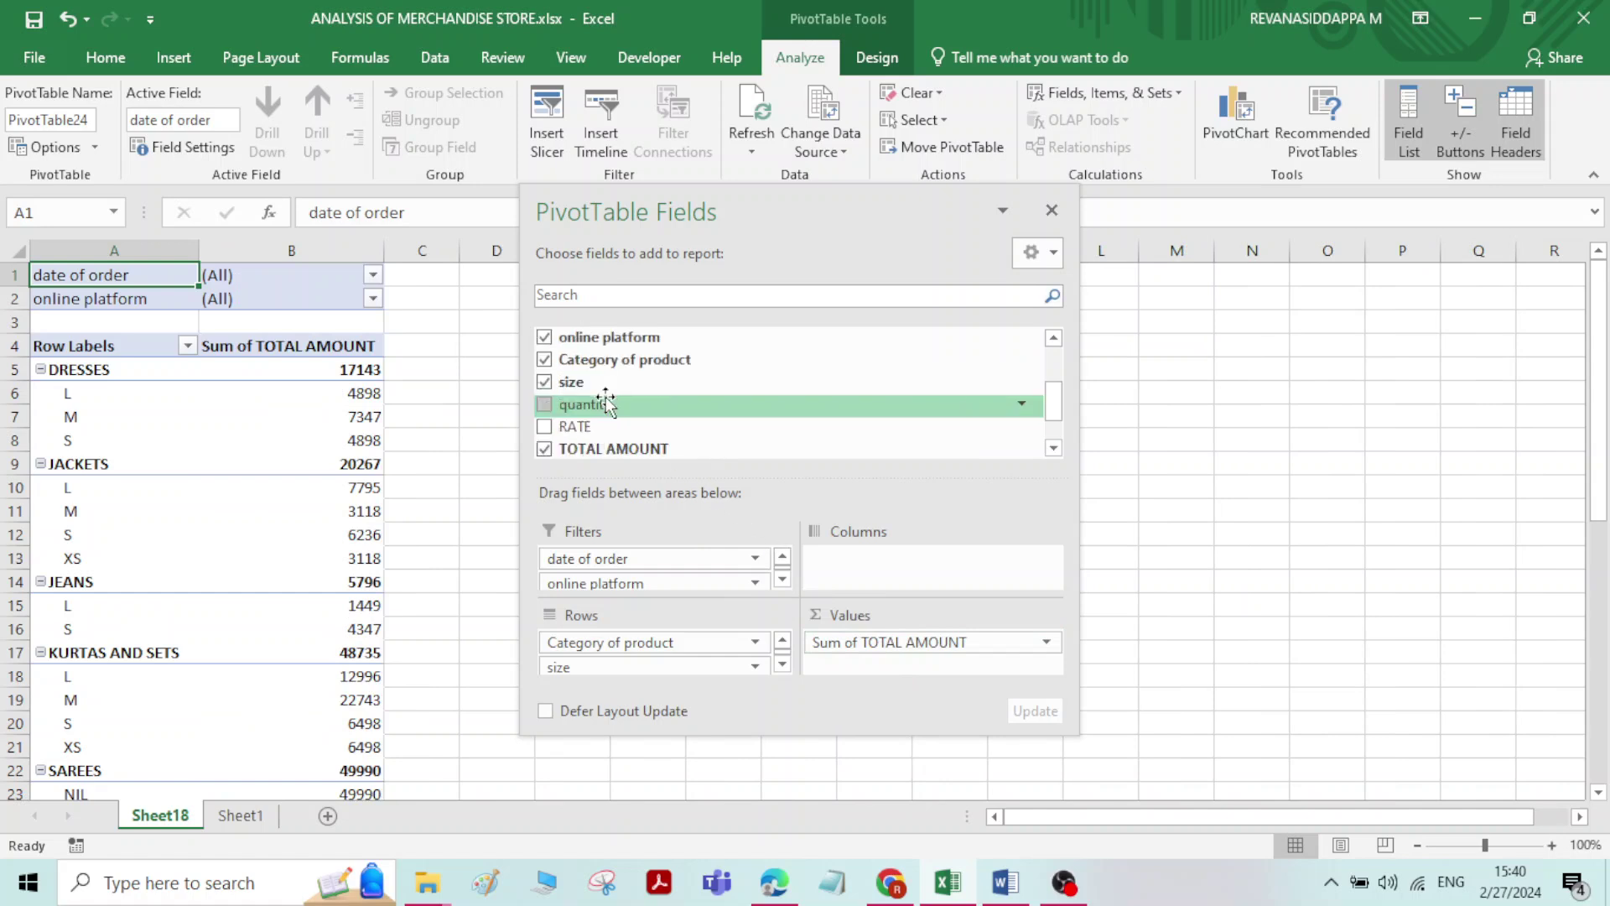
{"action": "left_click_drag", "start_coordinate": [601, 404], "coordinate": [871, 665]}
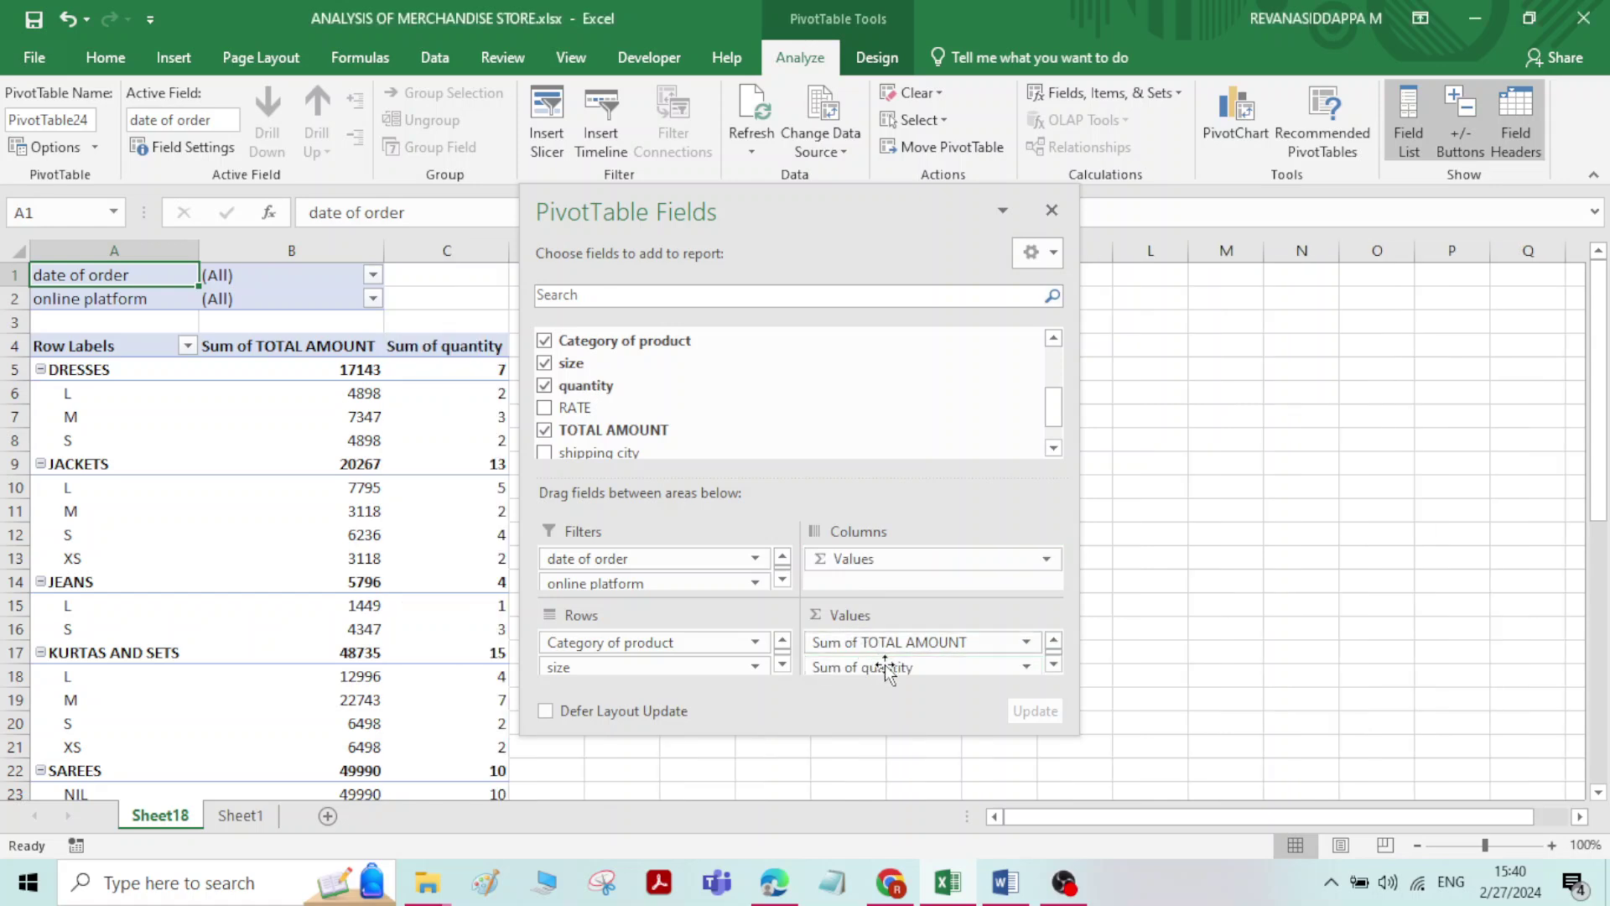
{"action": "left_click_drag", "start_coordinate": [884, 664], "coordinate": [880, 641]}
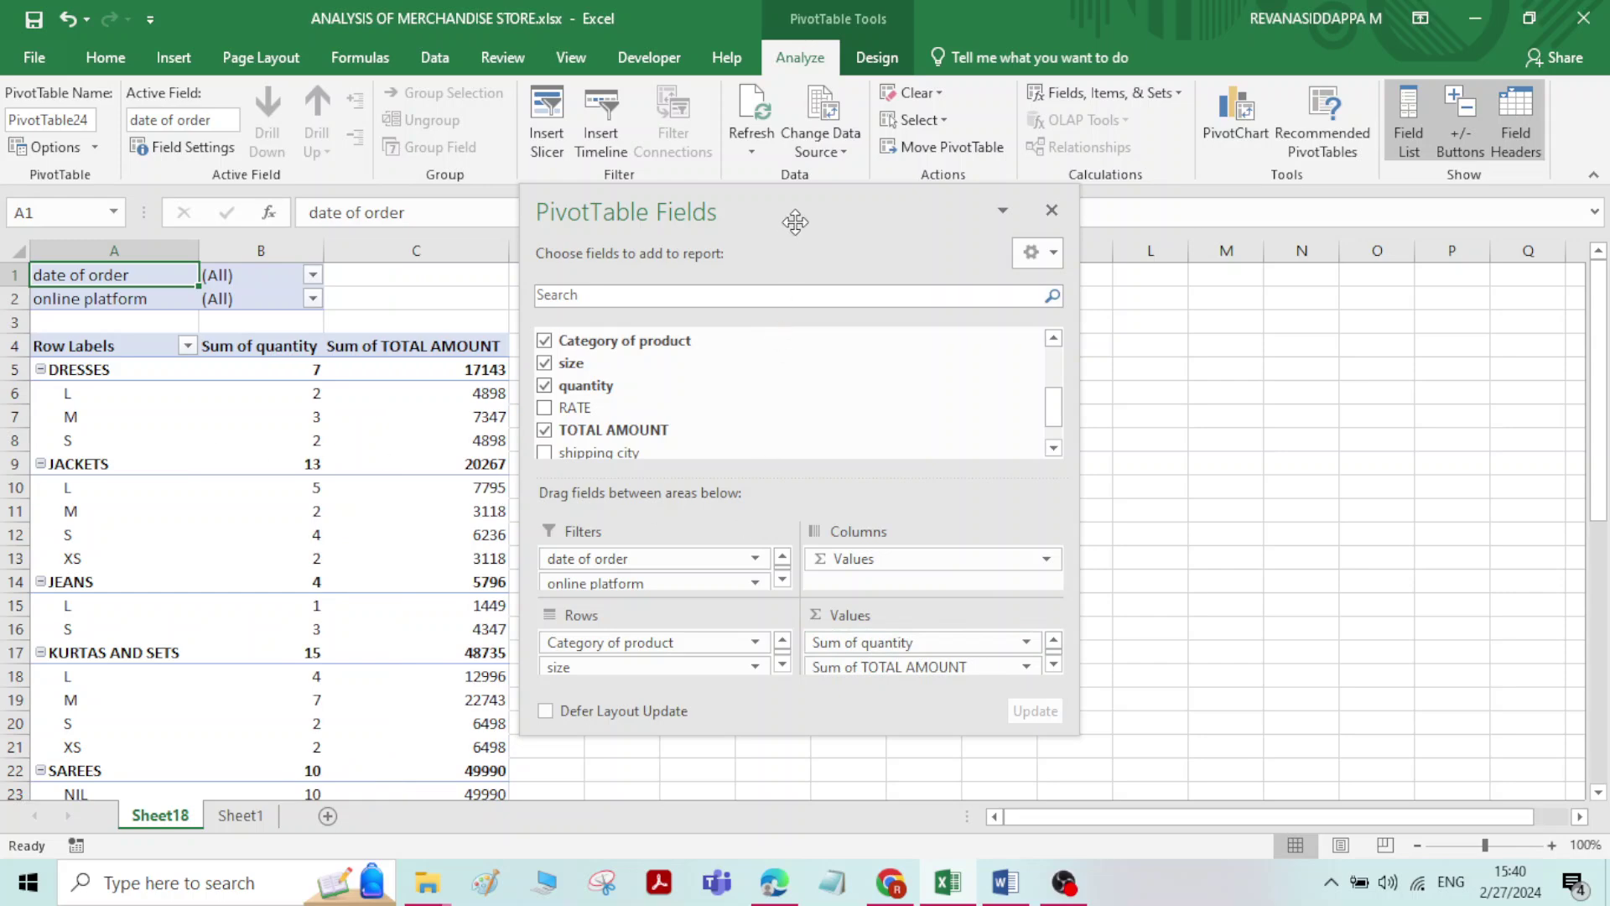
Move the field list clear of the report and review the quantity and amount sums by category and size
{"action": "left_click_drag", "start_coordinate": [795, 221], "coordinate": [946, 233]}
{"action": "scroll", "coordinate": [220, 475], "scroll_direction": "down", "scroll_amount": 5}
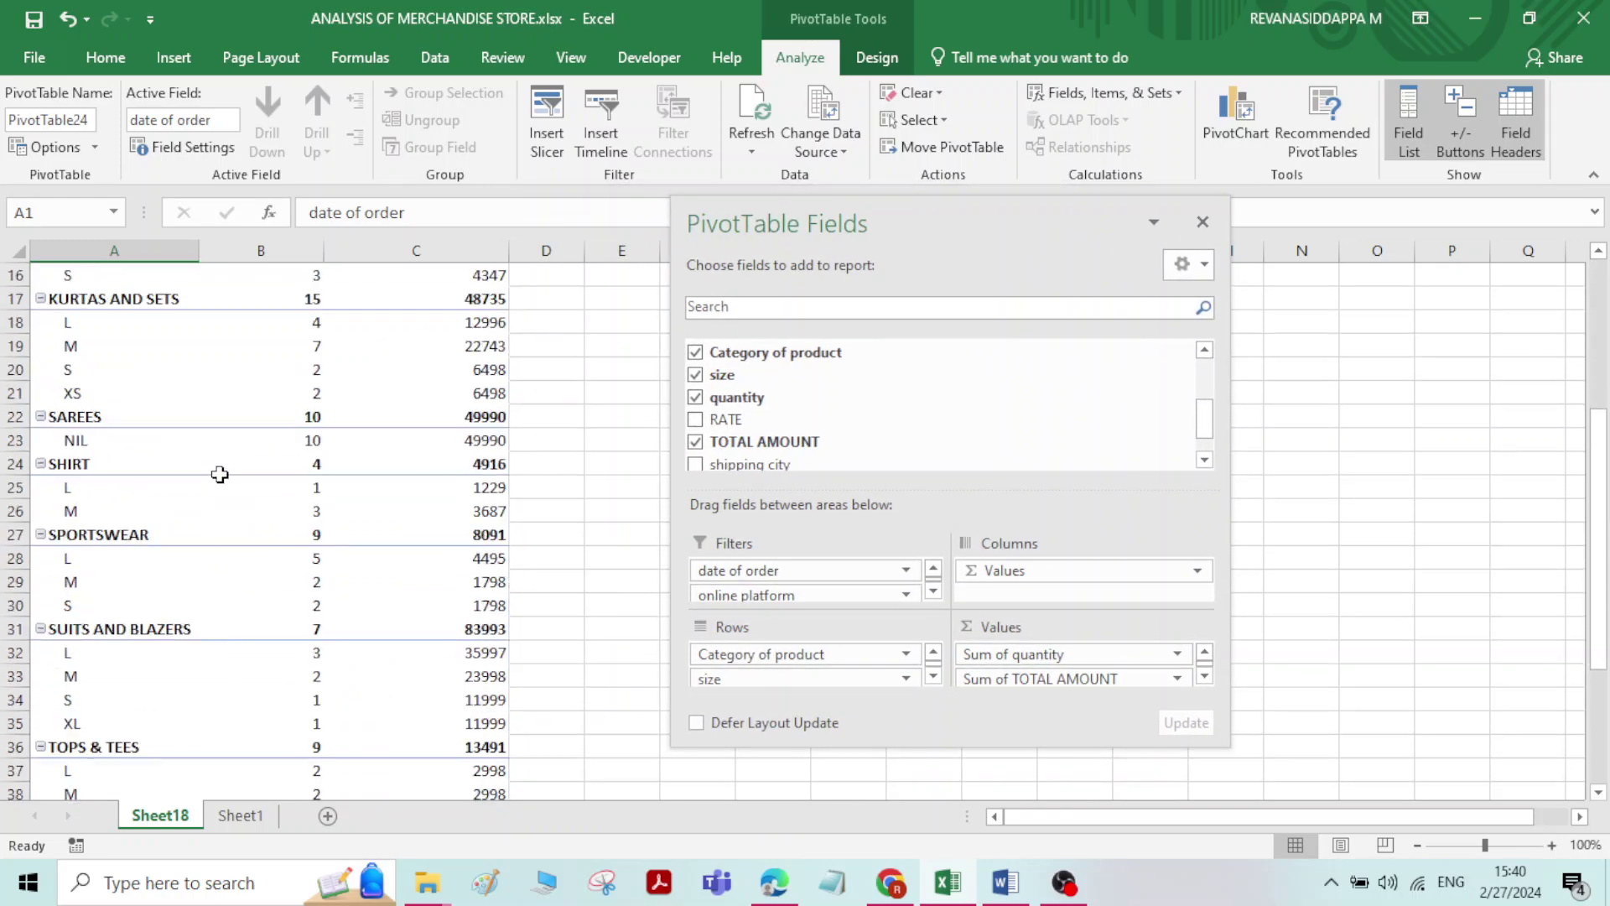
{"action": "scroll", "coordinate": [220, 475], "scroll_direction": "down", "scroll_amount": 5}
{"action": "scroll", "coordinate": [219, 471], "scroll_direction": "up", "scroll_amount": 9}
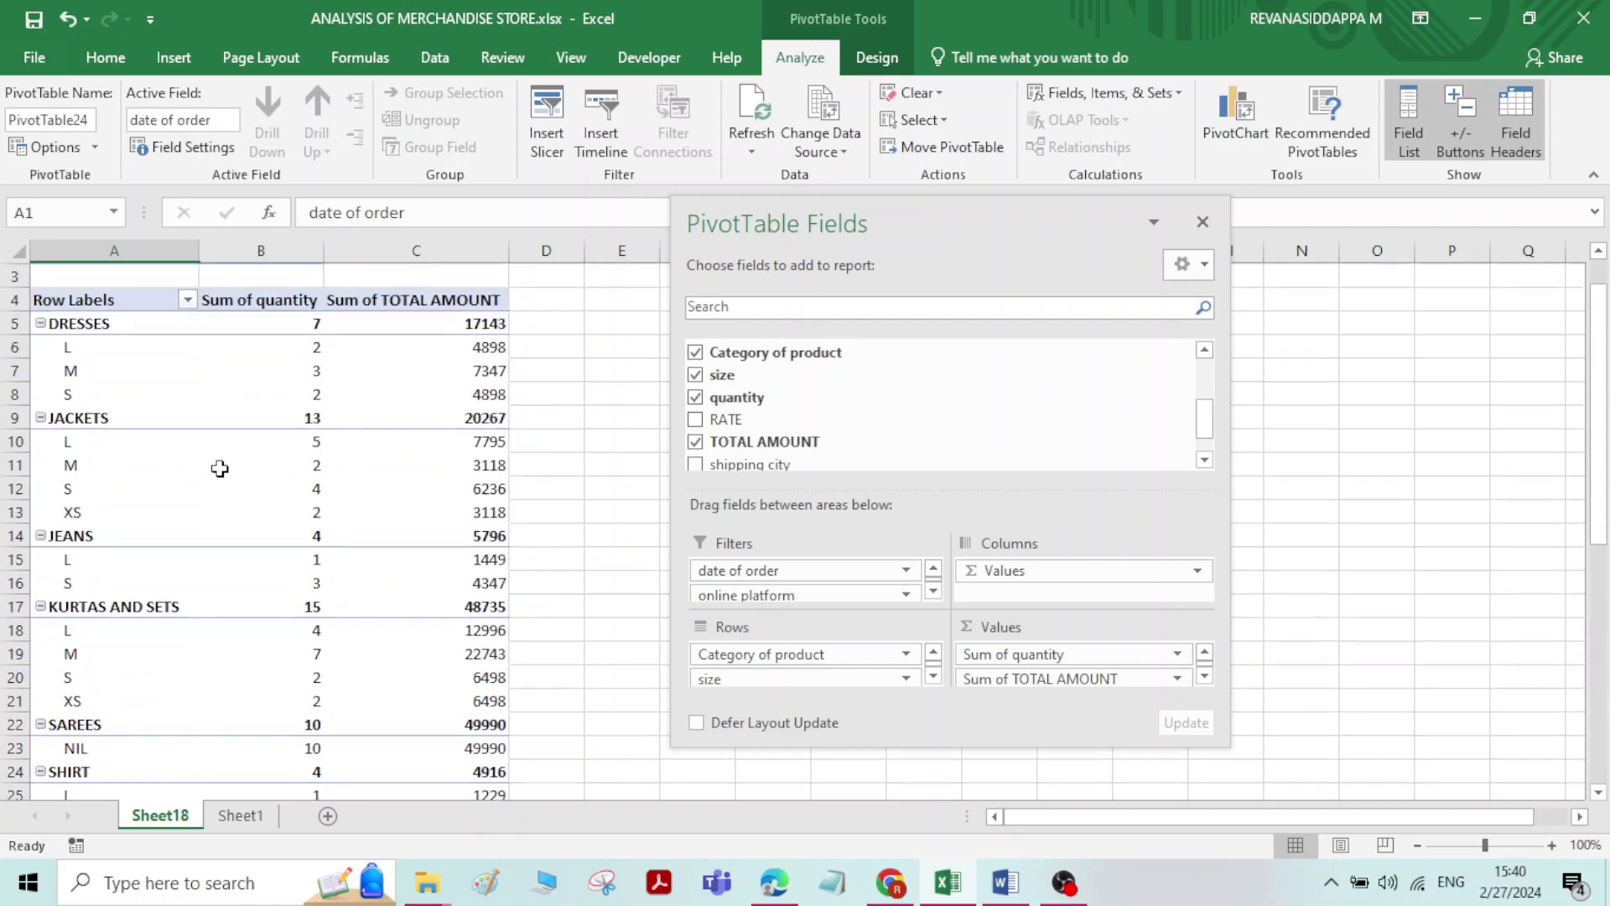
{"action": "scroll", "coordinate": [220, 468], "scroll_direction": "up", "scroll_amount": 1}
{"action": "scroll", "coordinate": [220, 468], "scroll_direction": "down", "scroll_amount": 1}
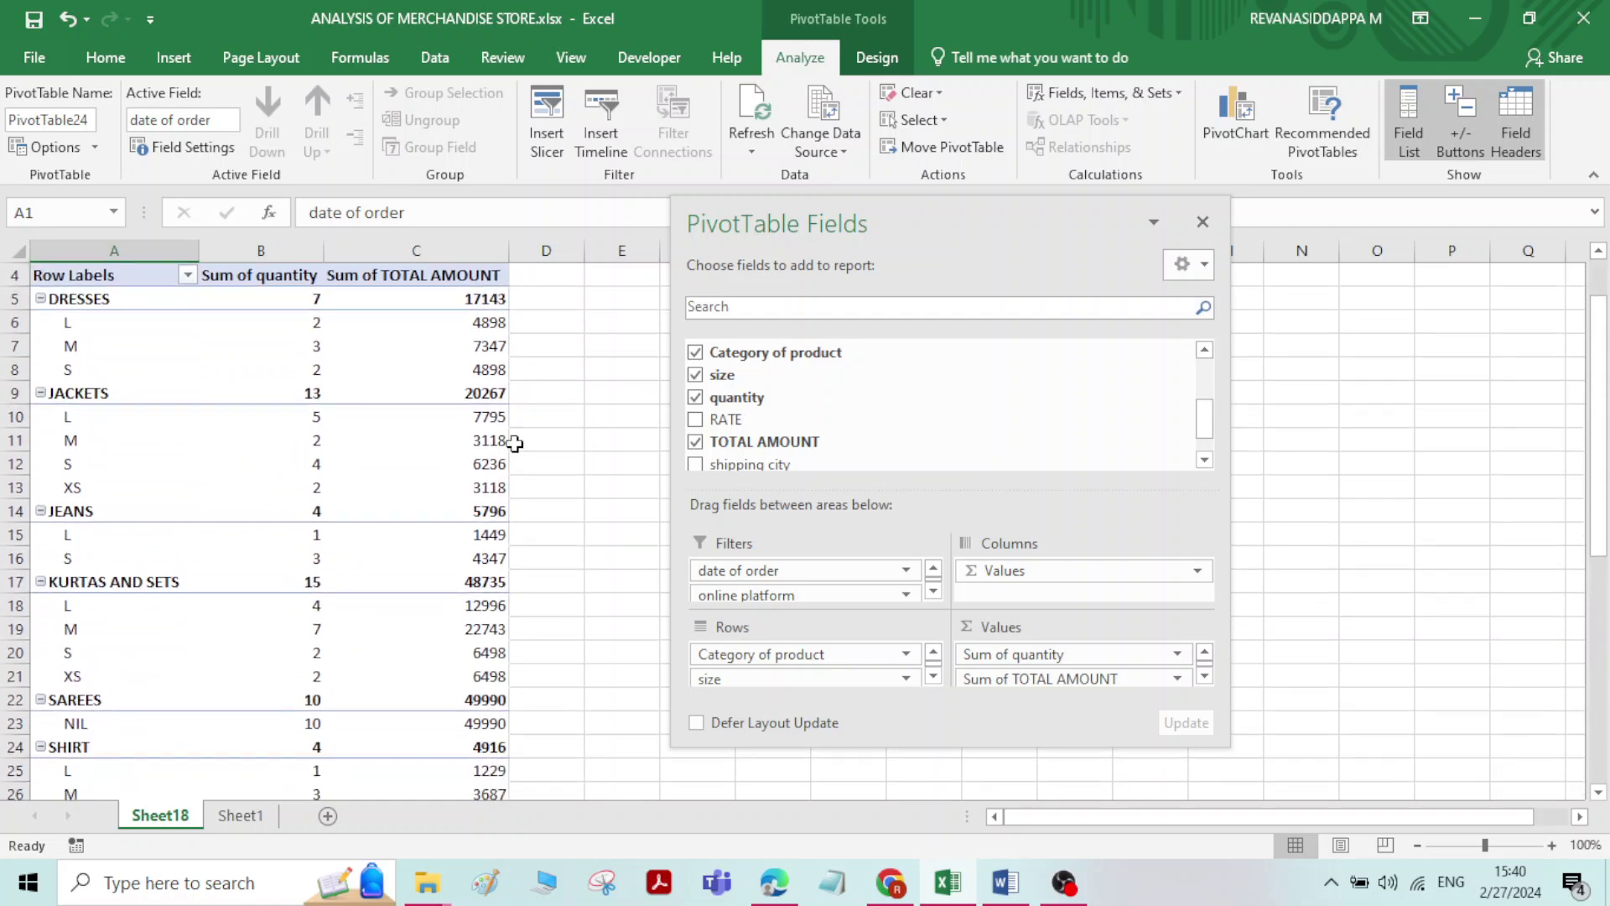
Add shipping city as a row field between Category of product and size
{"action": "scroll", "coordinate": [864, 406], "scroll_direction": "down", "scroll_amount": 1}
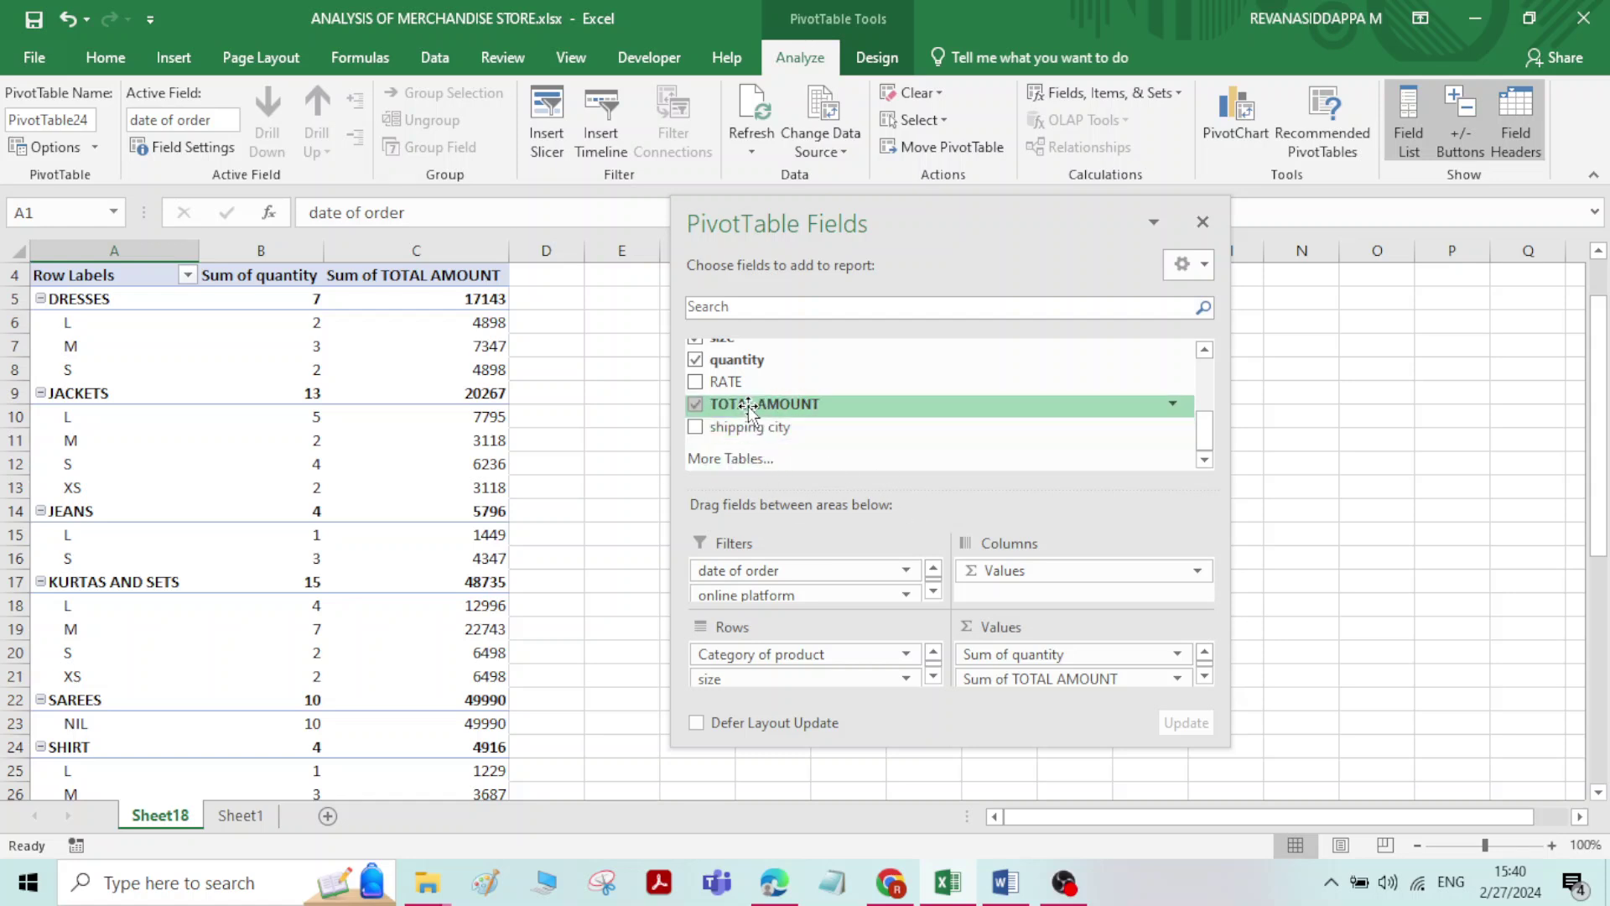
{"action": "scroll", "coordinate": [749, 411], "scroll_direction": "up", "scroll_amount": 2}
{"action": "scroll", "coordinate": [748, 410], "scroll_direction": "down", "scroll_amount": 1}
{"action": "scroll", "coordinate": [747, 413], "scroll_direction": "up", "scroll_amount": 2}
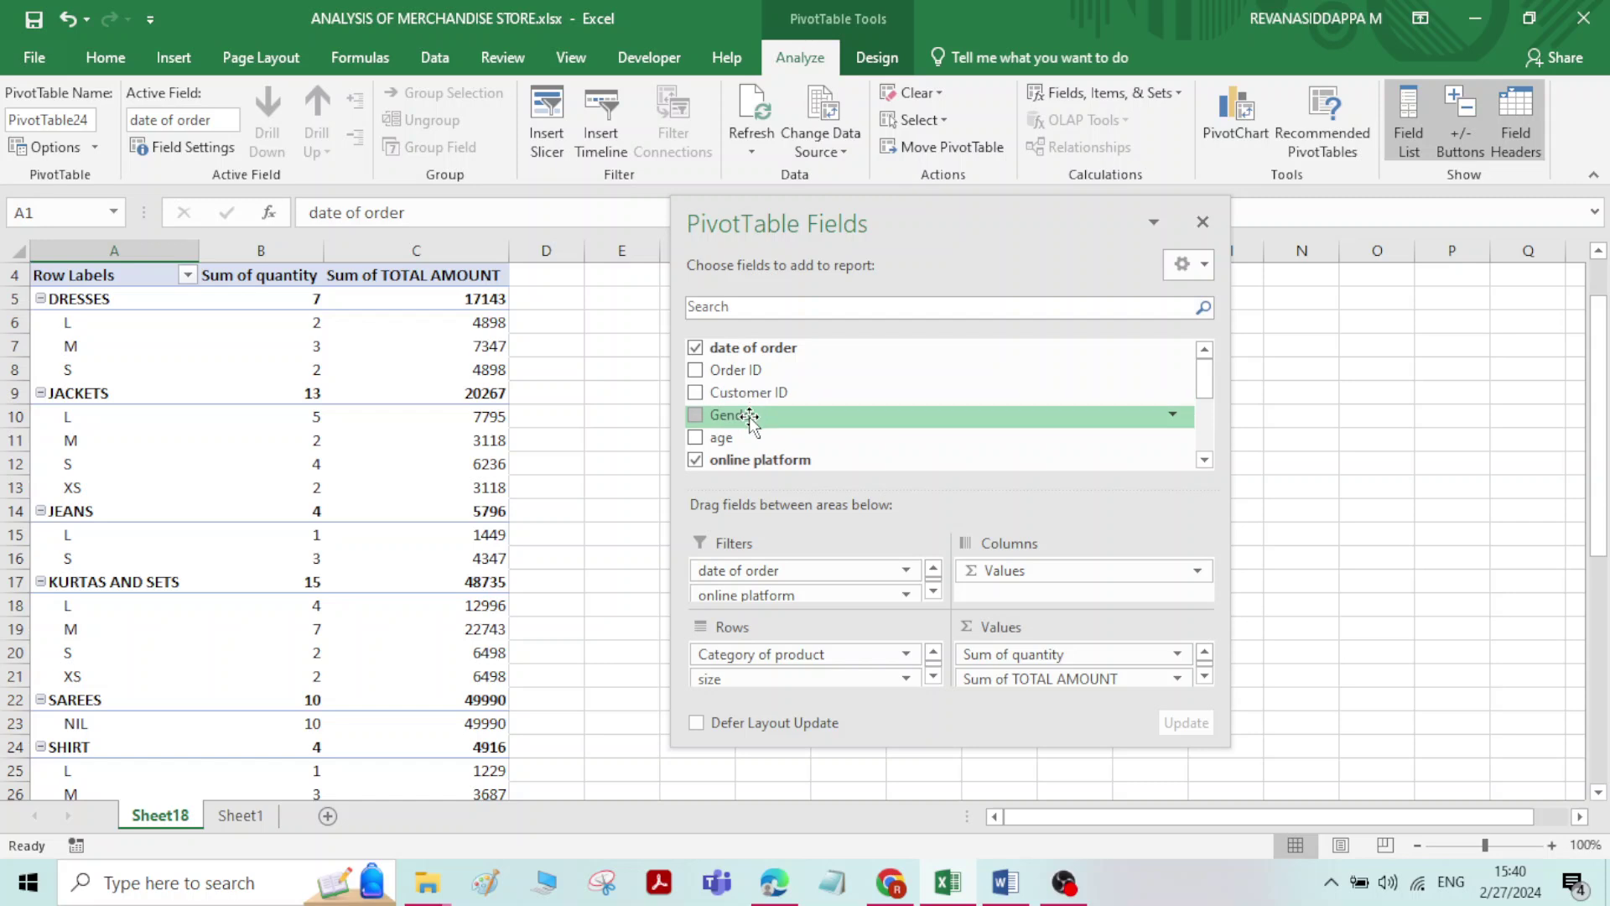
{"action": "scroll", "coordinate": [749, 417], "scroll_direction": "down", "scroll_amount": 3}
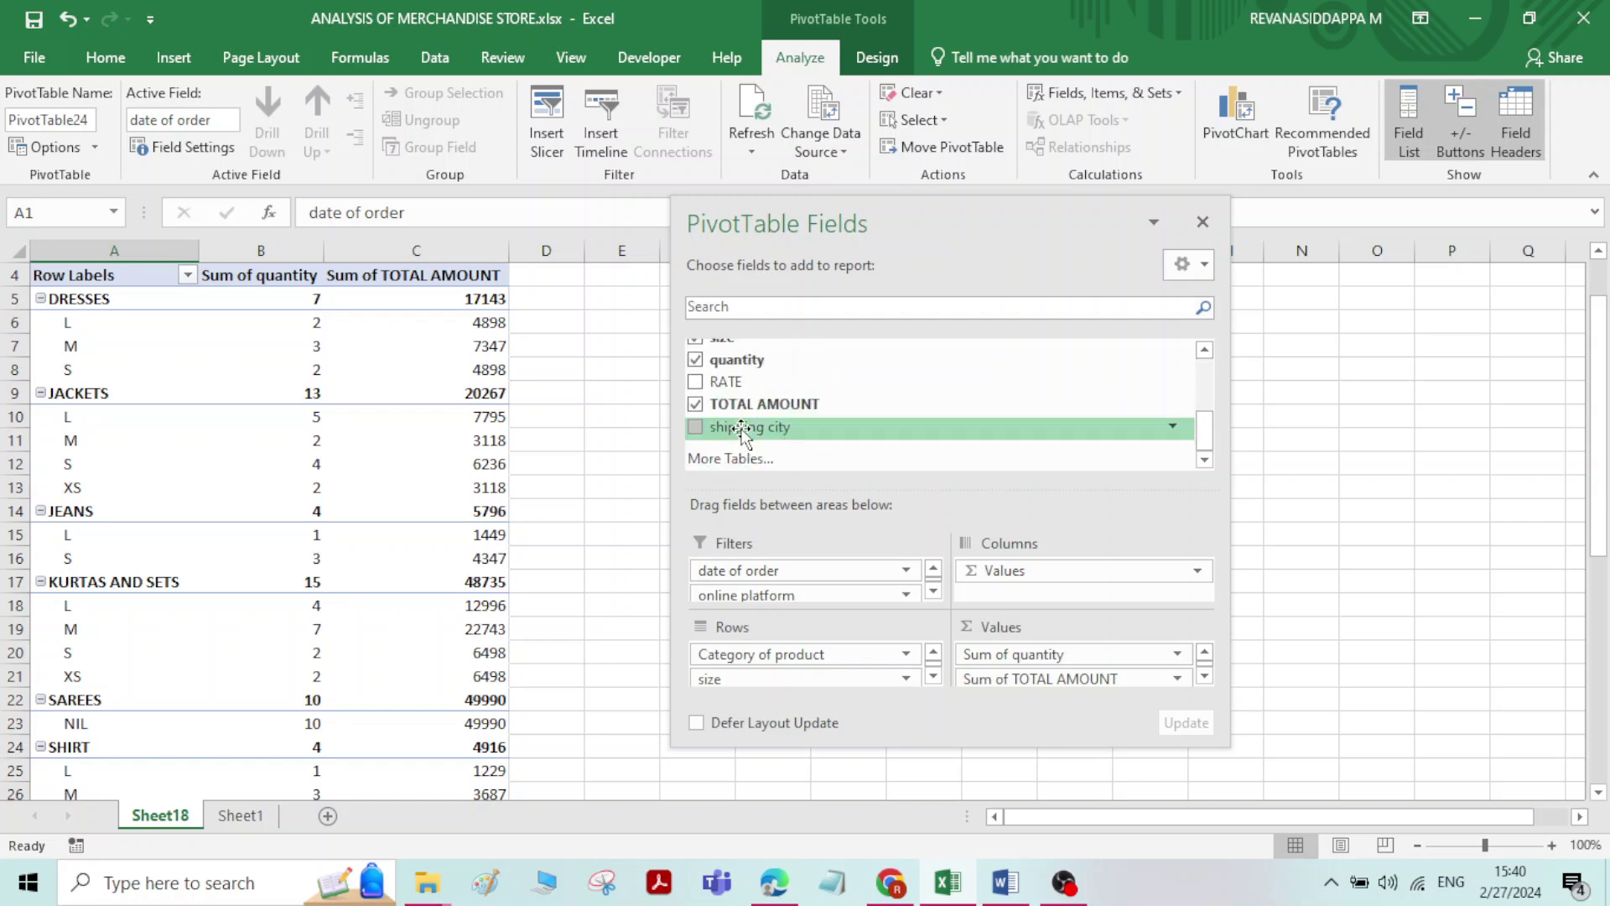
{"action": "left_click_drag", "start_coordinate": [735, 426], "coordinate": [822, 675]}
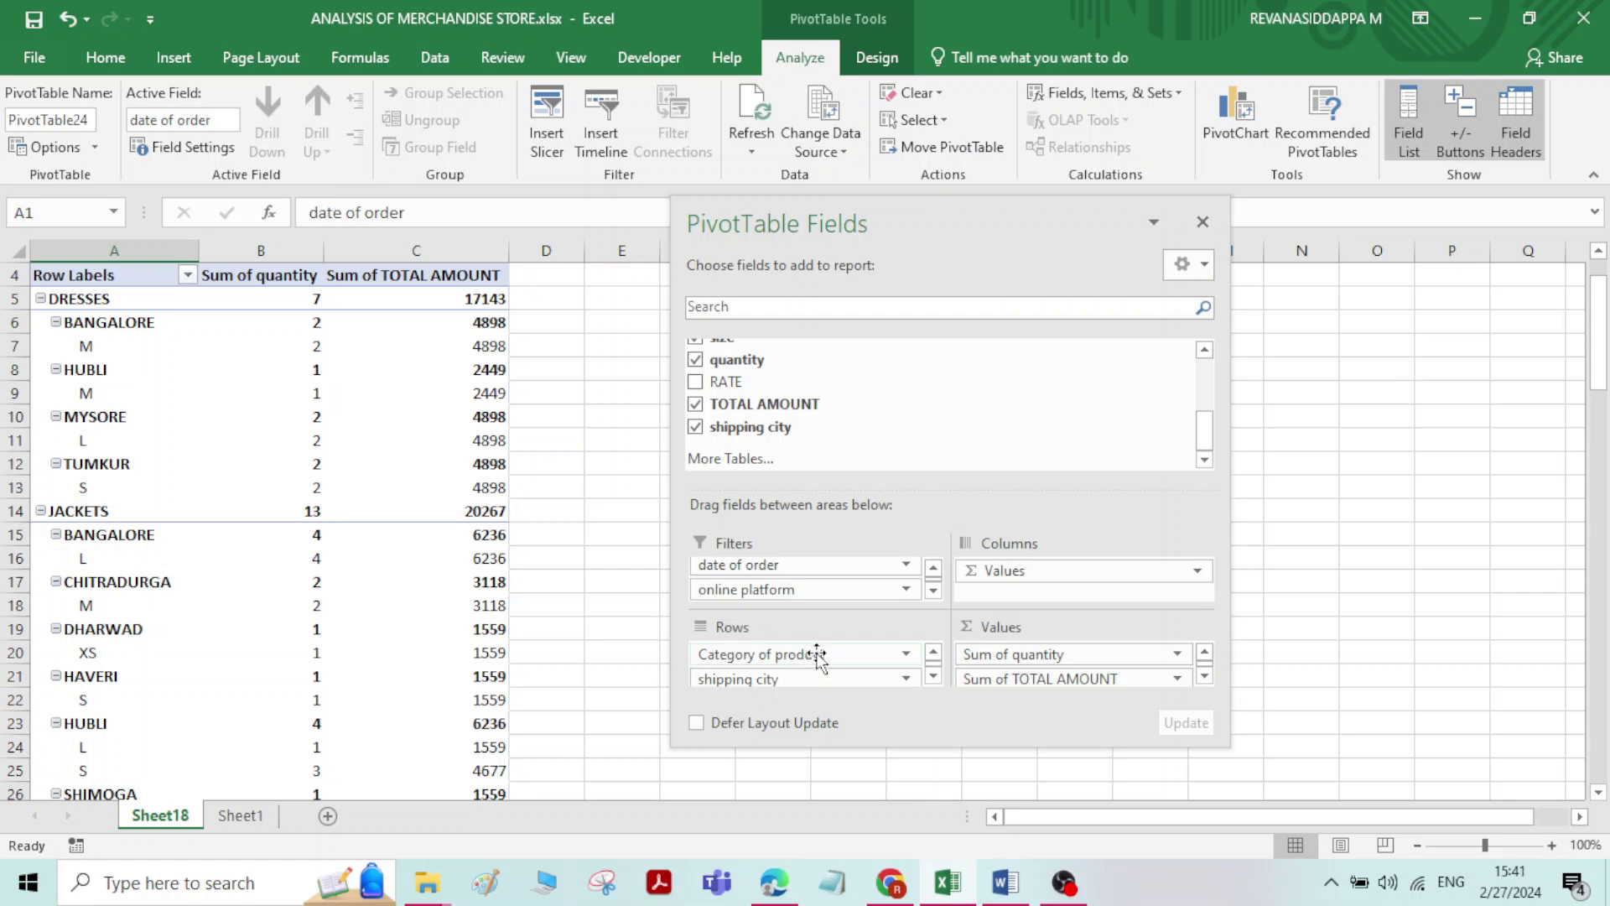
Remove shipping city from the PivotTable's row fields
{"action": "scroll", "coordinate": [805, 650], "scroll_direction": "down", "scroll_amount": 1}
{"action": "mouse_move", "coordinate": [795, 658]}
{"action": "left_mouse_down"}
{"action": "mouse_move", "coordinate": [801, 690]}
{"action": "mouse_move", "coordinate": [809, 676]}
{"action": "mouse_move", "coordinate": [766, 640]}
{"action": "mouse_move", "coordinate": [809, 676]}
{"action": "mouse_move", "coordinate": [780, 681]}
{"action": "left_mouse_up"}
{"action": "left_click", "coordinate": [788, 678]}
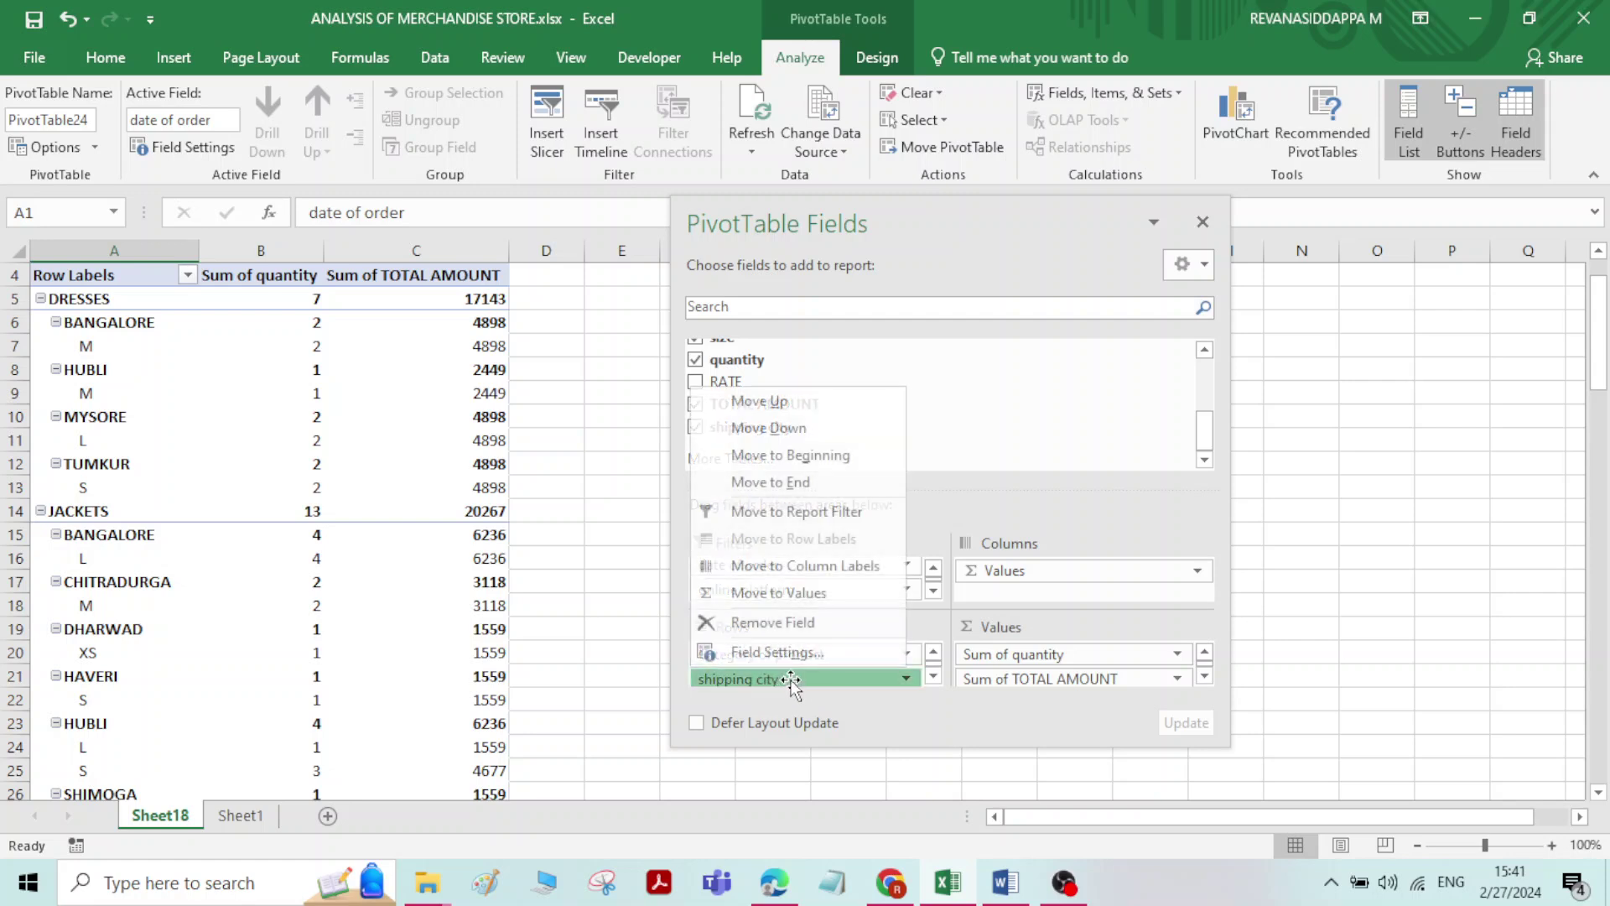
{"action": "left_click", "coordinate": [791, 679]}
{"action": "left_click", "coordinate": [791, 679]}
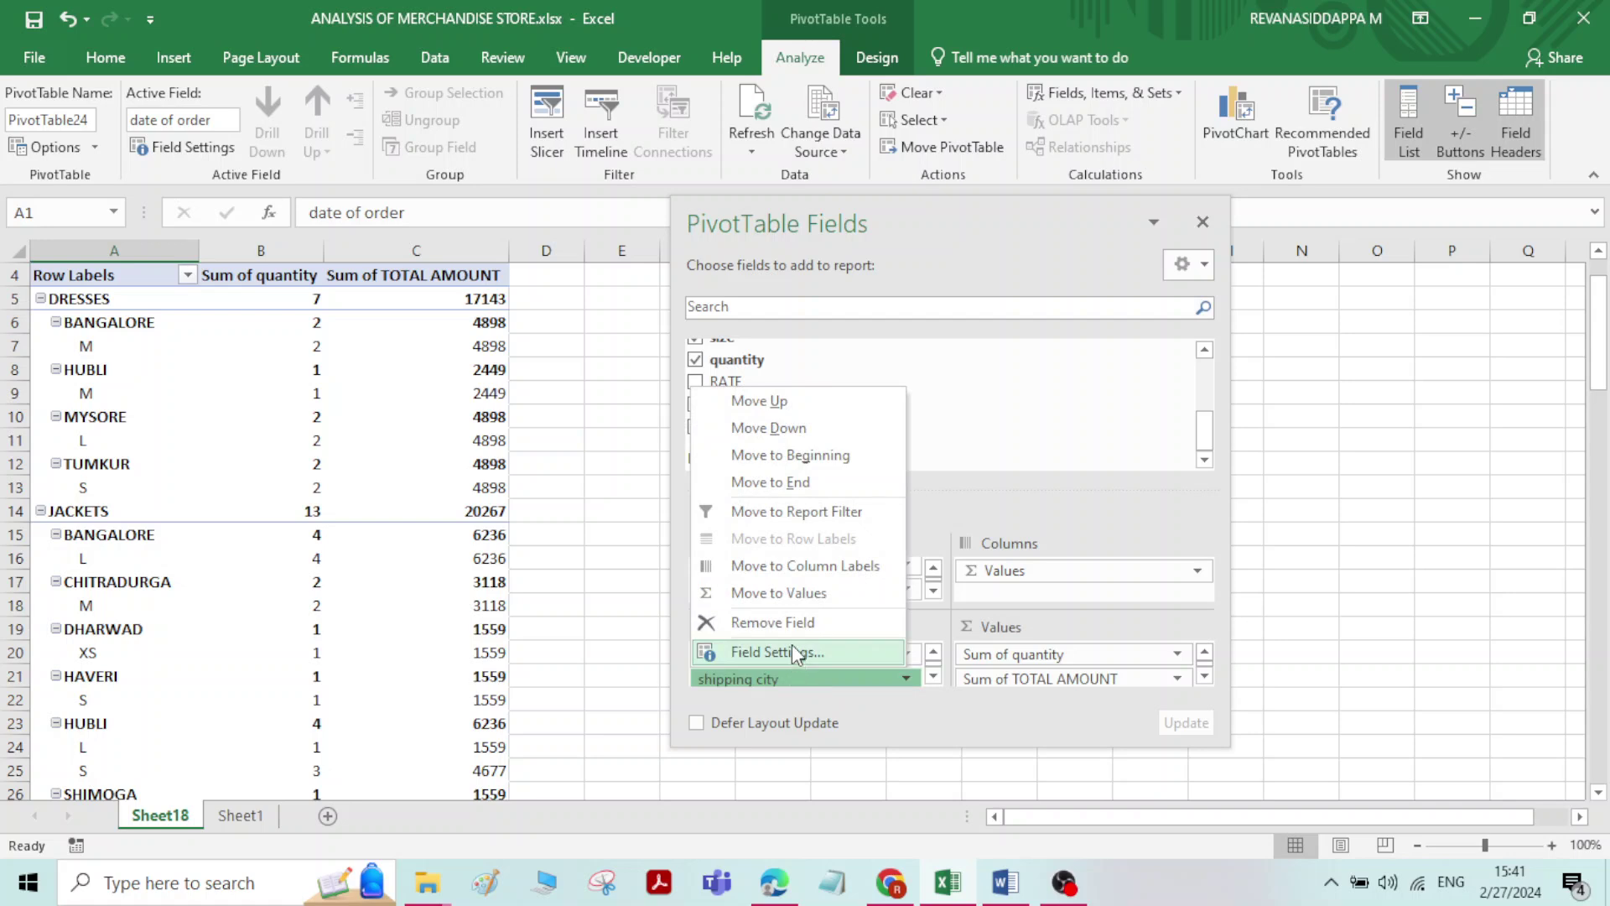
{"action": "left_click", "coordinate": [792, 624]}
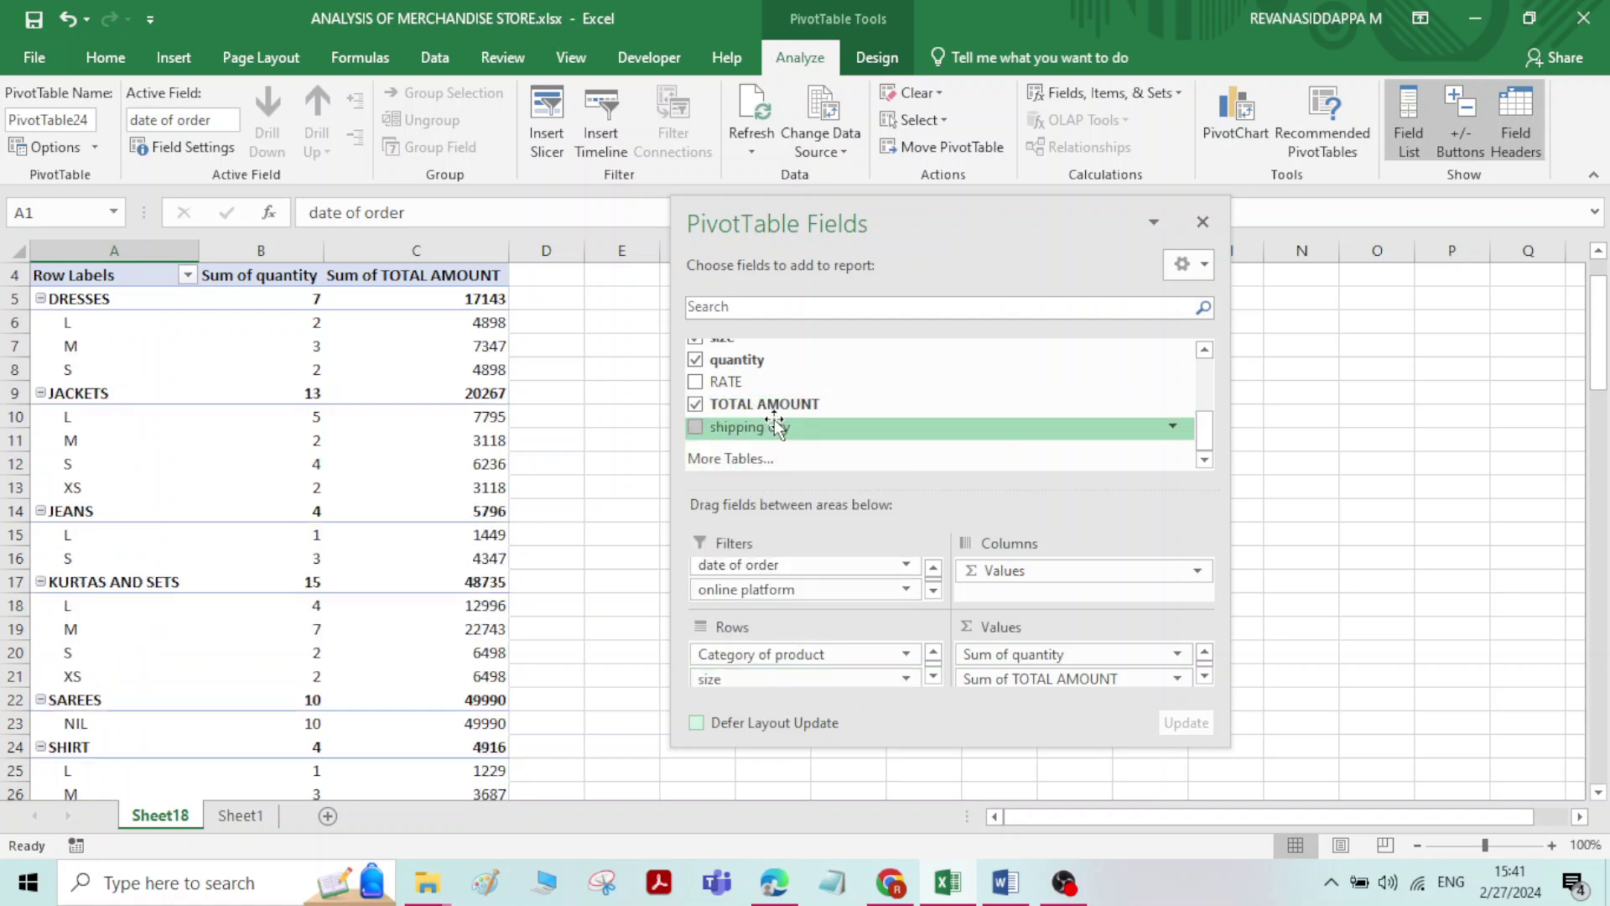
Add shipping city as a report filter between date of order and online platform
{"action": "scroll", "coordinate": [776, 420], "scroll_direction": "up", "scroll_amount": 1}
{"action": "scroll", "coordinate": [766, 408], "scroll_direction": "up", "scroll_amount": 1}
{"action": "scroll", "coordinate": [766, 411], "scroll_direction": "down", "scroll_amount": 2}
{"action": "left_click_drag", "start_coordinate": [759, 427], "coordinate": [786, 597]}
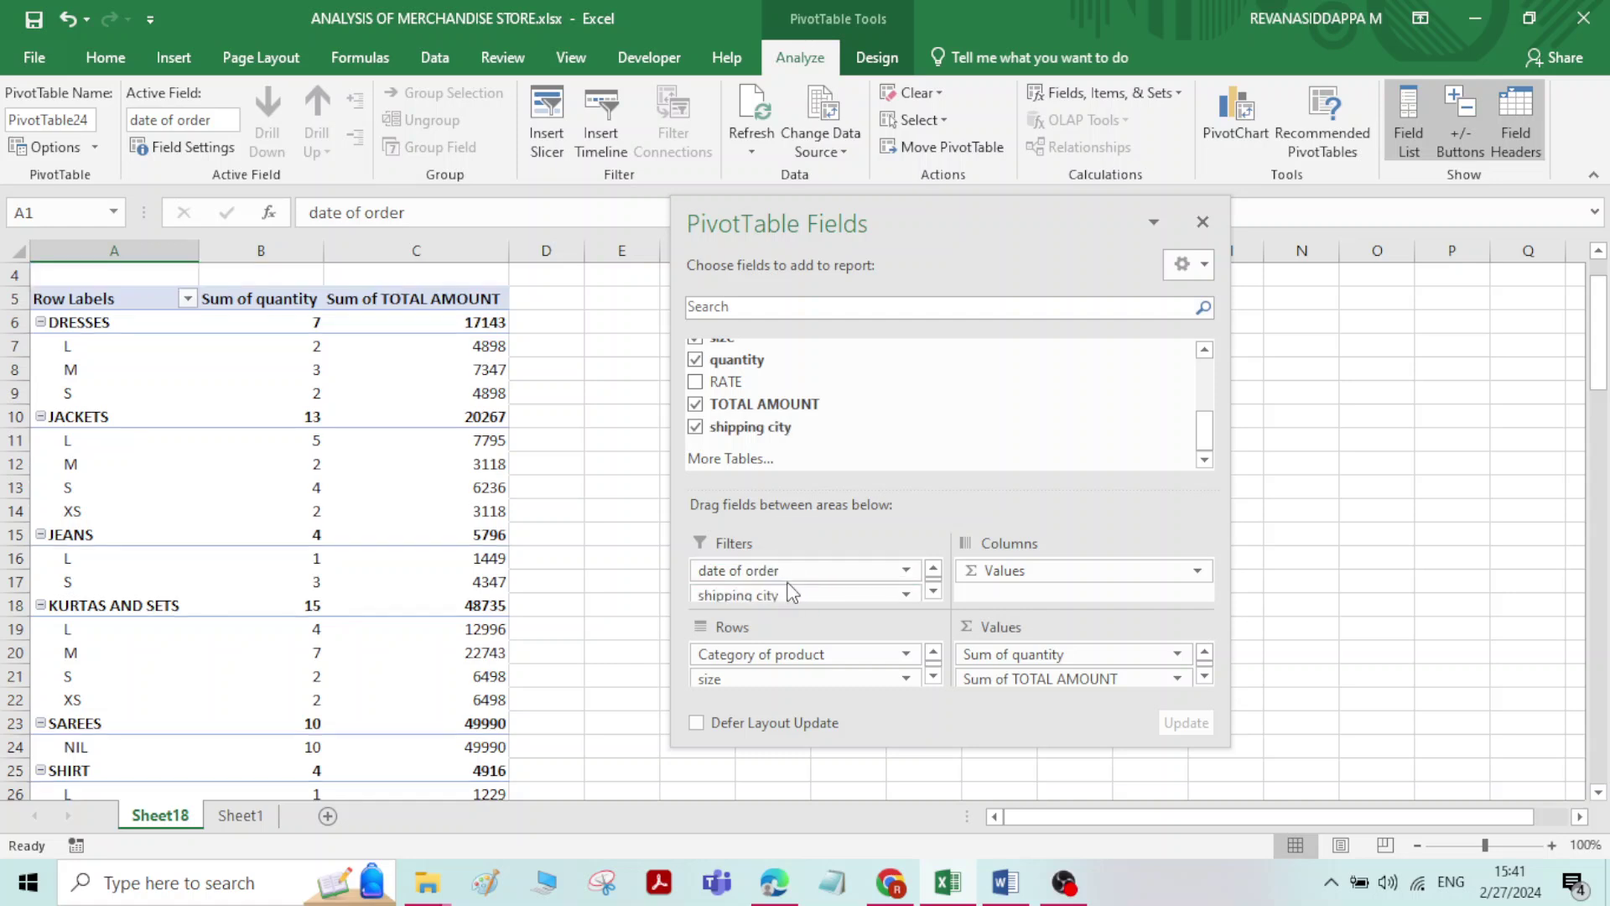
{"action": "scroll", "coordinate": [788, 592], "scroll_direction": "up", "scroll_amount": 1}
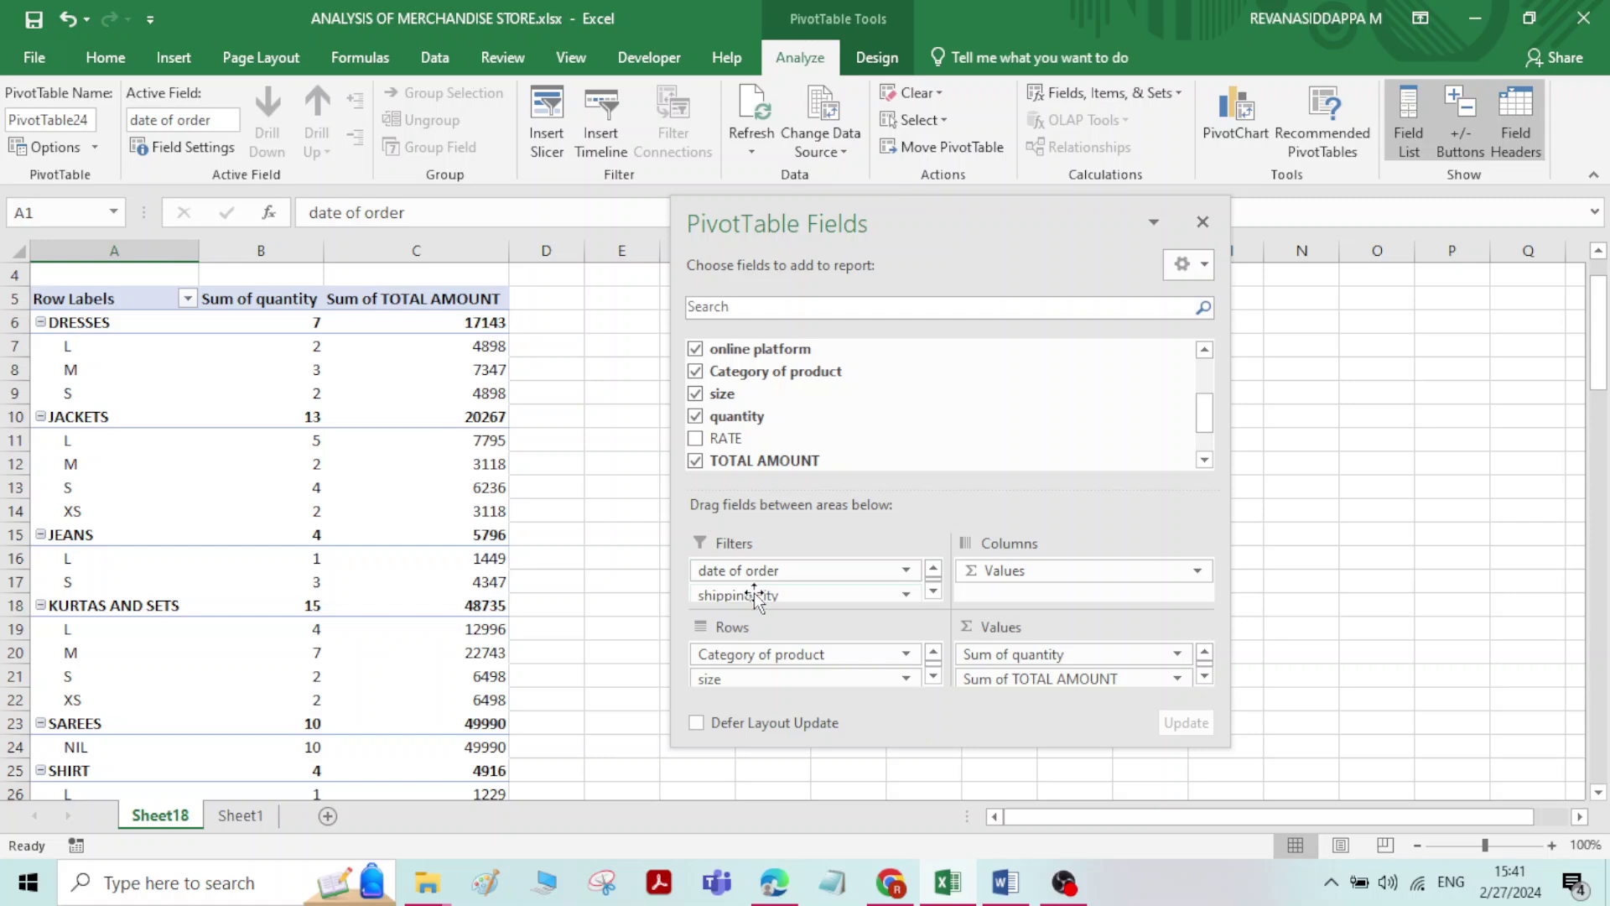
{"action": "left_click_drag", "start_coordinate": [867, 597], "coordinate": [797, 579]}
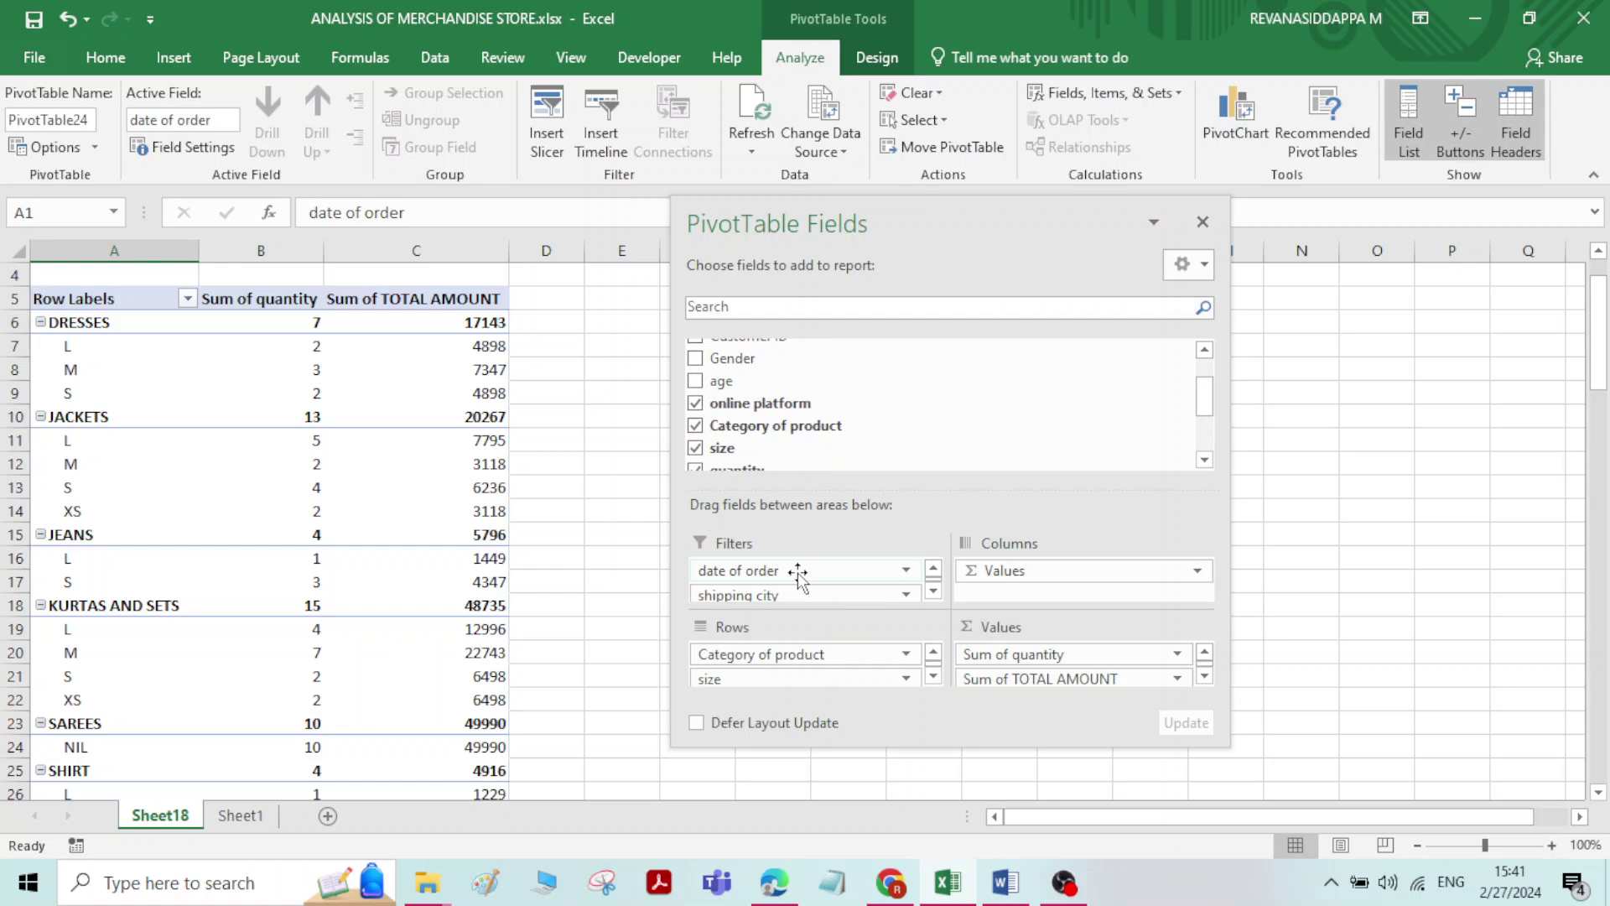
{"action": "left_click", "coordinate": [797, 571]}
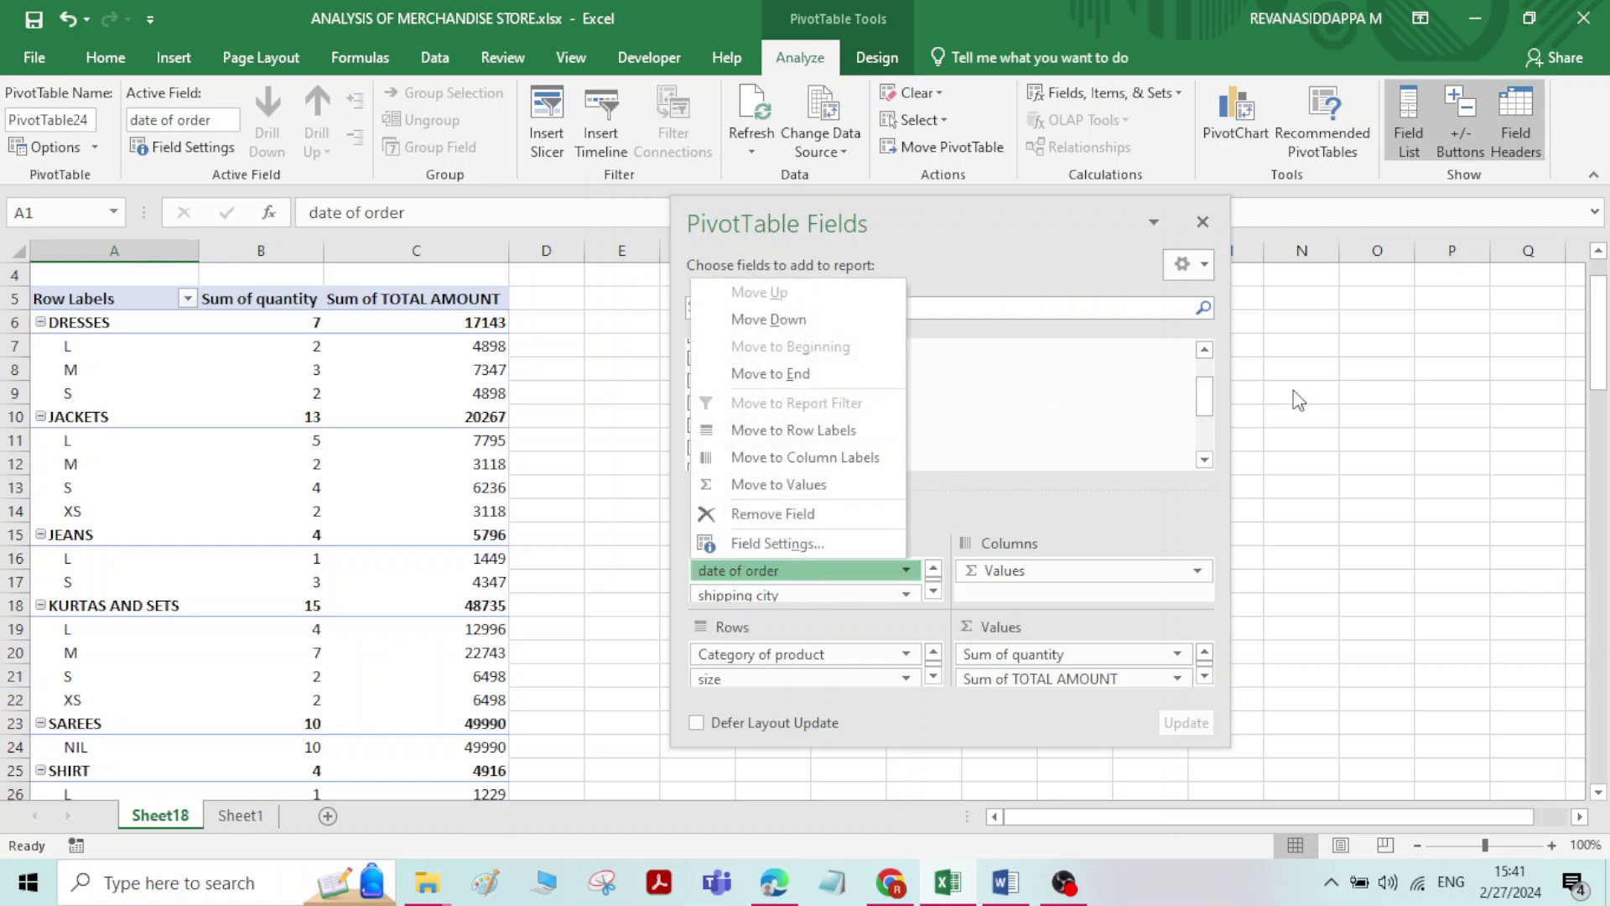
{"action": "left_click", "coordinate": [1325, 393]}
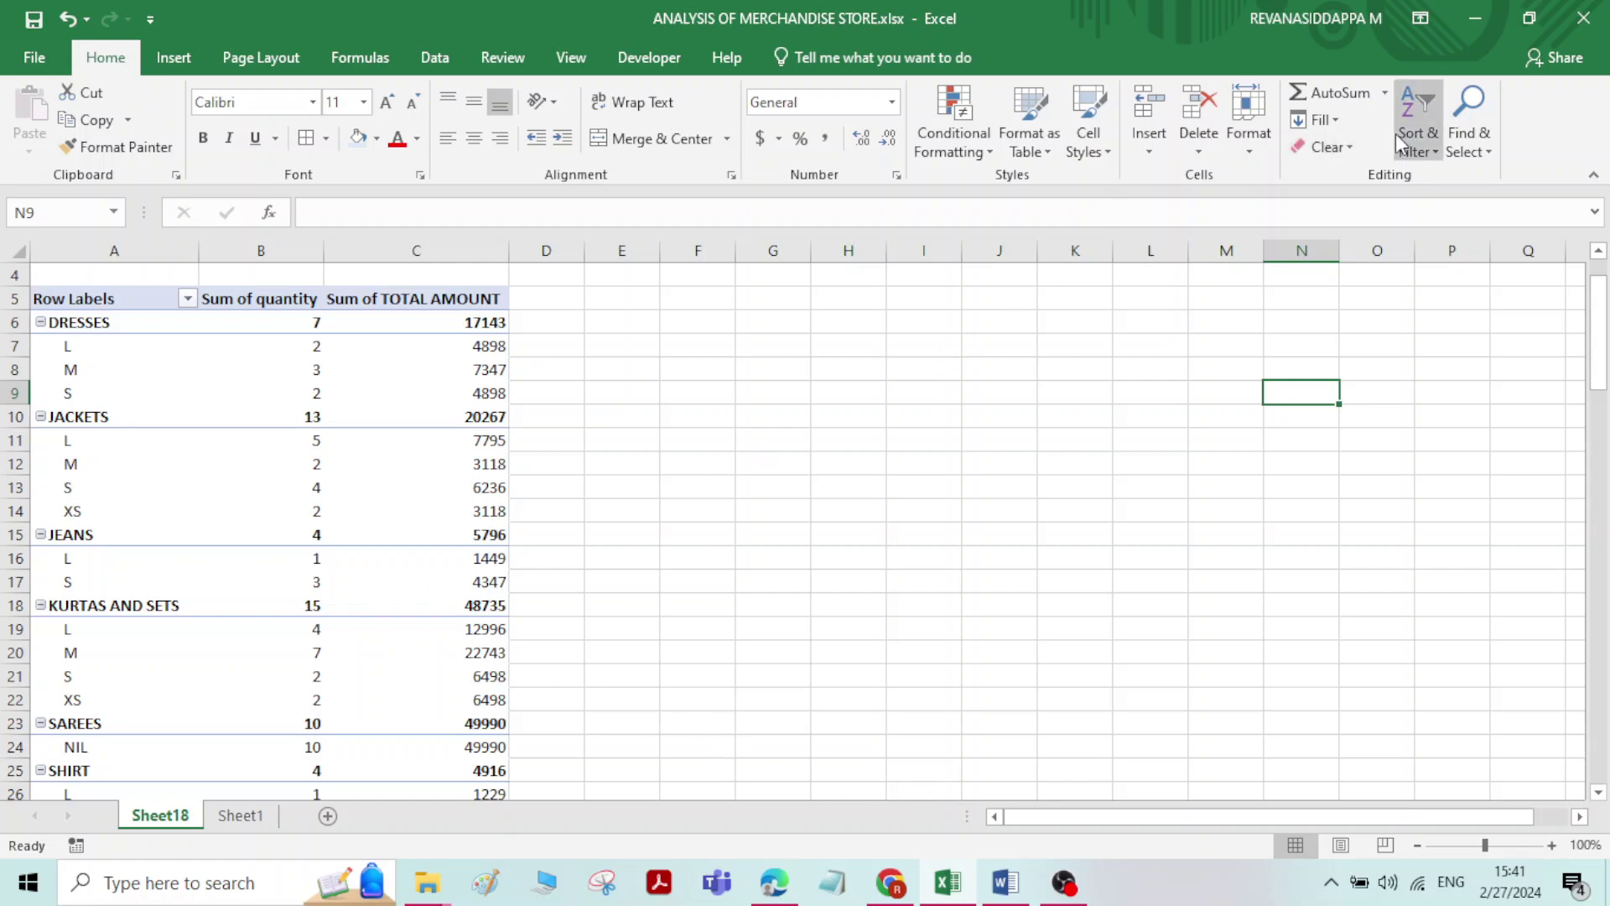
{"action": "left_click", "coordinate": [306, 394]}
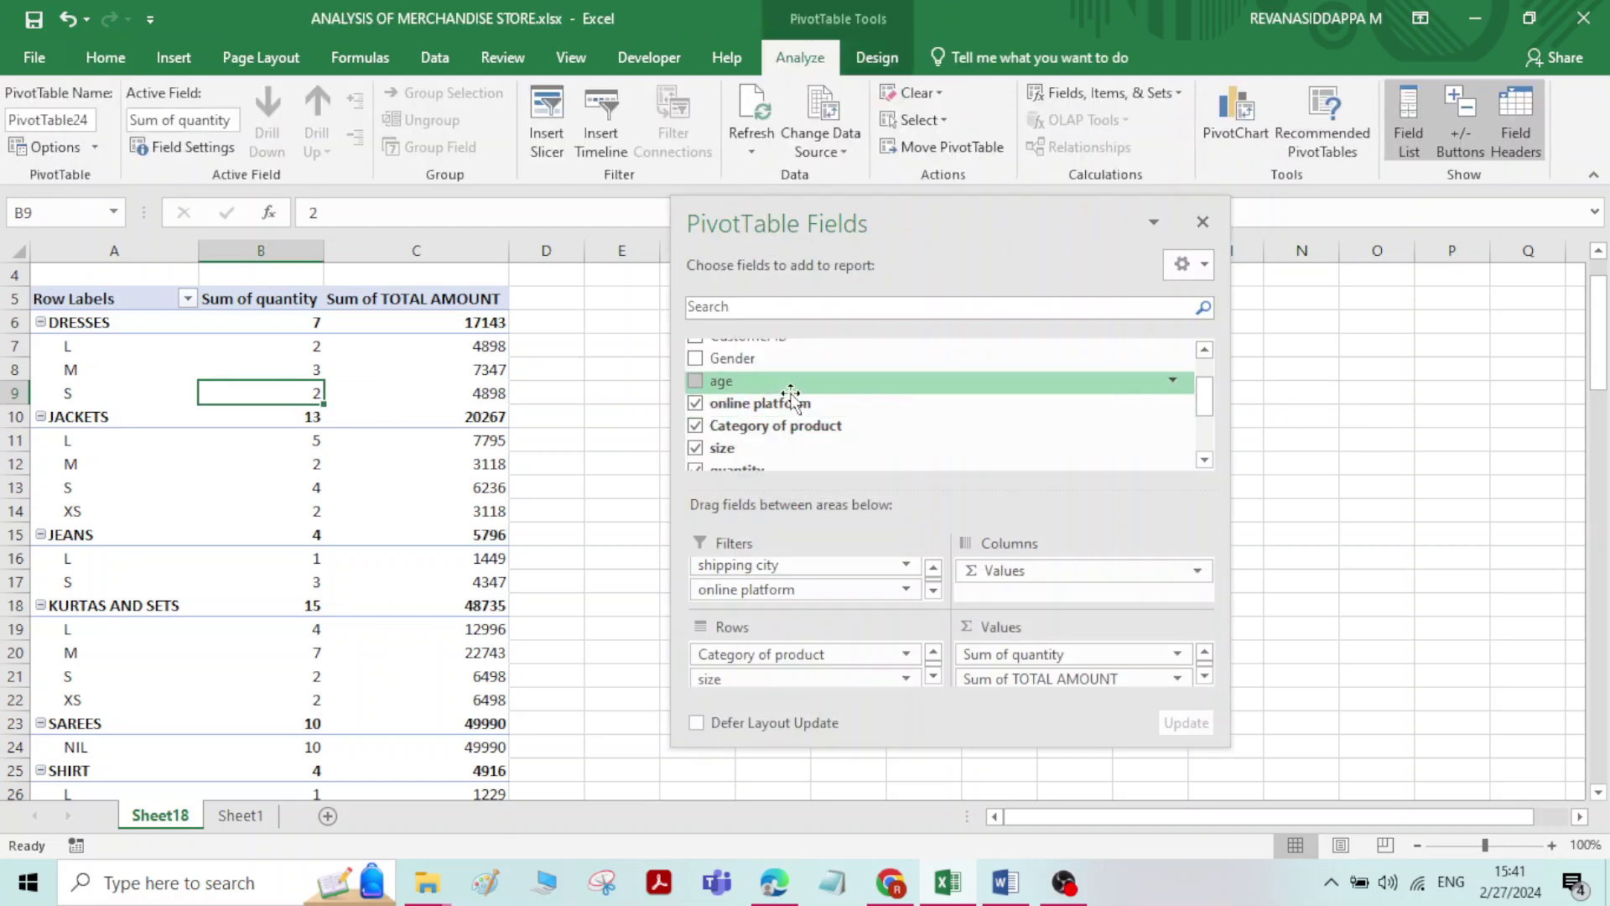
{"action": "scroll", "coordinate": [994, 394], "scroll_direction": "down", "scroll_amount": 1}
{"action": "left_click", "coordinate": [933, 567]}
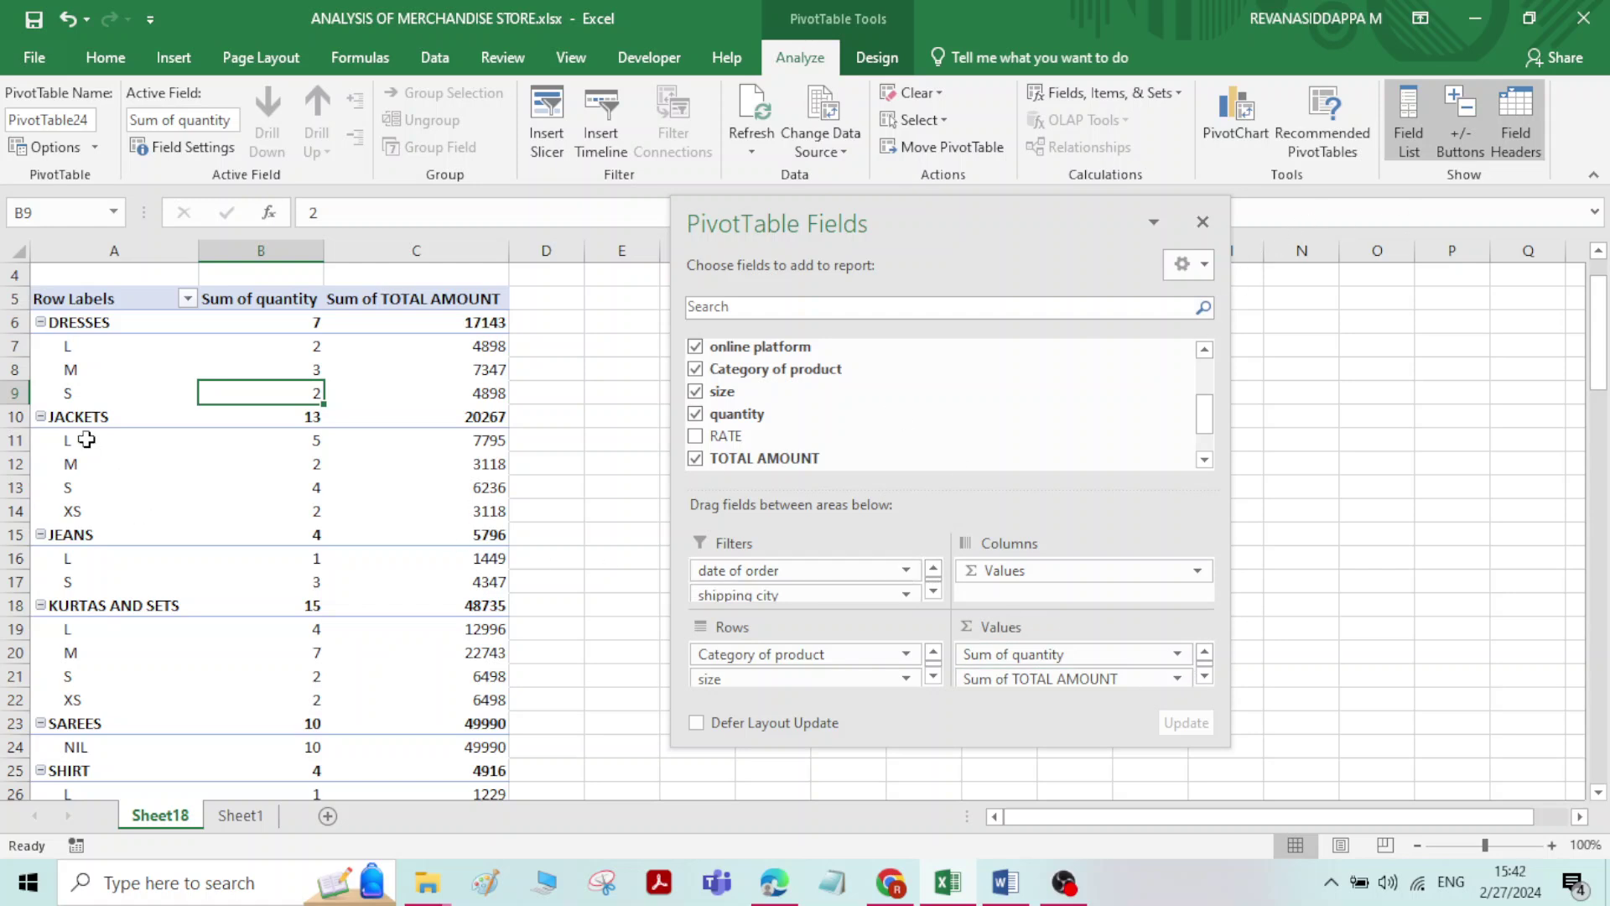
Filter the PivotTable report to the order date 30-Jan-23
{"action": "left_click", "coordinate": [63, 367]}
{"action": "scroll", "coordinate": [105, 395], "scroll_direction": "up", "scroll_amount": 1}
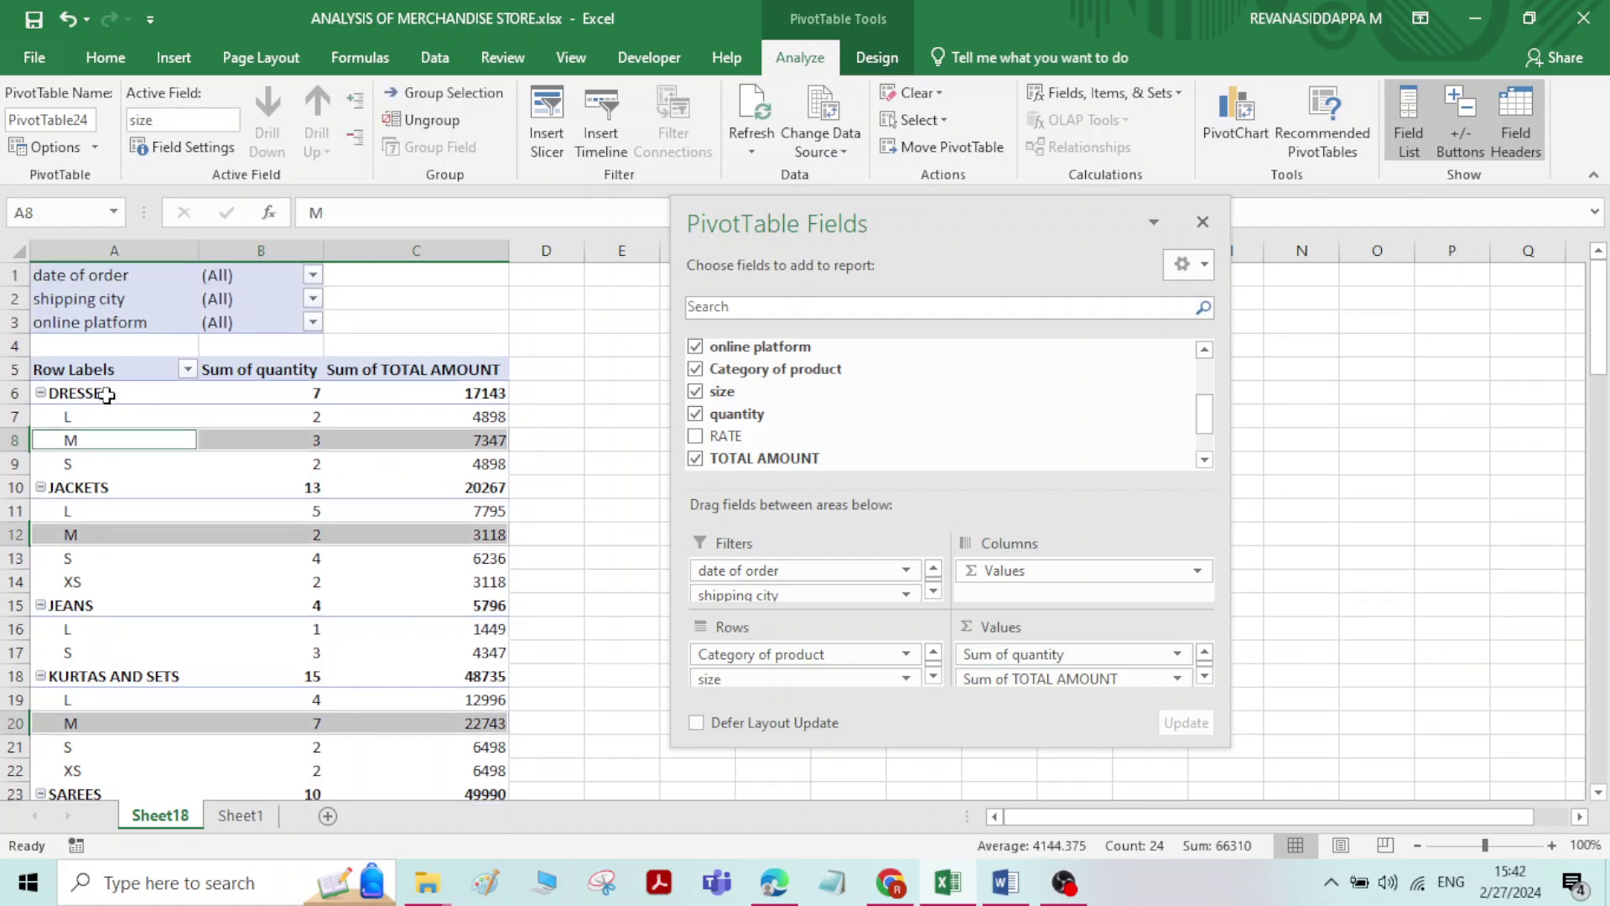
{"action": "left_click", "coordinate": [313, 276]}
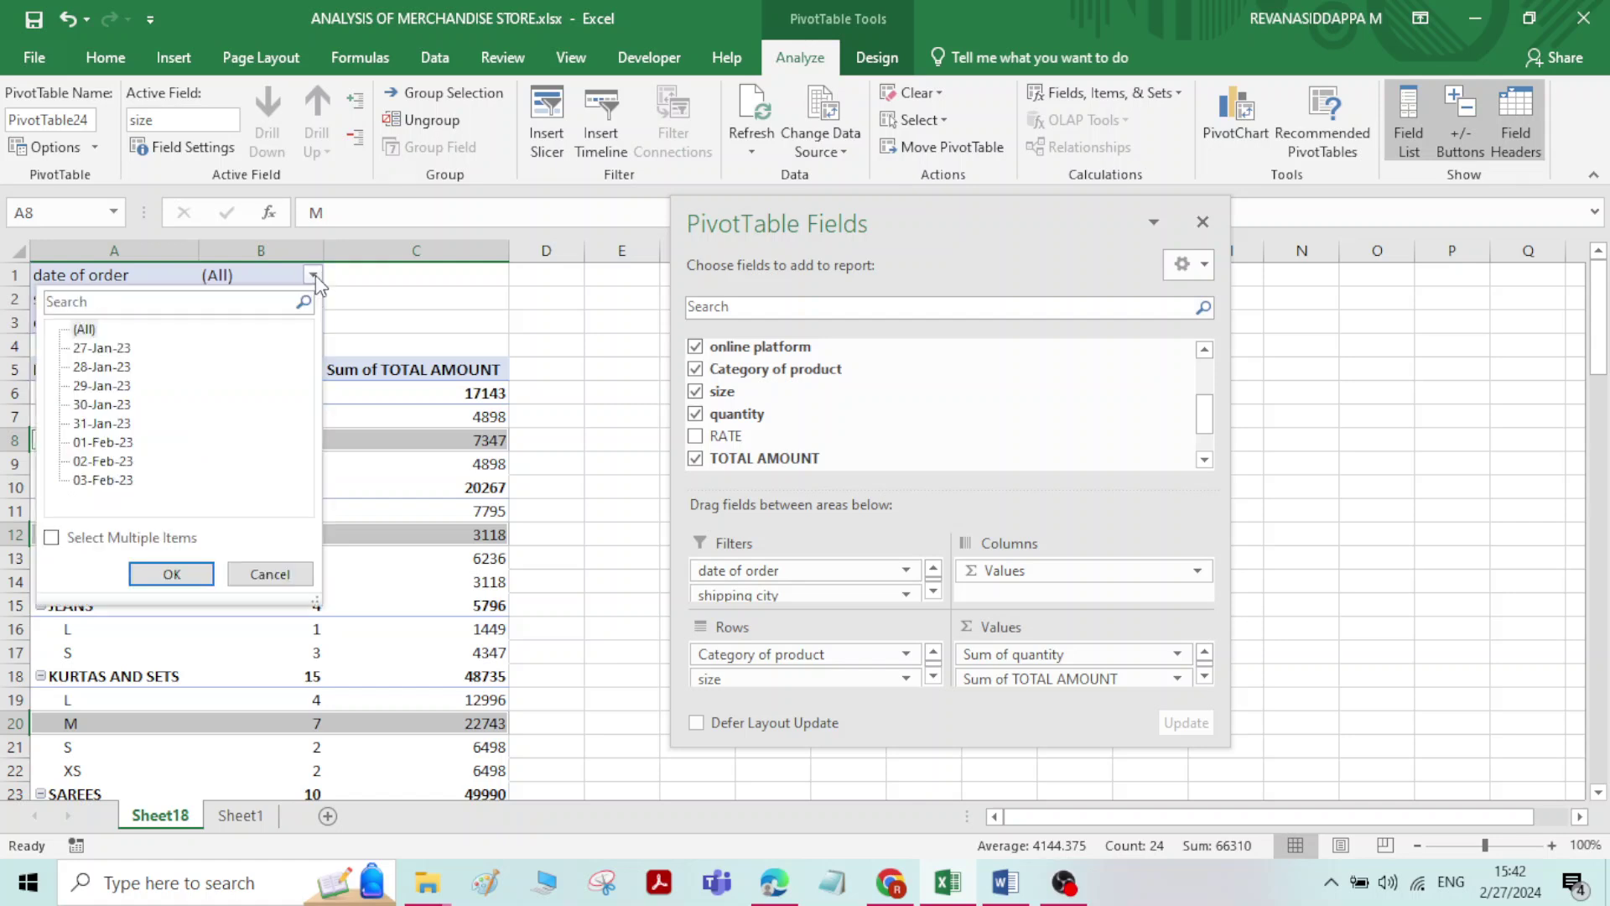
{"action": "left_click", "coordinate": [92, 406]}
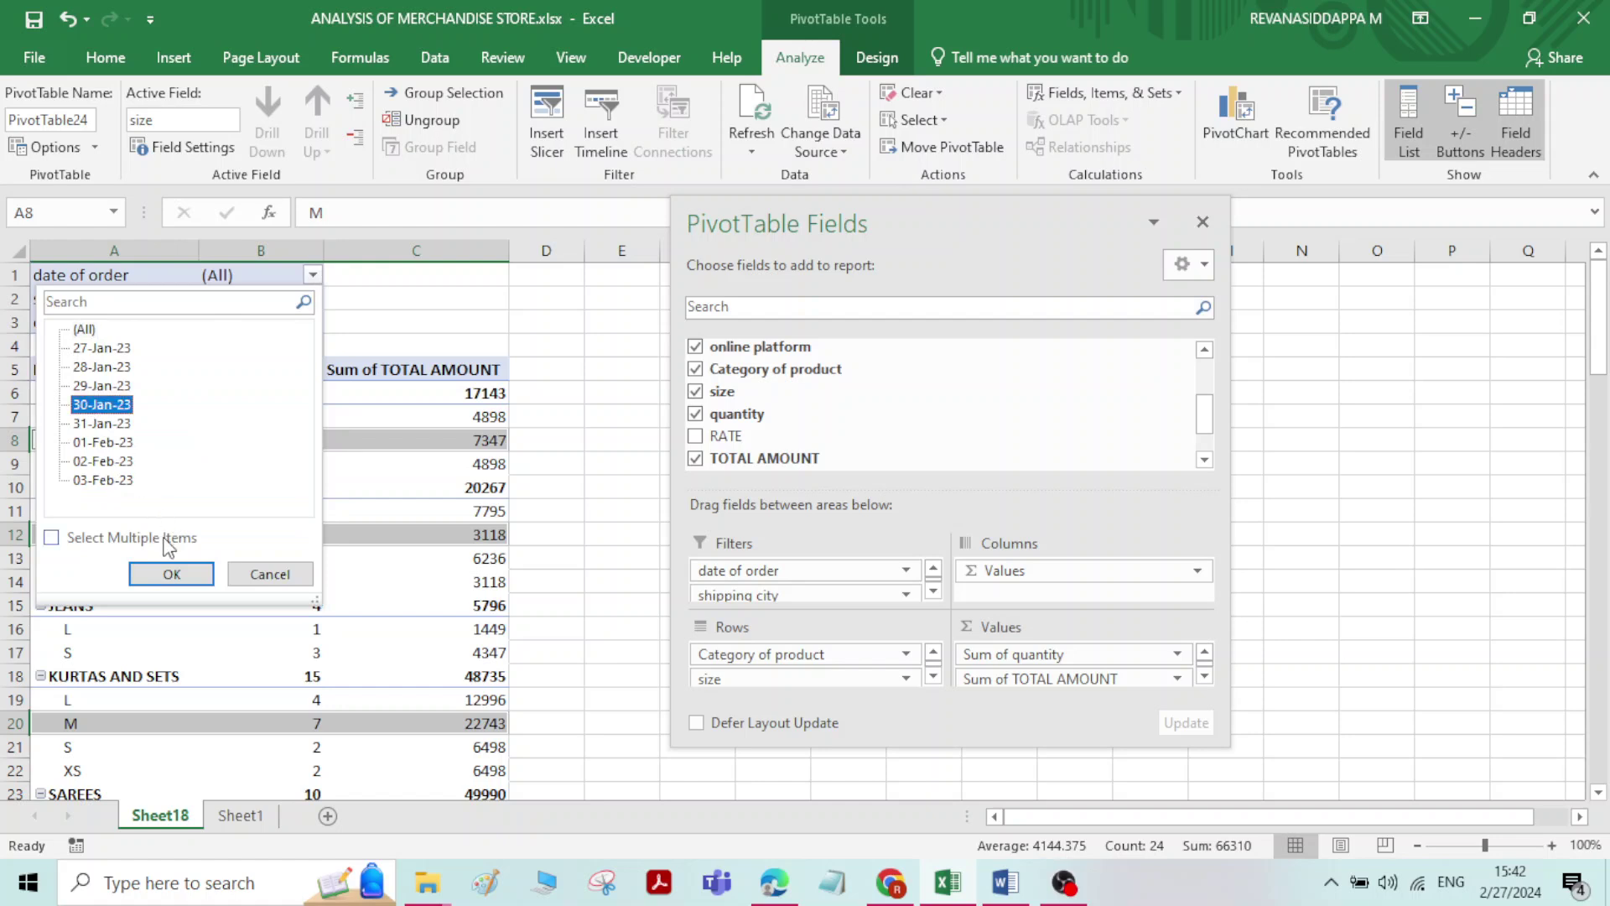
{"action": "left_click", "coordinate": [52, 538]}
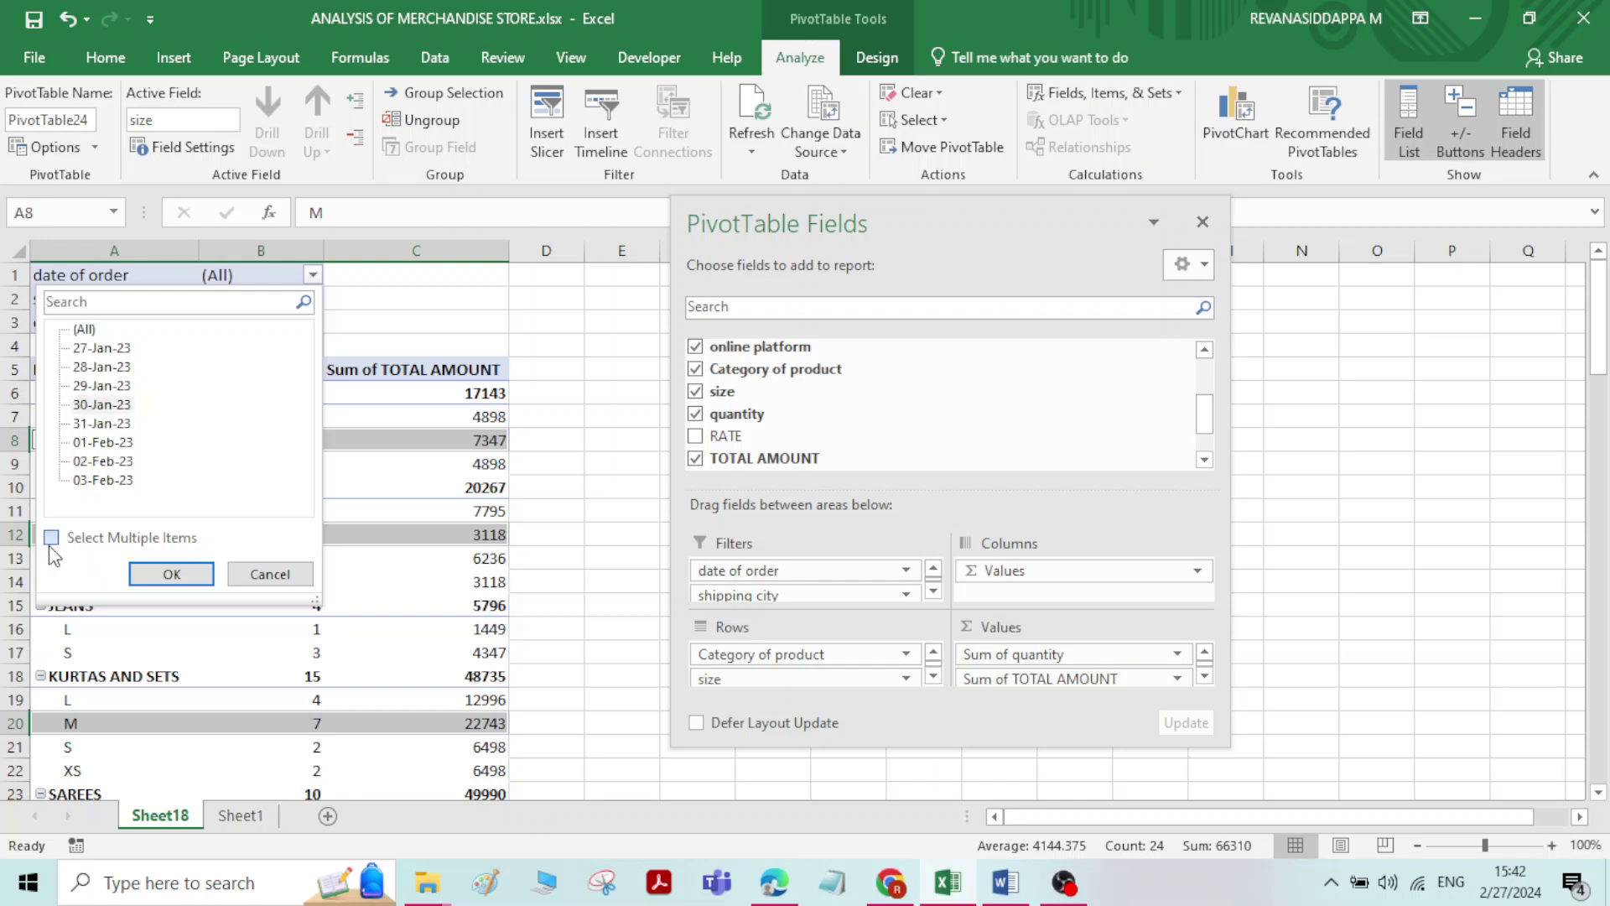
{"action": "left_click", "coordinate": [172, 576]}
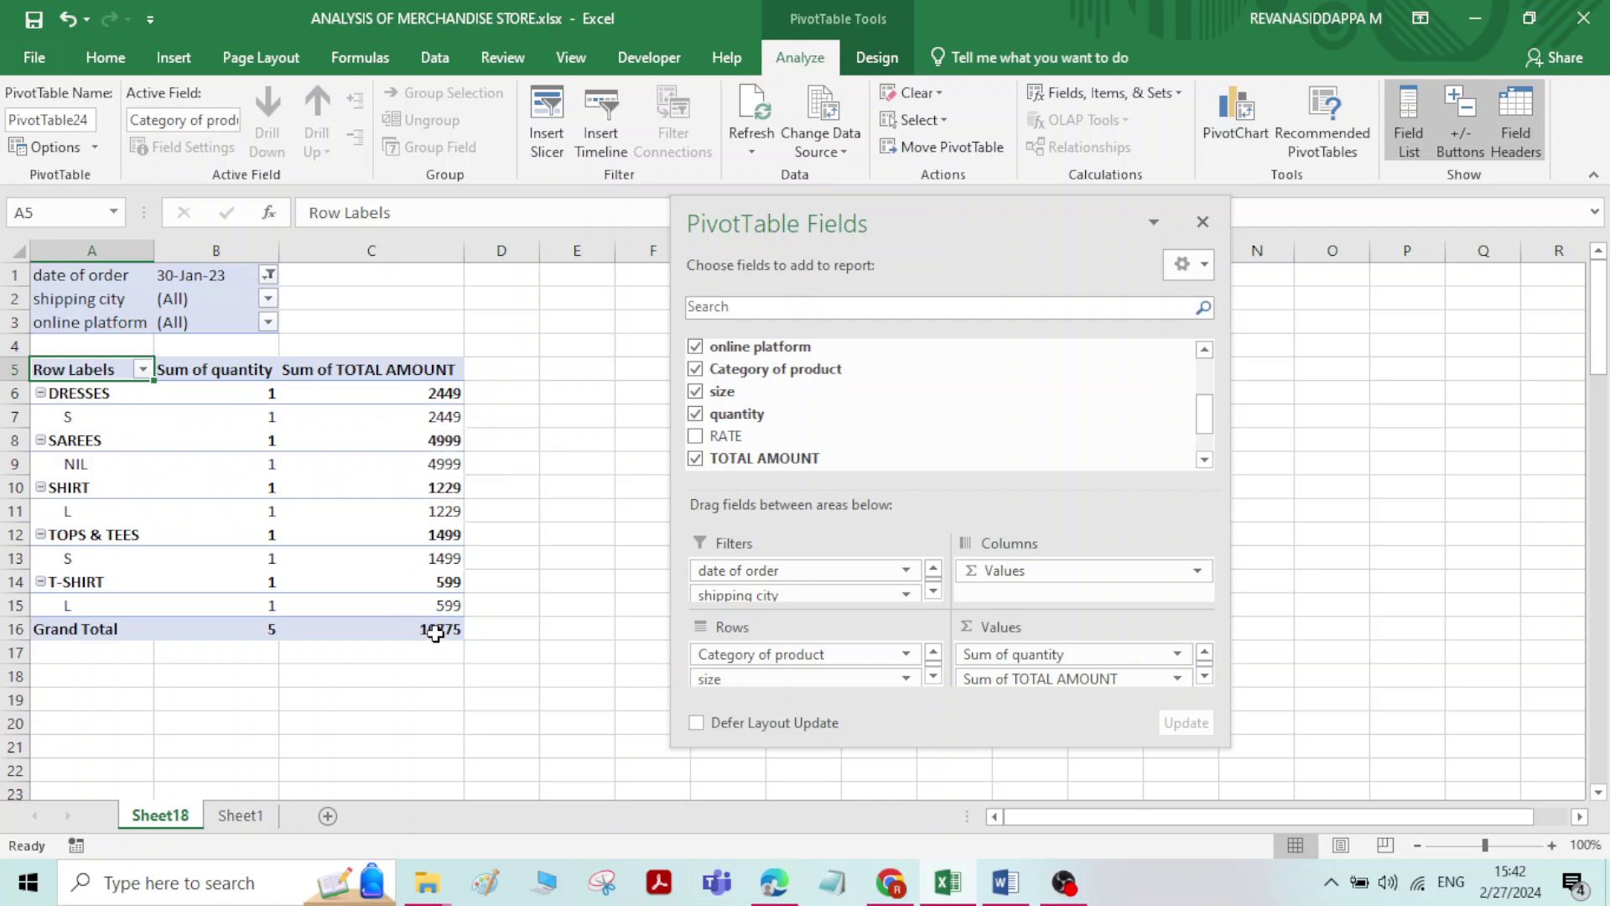
Filter the report by shipping city BANGALORE, with multiple-item selection enabled
{"action": "mouse_move", "coordinate": [435, 635]}
{"action": "left_click", "coordinate": [267, 299]}
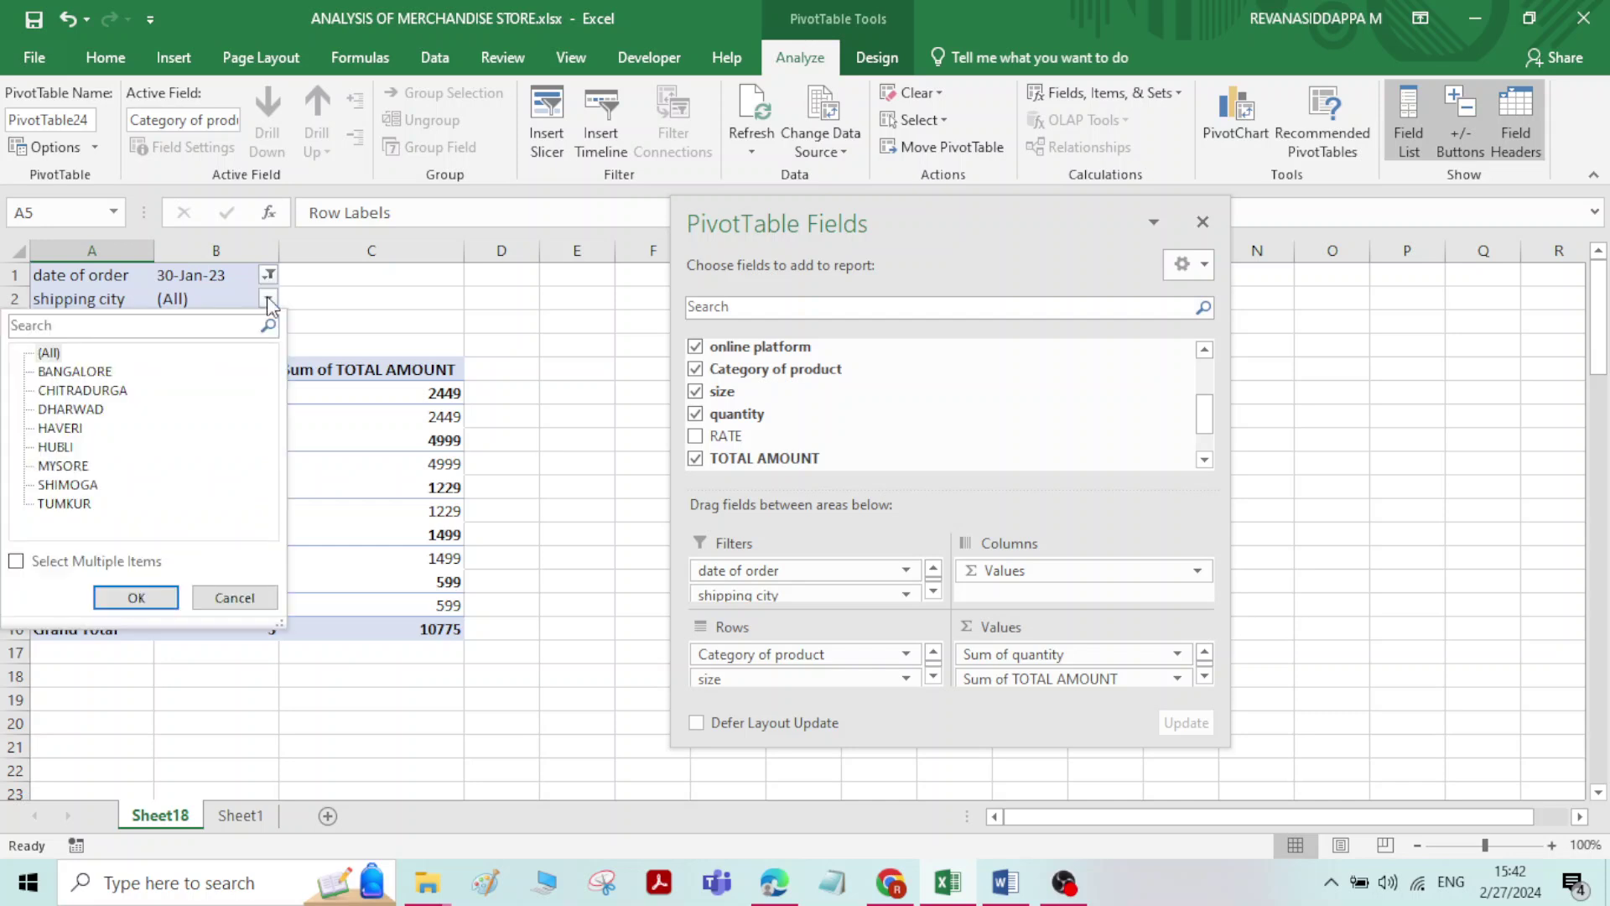
{"action": "left_click", "coordinate": [95, 378]}
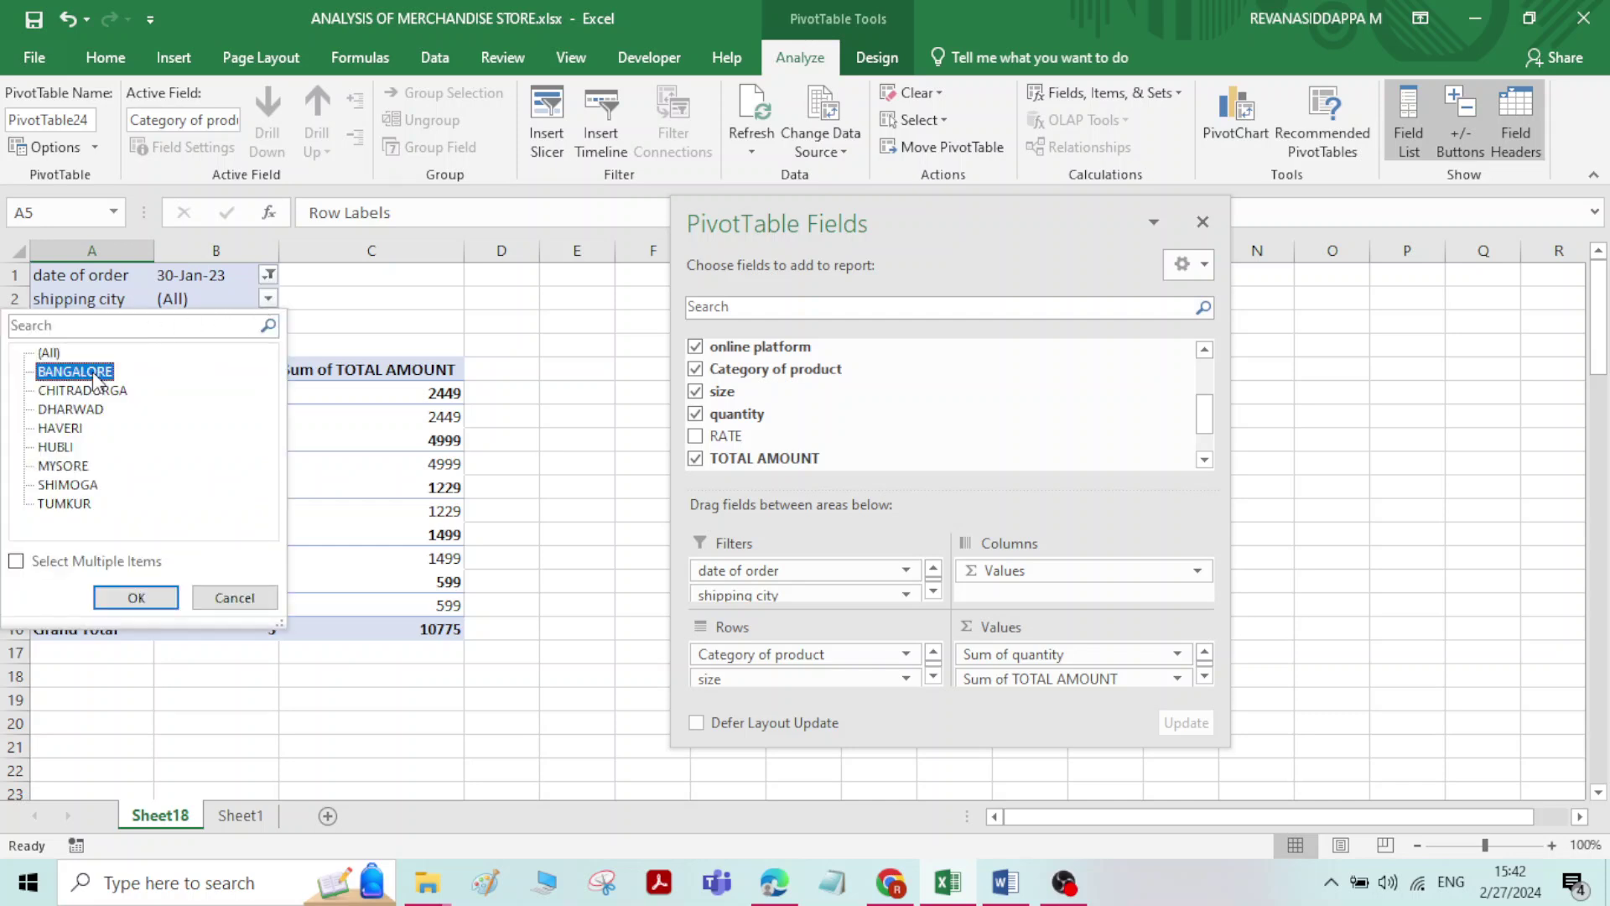
{"action": "left_click", "coordinate": [15, 561]}
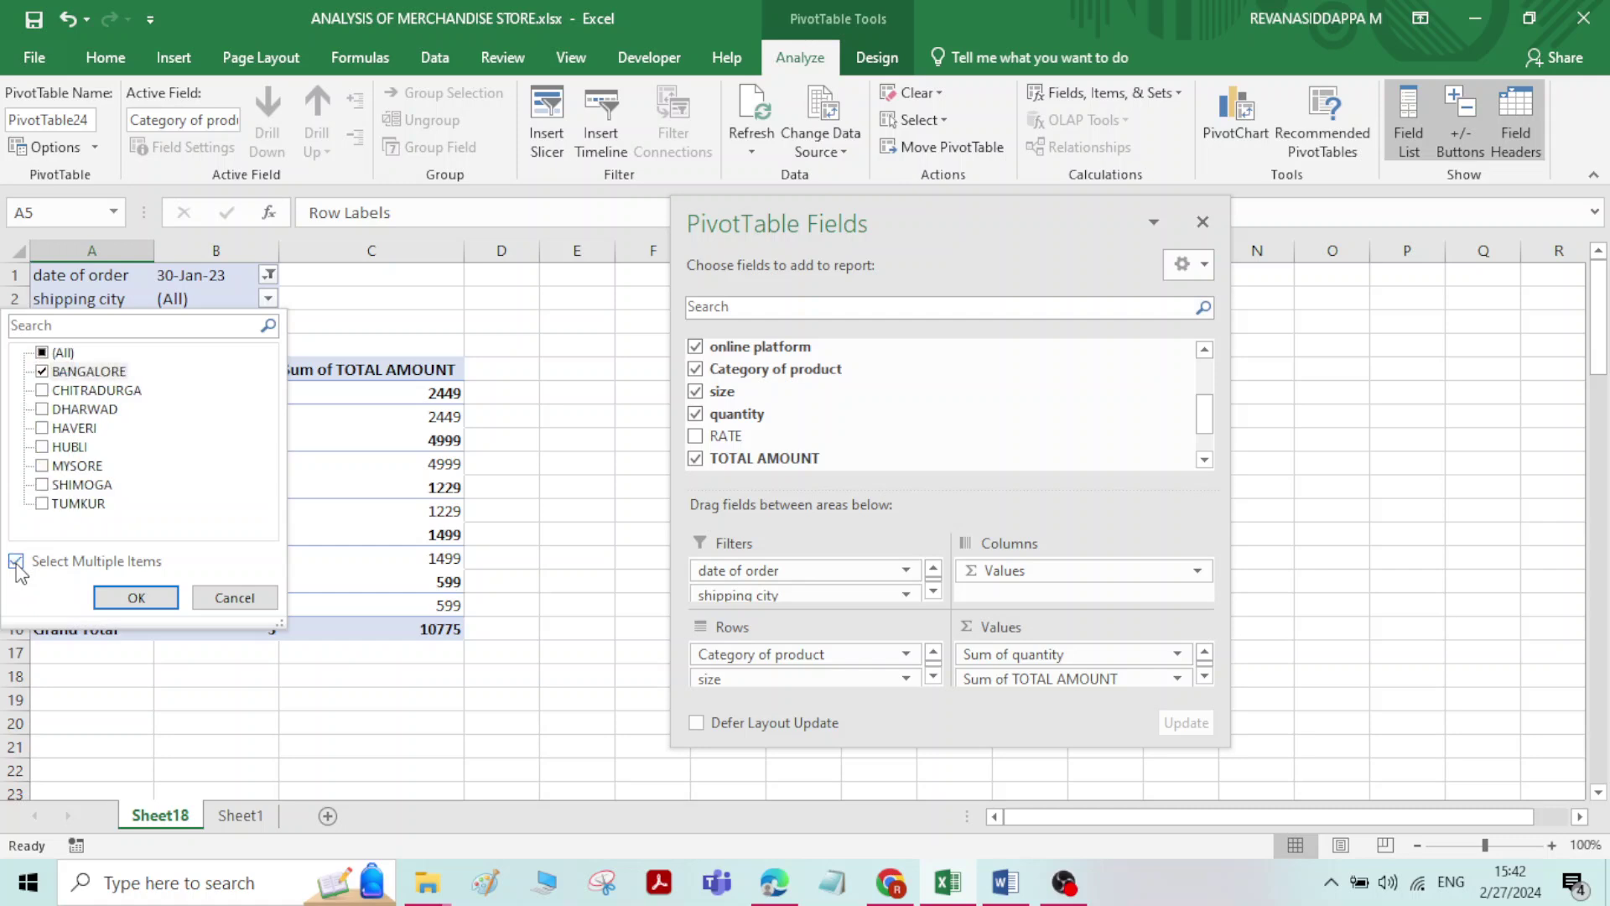
{"action": "left_click", "coordinate": [136, 598]}
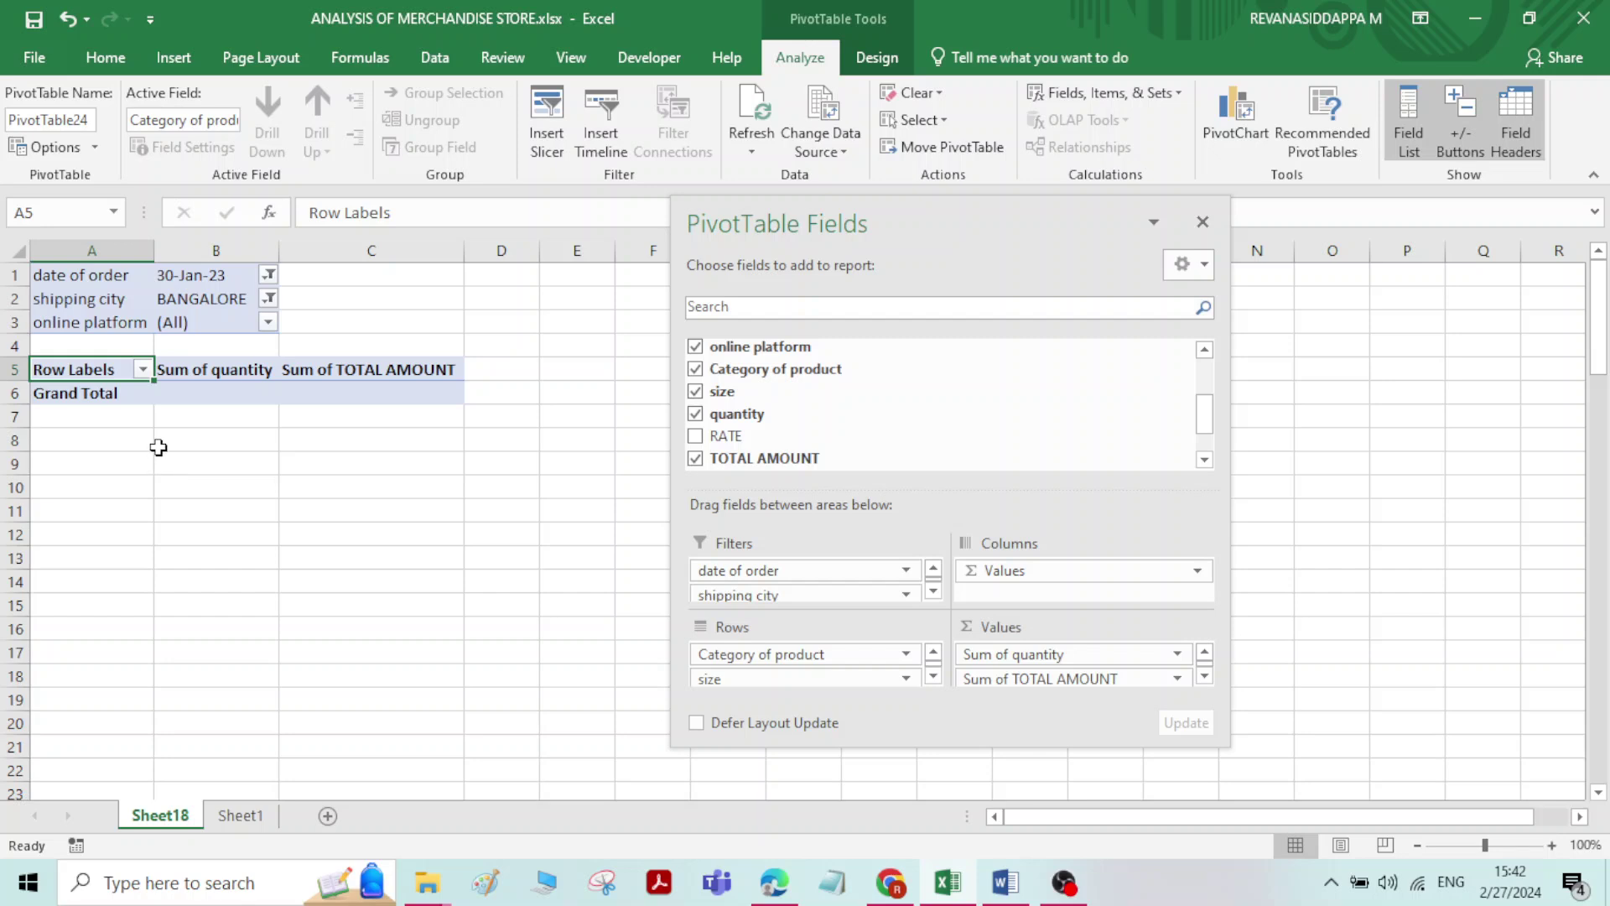
Extend the shipping city filter to also include CHITRADURGA, DHARWAD, HAVERI and HUBLI
{"action": "left_click", "coordinate": [268, 299]}
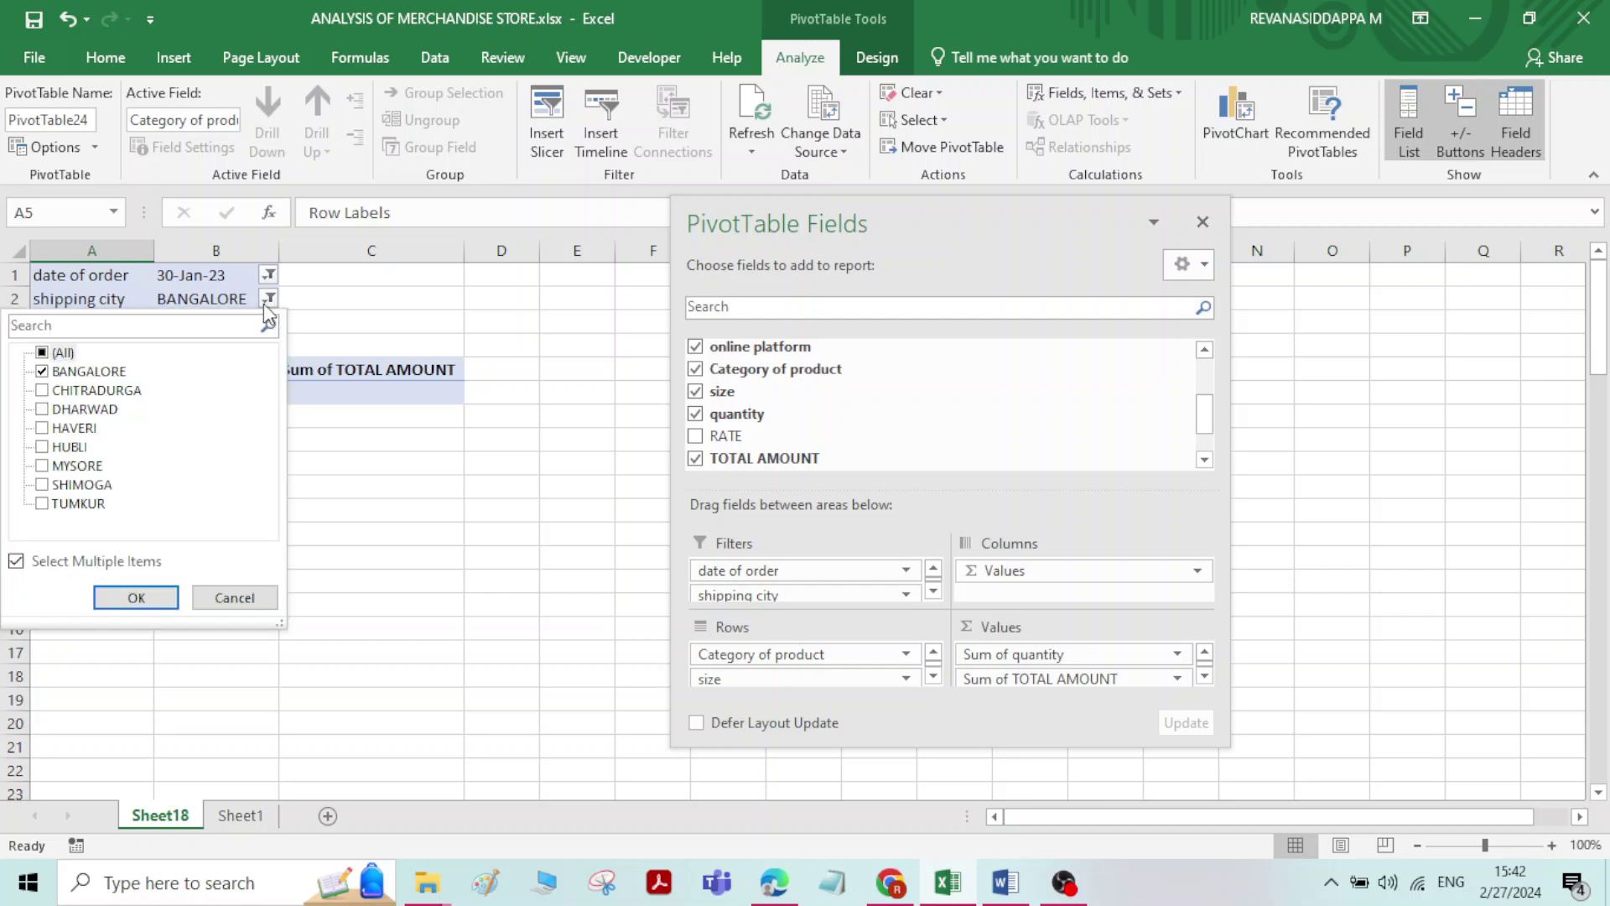
{"action": "left_click", "coordinate": [42, 390]}
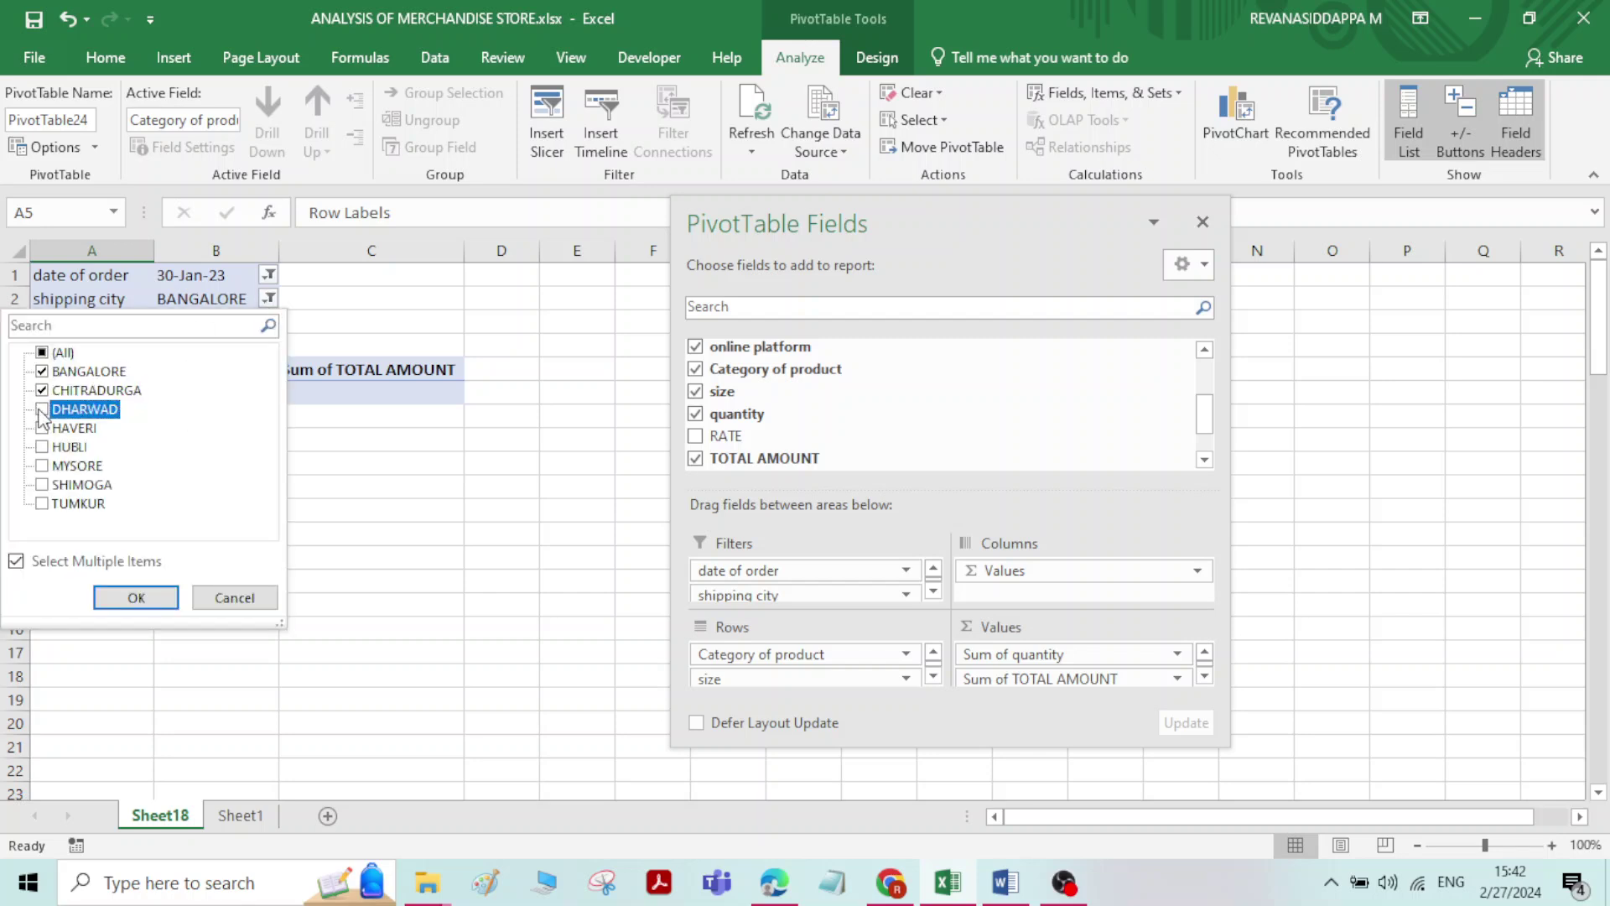
{"action": "left_click", "coordinate": [42, 428]}
{"action": "left_click", "coordinate": [42, 446]}
{"action": "left_click", "coordinate": [136, 597]}
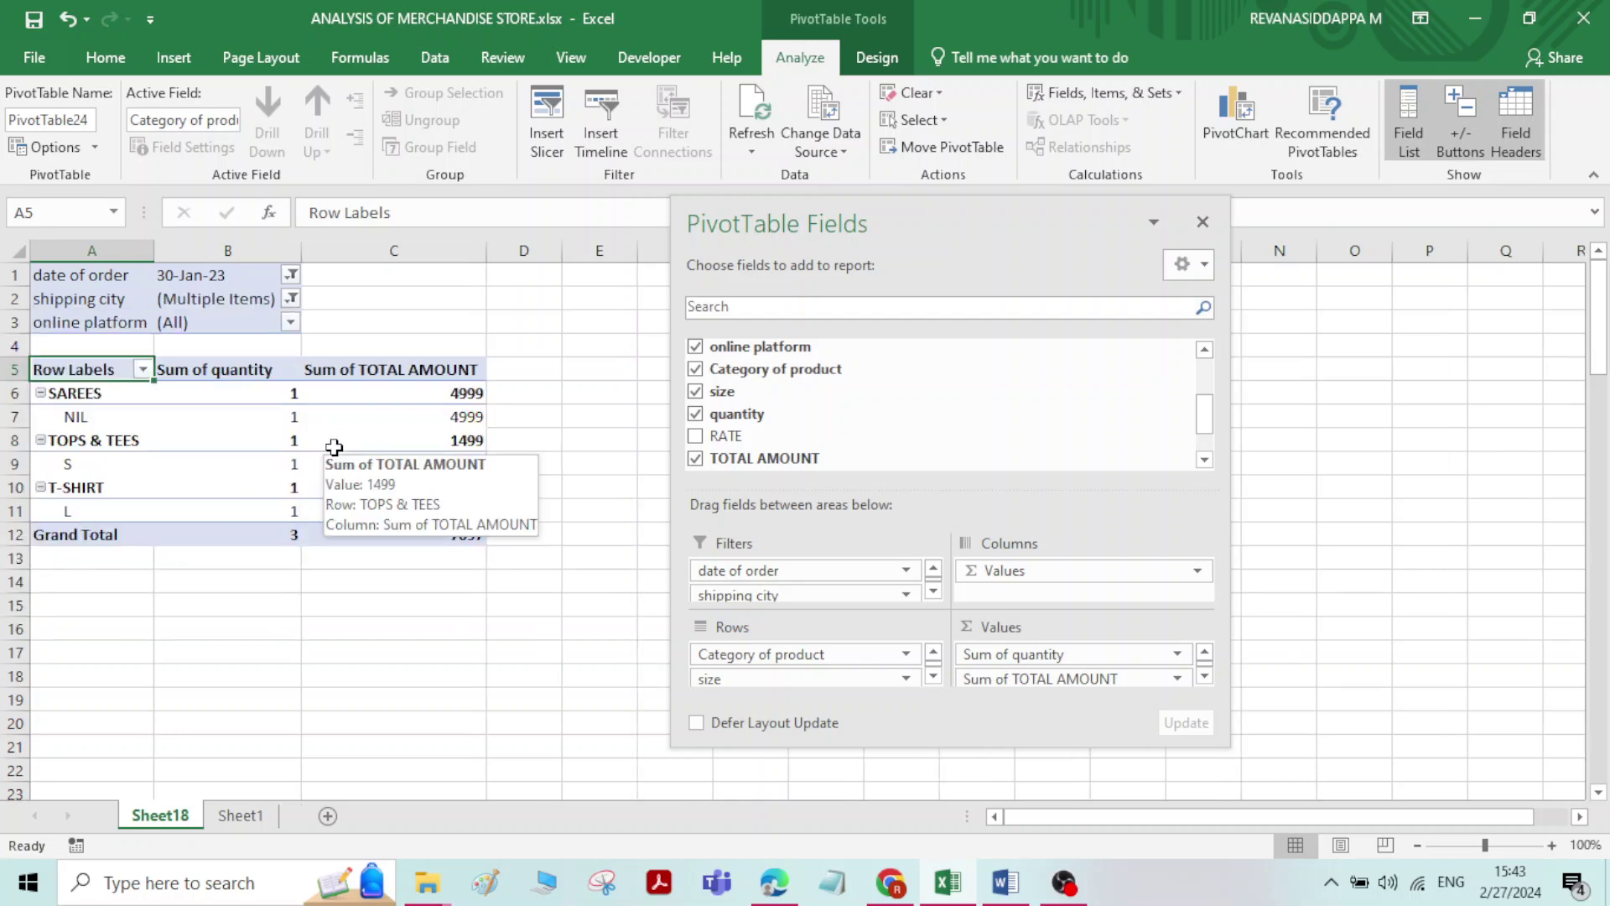
Narrow the shipping city filter to CHITRADURGA only
{"action": "left_click", "coordinate": [291, 300]}
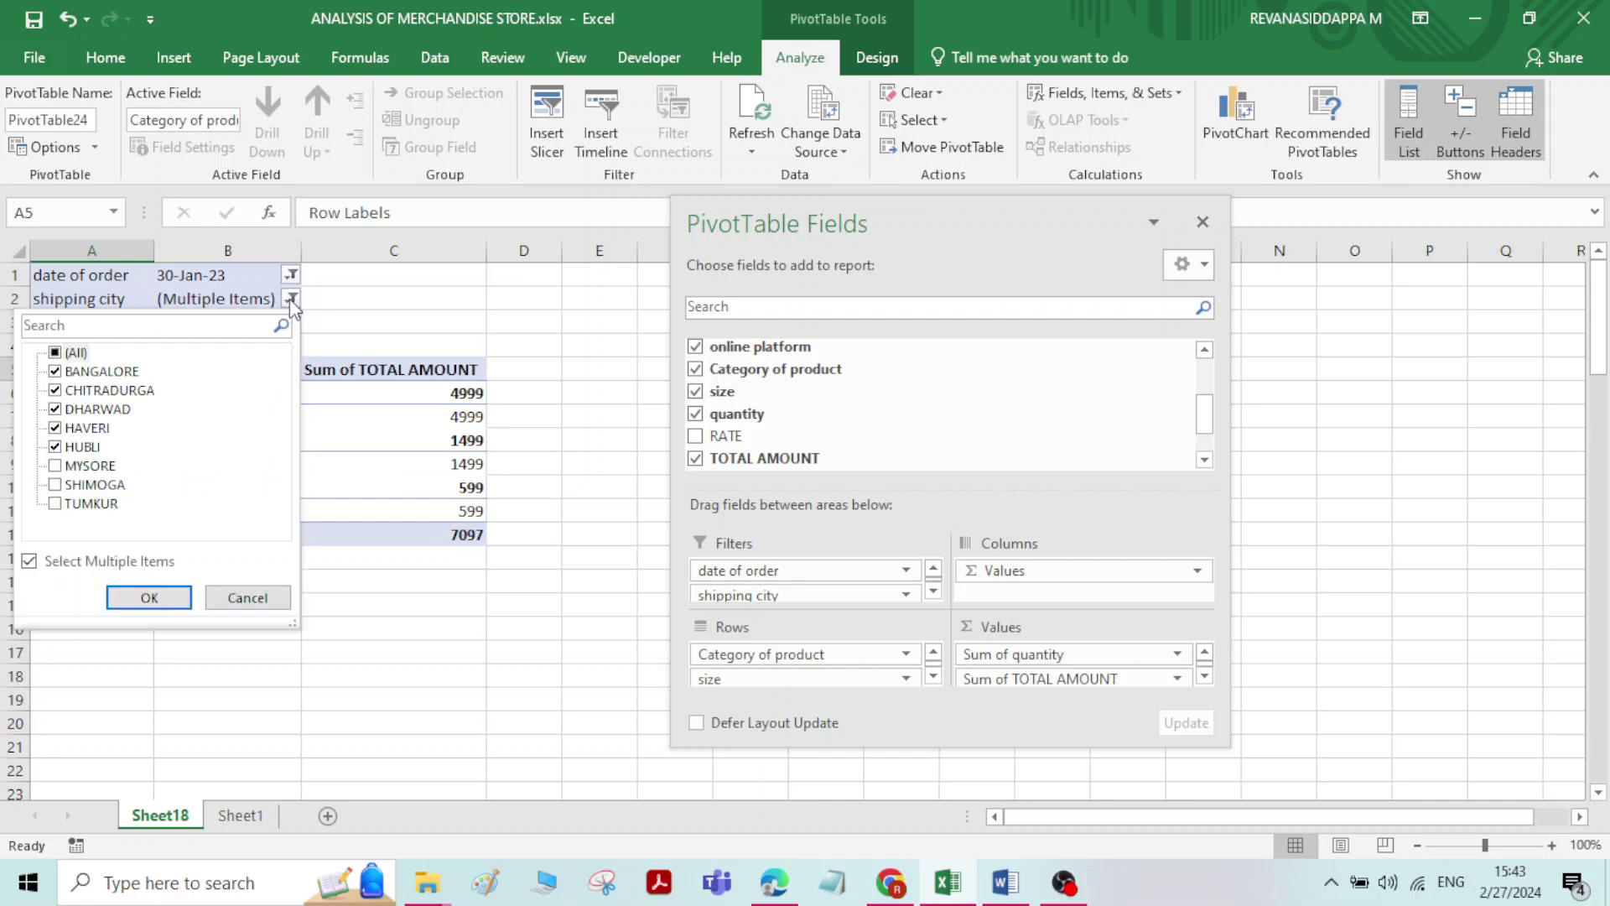
{"action": "left_click", "coordinate": [54, 409]}
{"action": "left_click", "coordinate": [55, 390]}
{"action": "left_click", "coordinate": [54, 393]}
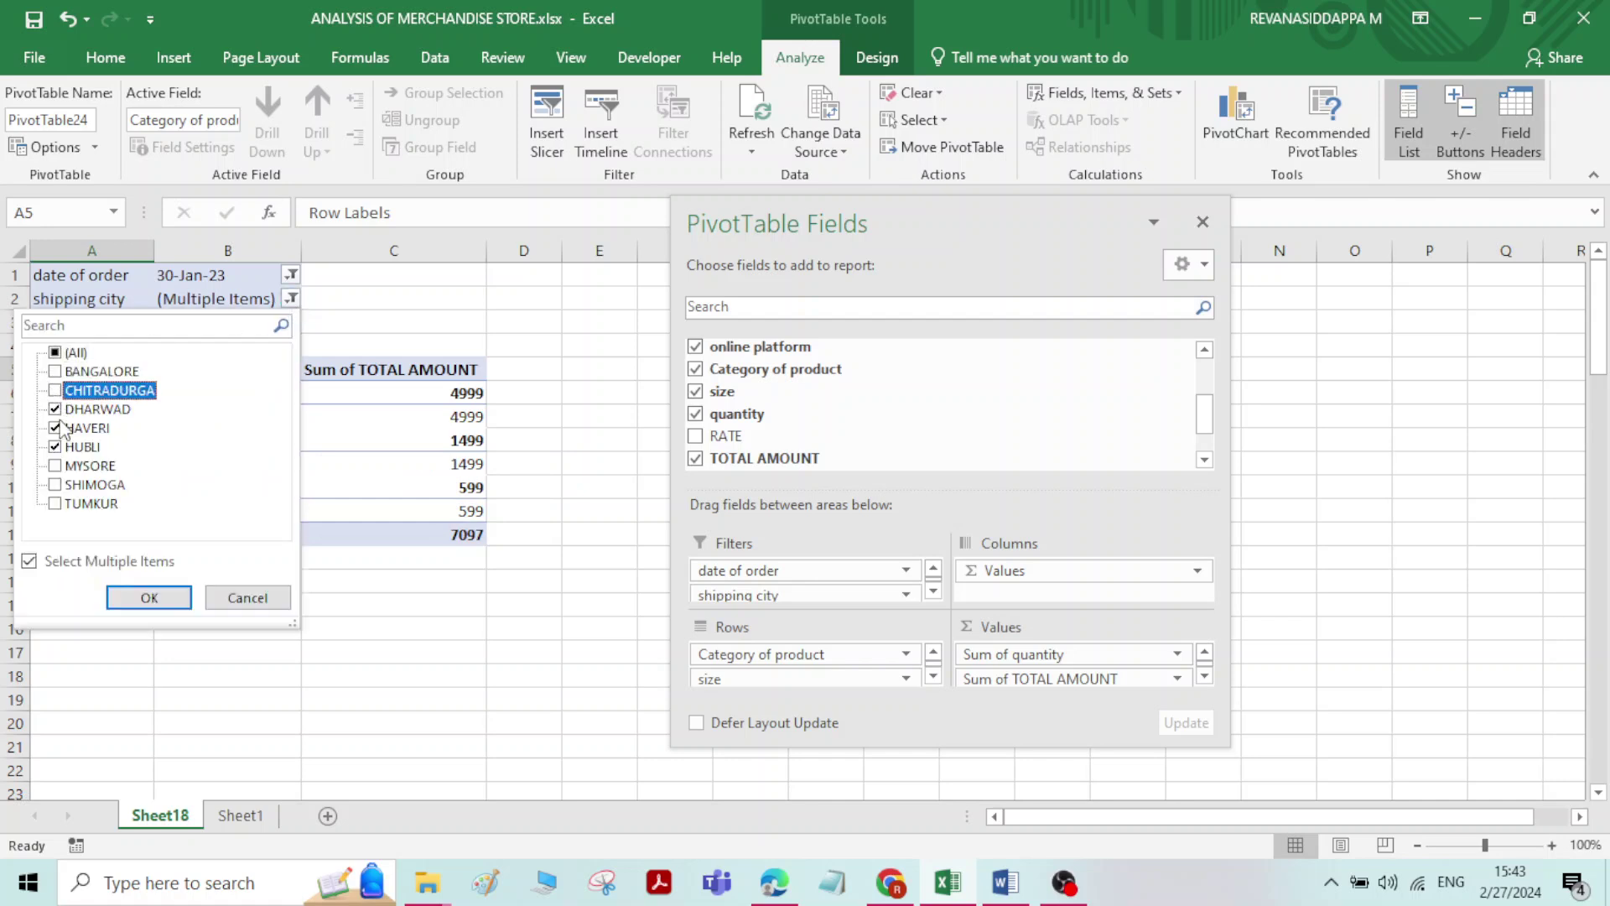
{"action": "left_click", "coordinate": [55, 409]}
{"action": "left_click", "coordinate": [55, 391]}
{"action": "left_click", "coordinate": [55, 427]}
{"action": "left_click", "coordinate": [55, 446]}
{"action": "left_click", "coordinate": [151, 597]}
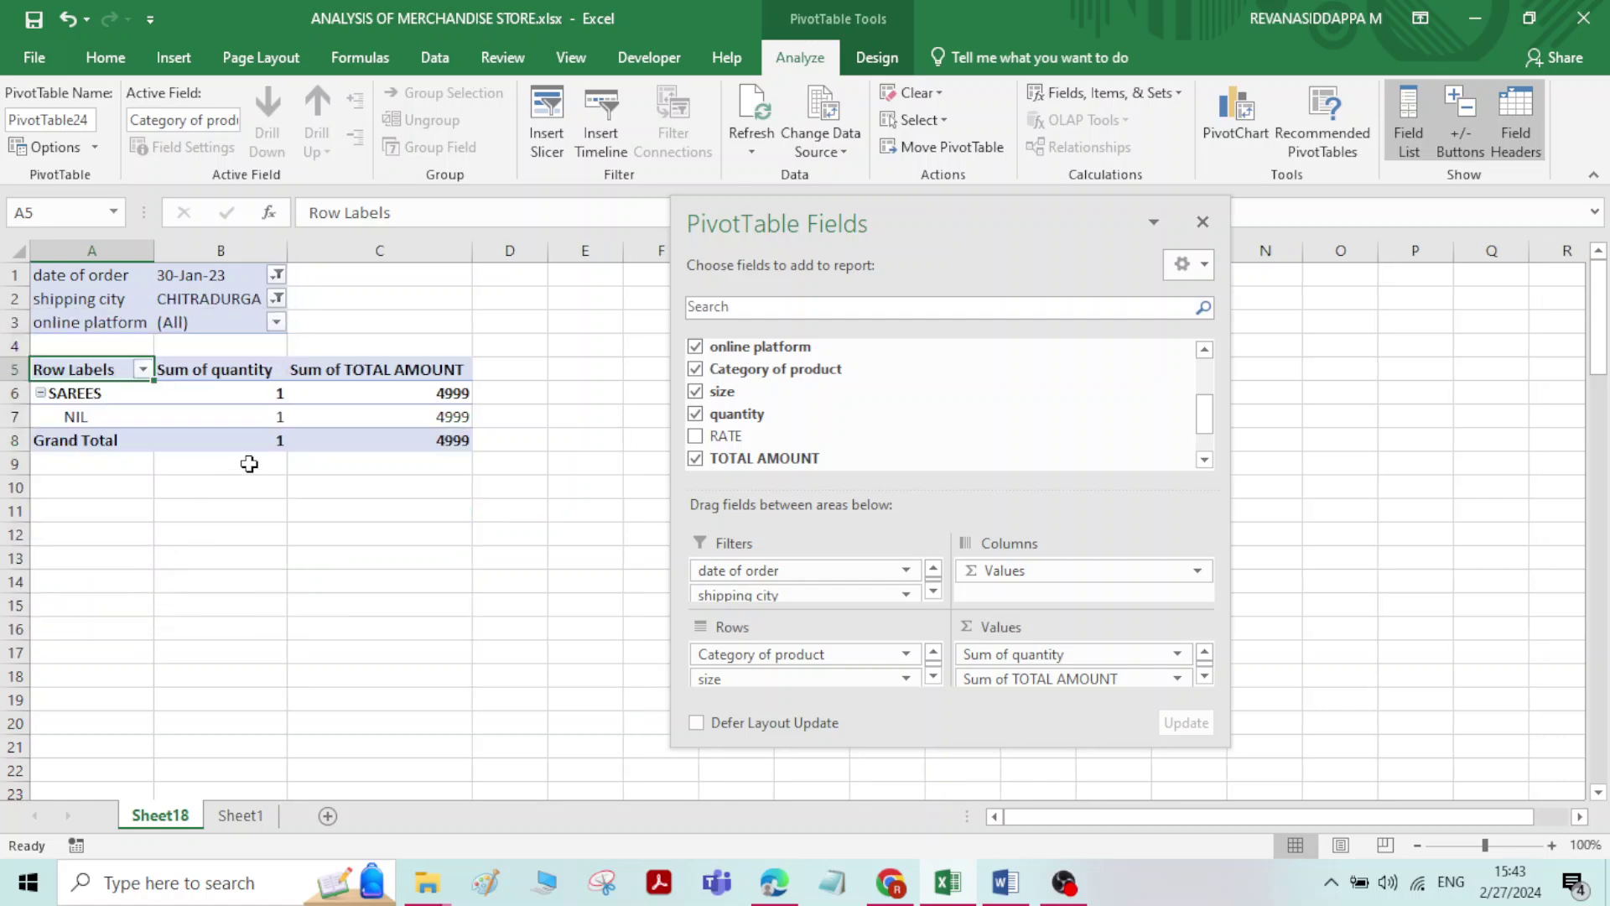
Reset the date of order and shipping city filters to include all items
{"action": "mouse_move", "coordinate": [264, 414]}
{"action": "left_click", "coordinate": [276, 275]}
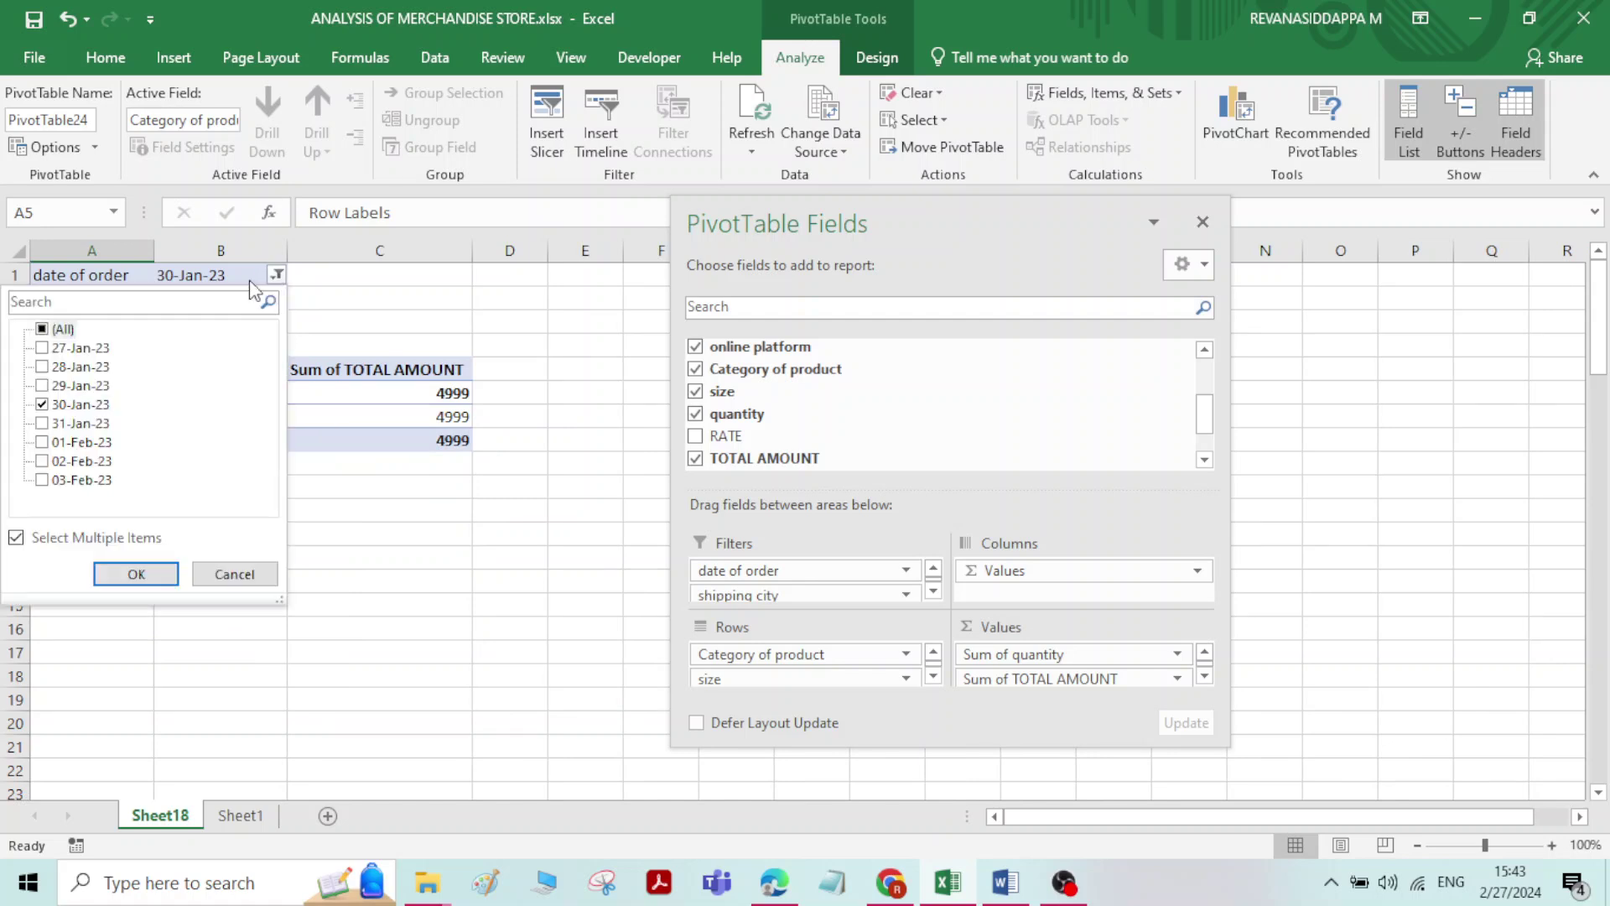
{"action": "left_click", "coordinate": [42, 331]}
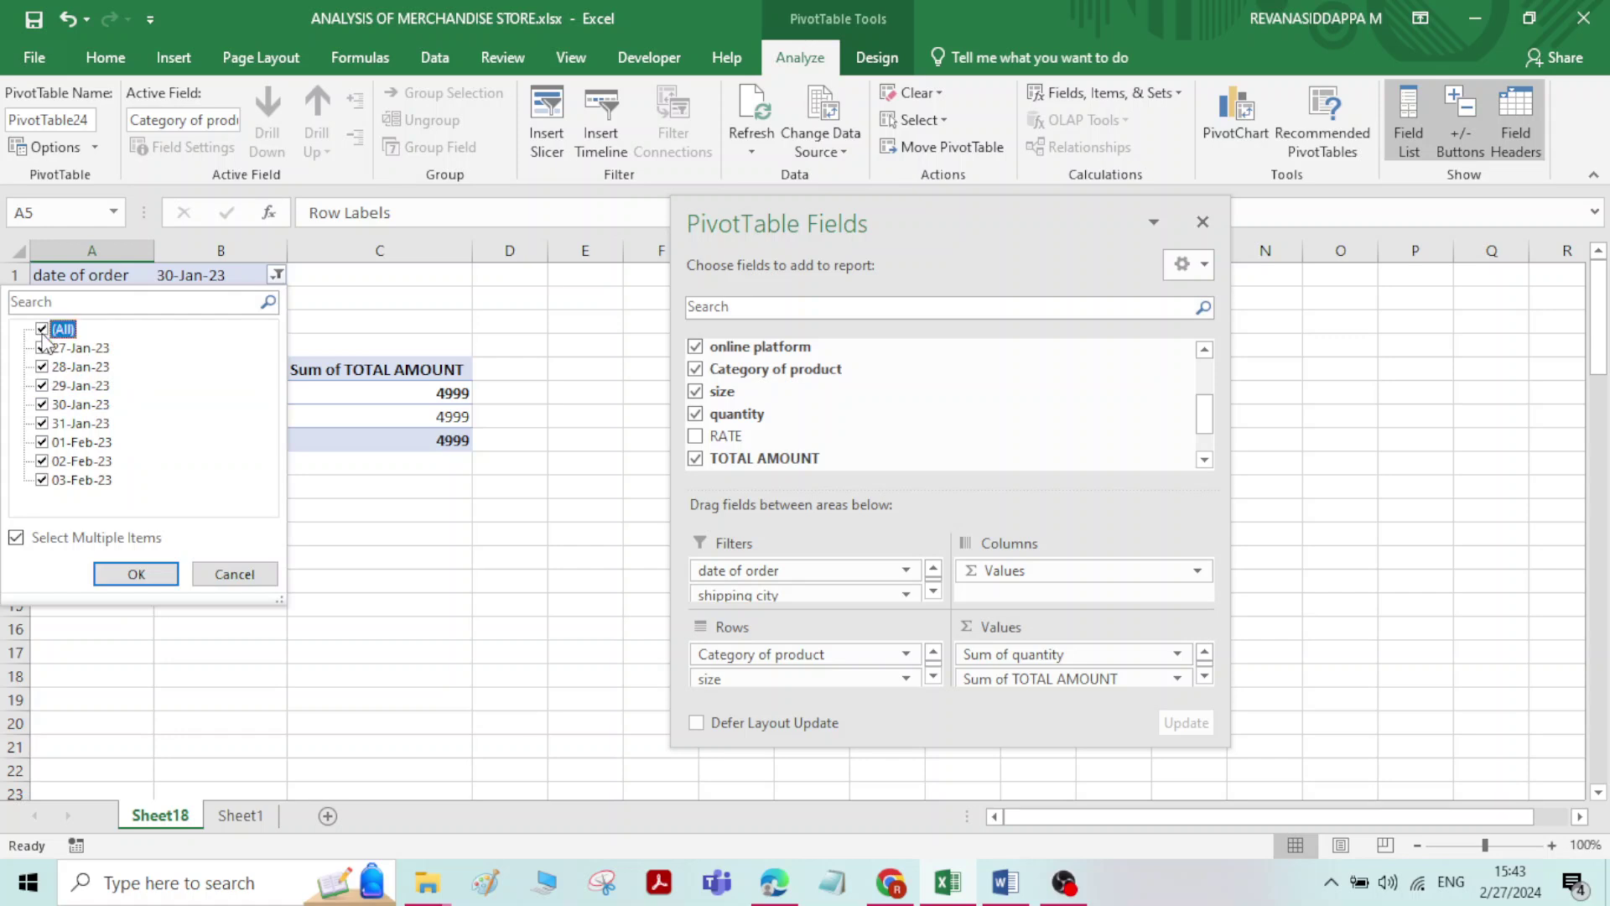
{"action": "left_click", "coordinate": [160, 577]}
{"action": "left_click", "coordinate": [321, 298]}
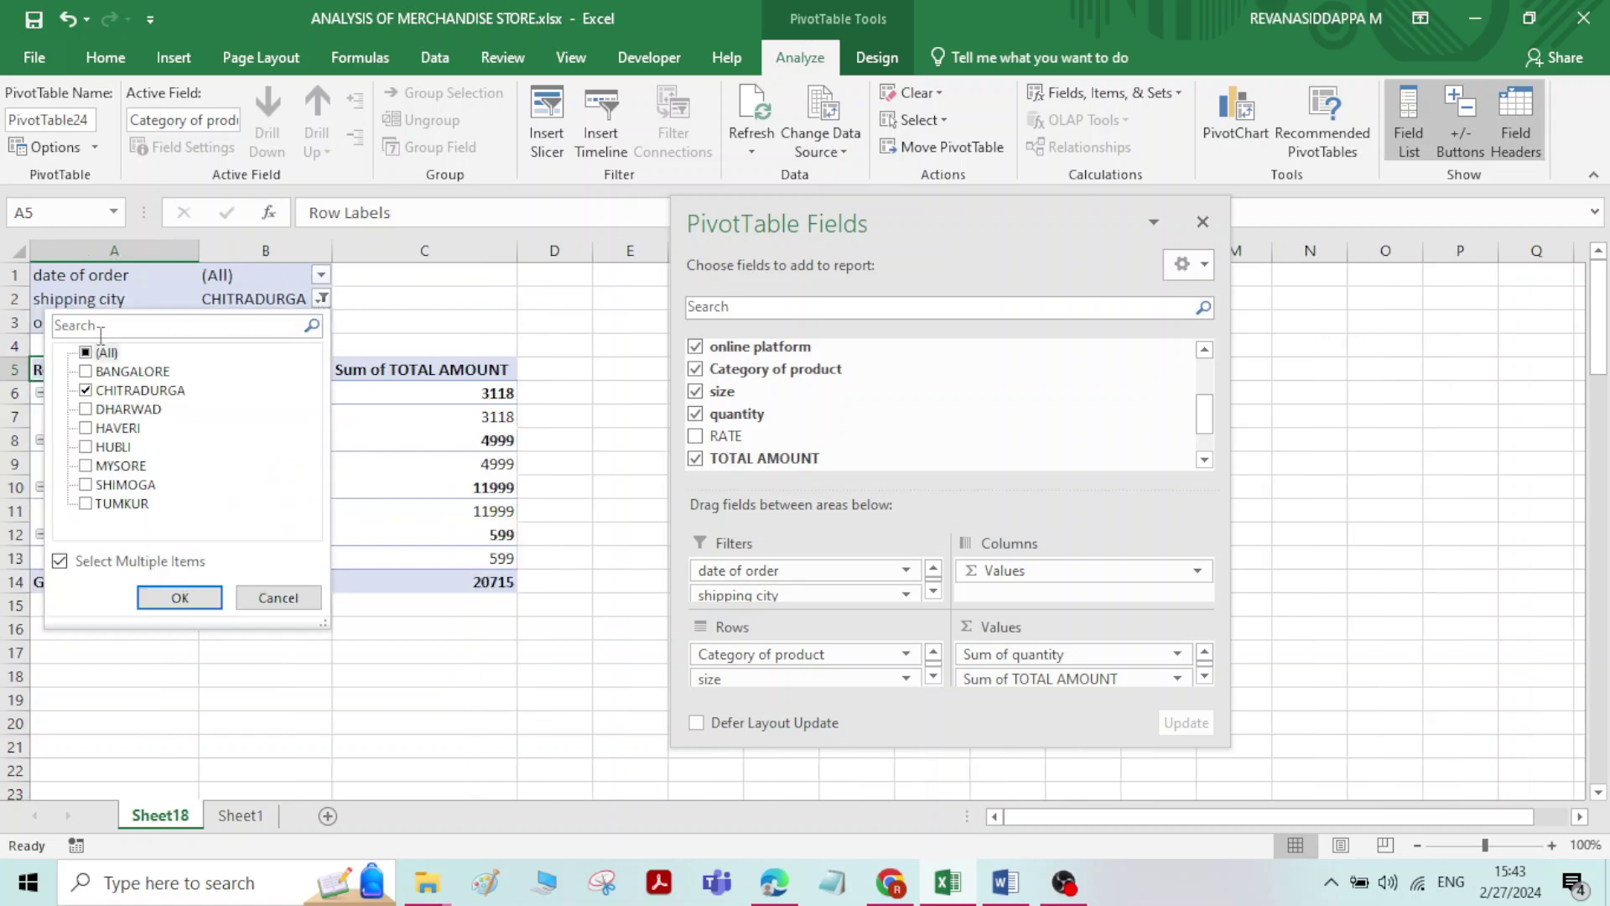
{"action": "left_click", "coordinate": [87, 353]}
{"action": "left_click", "coordinate": [179, 598]}
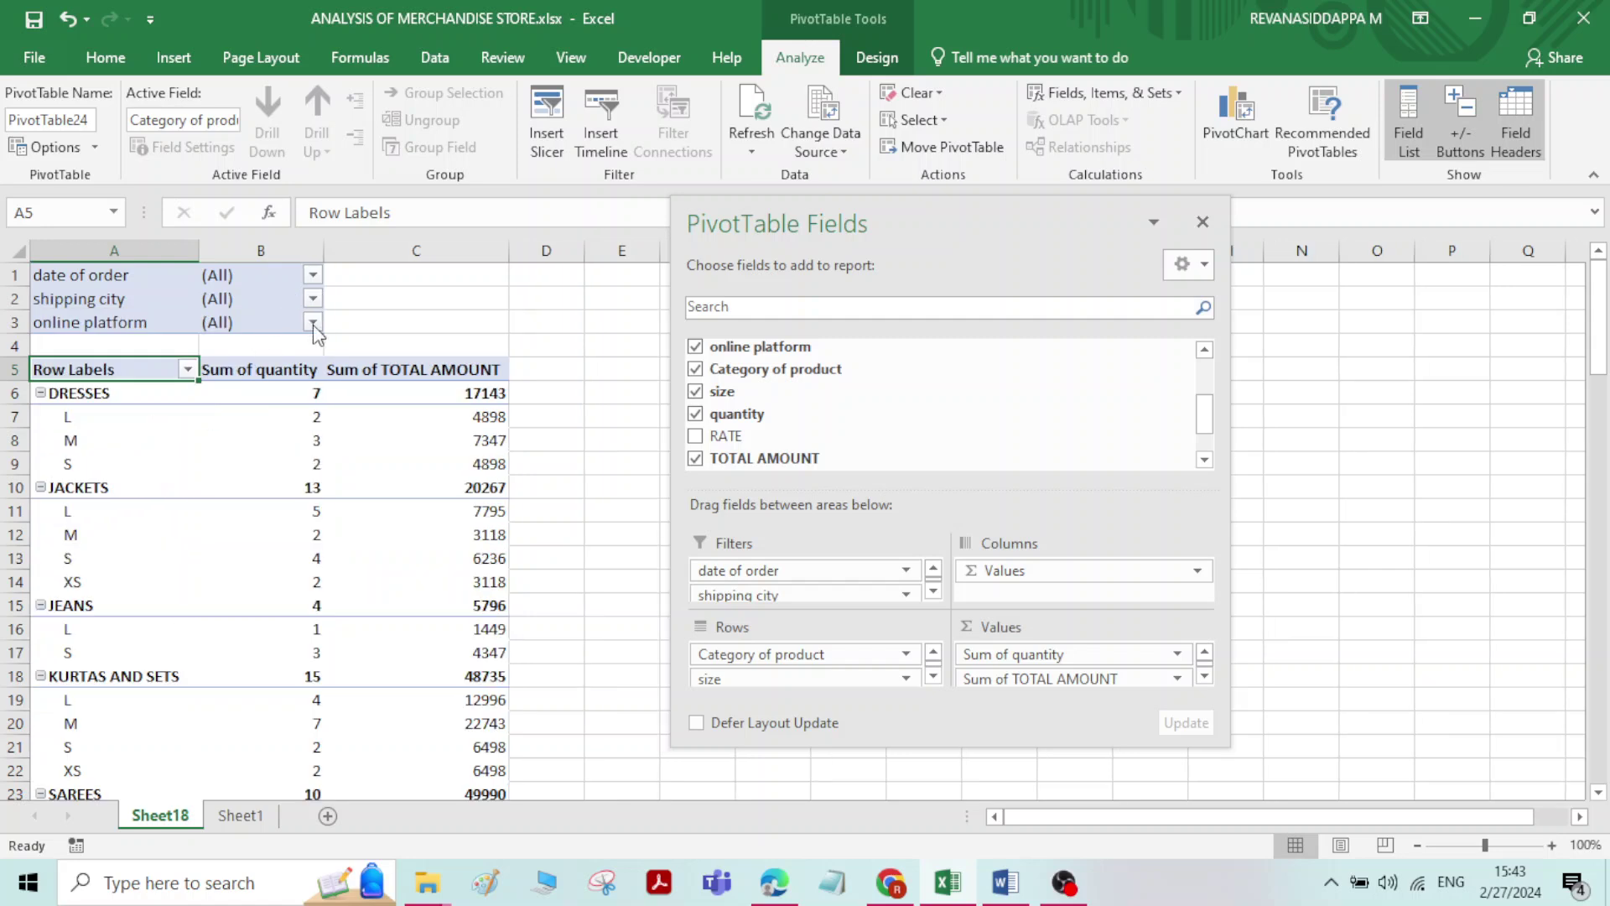
Filter the report by online platform FLIPKART only, with multiple-item selection enabled
{"action": "left_click", "coordinate": [313, 323]}
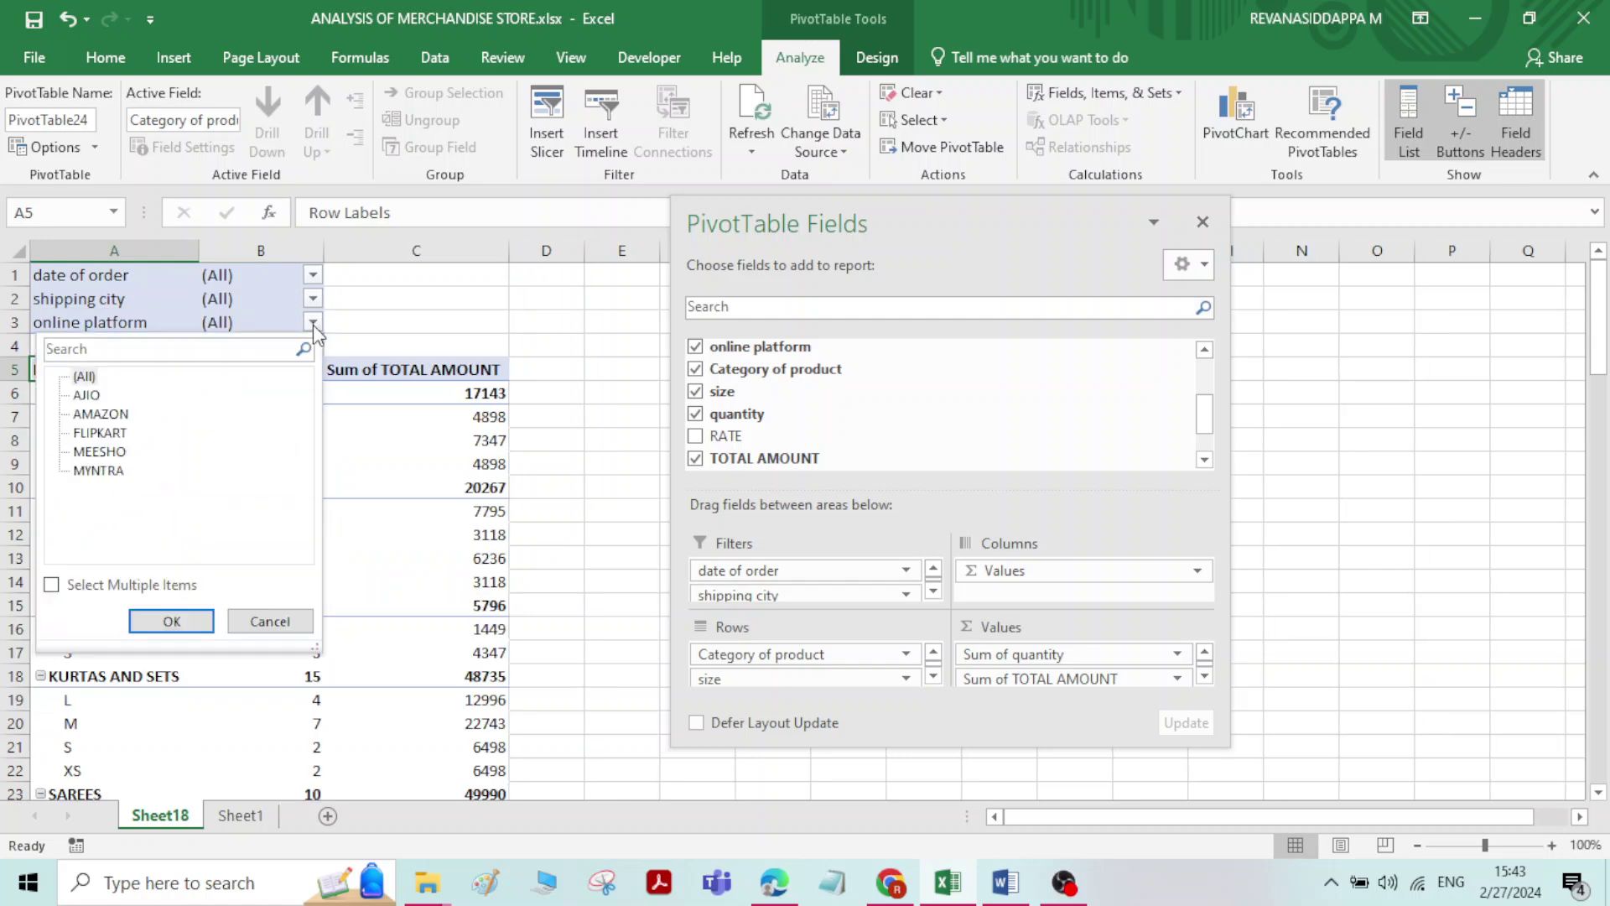
{"action": "left_click", "coordinate": [110, 435]}
{"action": "left_click", "coordinate": [51, 585]}
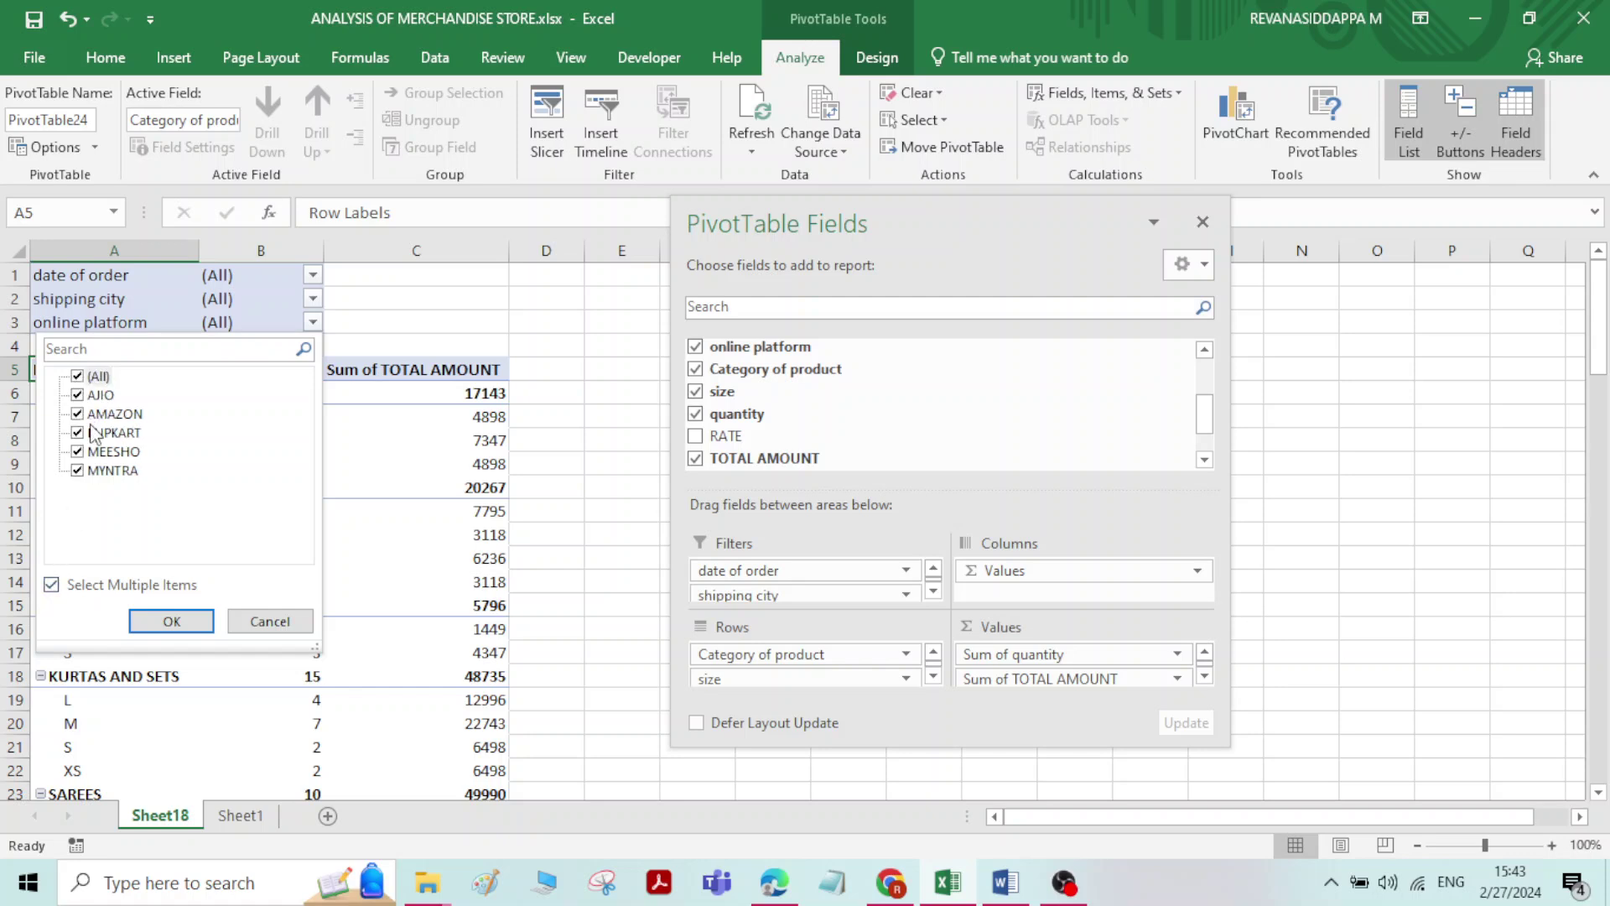
{"action": "left_click", "coordinate": [78, 376]}
{"action": "left_click", "coordinate": [94, 432]}
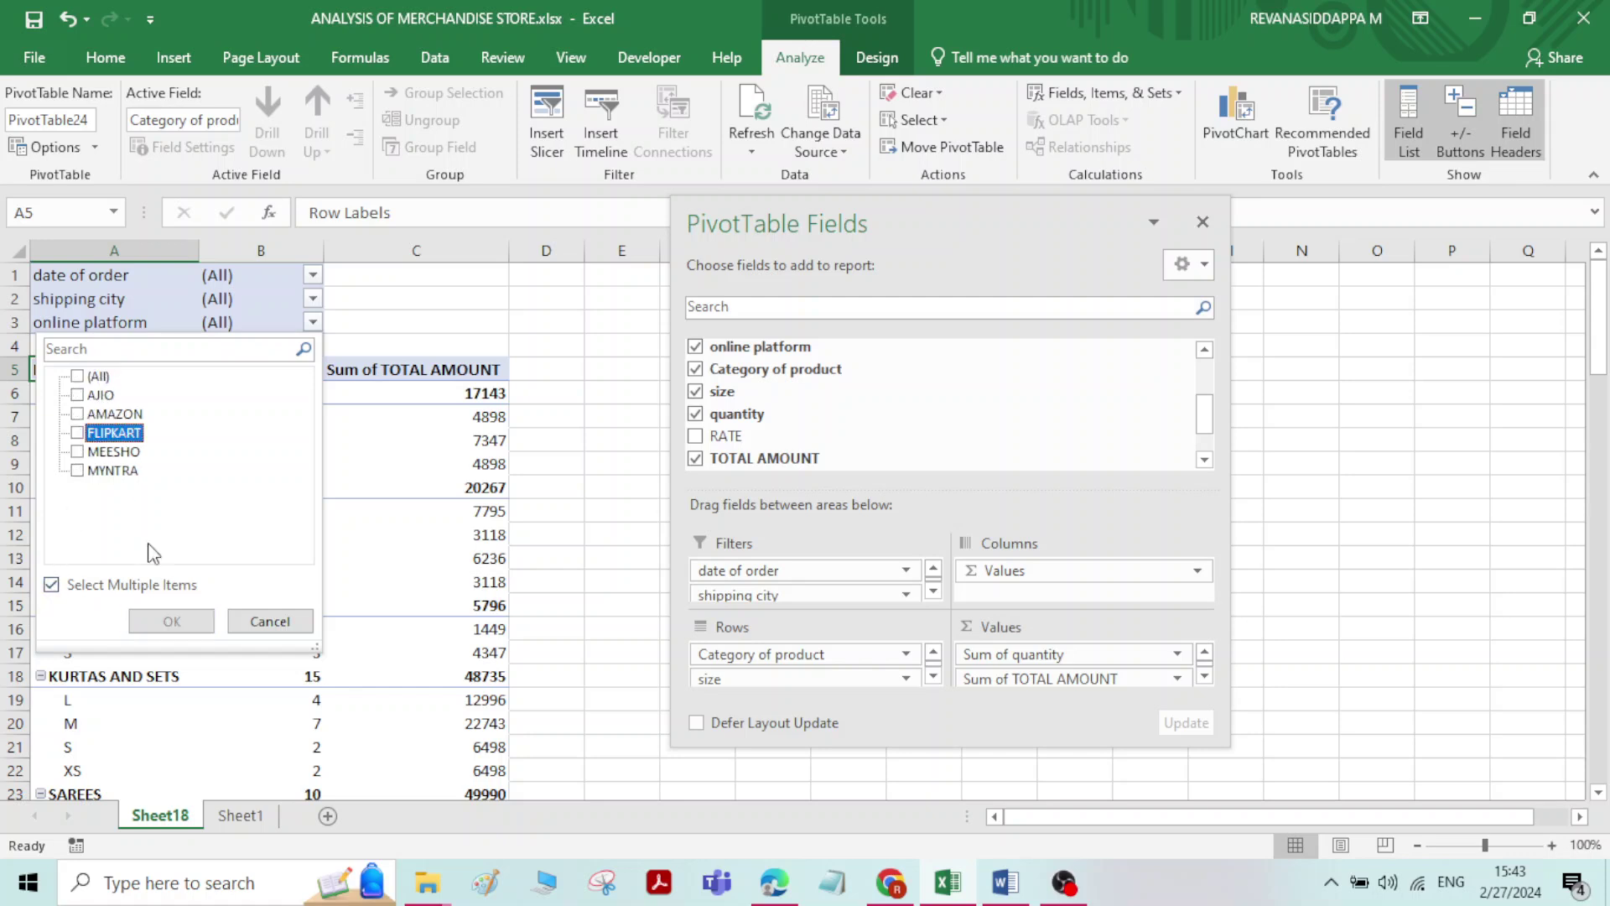
{"action": "left_click", "coordinate": [77, 433]}
{"action": "left_click", "coordinate": [172, 620]}
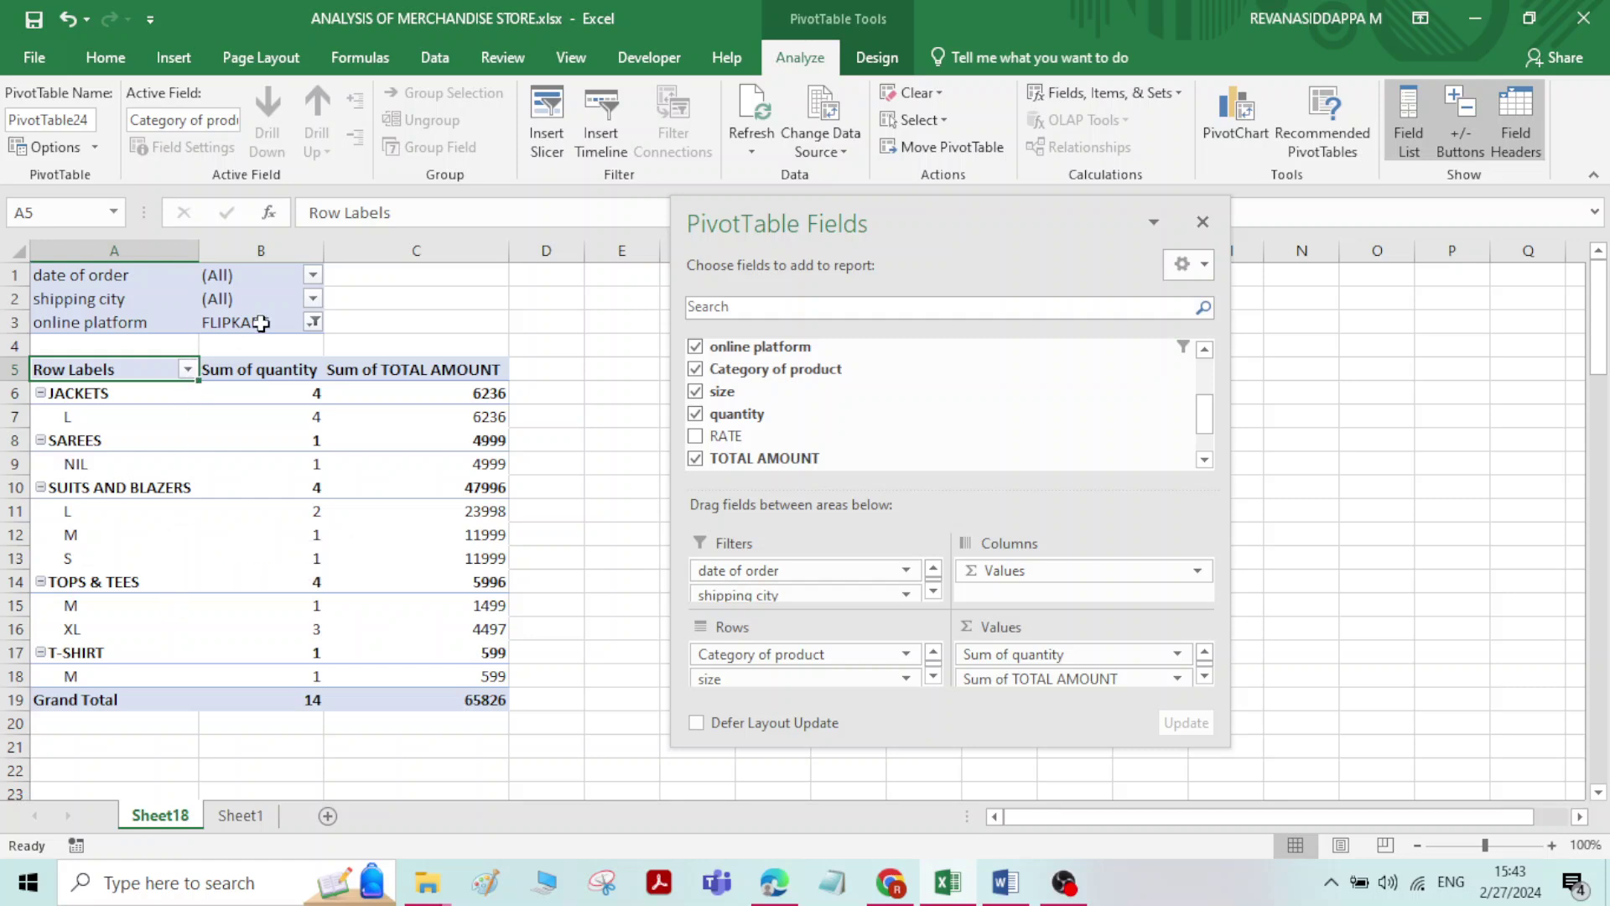
Extend the online platform filter to also include AMAZON and review the filtered report down to its grand total
{"action": "left_click", "coordinate": [313, 322]}
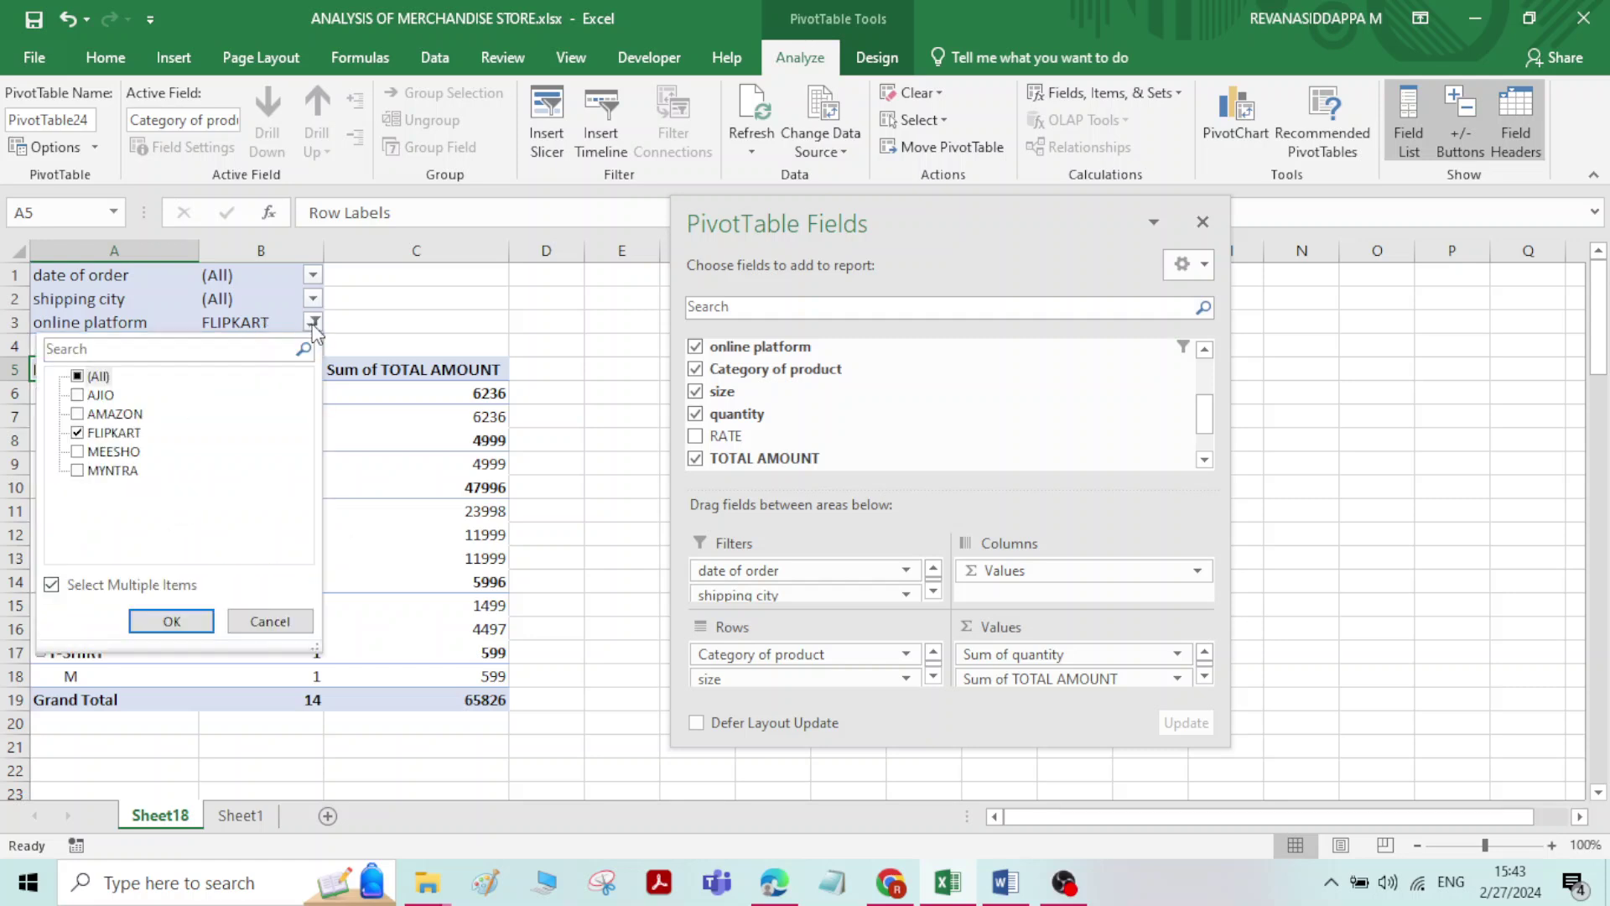
{"action": "left_click", "coordinate": [77, 415]}
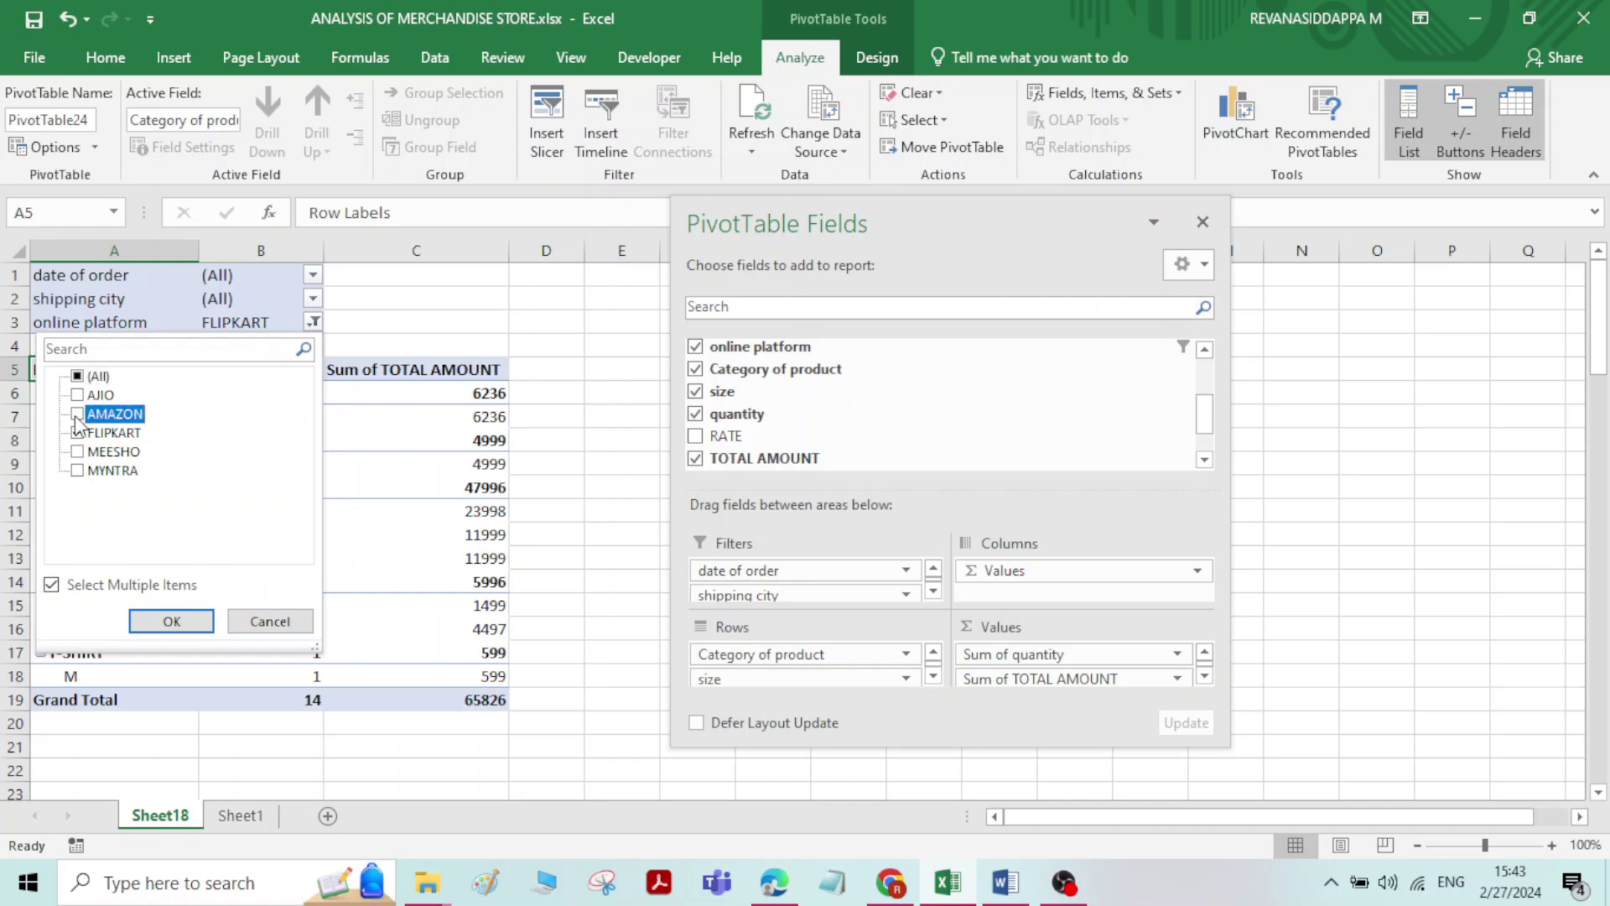
{"action": "left_click", "coordinate": [167, 620]}
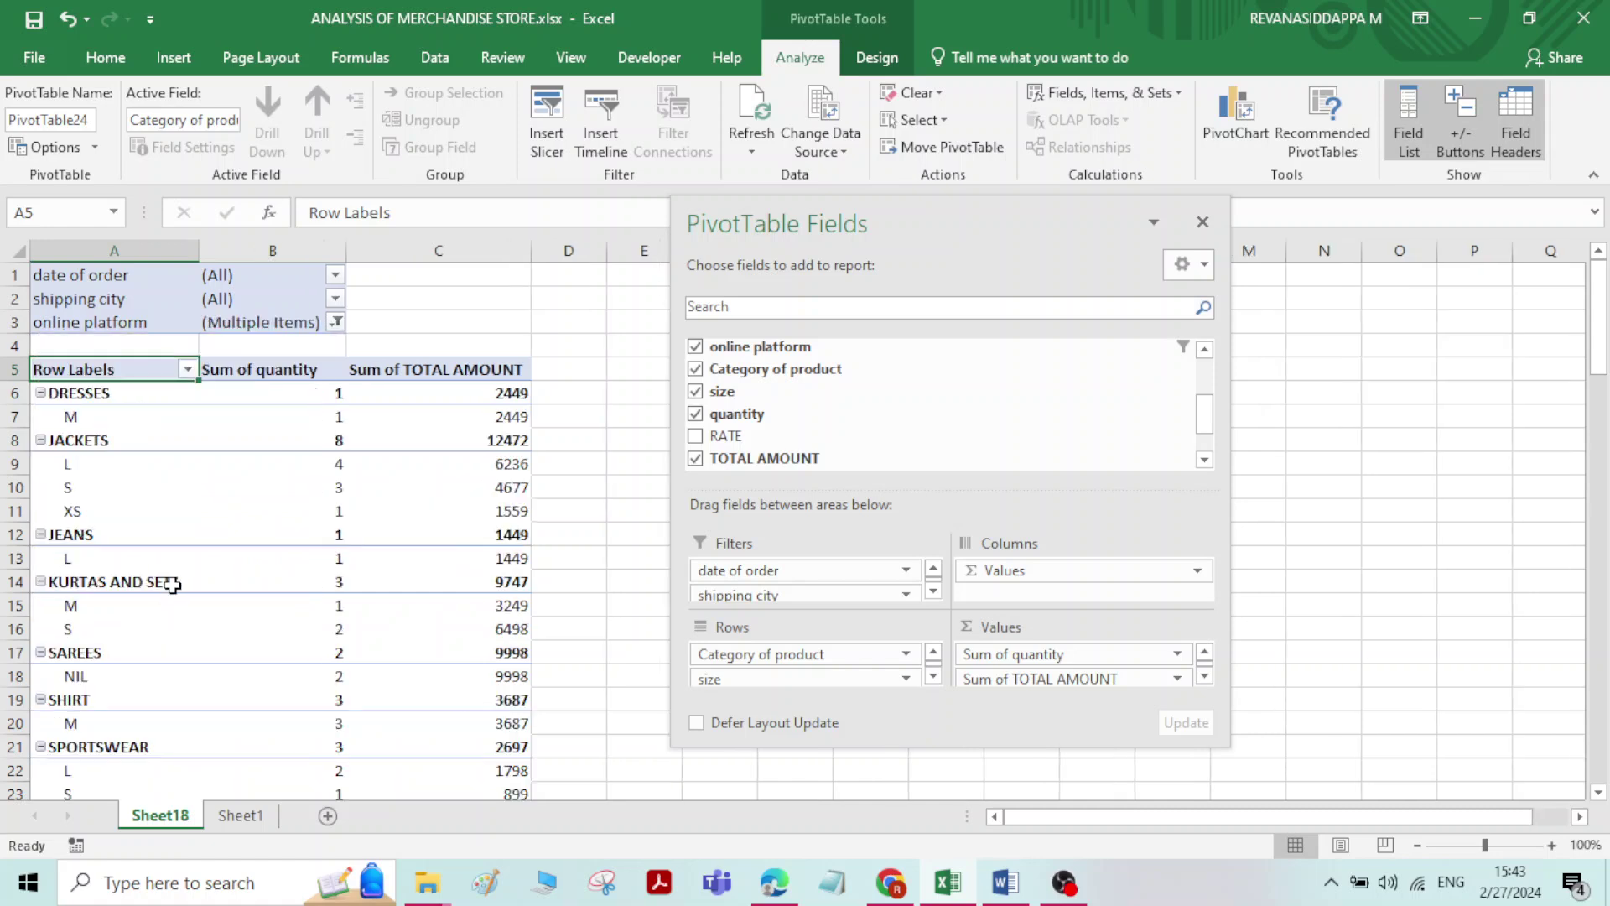
{"action": "scroll", "coordinate": [177, 574], "scroll_direction": "down", "scroll_amount": 3}
{"action": "scroll", "coordinate": [177, 574], "scroll_direction": "down", "scroll_amount": 2}
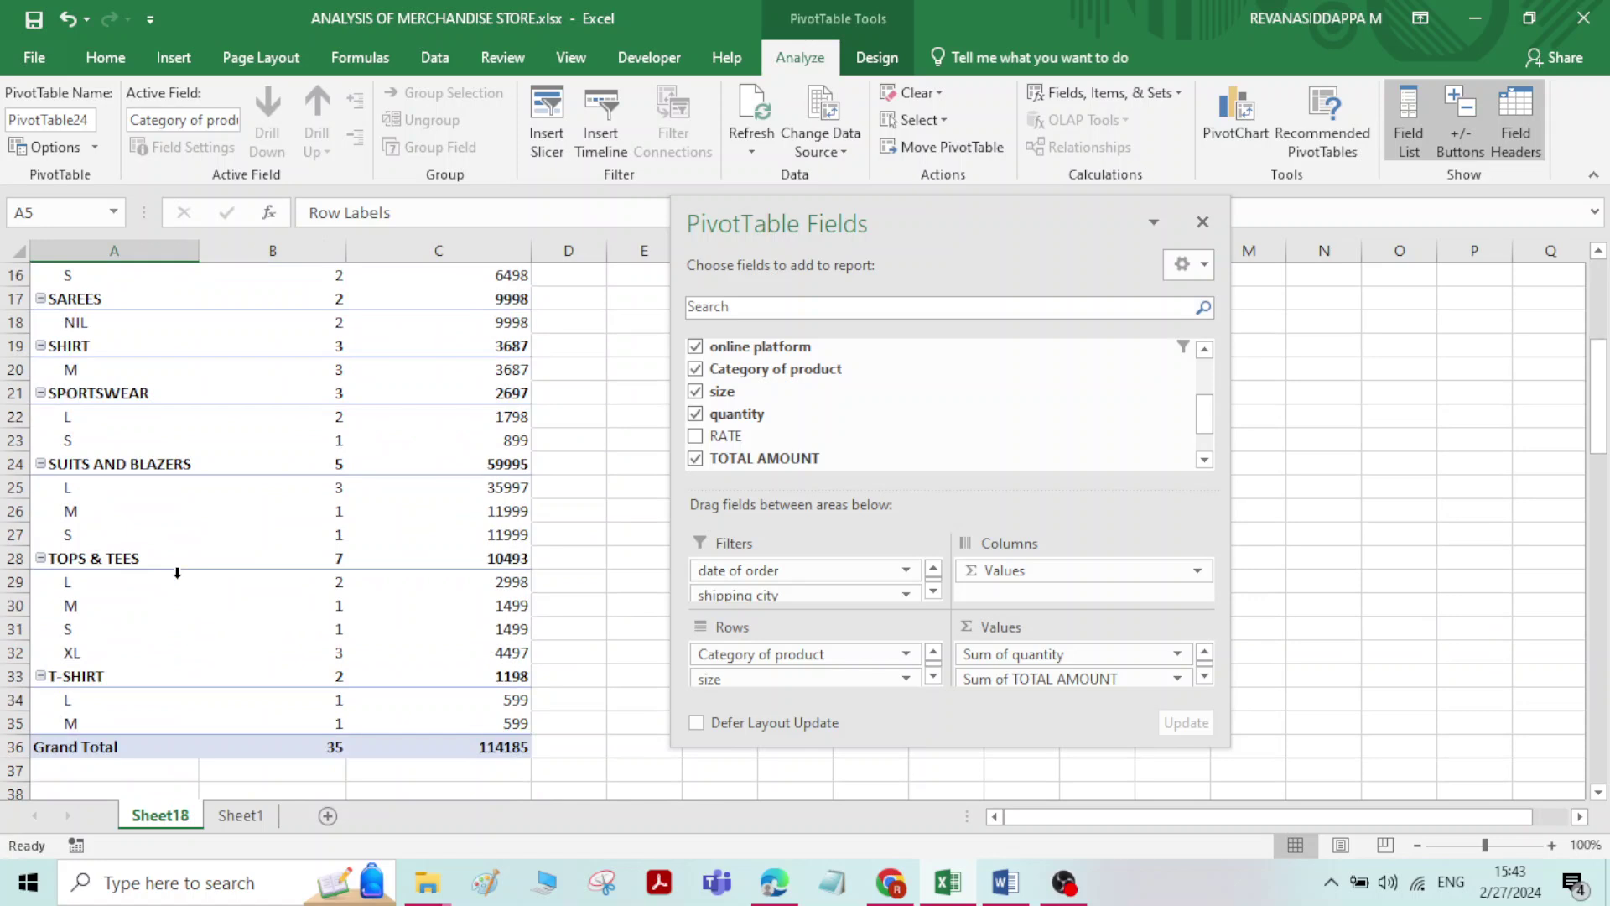
{"action": "scroll", "coordinate": [177, 574], "scroll_direction": "up", "scroll_amount": 4}
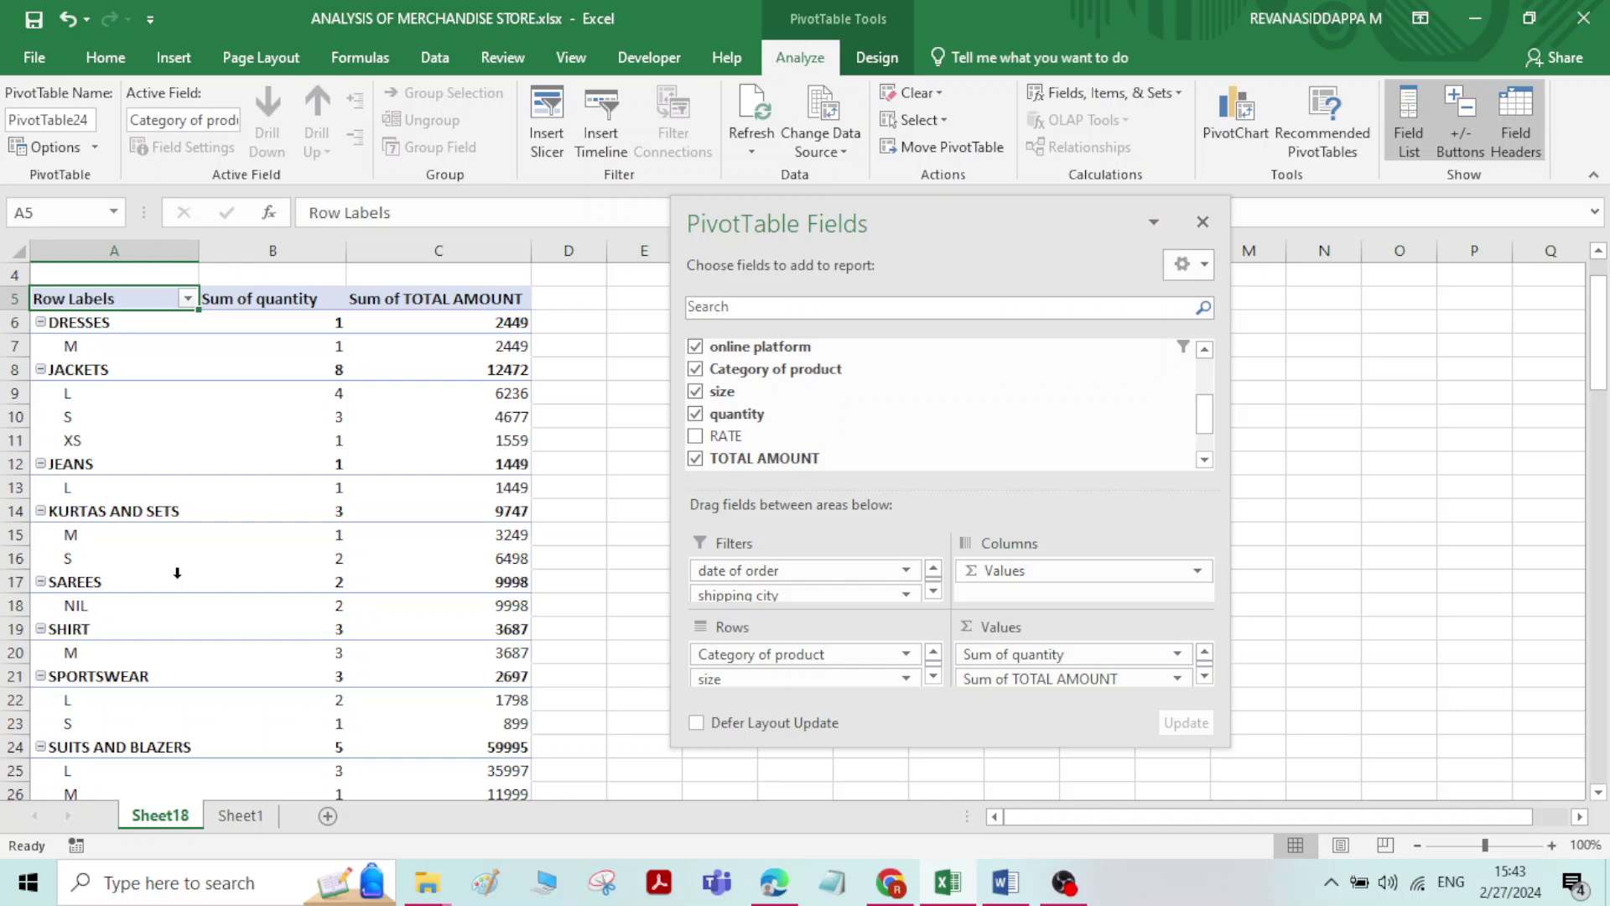
{"action": "scroll", "coordinate": [209, 395], "scroll_direction": "up", "scroll_amount": 1}
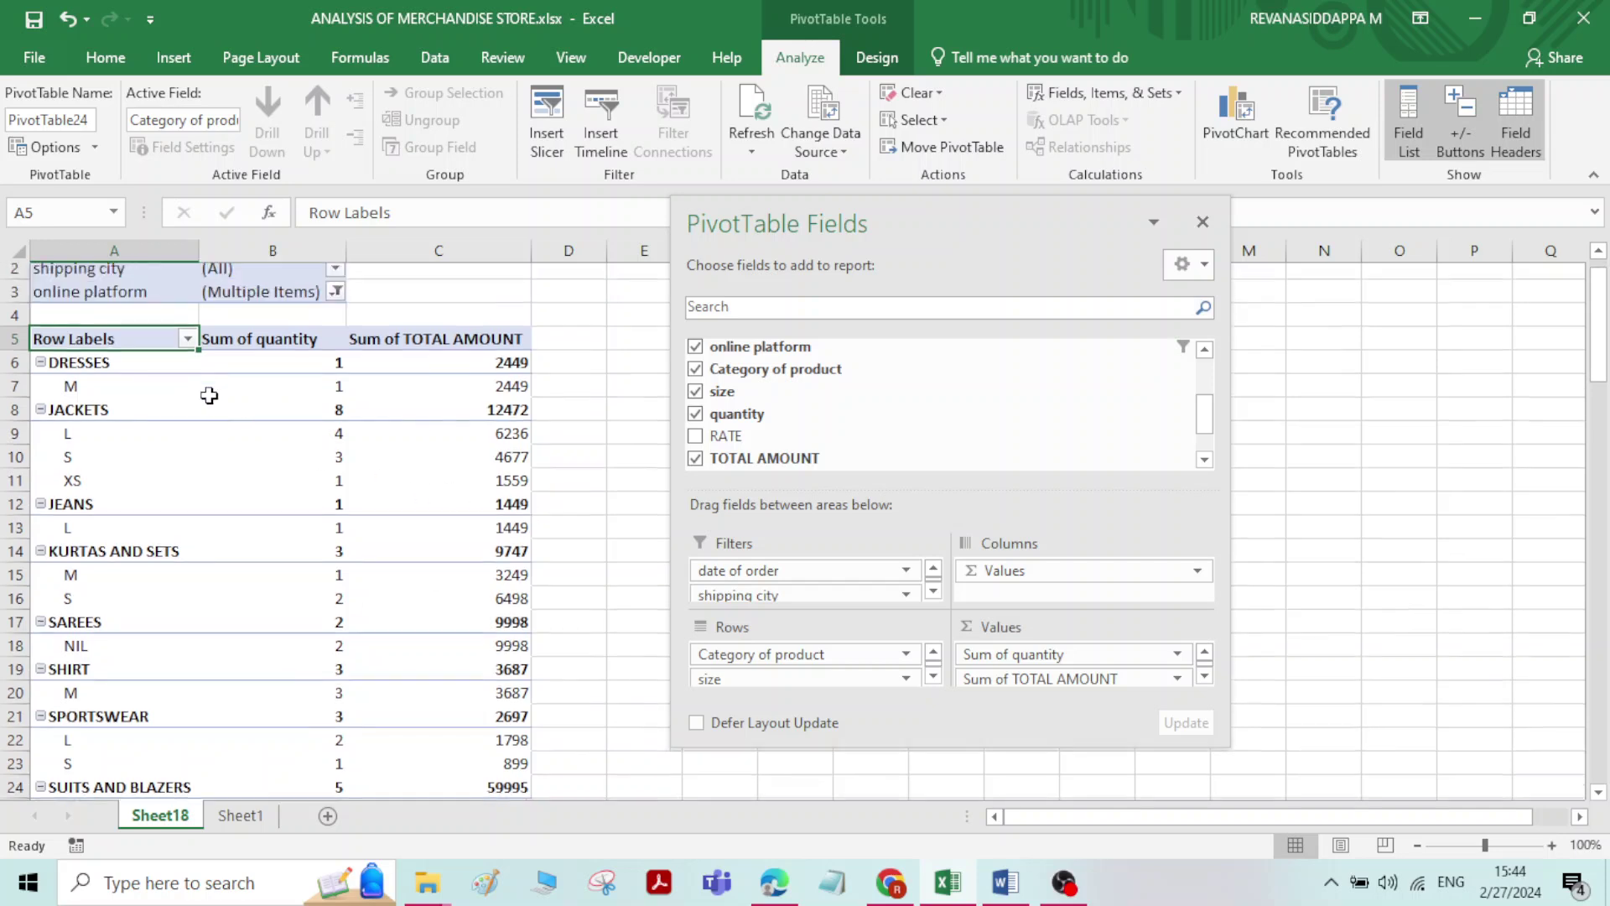
{"action": "scroll", "coordinate": [209, 395], "scroll_direction": "up", "scroll_amount": 1}
Reset the online platform filter to include all platforms
{"action": "left_click", "coordinate": [336, 322]}
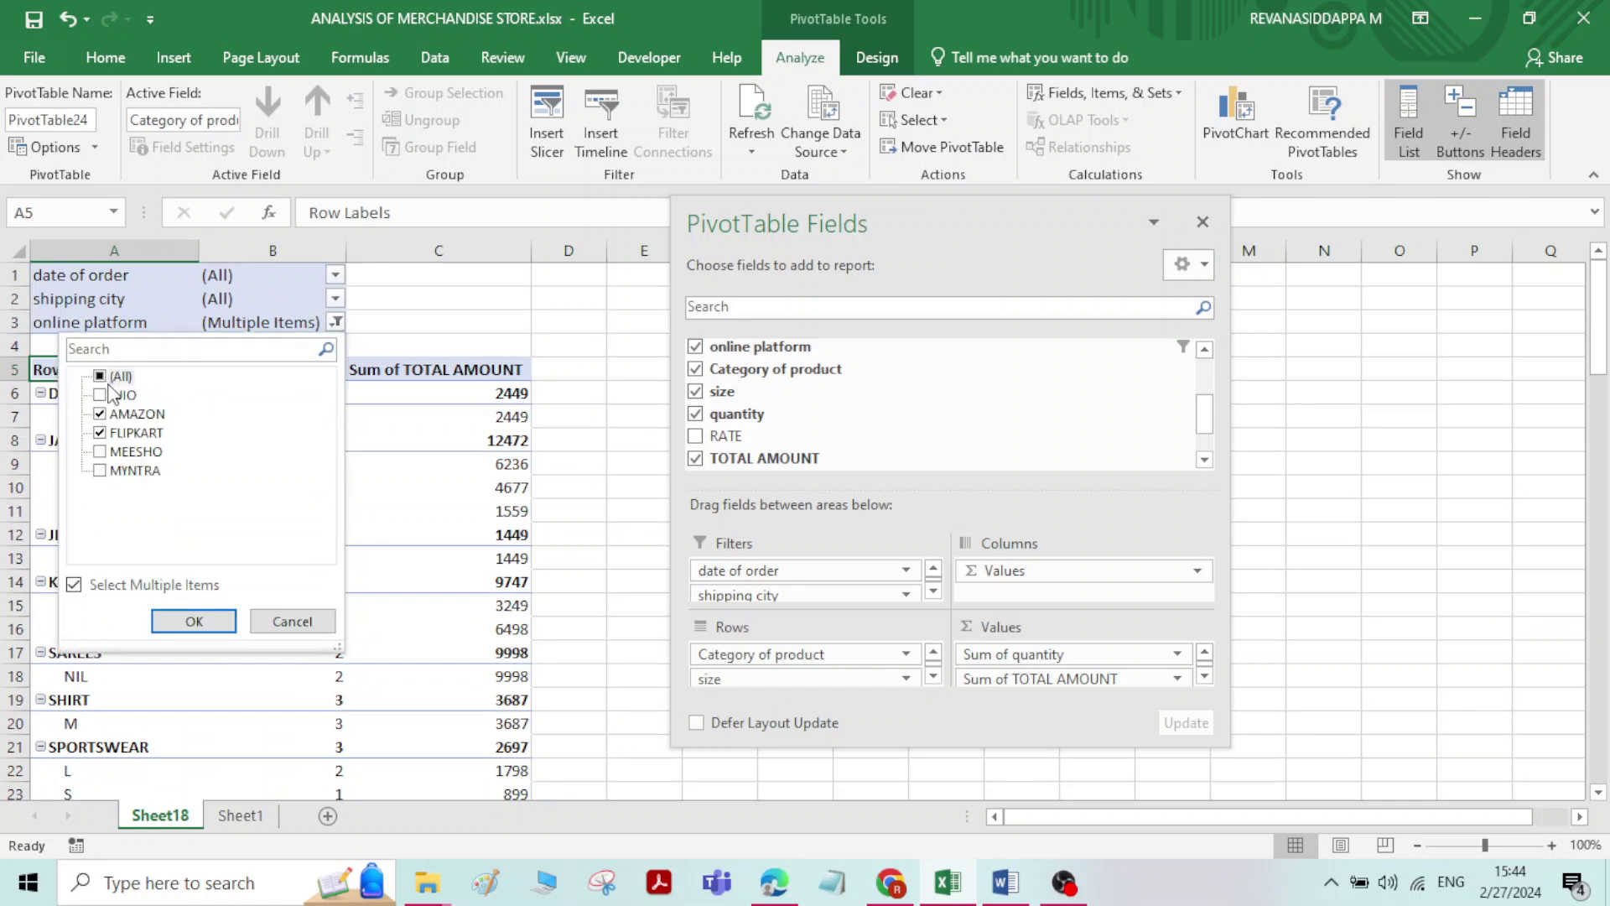
{"action": "left_click", "coordinate": [100, 413]}
{"action": "left_click", "coordinate": [100, 432]}
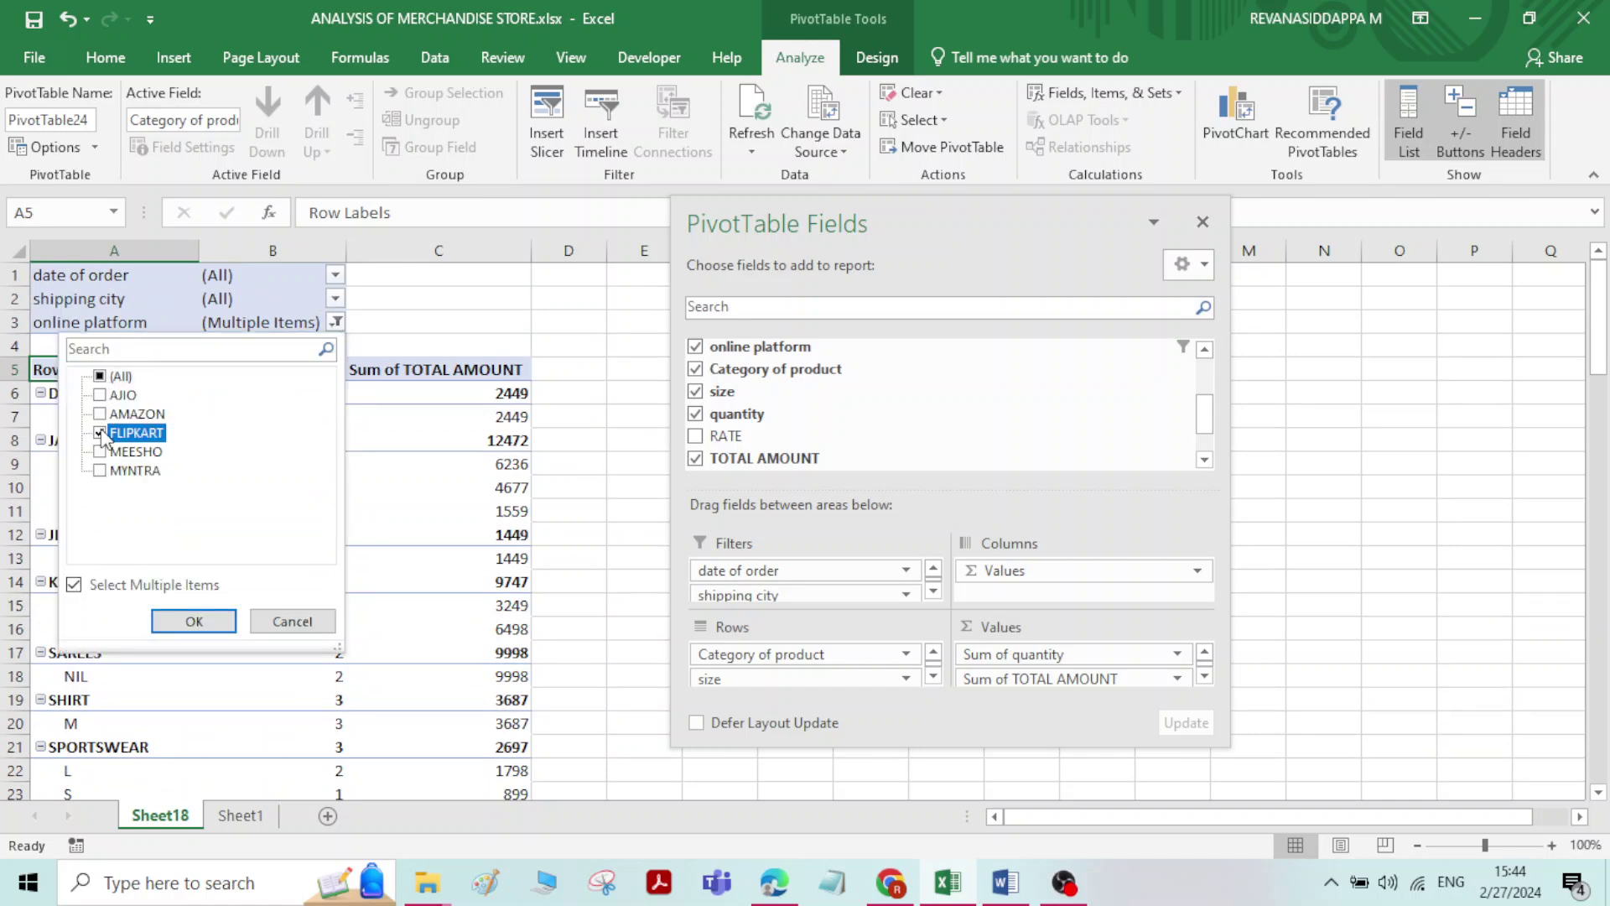
{"action": "left_click", "coordinate": [108, 377]}
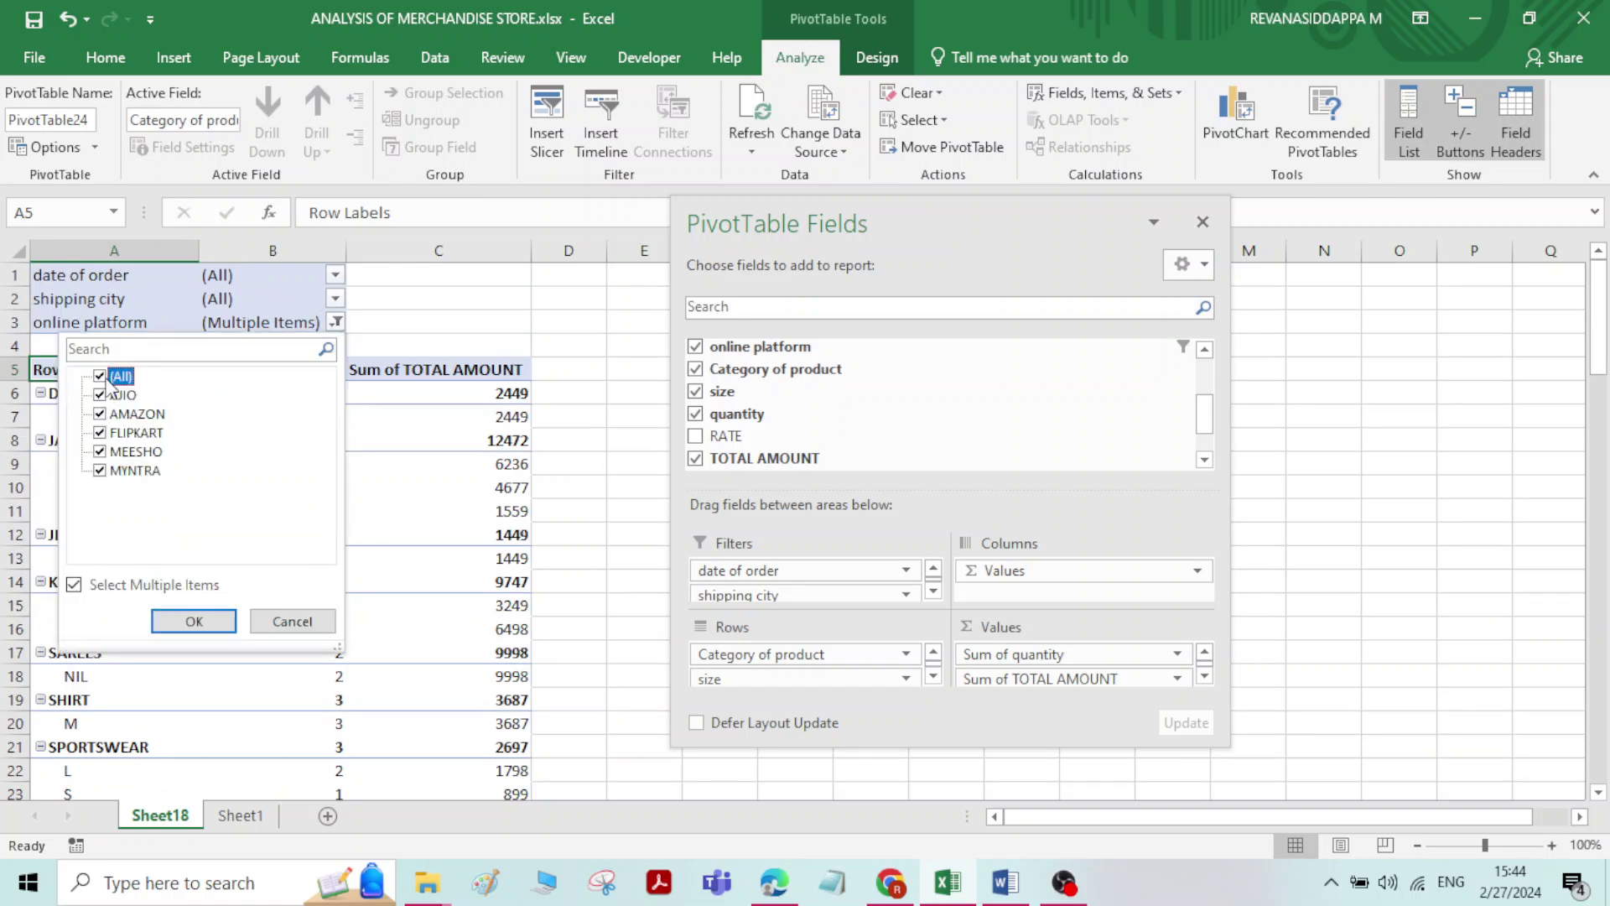
{"action": "left_click", "coordinate": [194, 620]}
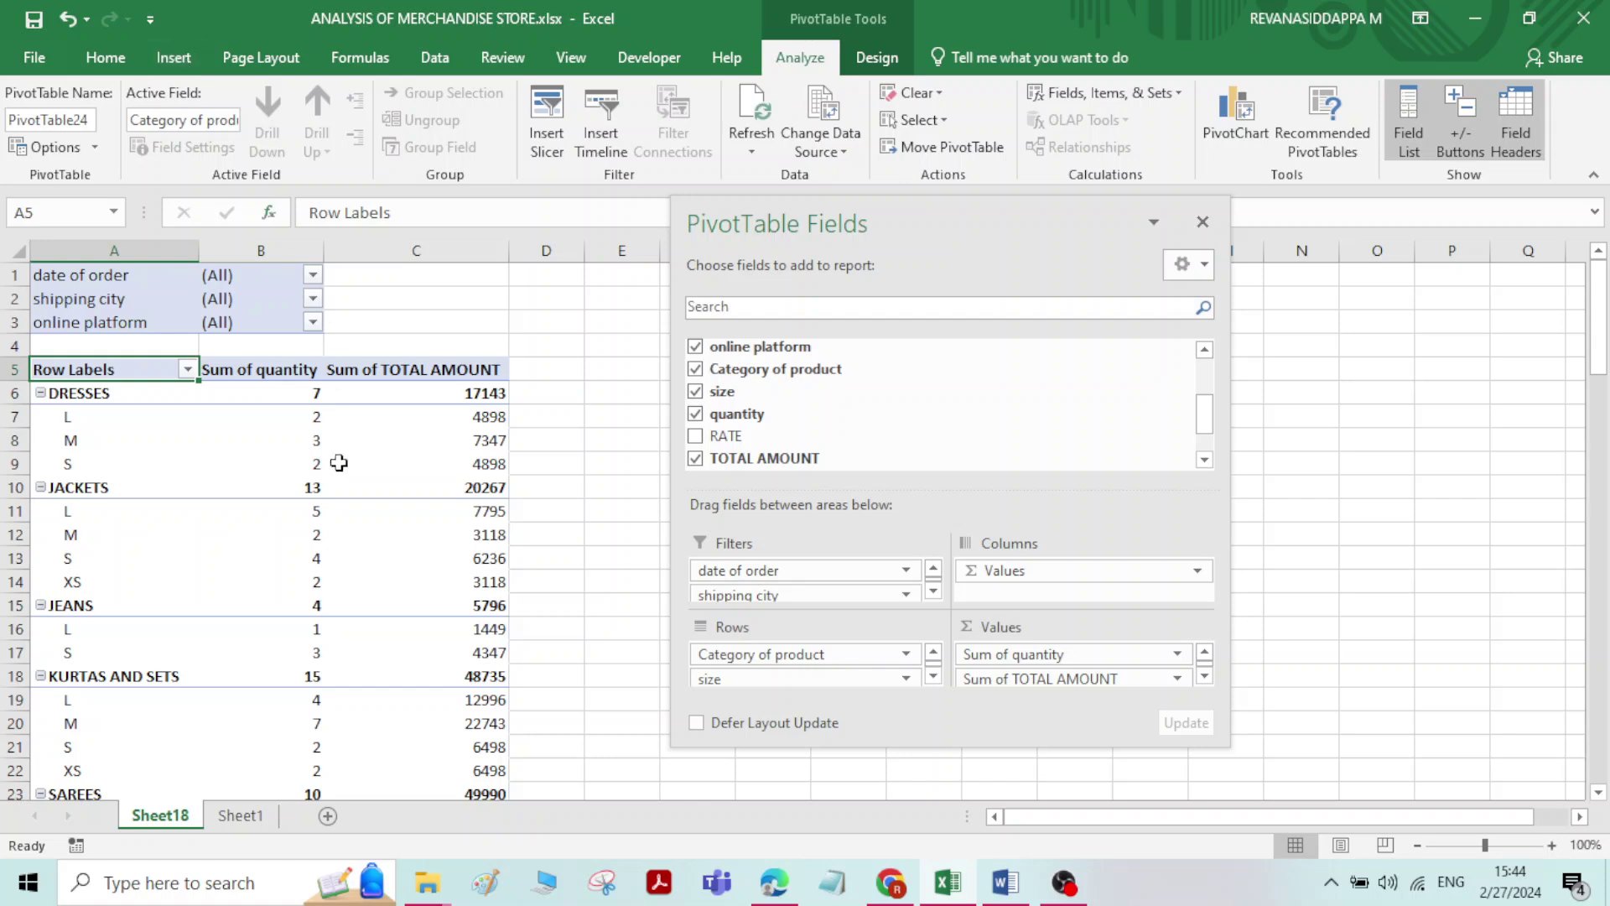
{"action": "scroll", "coordinate": [353, 548], "scroll_direction": "down", "scroll_amount": 3}
{"action": "scroll", "coordinate": [336, 520], "scroll_direction": "up", "scroll_amount": 3}
{"action": "mouse_move", "coordinate": [304, 479]}
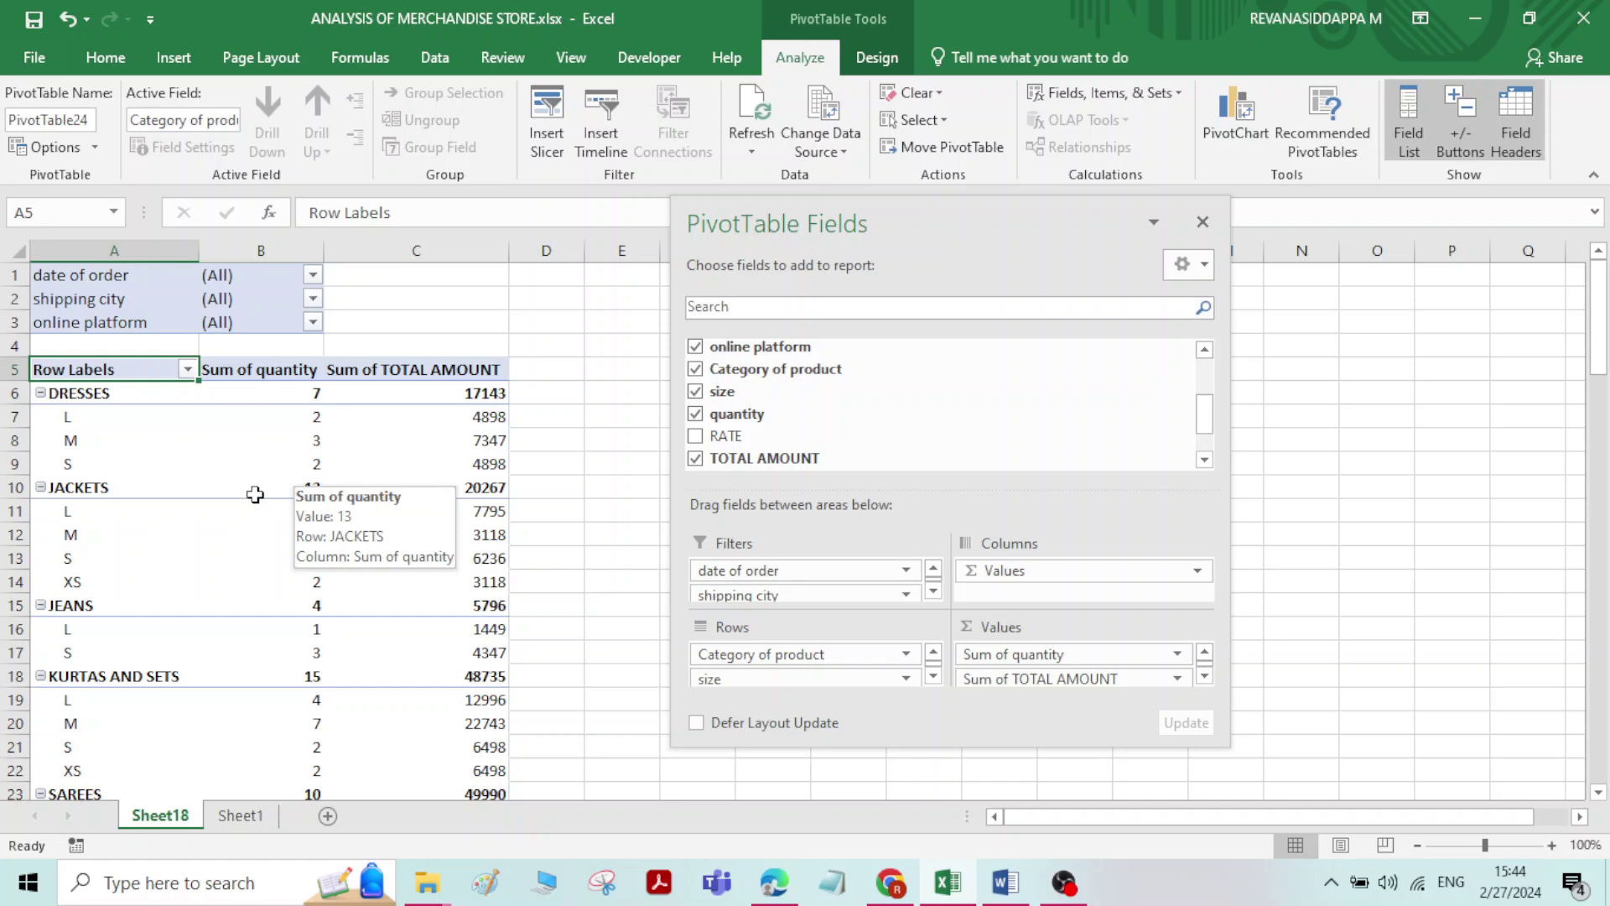
{"action": "scroll", "coordinate": [255, 495], "scroll_direction": "down", "scroll_amount": 3}
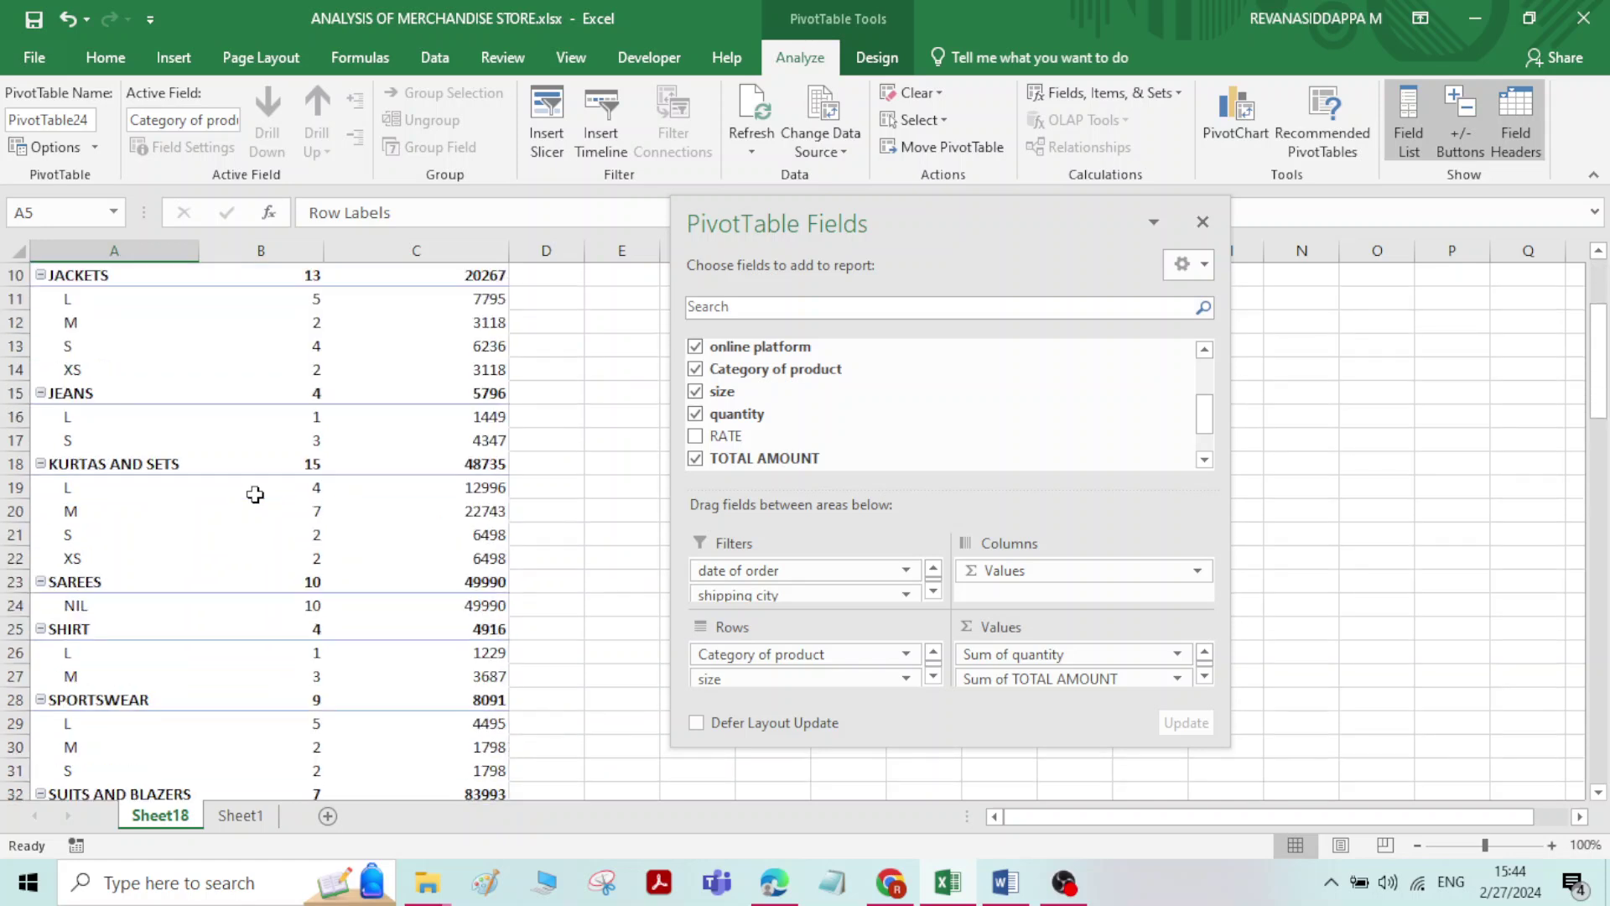
{"action": "scroll", "coordinate": [255, 495], "scroll_direction": "up", "scroll_amount": 3}
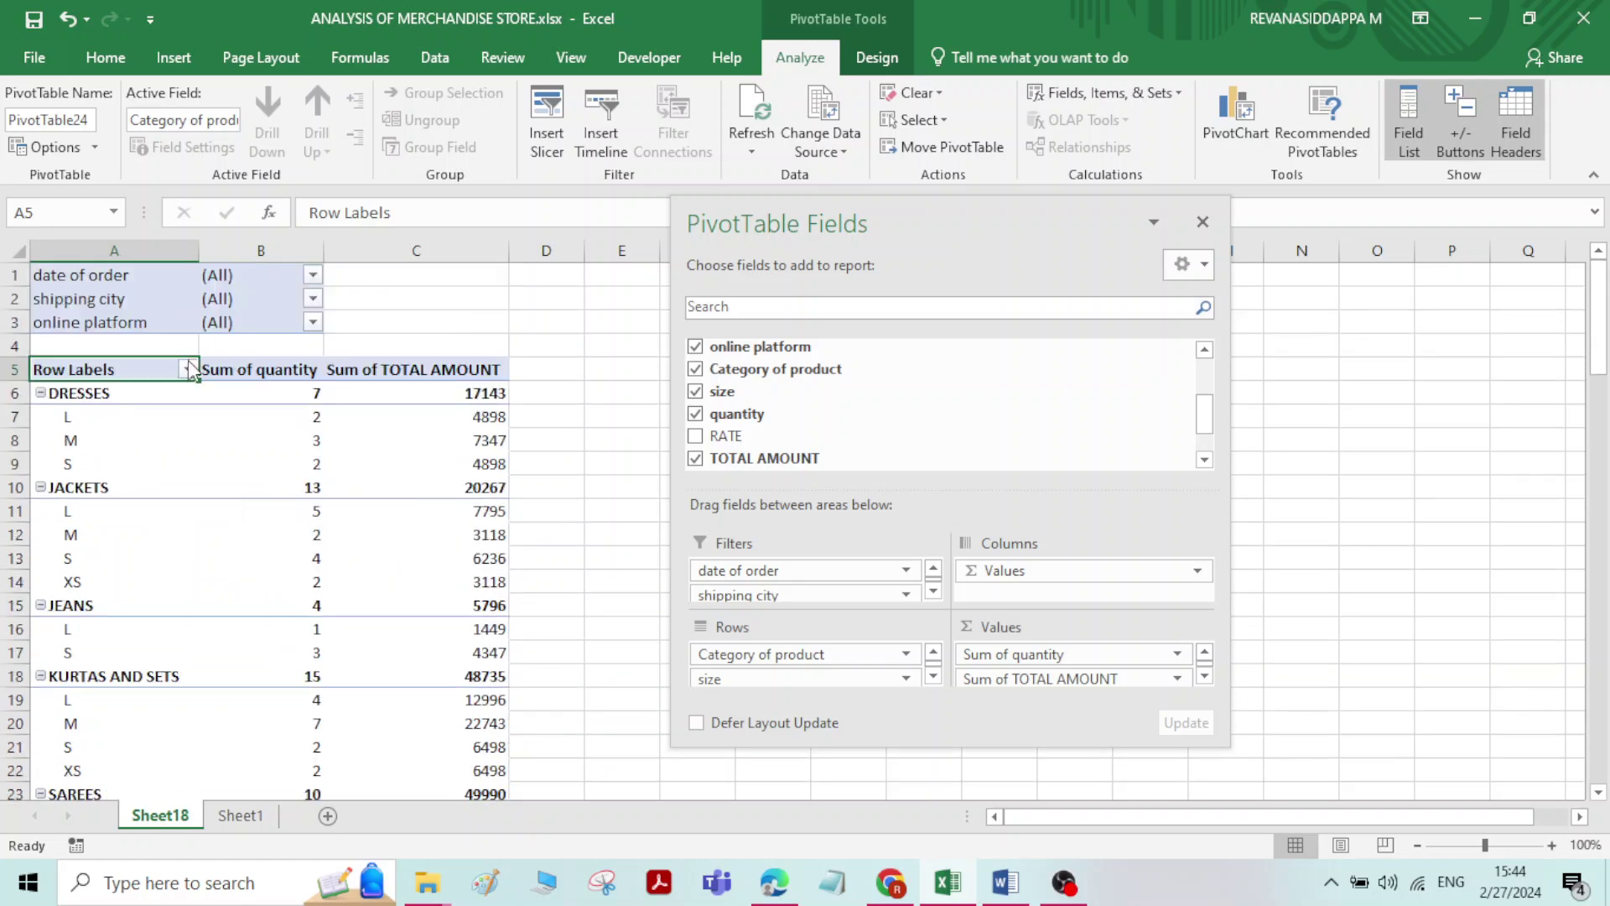
Insert a Clustered Column PivotChart based on the PivotTable, comparing the stacked and 3-D column previews before choosing
{"action": "left_click", "coordinate": [172, 60]}
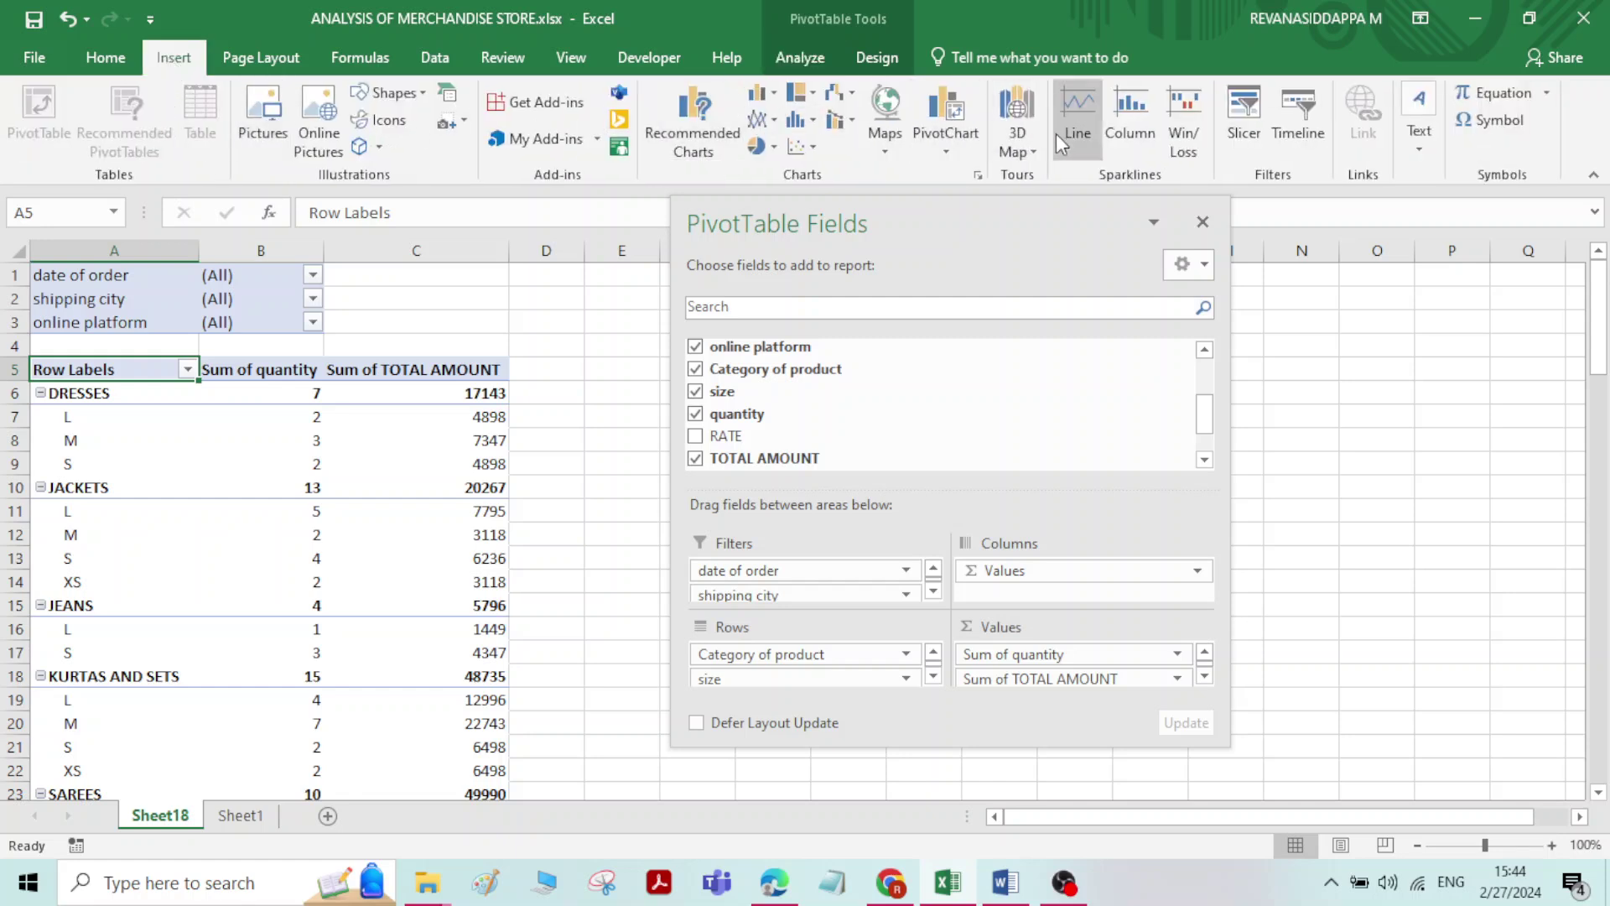
{"action": "left_click_drag", "start_coordinate": [1076, 234], "coordinate": [1122, 305]}
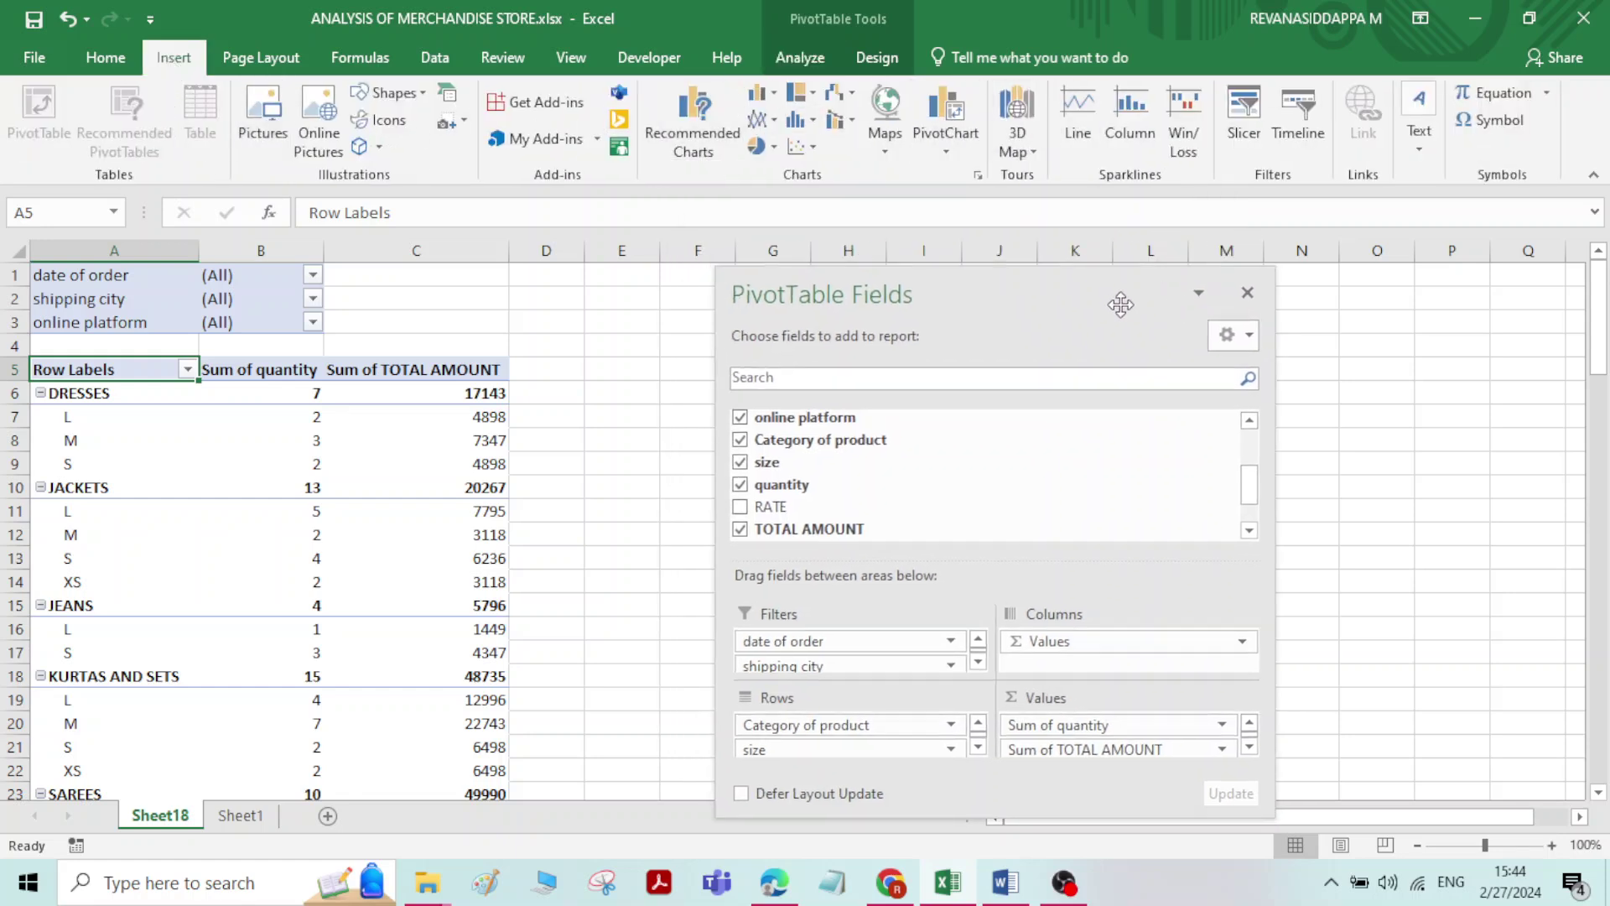
{"action": "left_click", "coordinate": [935, 105]}
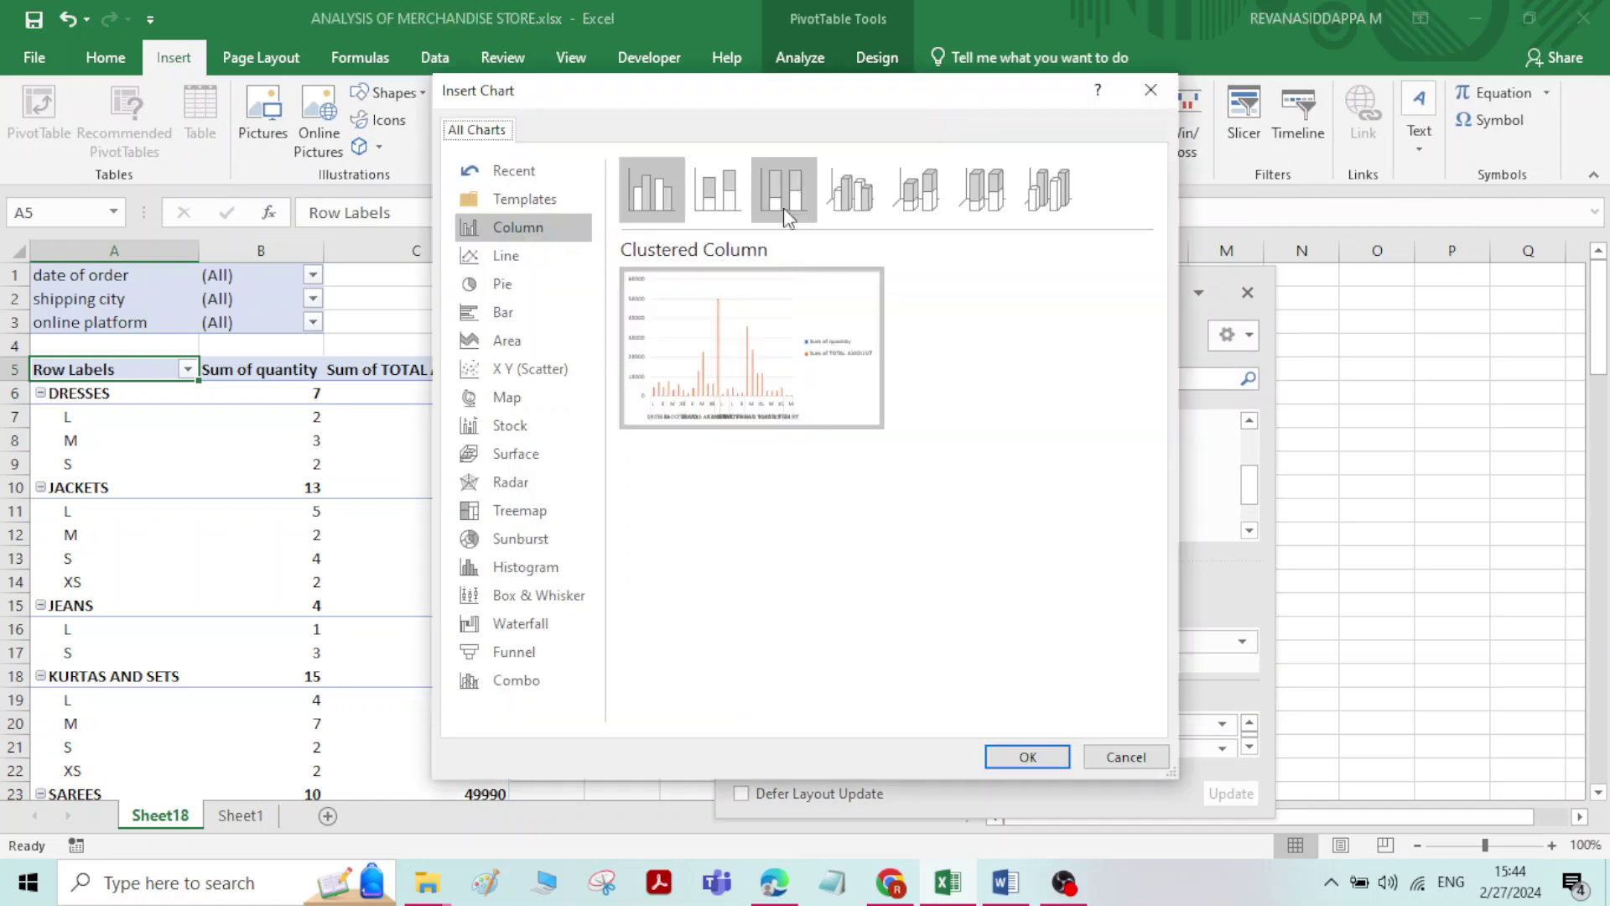
{"action": "left_click", "coordinate": [671, 193]}
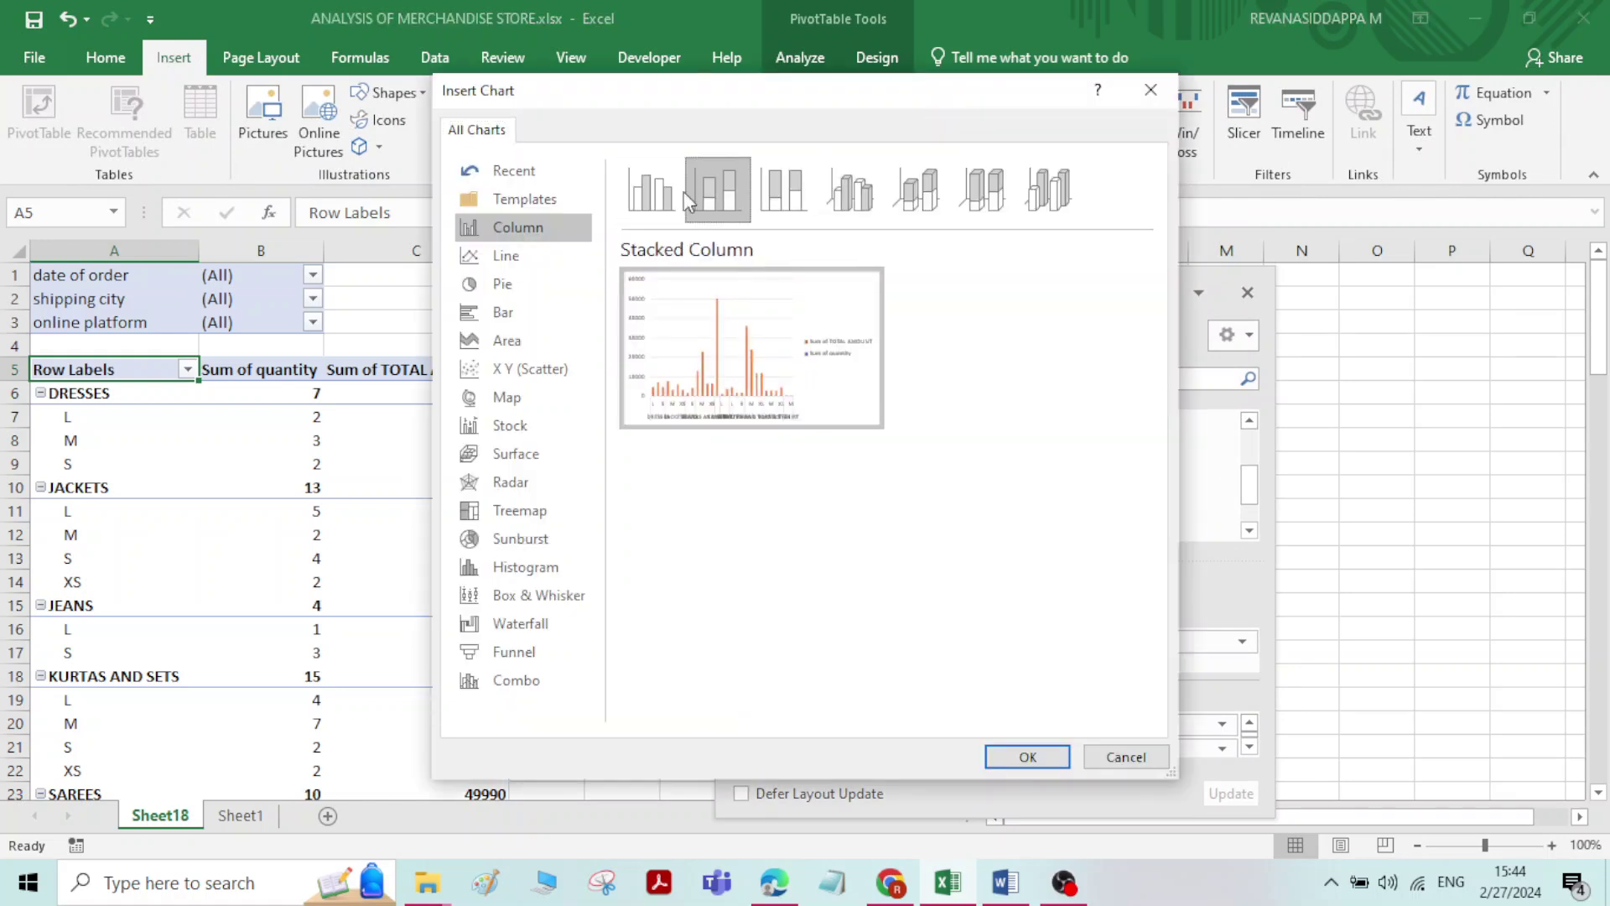
{"action": "left_click", "coordinate": [782, 191]}
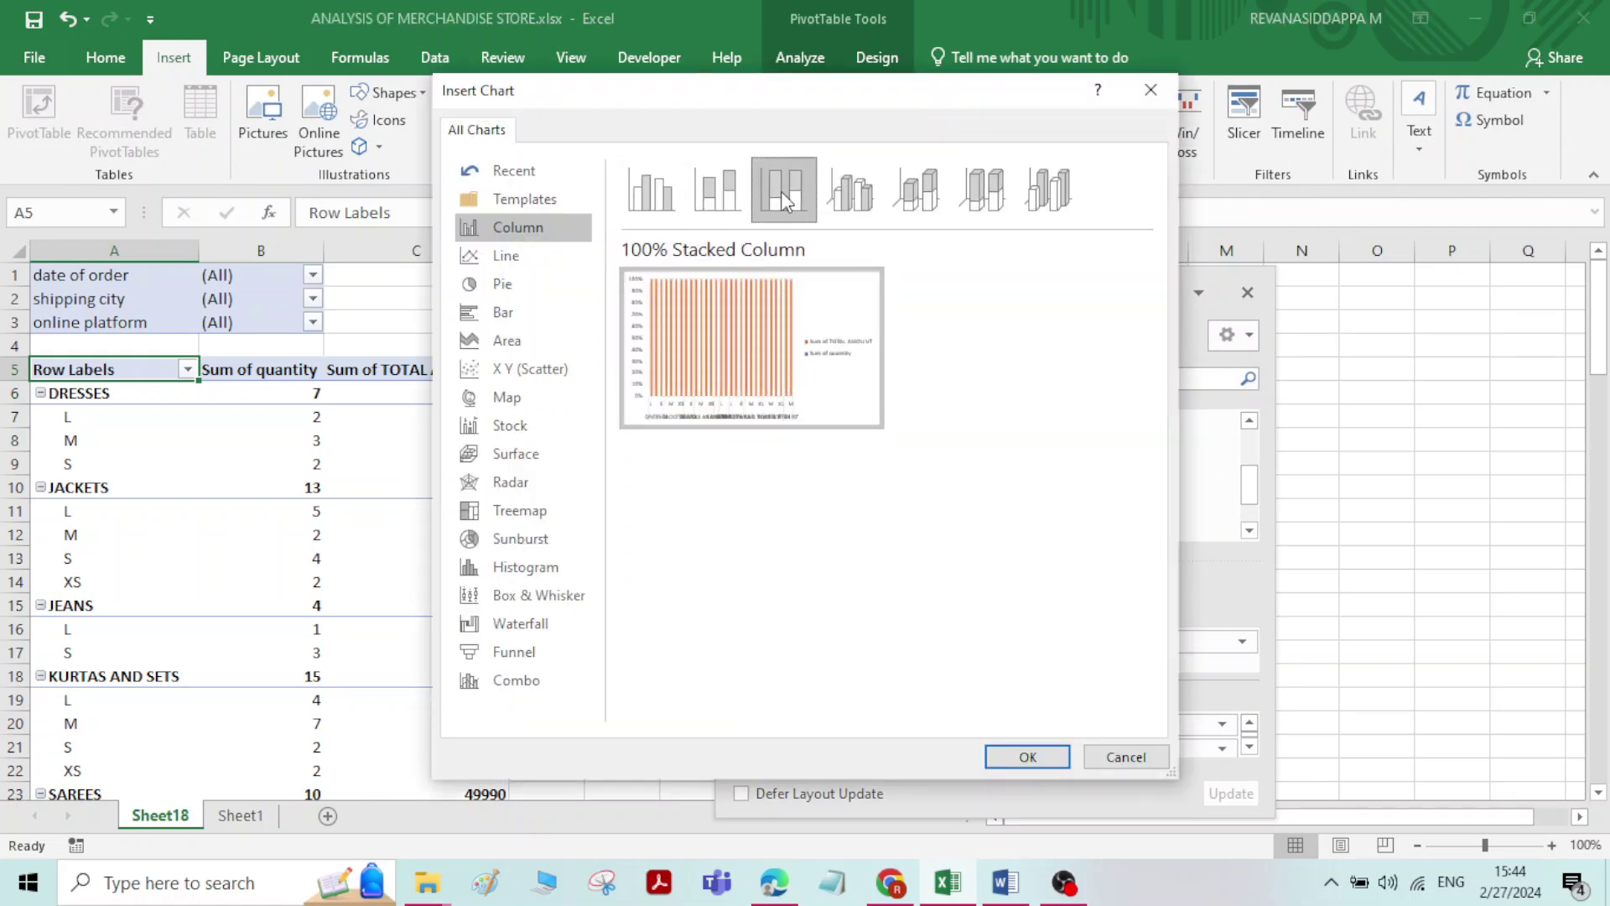
{"action": "left_click", "coordinate": [850, 191]}
{"action": "left_click", "coordinate": [917, 192]}
{"action": "left_click", "coordinate": [675, 203]}
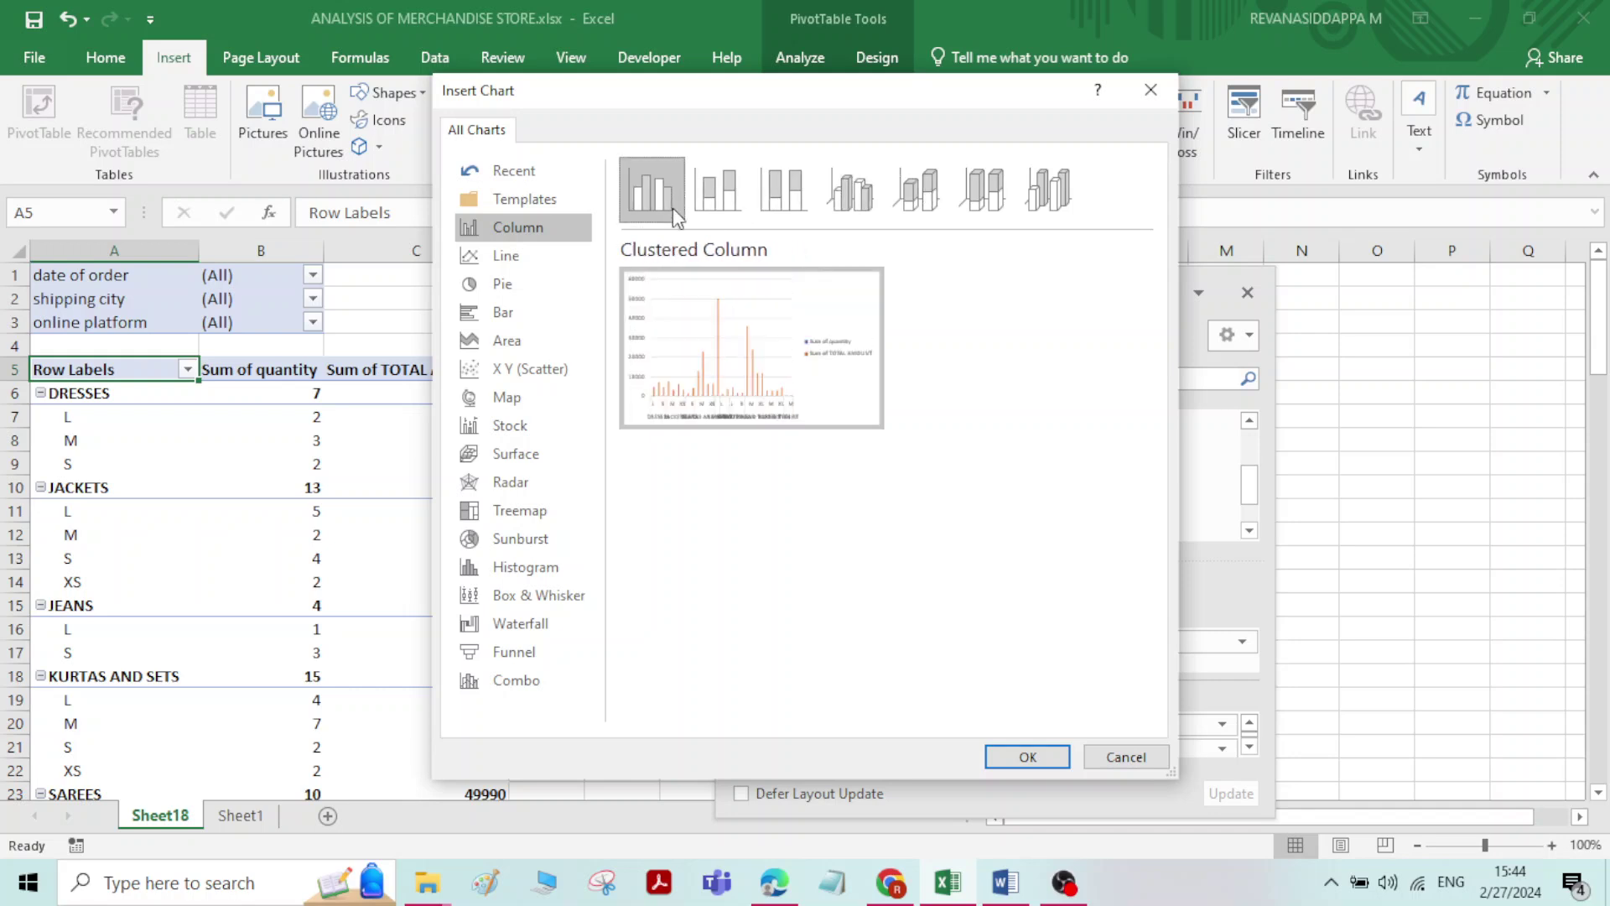
{"action": "left_click", "coordinate": [1027, 757]}
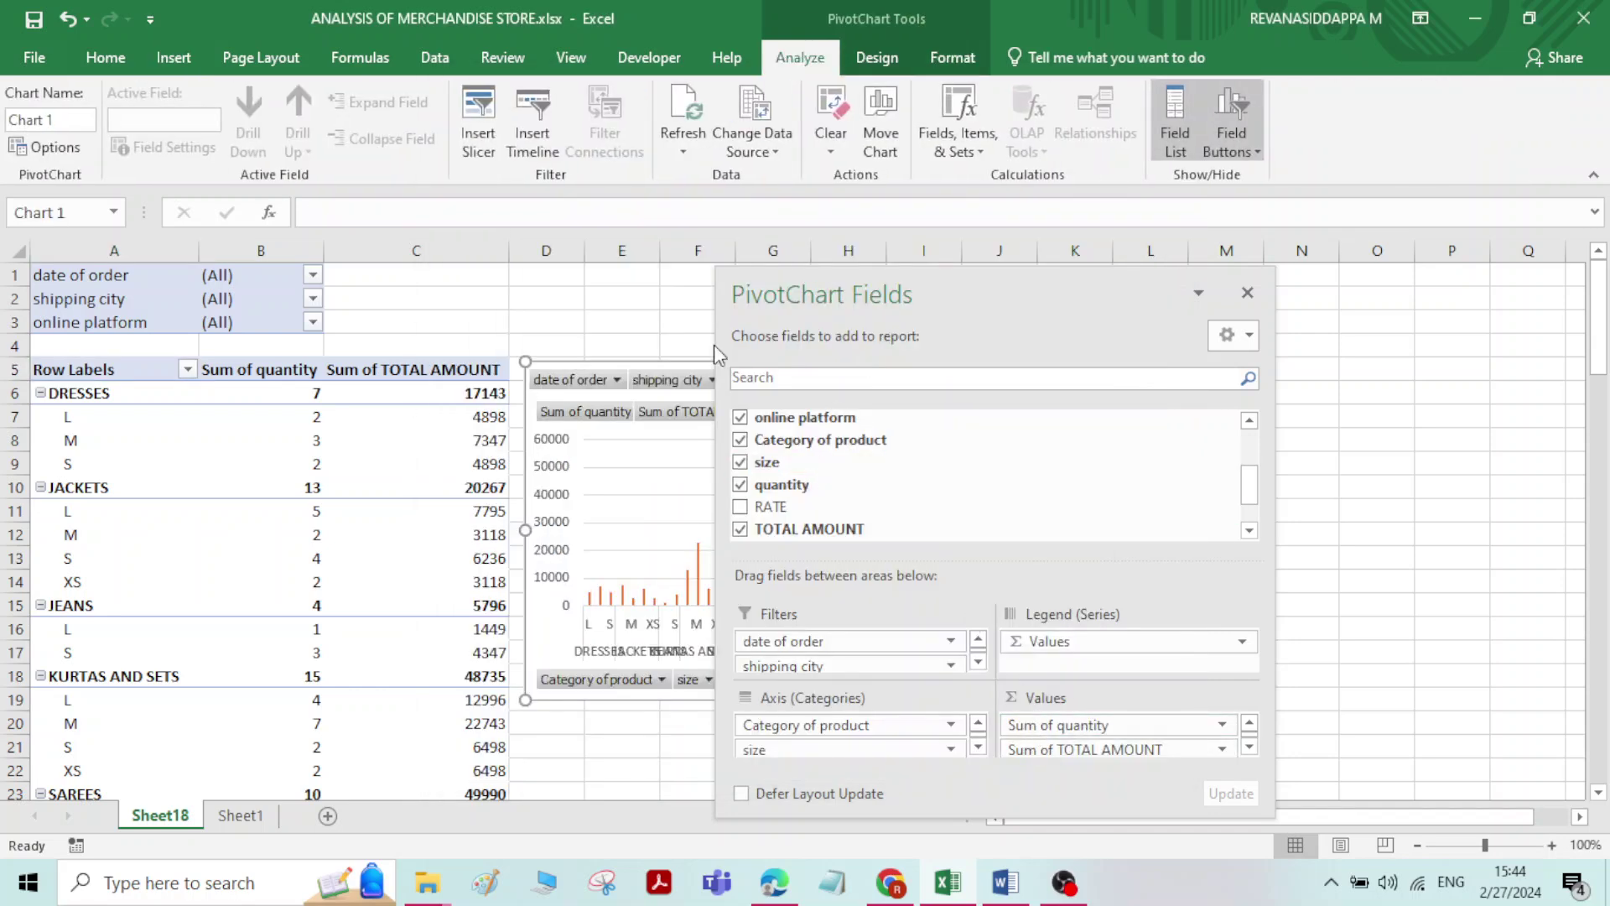
Move the field list clear of the PivotChart, then enlarge the chart and position it beside the filter cells
{"action": "left_click_drag", "start_coordinate": [988, 289], "coordinate": [1501, 539]}
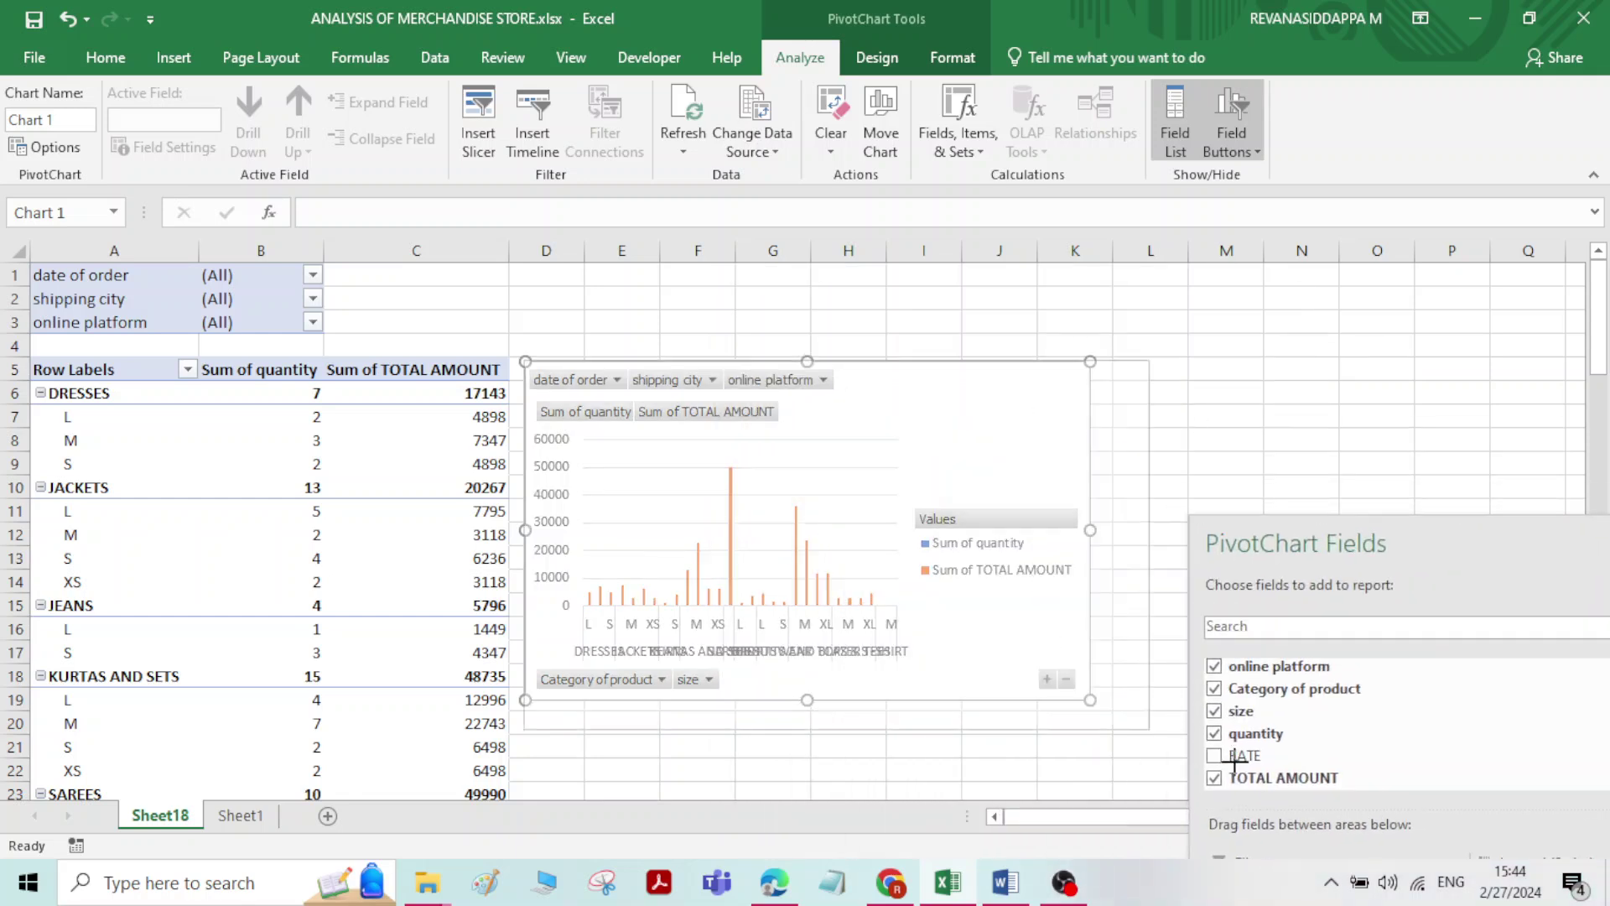
{"action": "left_click_drag", "start_coordinate": [1087, 700], "coordinate": [1392, 759]}
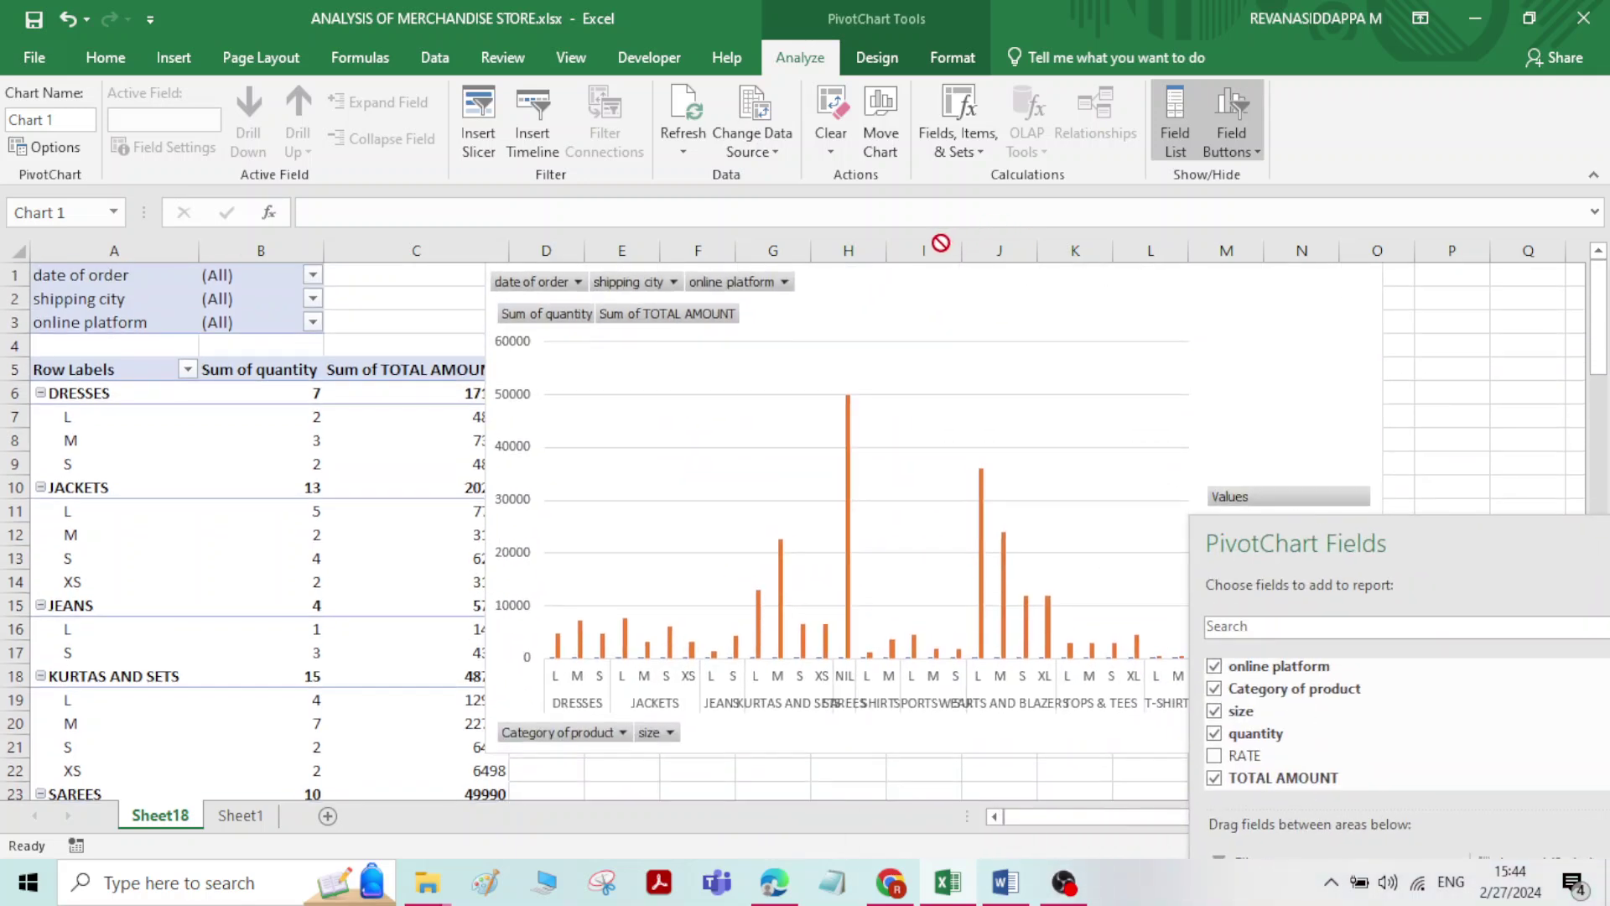
{"action": "left_click_drag", "start_coordinate": [1039, 287], "coordinate": [722, 302]}
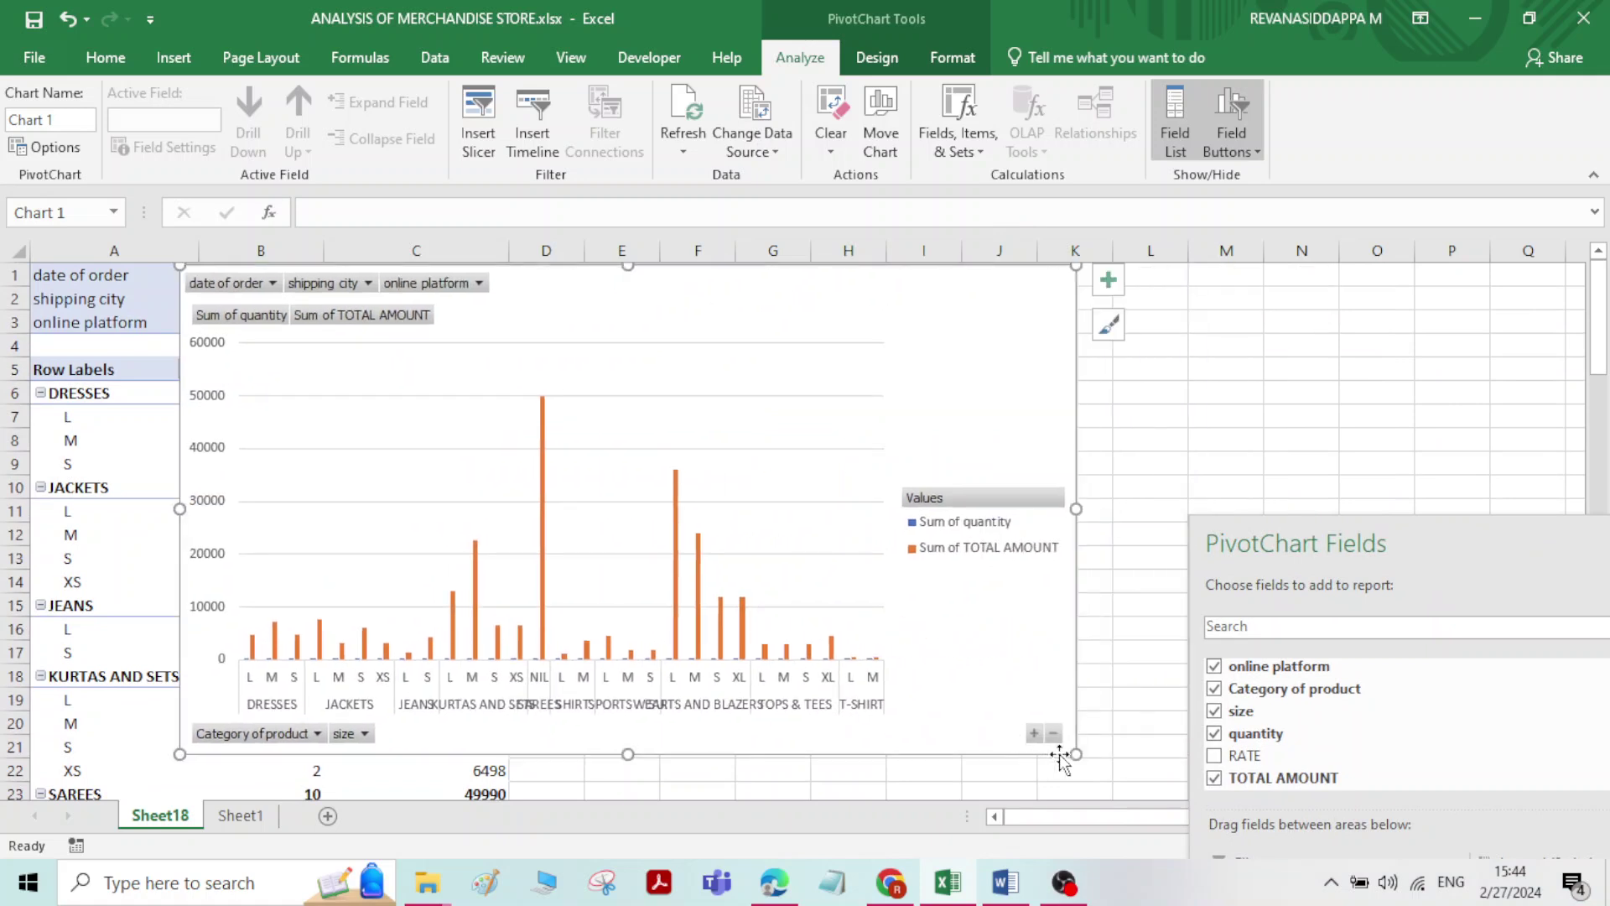
{"action": "left_click_drag", "start_coordinate": [1076, 752], "coordinate": [1099, 776]}
{"action": "left_click_drag", "start_coordinate": [928, 298], "coordinate": [1130, 325]}
Filter the PivotChart's date of order to 28-Jan-23, 29-Jan-23 and 30-Jan-23
{"action": "left_click", "coordinate": [471, 314]}
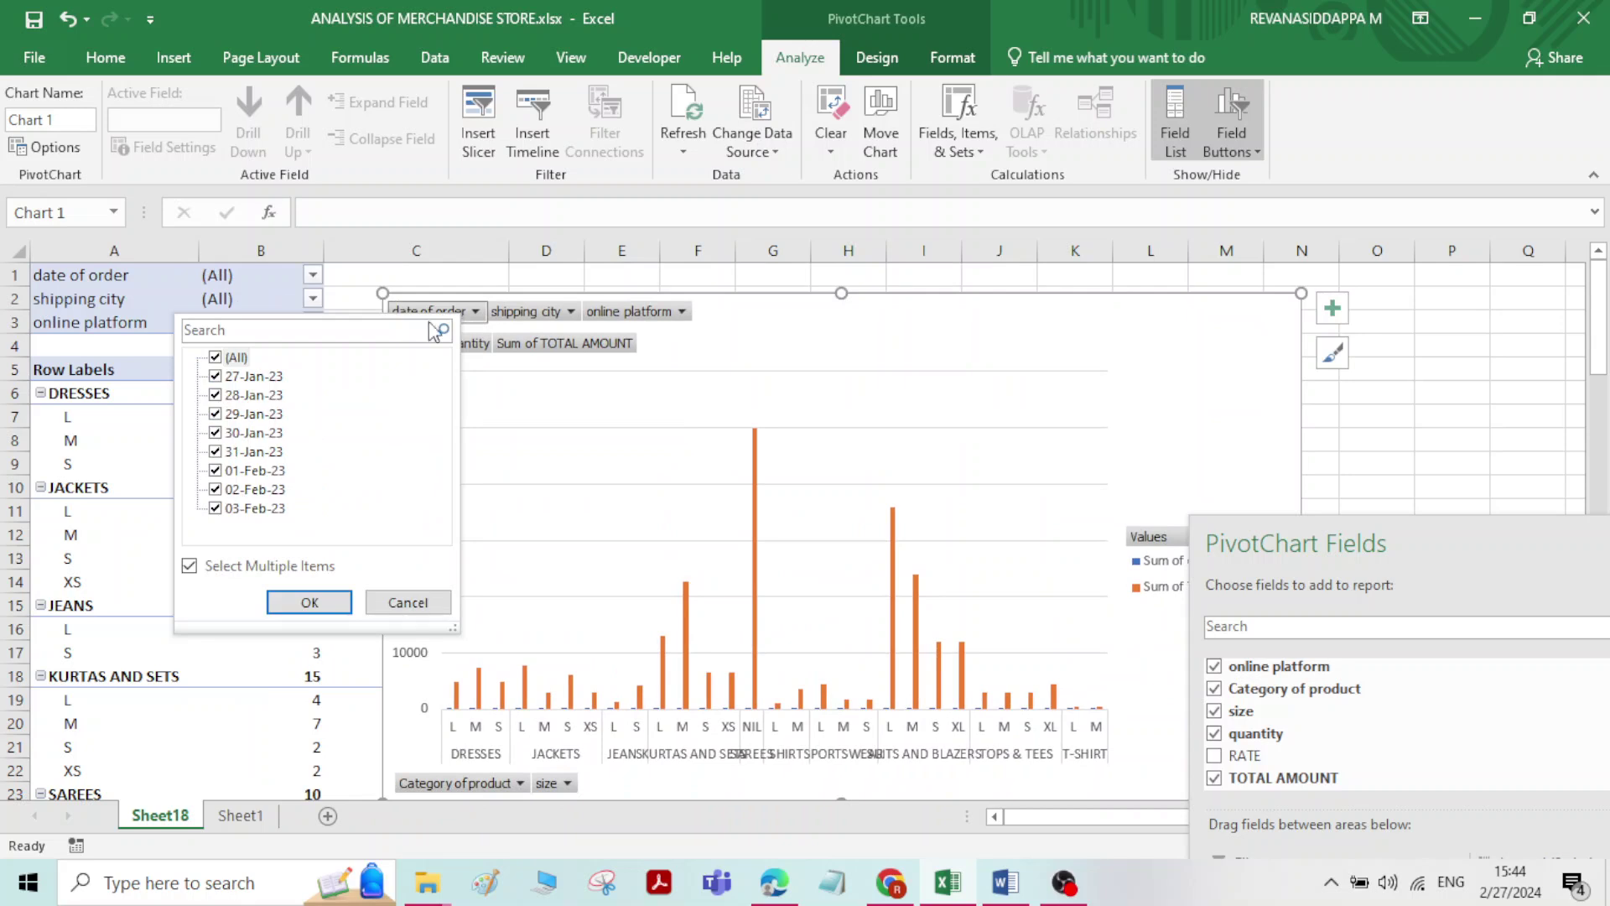
{"action": "left_click", "coordinate": [215, 357]}
{"action": "left_click", "coordinate": [216, 395]}
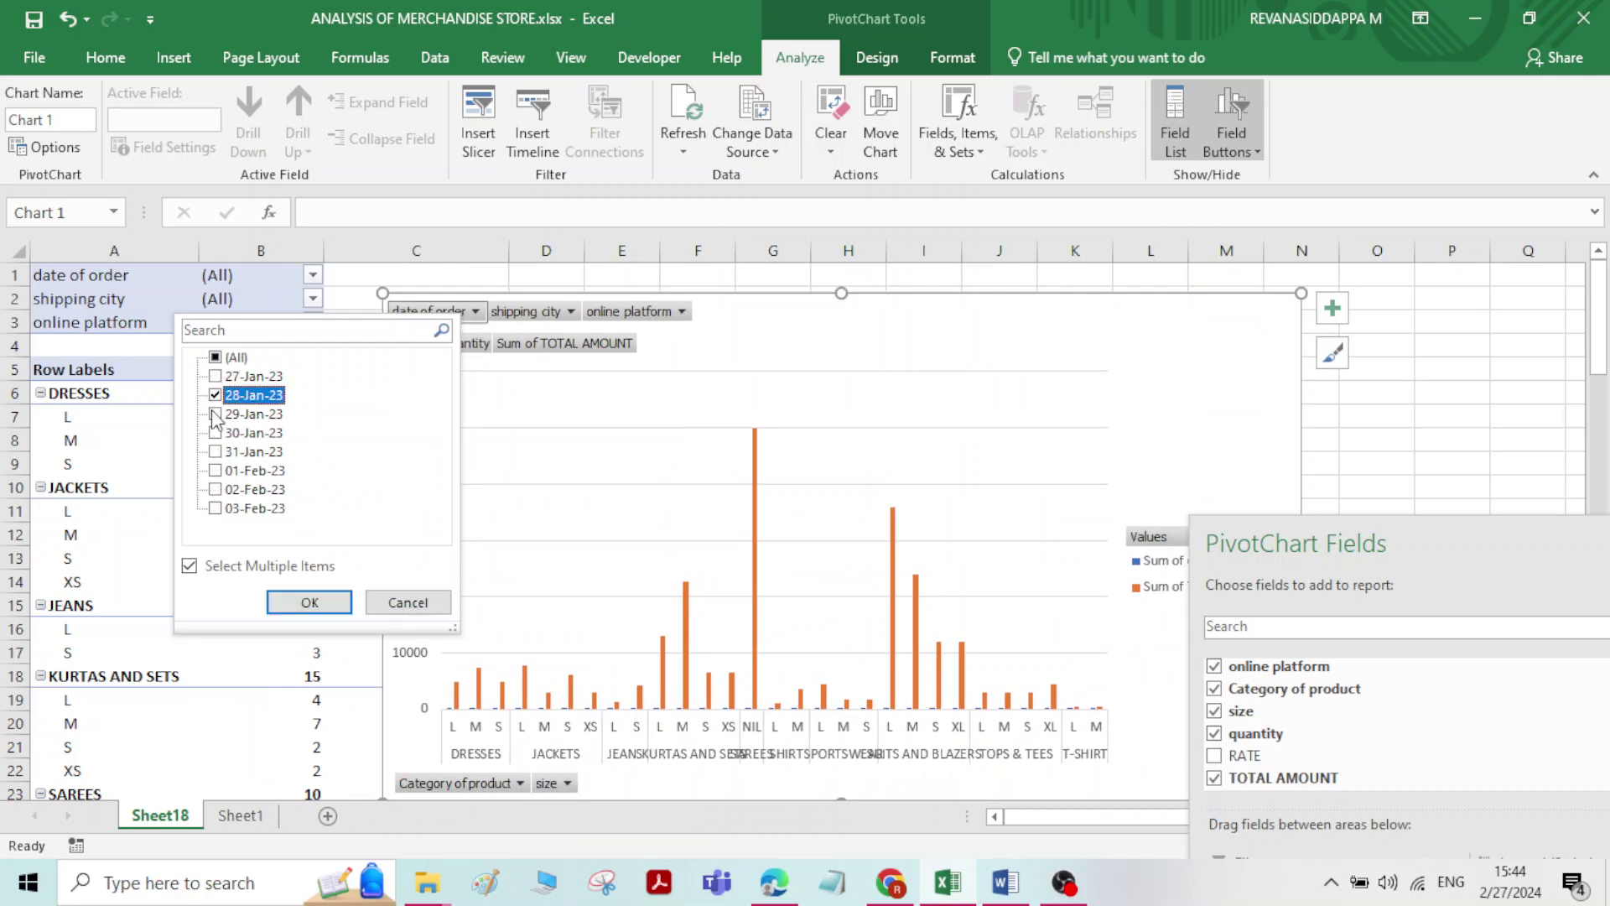
{"action": "left_click", "coordinate": [216, 414]}
{"action": "left_click", "coordinate": [216, 433]}
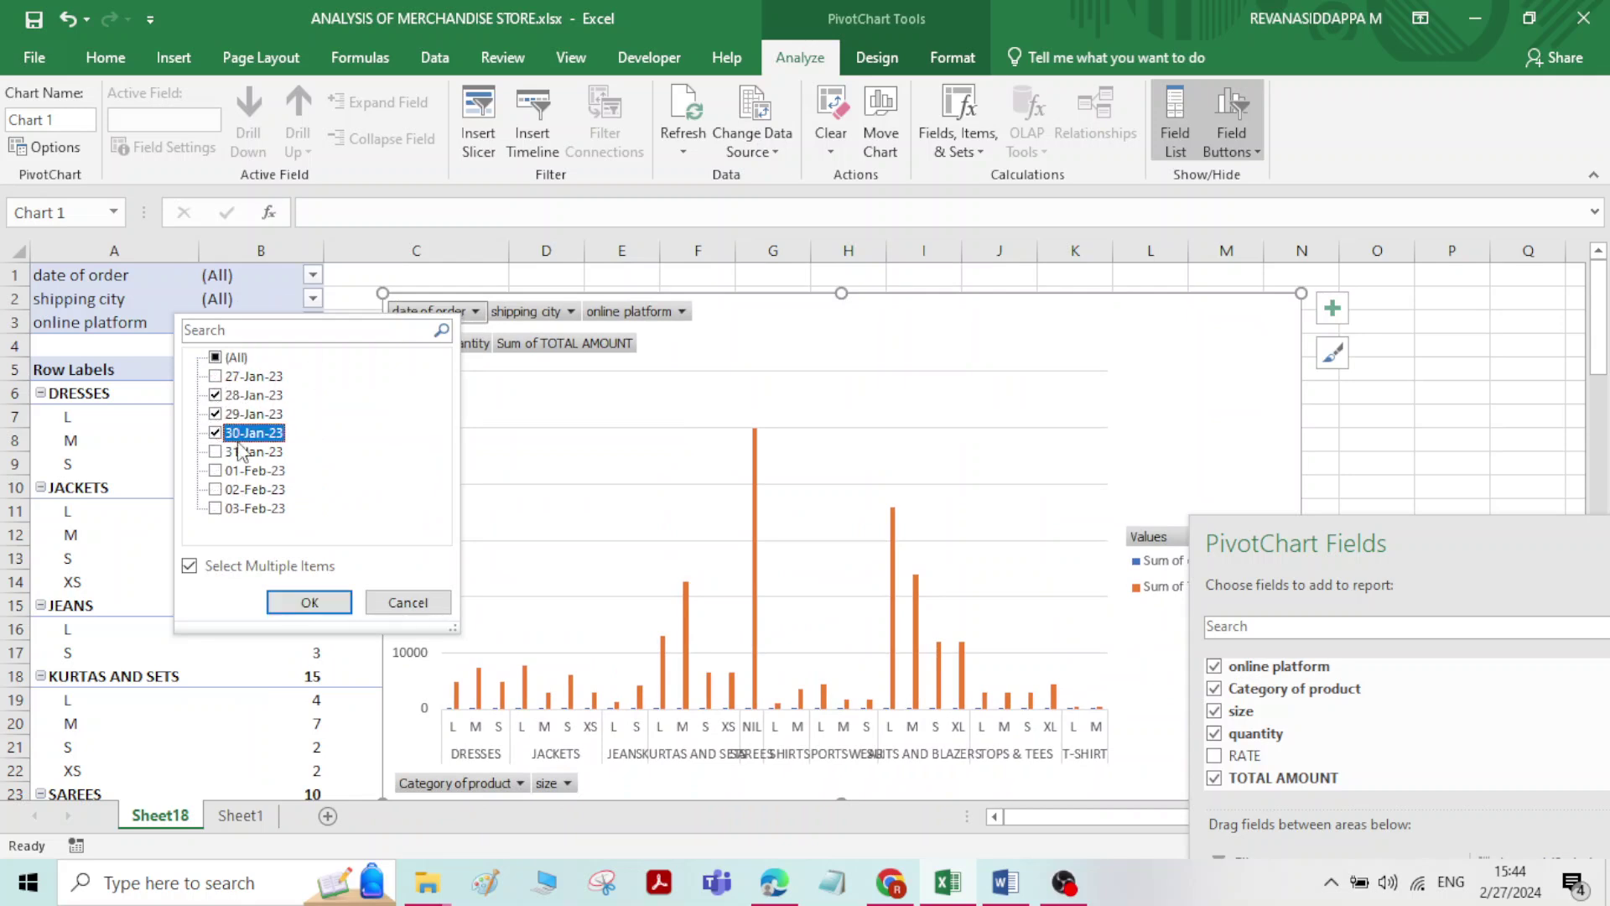
{"action": "left_click", "coordinate": [312, 602]}
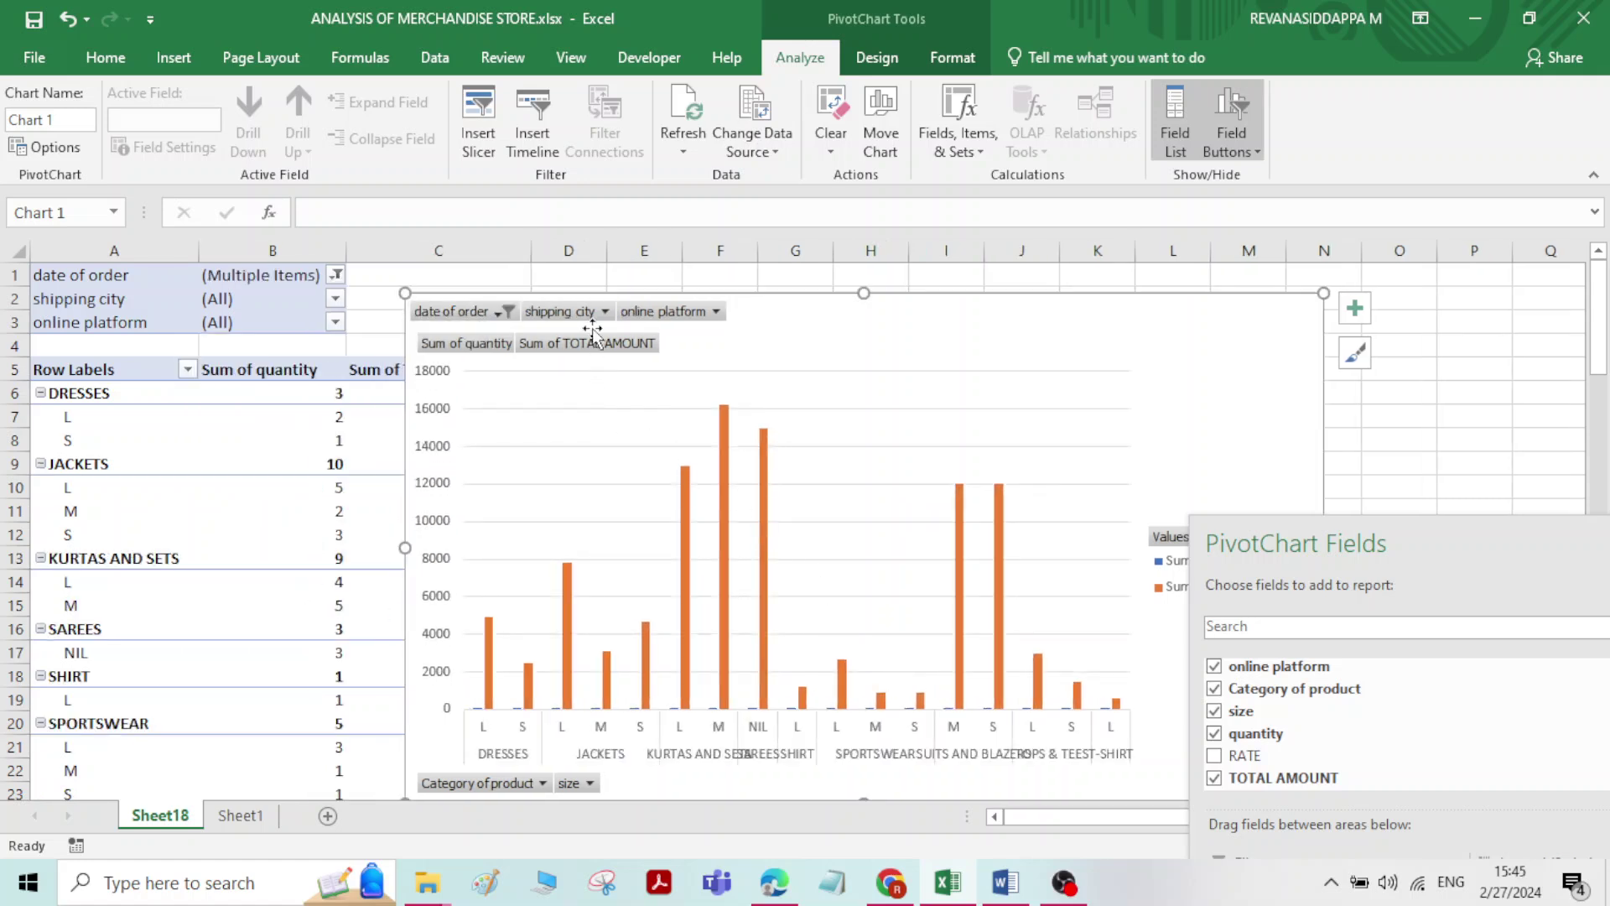
Filter the PivotChart's shipping city to BANGALORE and CHITRADURGA
{"action": "left_click", "coordinate": [595, 311]}
{"action": "left_click", "coordinate": [352, 357]}
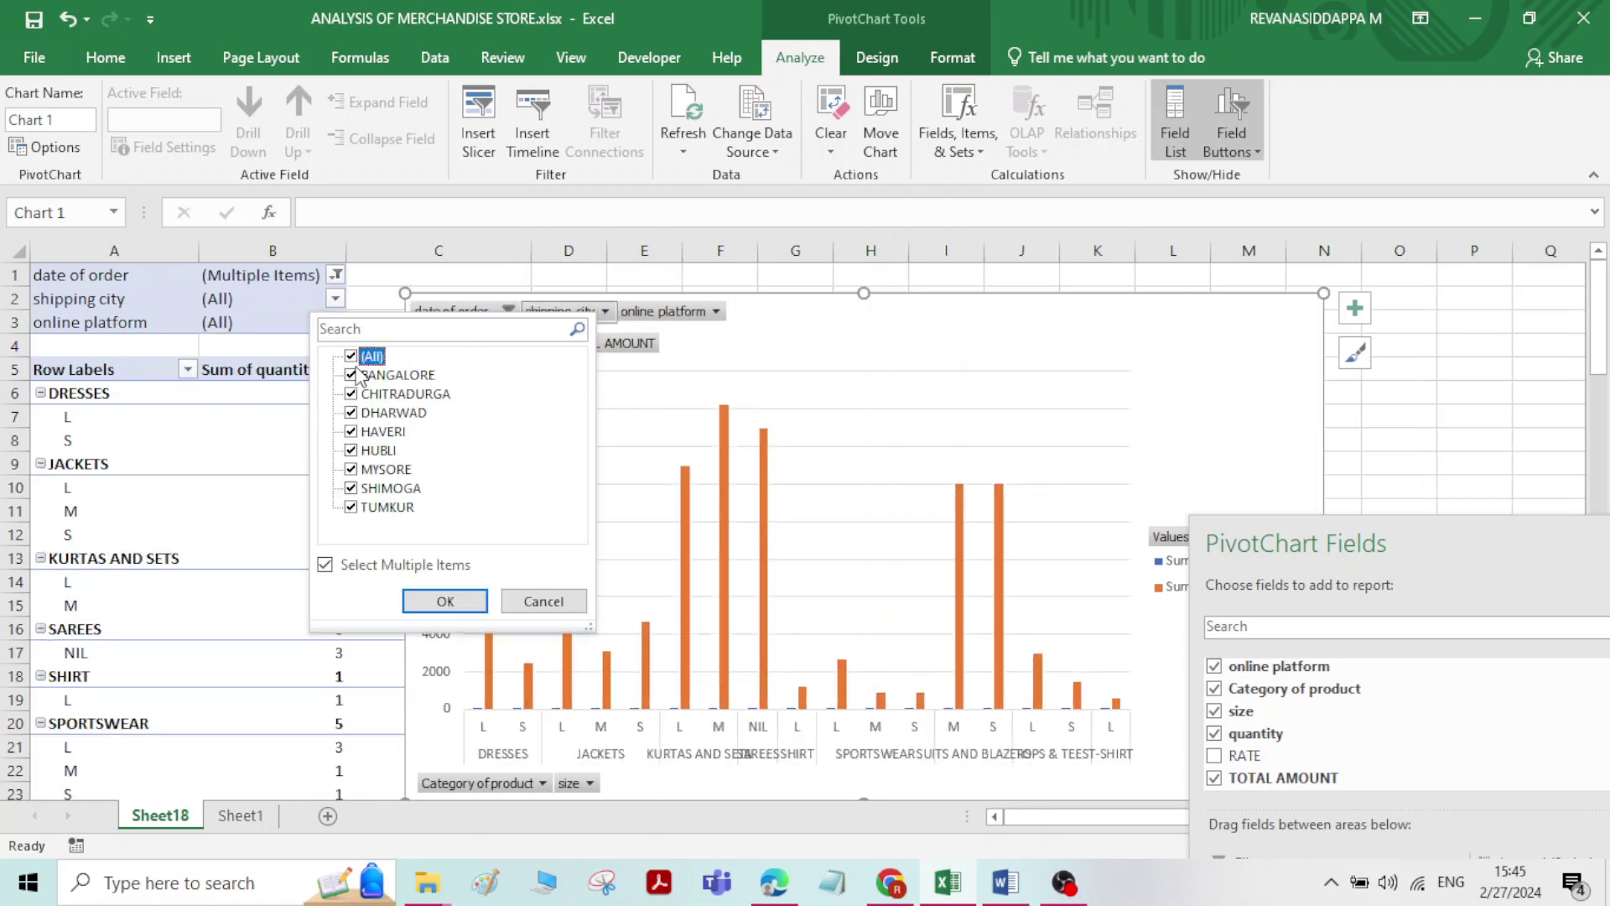
{"action": "left_click", "coordinate": [352, 375]}
{"action": "left_click", "coordinate": [351, 393]}
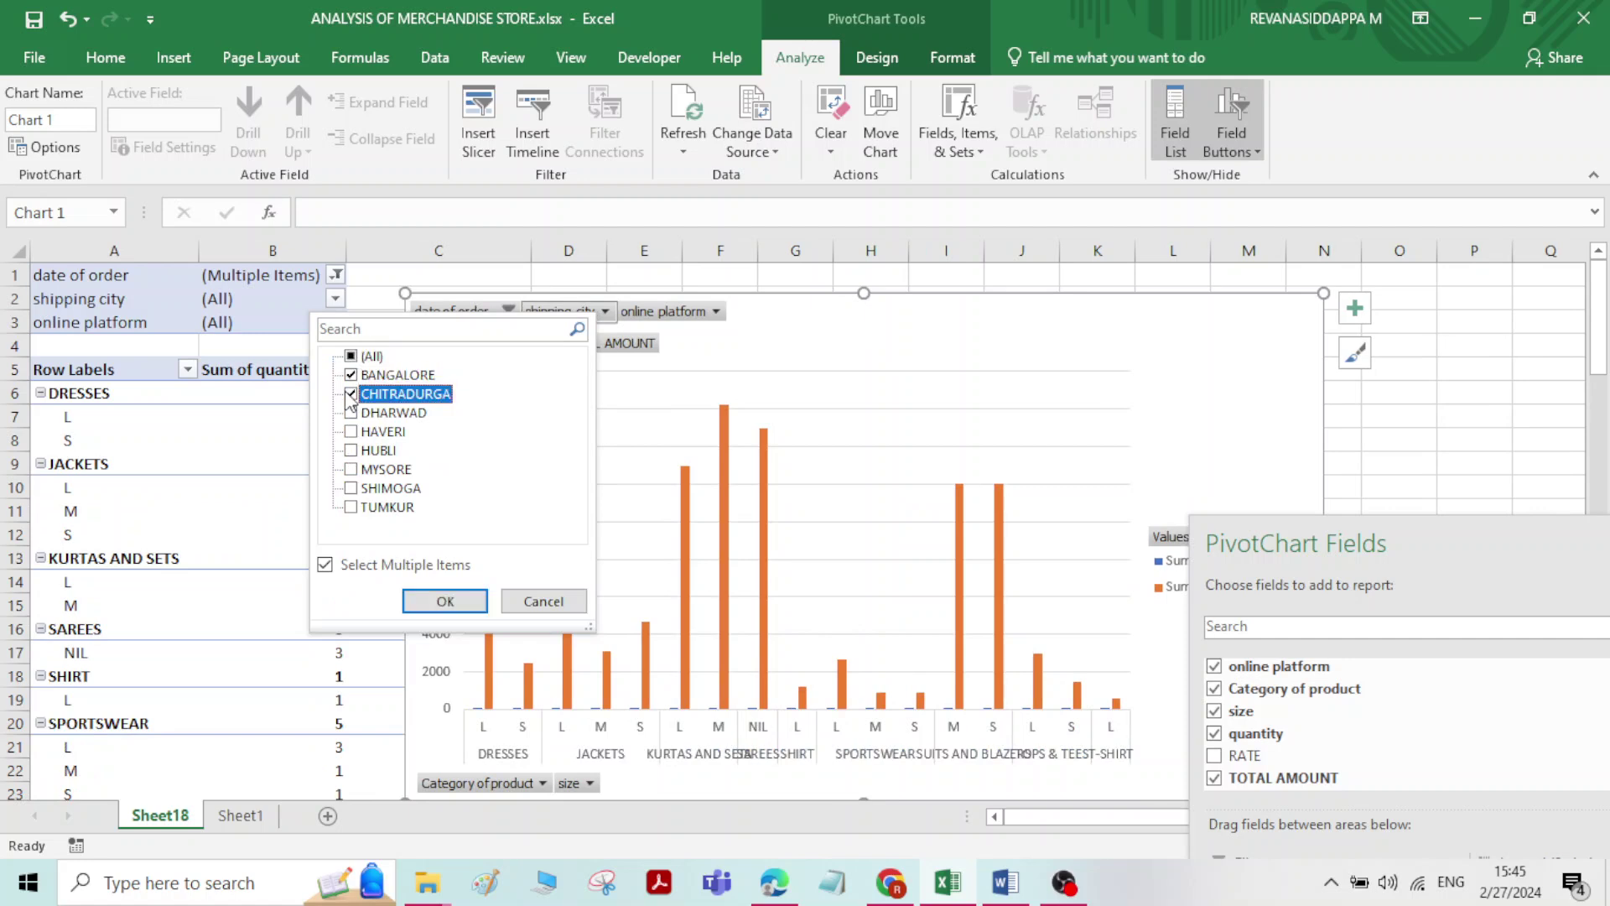
{"action": "left_click", "coordinate": [446, 601]}
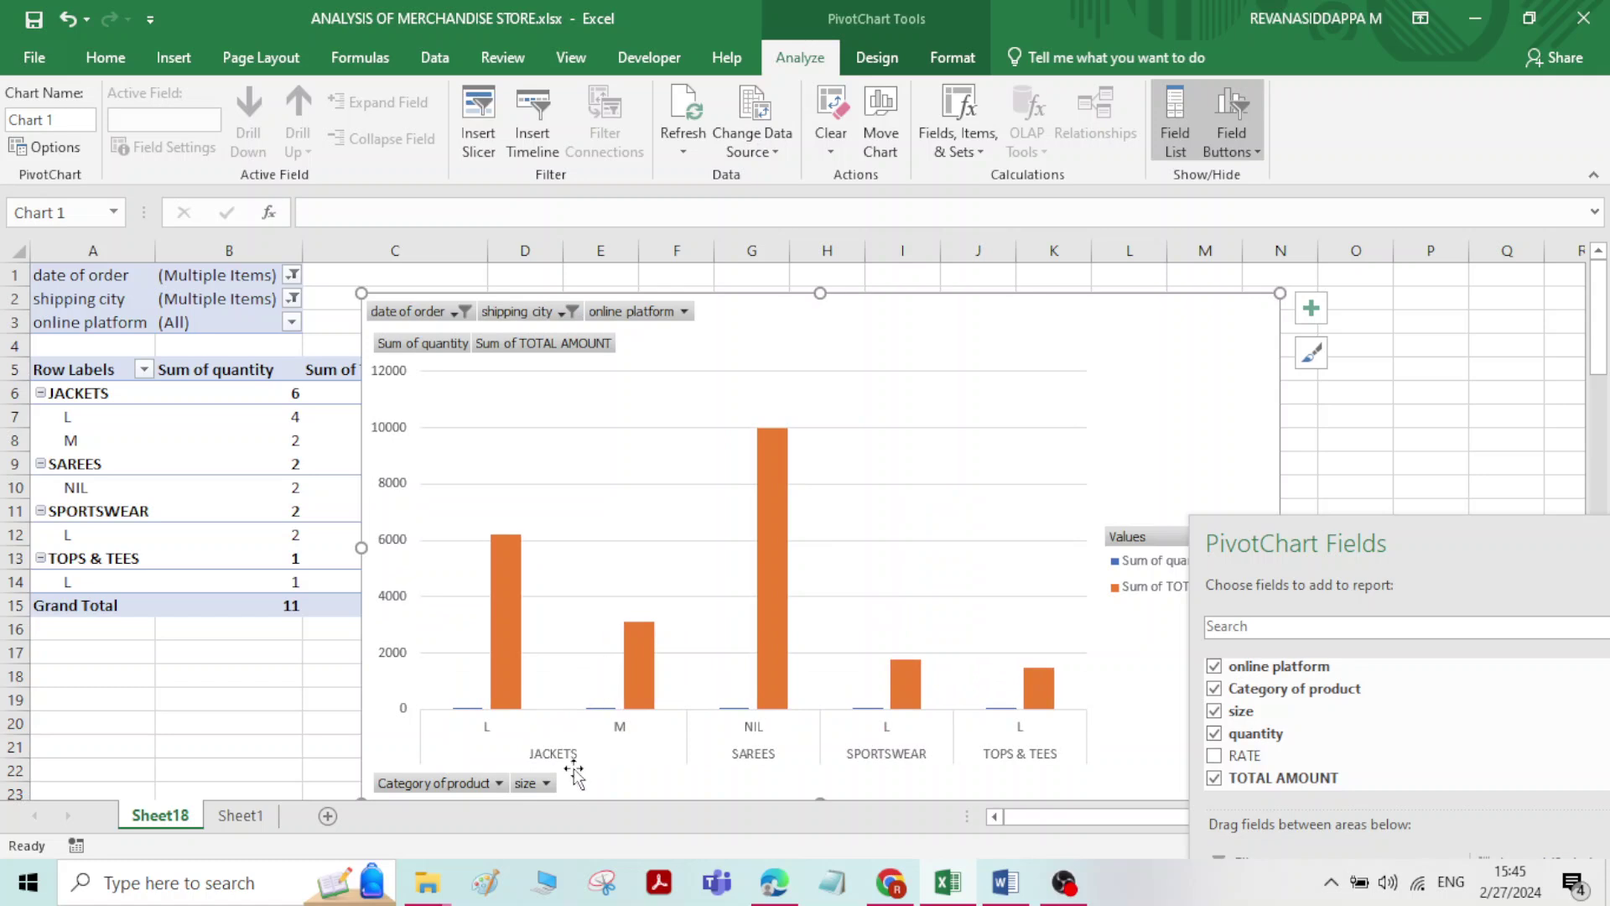
Filter the PivotChart's size field to show only L
{"action": "left_click", "coordinate": [546, 783]}
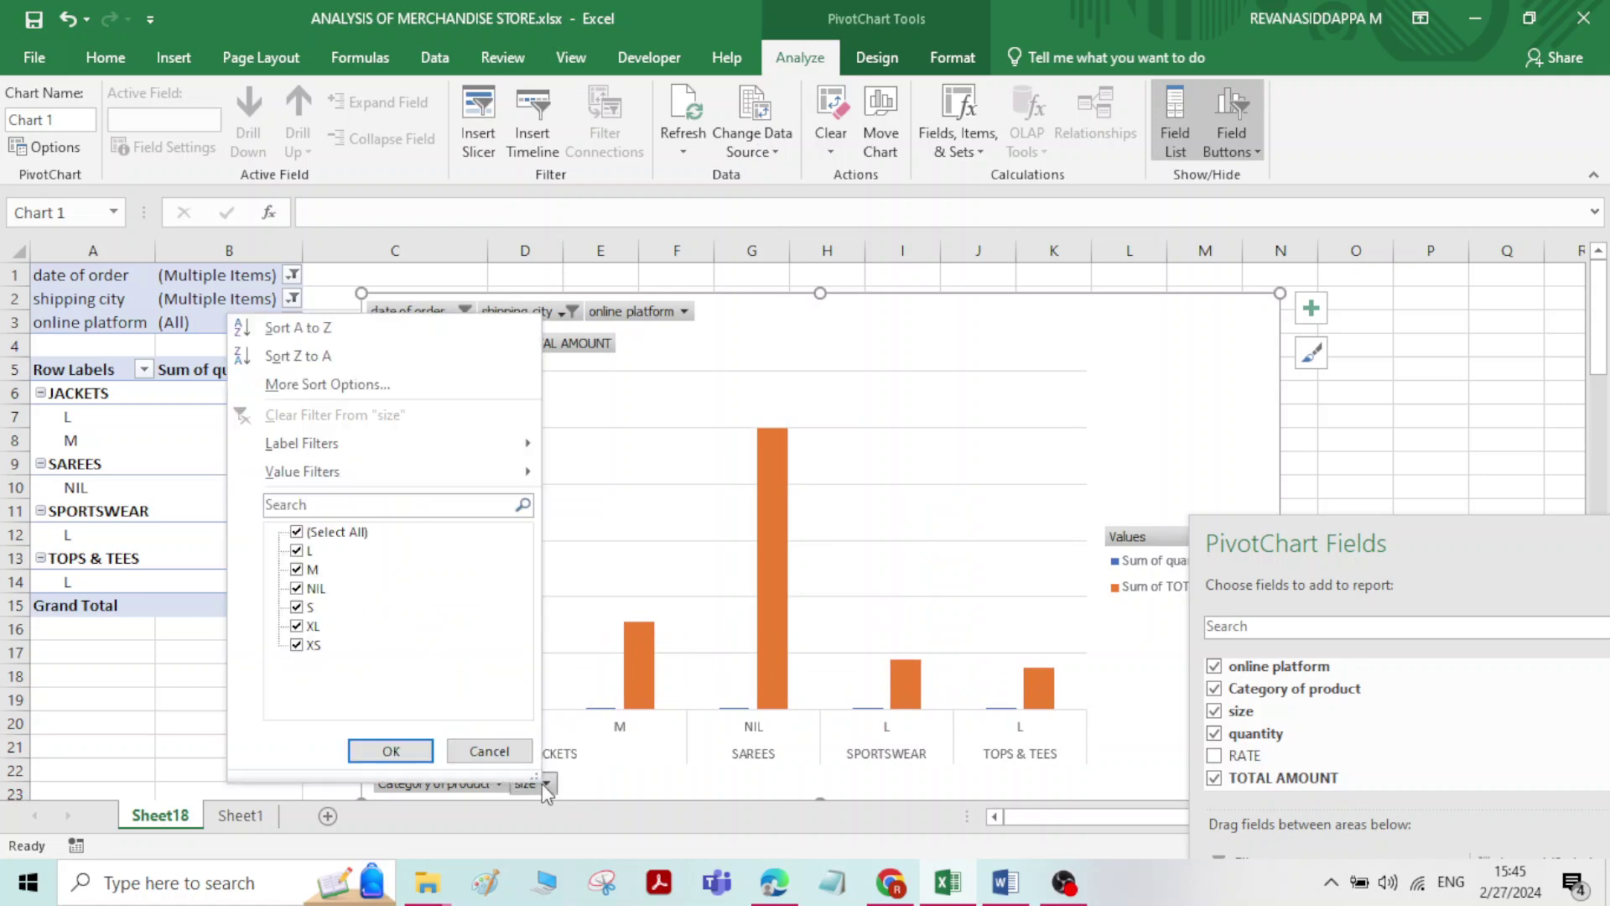
{"action": "left_click", "coordinate": [310, 534]}
{"action": "left_click", "coordinate": [297, 551]}
{"action": "left_click", "coordinate": [297, 571]}
{"action": "left_click", "coordinate": [297, 570]}
{"action": "left_click", "coordinate": [391, 750]}
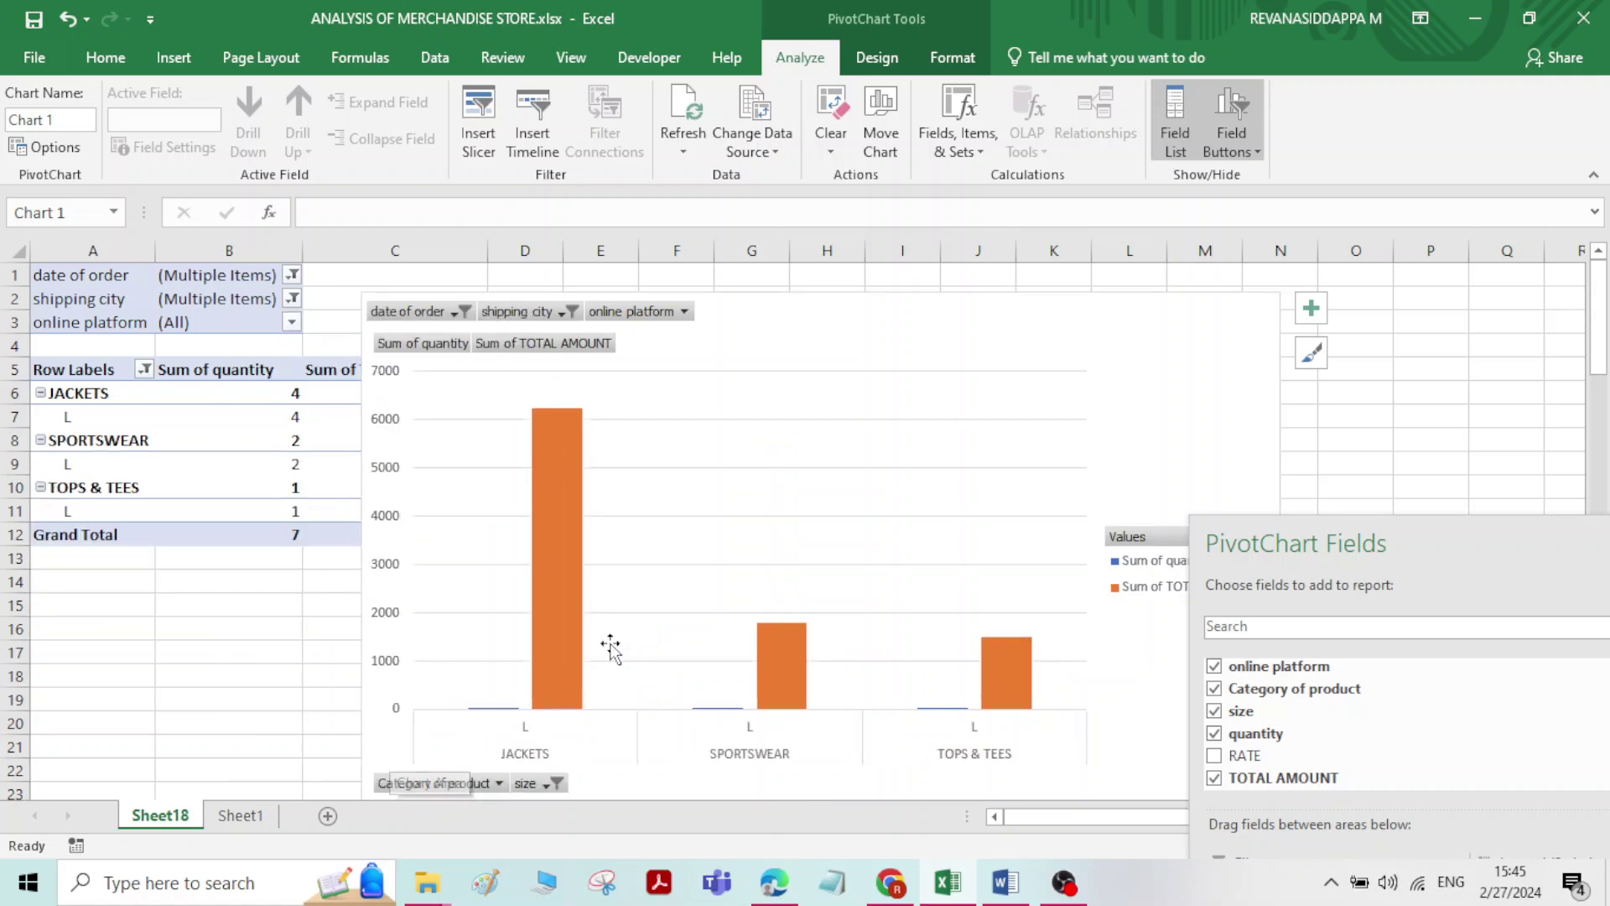
Filter the PivotChart's category of product to JACKETS and SPORTSWEAR, and shift the chart slightly up and left over the PivotTable's edge
{"action": "left_click", "coordinate": [486, 781]}
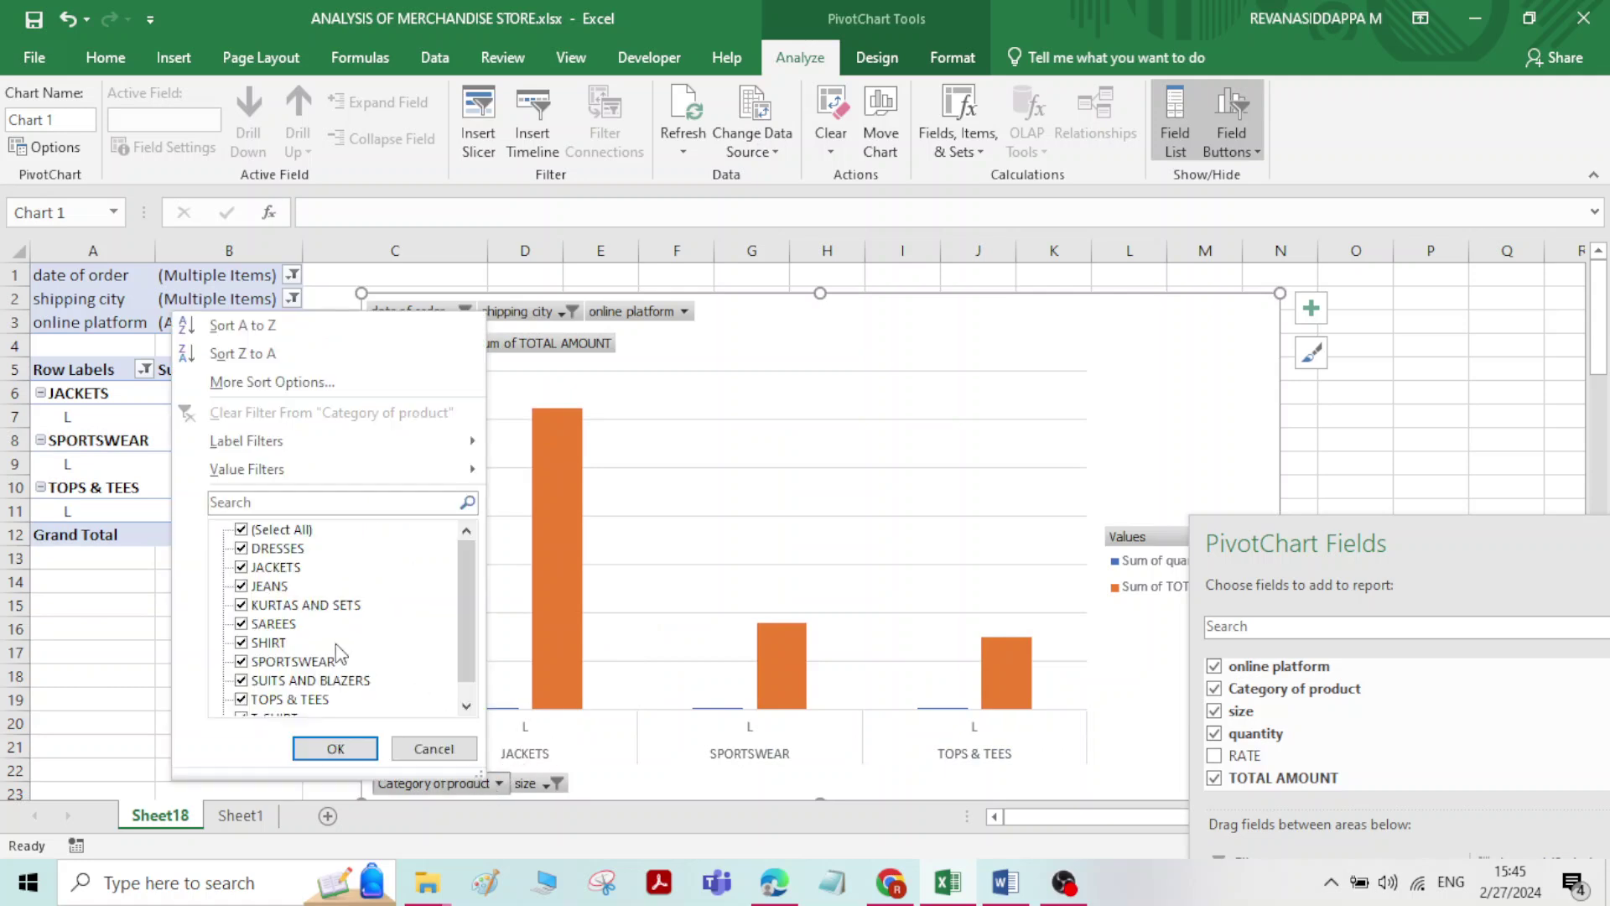
{"action": "left_click", "coordinate": [241, 529]}
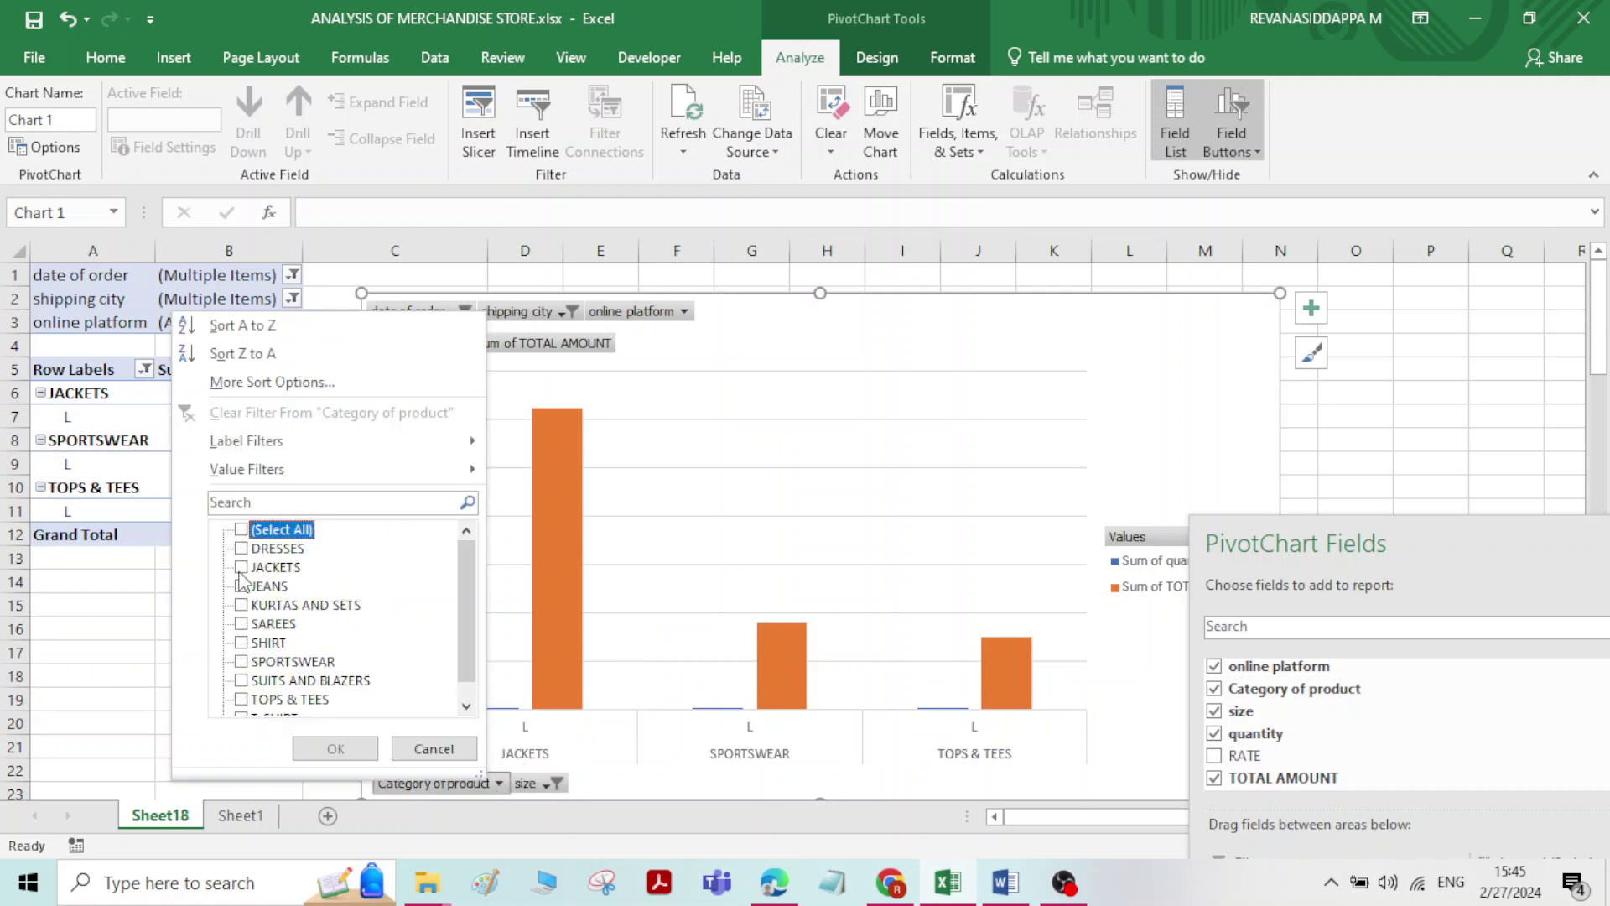
{"action": "left_click", "coordinate": [241, 567]}
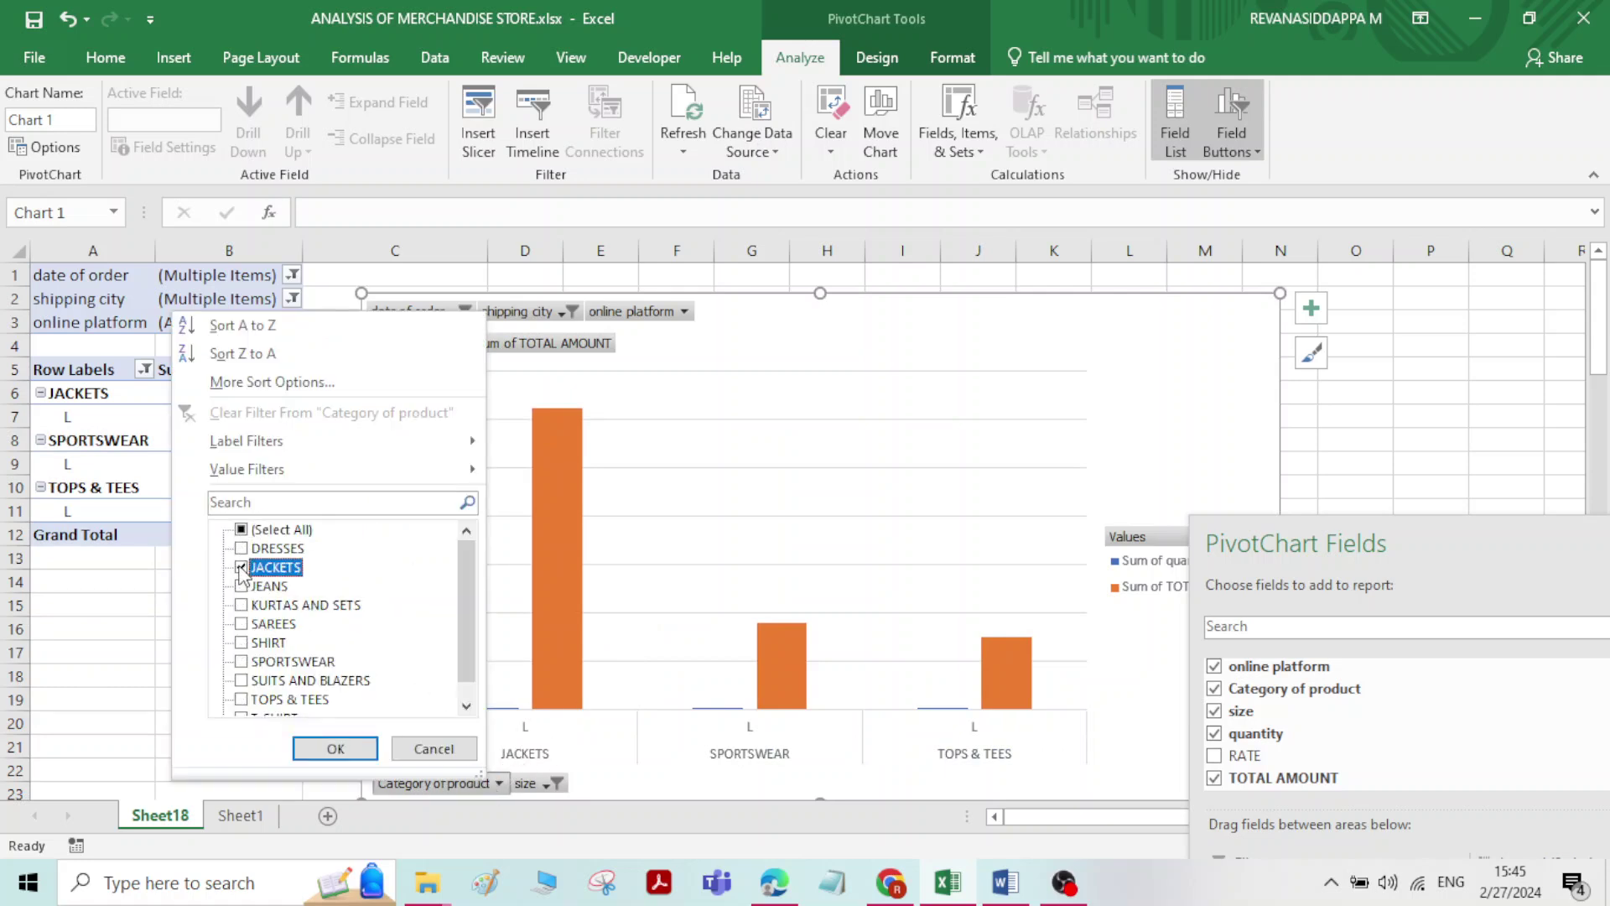
{"action": "left_click", "coordinate": [241, 662]}
{"action": "left_click", "coordinate": [334, 749]}
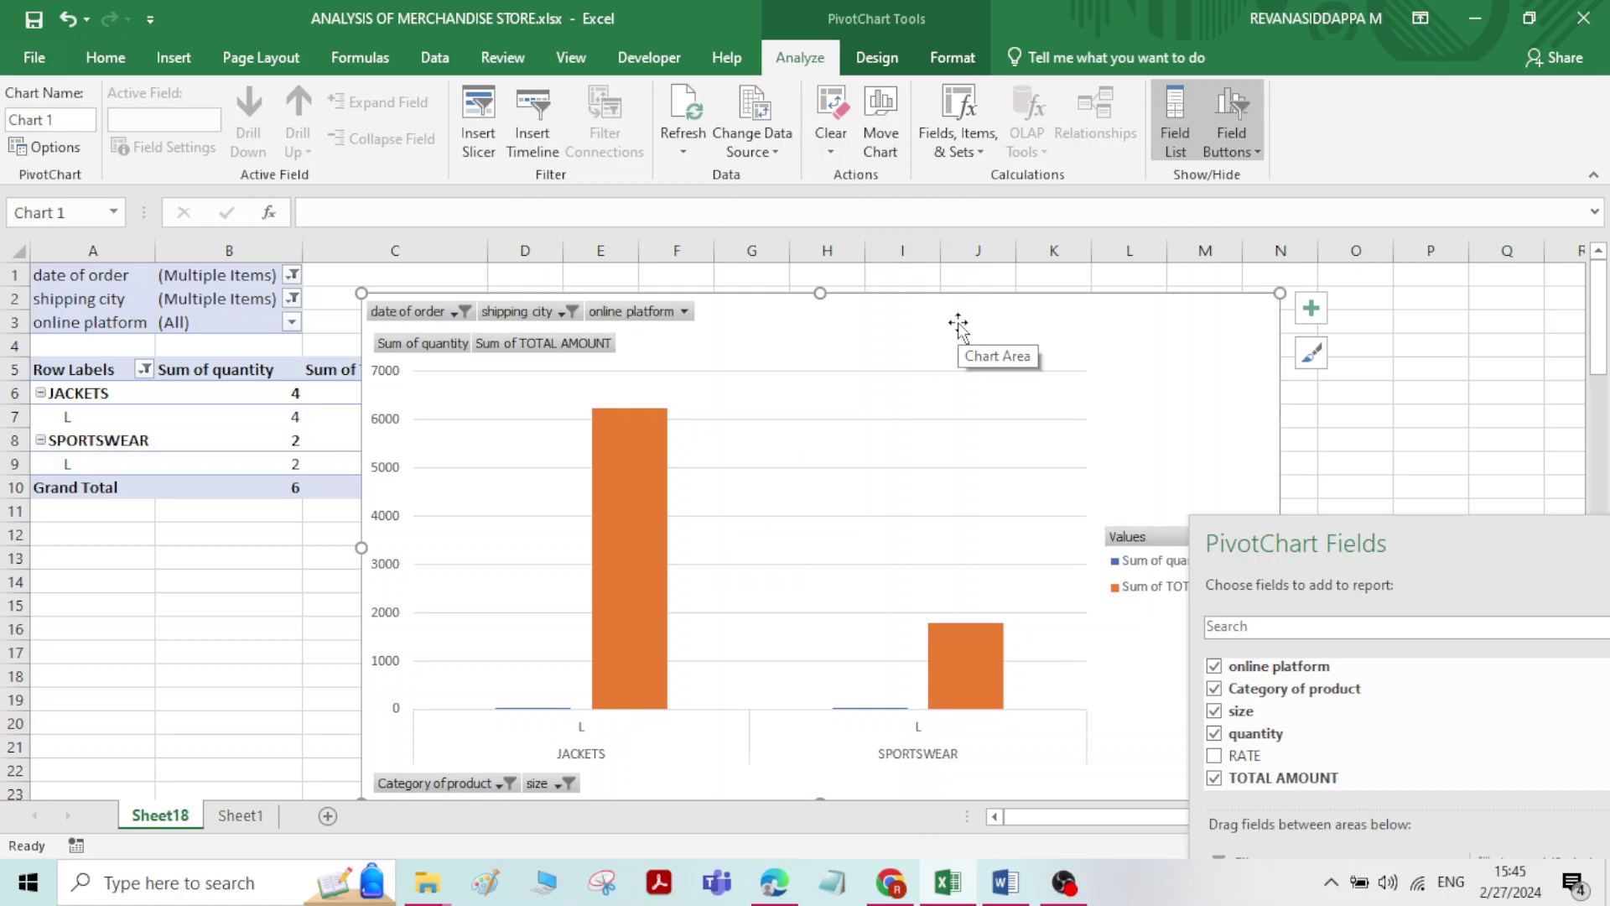
{"action": "left_click_drag", "start_coordinate": [959, 326], "coordinate": [892, 311]}
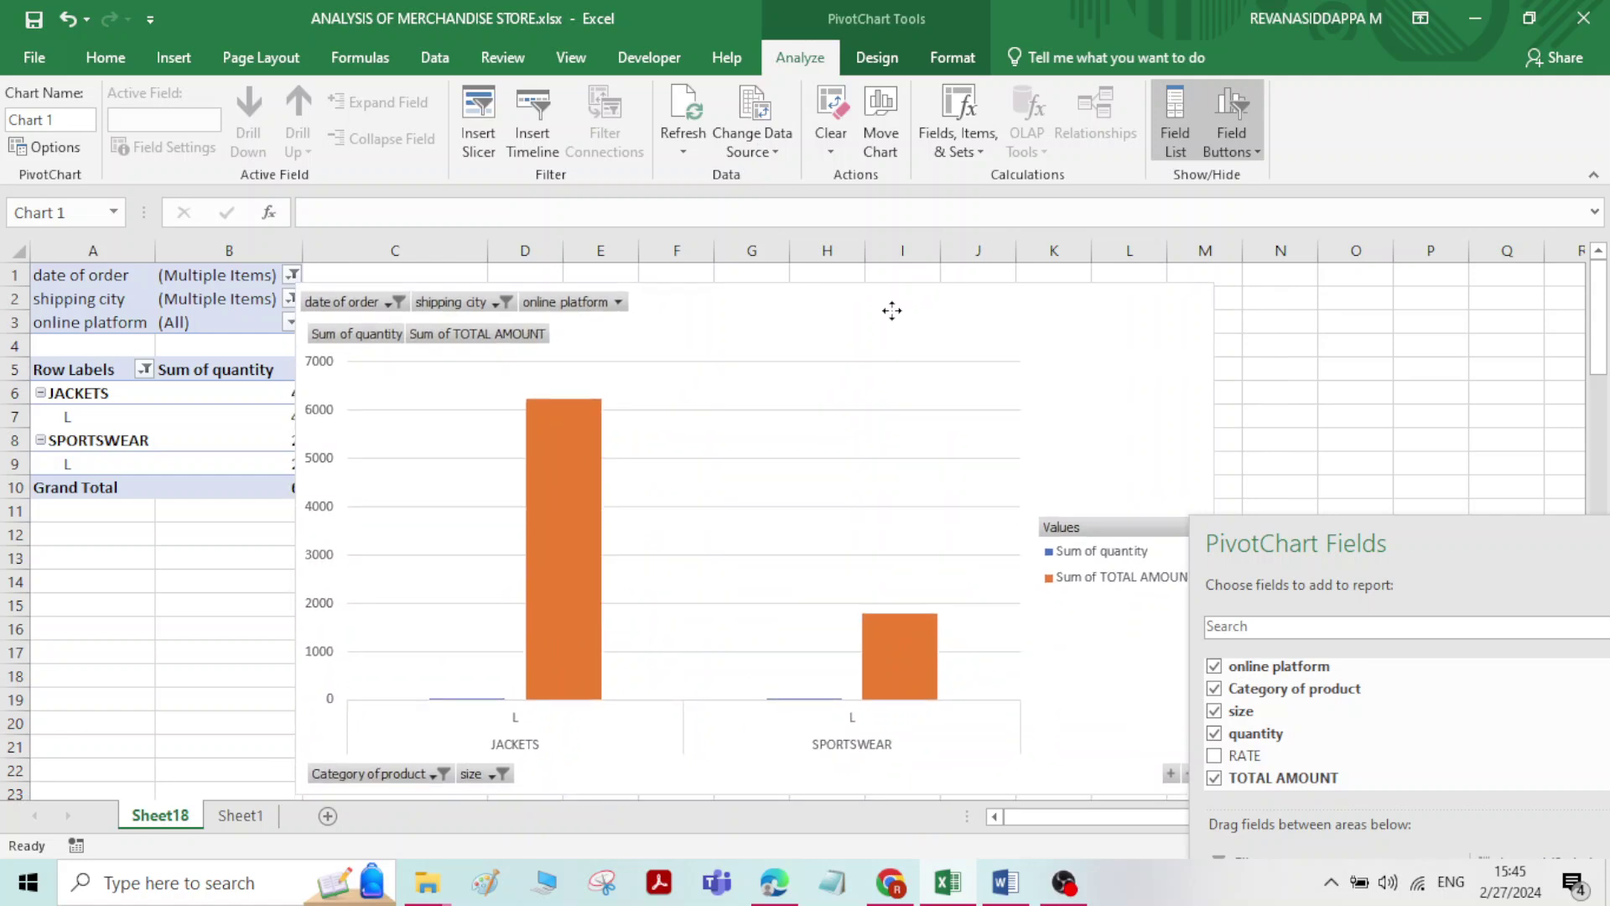
{"action": "left_click", "coordinate": [892, 311]}
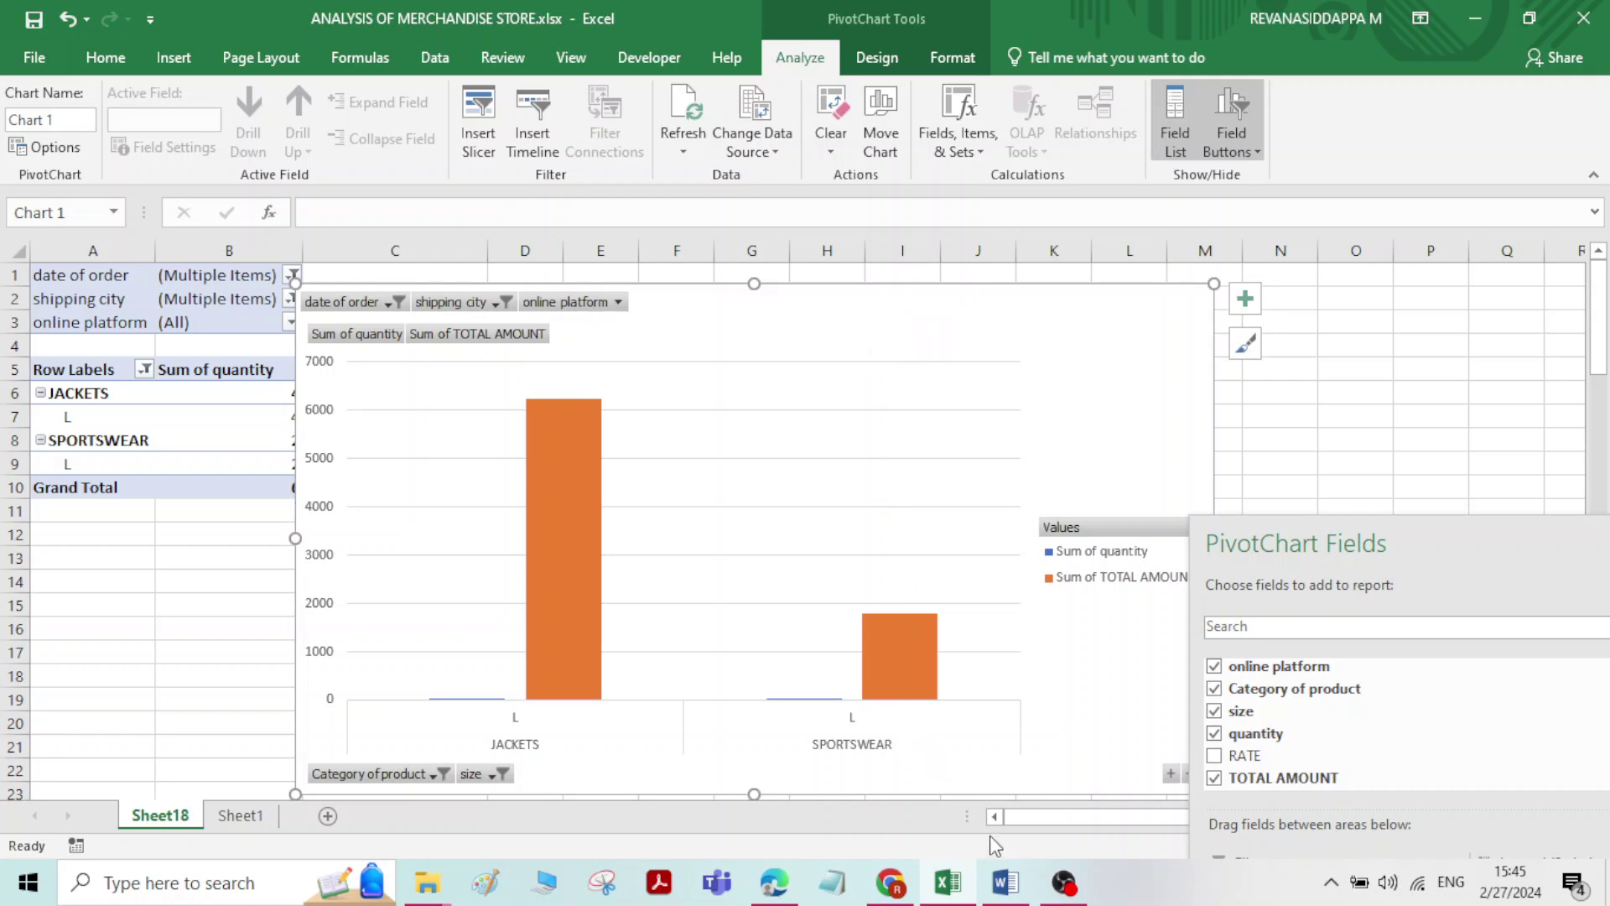
Review the source order data on Sheet1 from its title row, and return to the PivotChart on Sheet18
{"action": "mouse_move", "coordinate": [949, 887]}
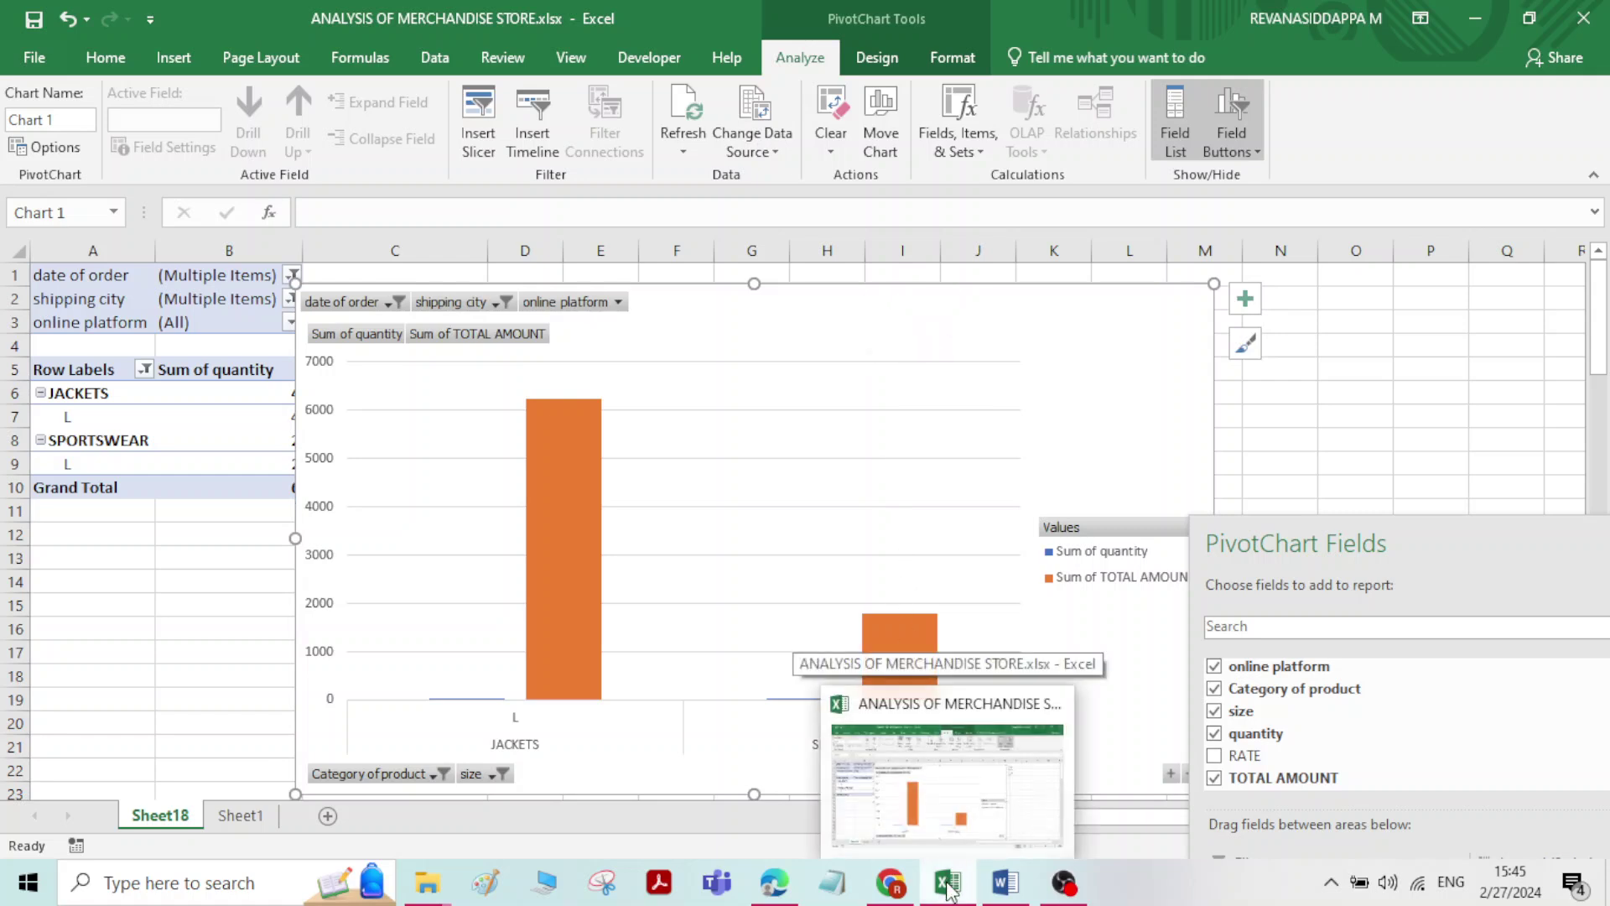
{"action": "left_click", "coordinate": [241, 816]}
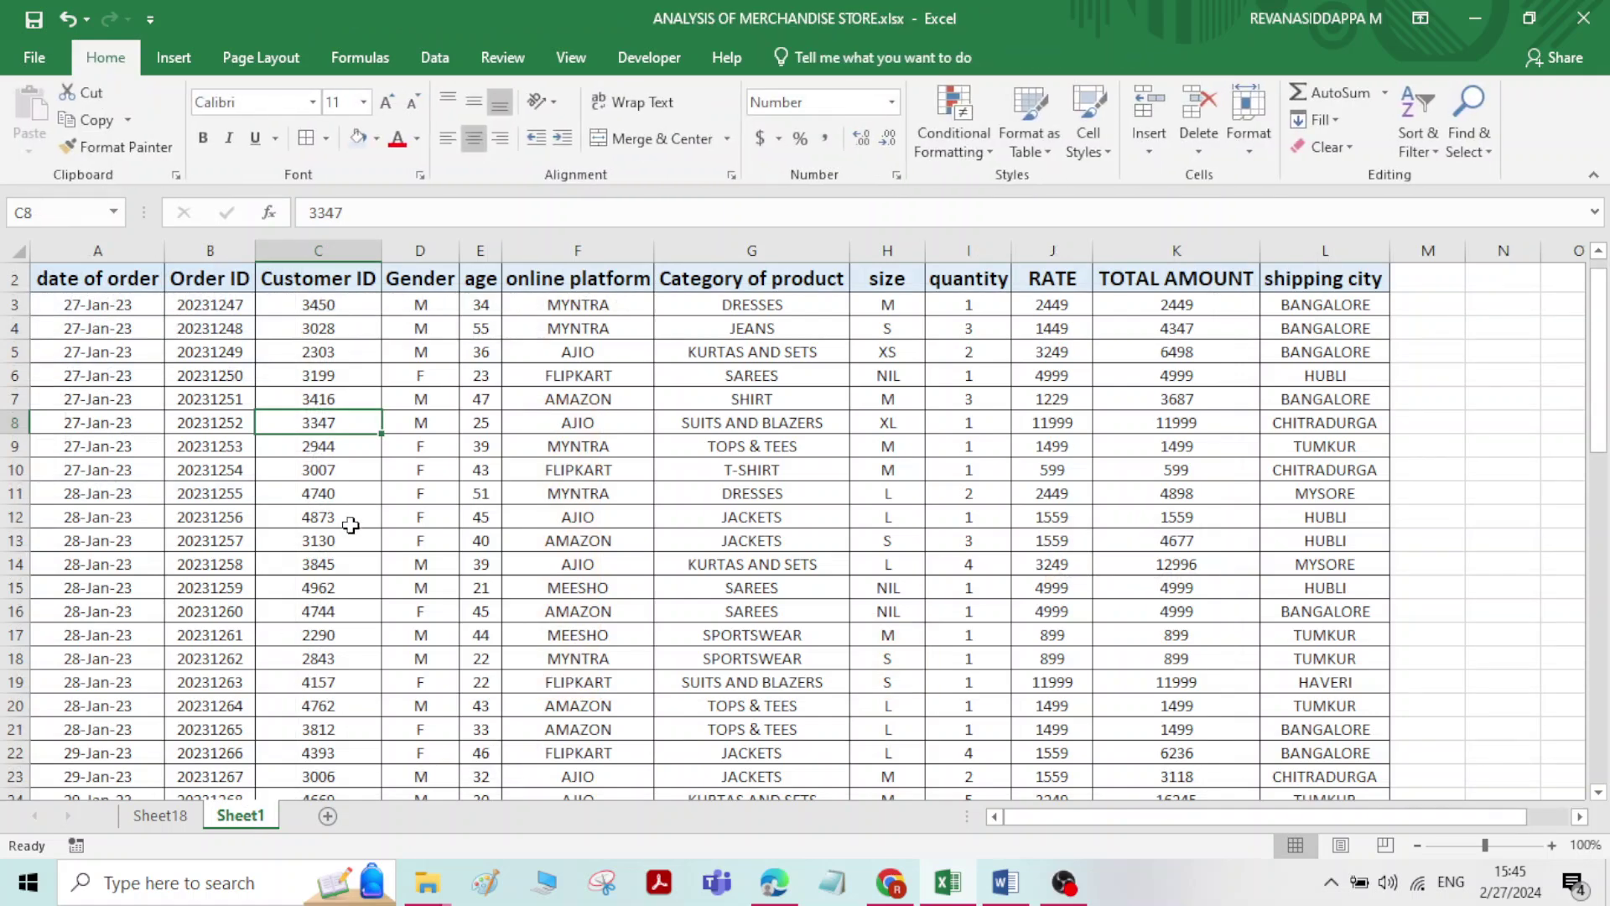
{"action": "left_click", "coordinate": [573, 440]}
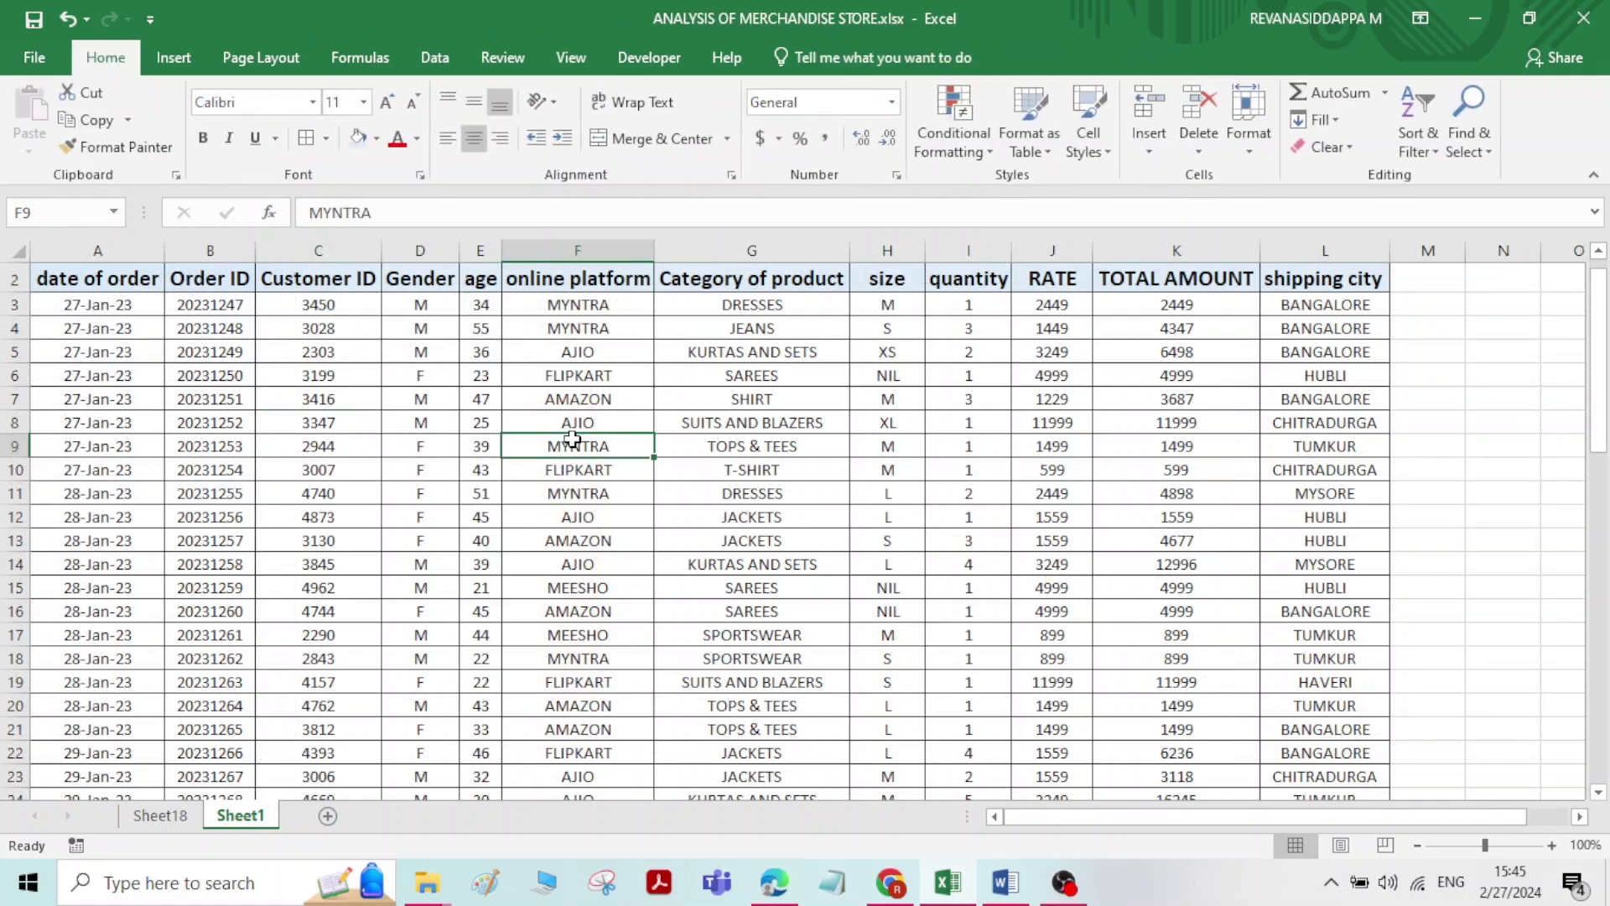
{"action": "scroll", "coordinate": [573, 438], "scroll_direction": "up", "scroll_amount": 1}
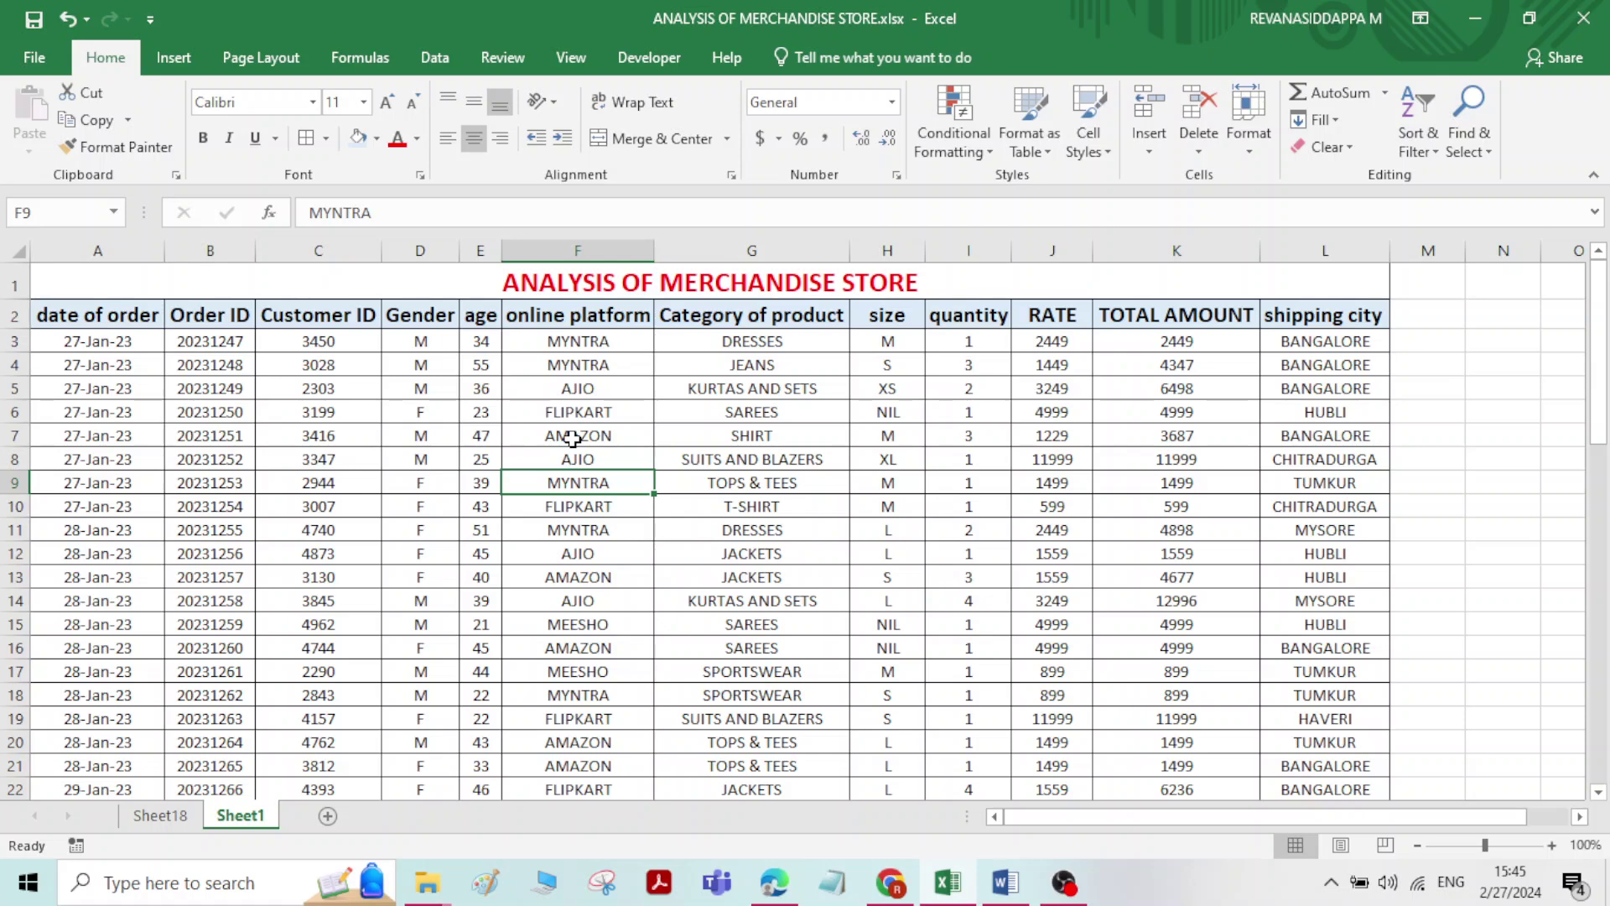
{"action": "left_click", "coordinate": [143, 820]}
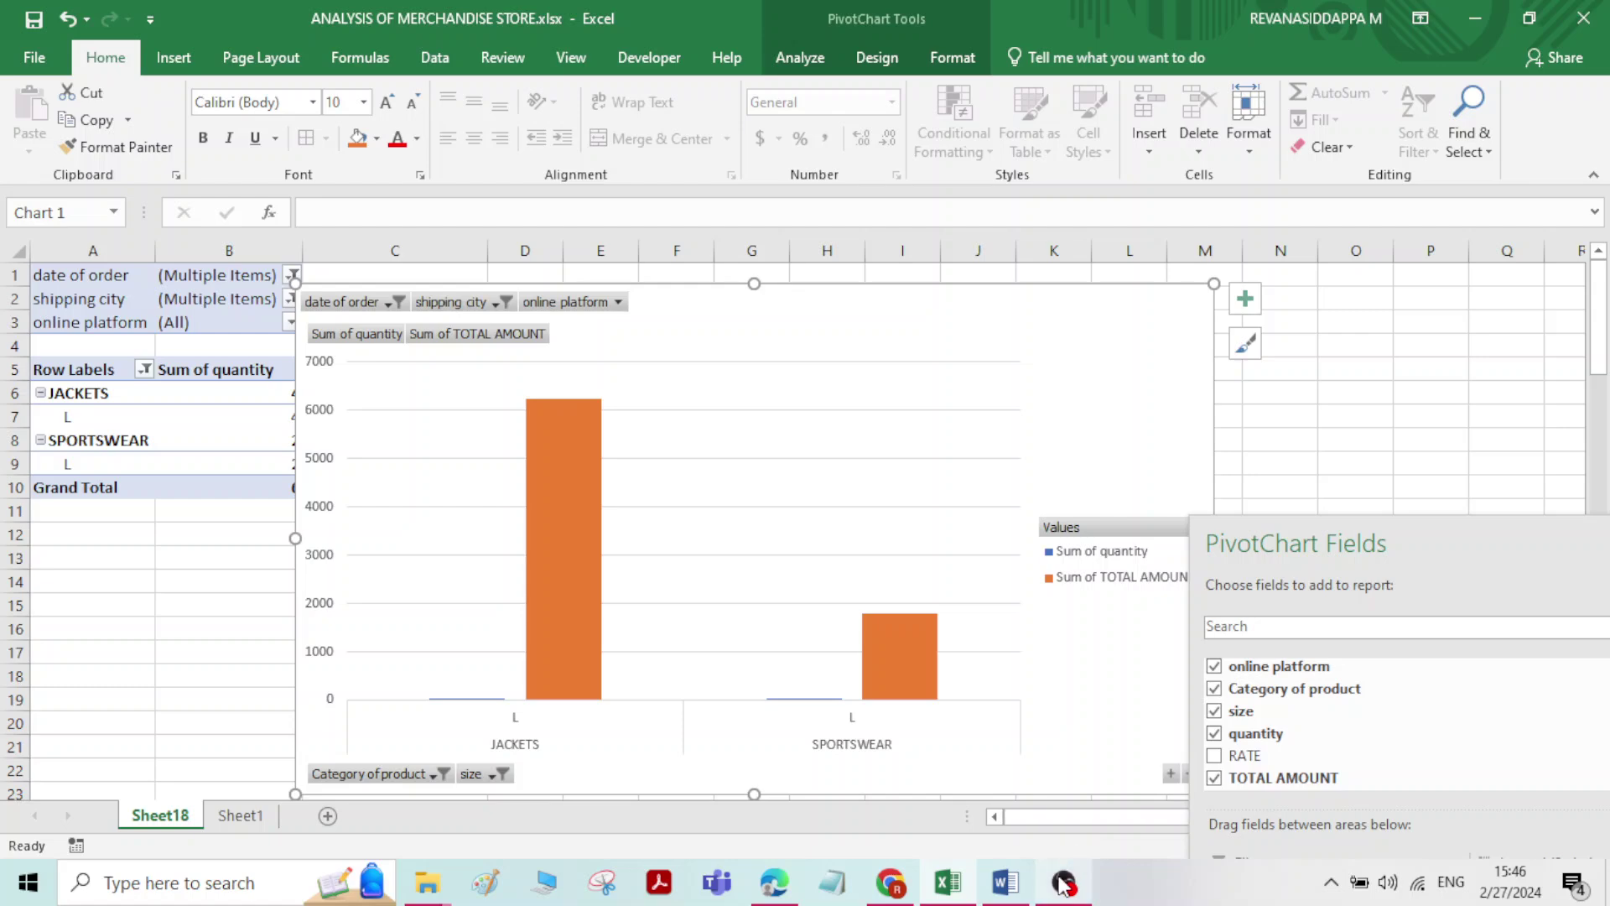
{"action": "mouse_move", "coordinate": [1063, 884]}
{"action": "left_click", "coordinate": [1063, 780]}
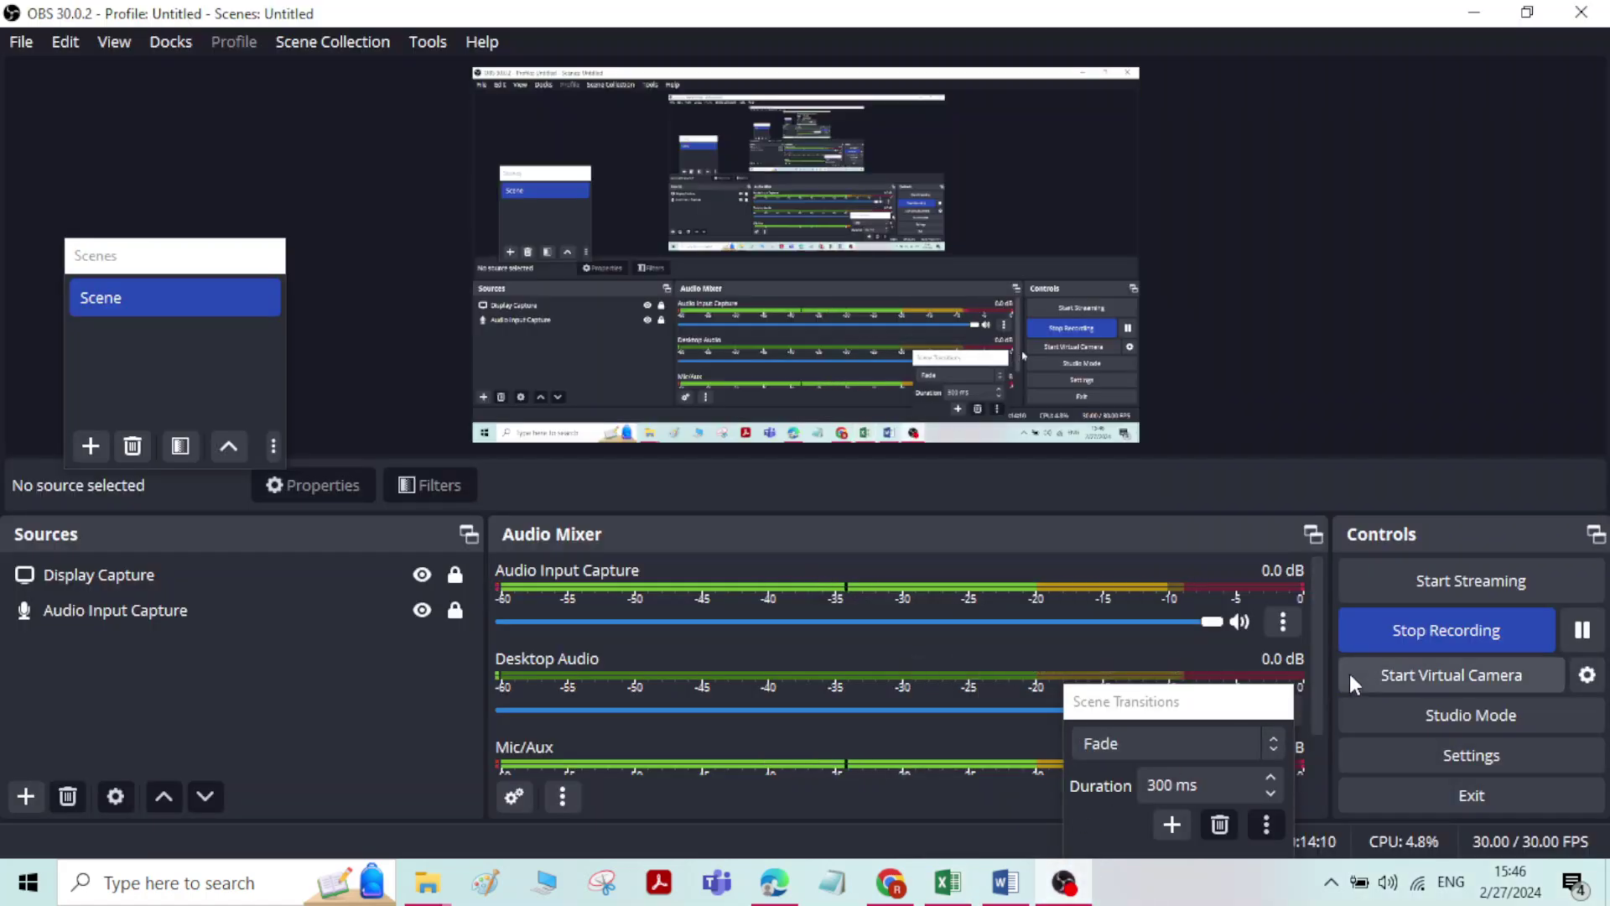